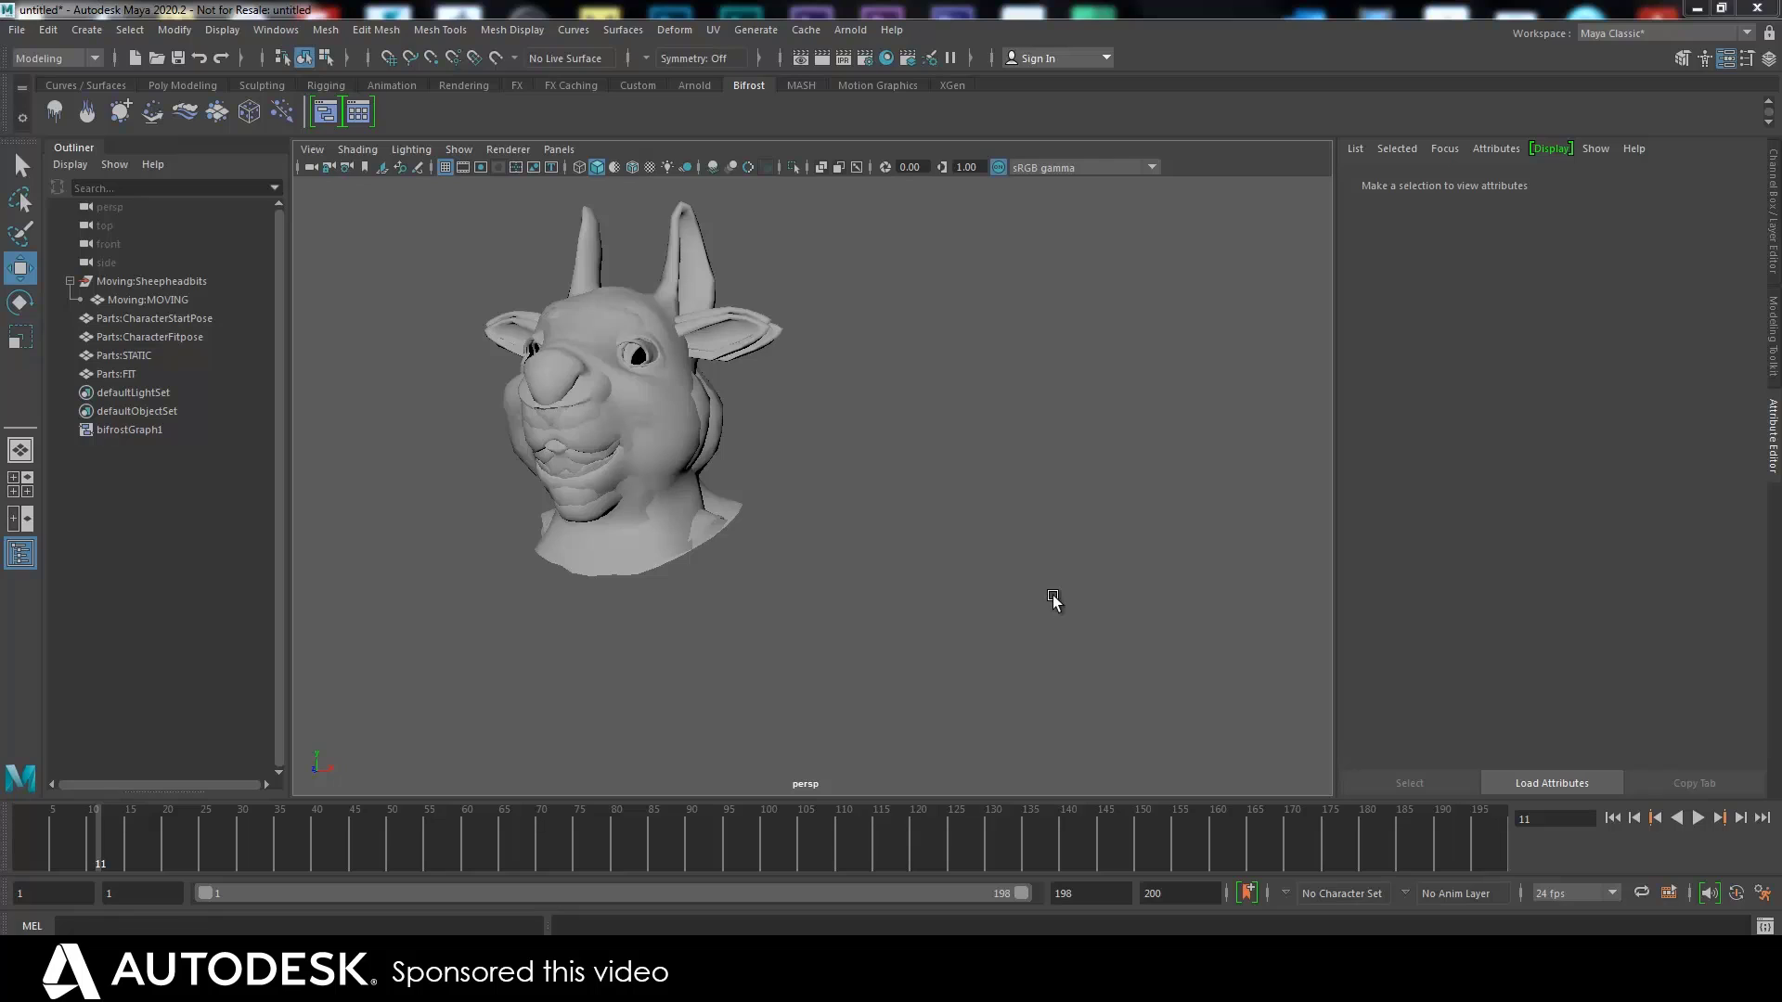
Move the Moving:Sheepheadbits group about 7.289 units along X, beside the character head
click(139, 300)
click(144, 280)
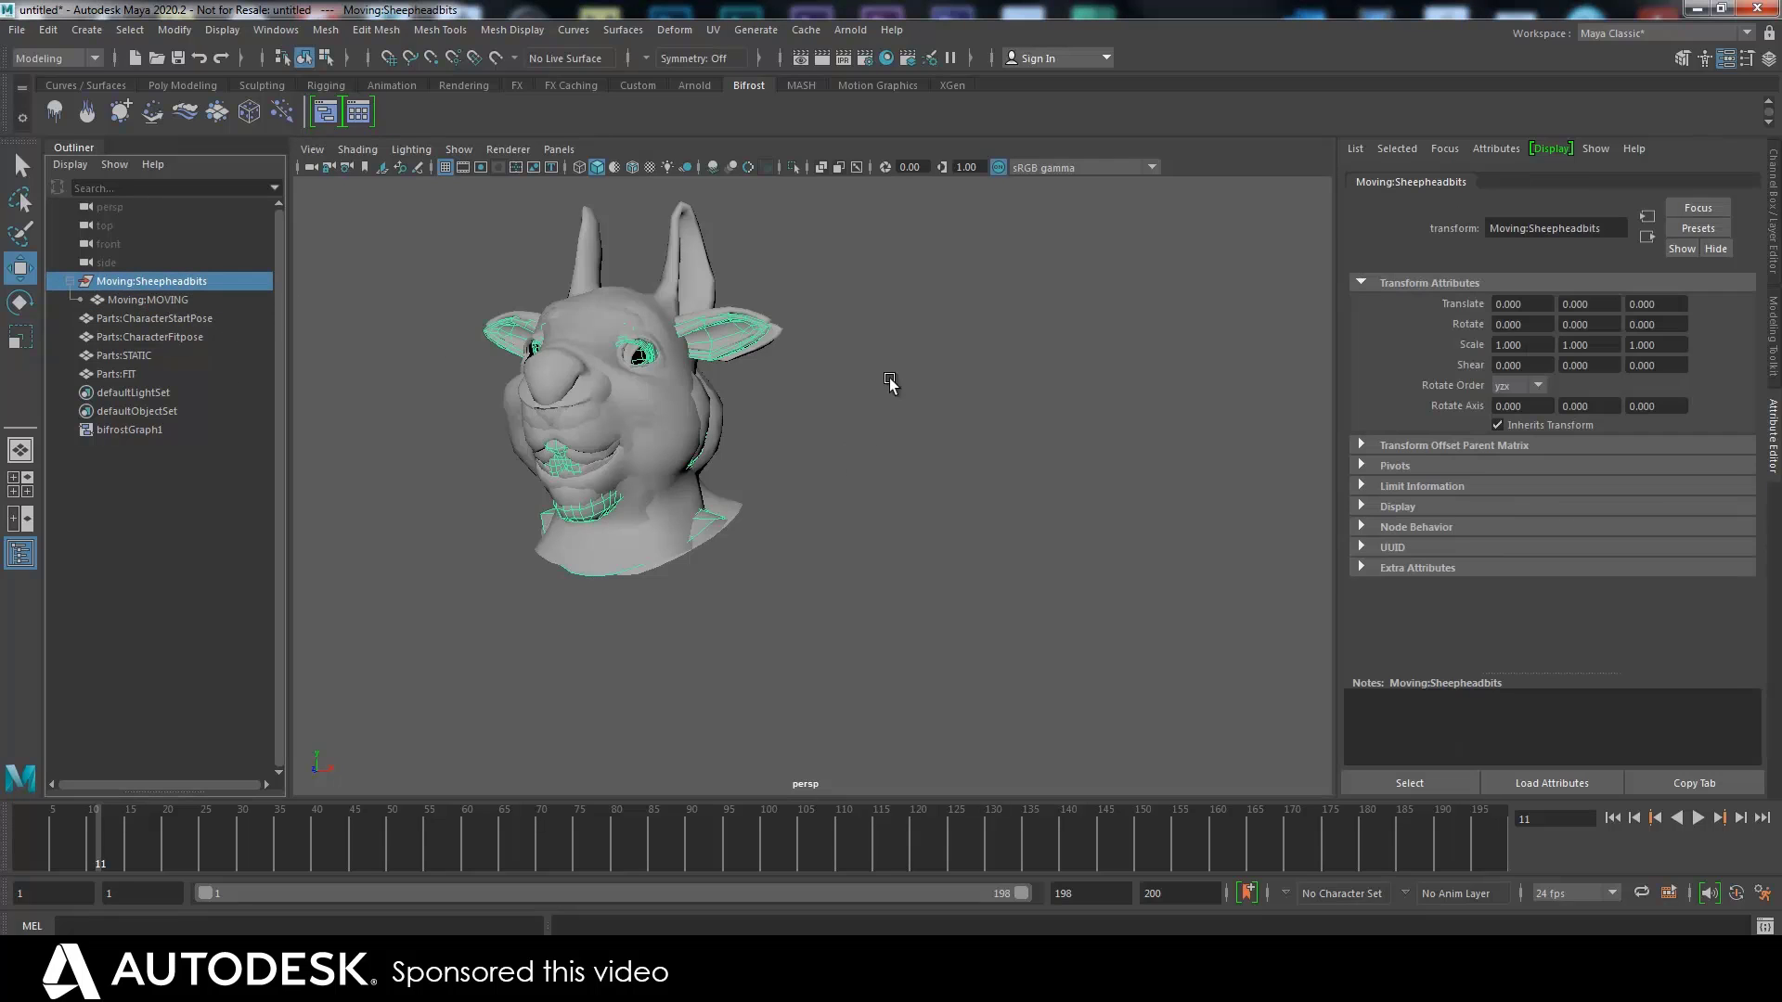
key(e)
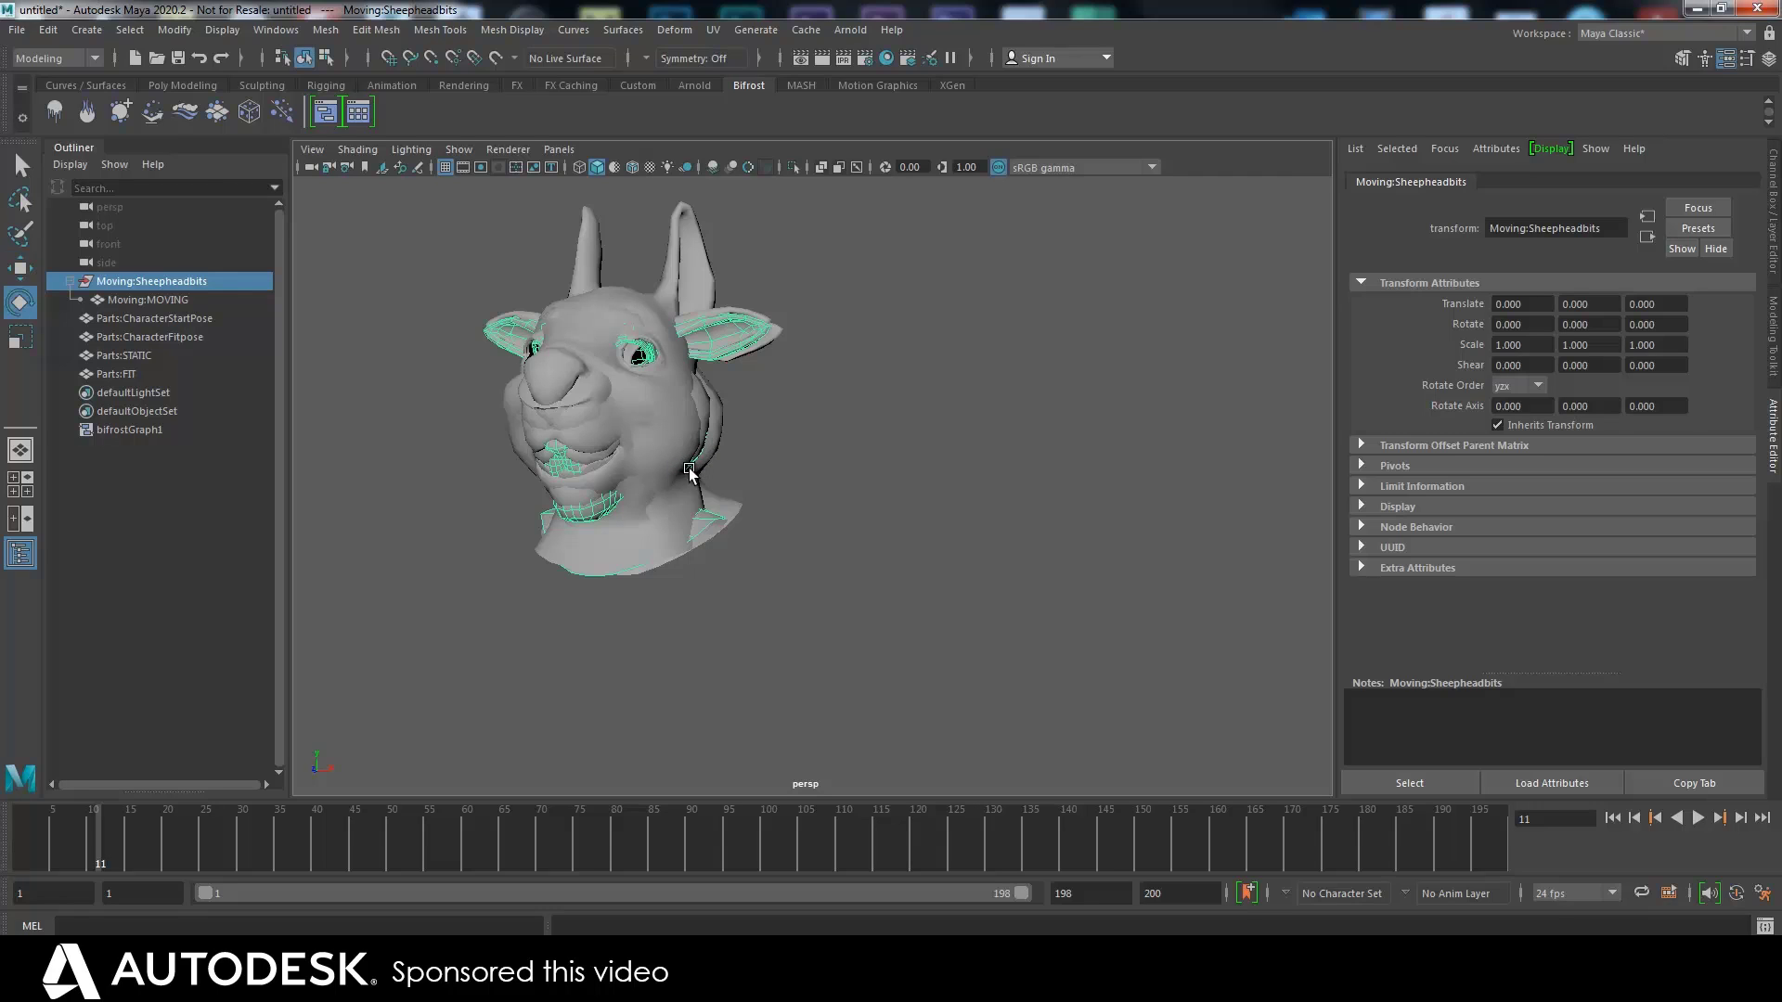
key(w)
alt+right_drag(884, 533, 775, 472)
alt+drag(824, 548, 840, 408)
drag(830, 745, 947, 759)
alt+drag(1031, 587, 1148, 733)
Play the animation to compare the two heads and return the timeline to frame 1
click(1698, 817)
click(1184, 556)
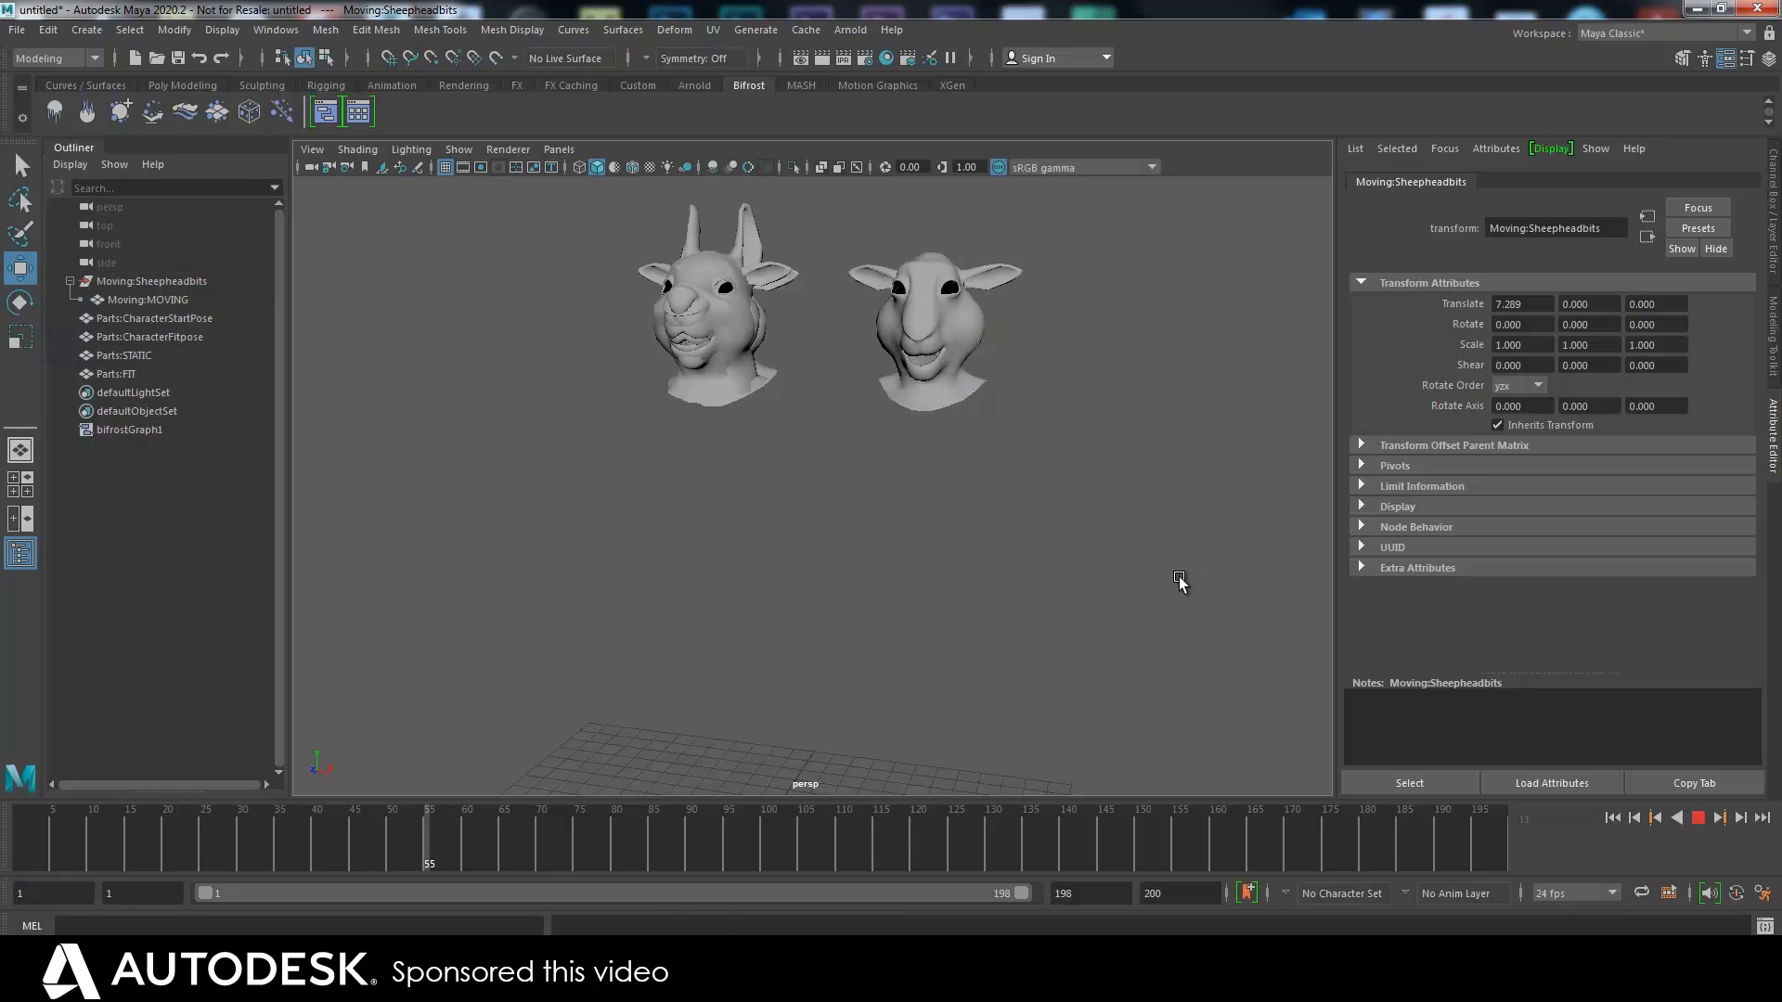
alt+right_drag(1179, 576, 1130, 742)
alt+middle_drag(1130, 568, 1124, 665)
alt+drag(1130, 661, 1102, 618)
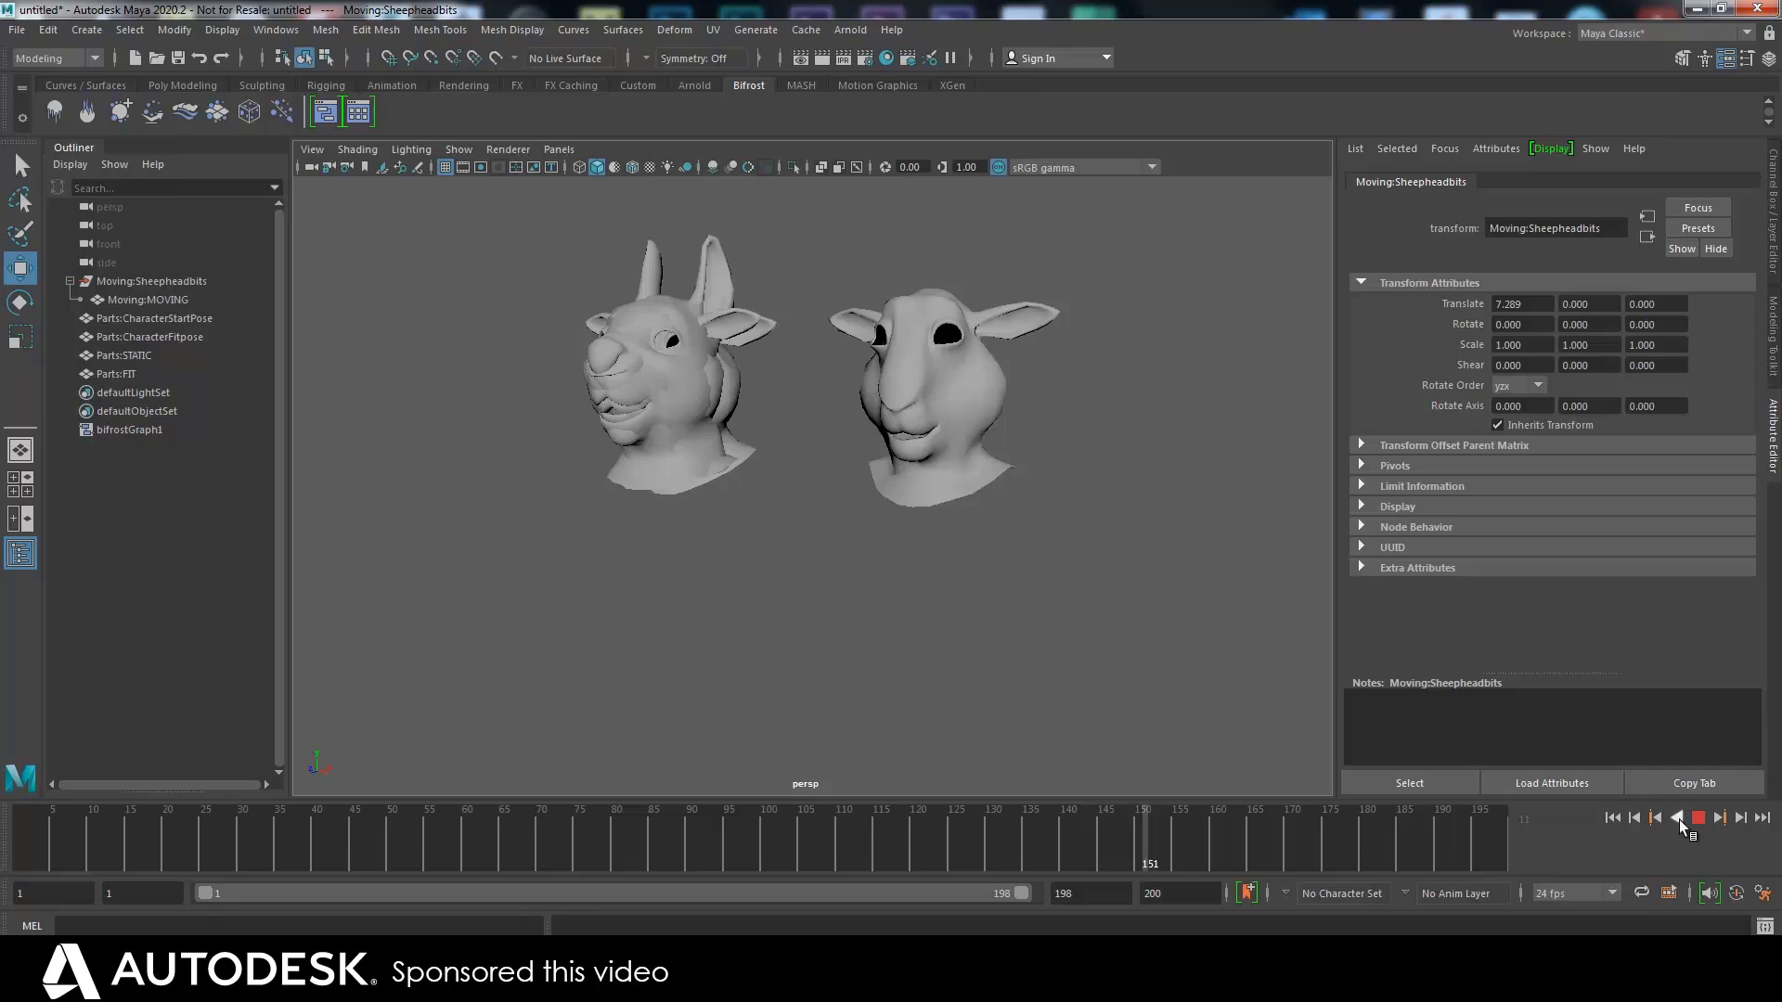
click(1679, 821)
drag(1210, 841, 23, 789)
Hide the Parts:CharacterFitpose, Parts:STATIC and Parts:FIT meshes
alt+right_drag(568, 585, 603, 609)
alt+middle_drag(603, 613, 611, 619)
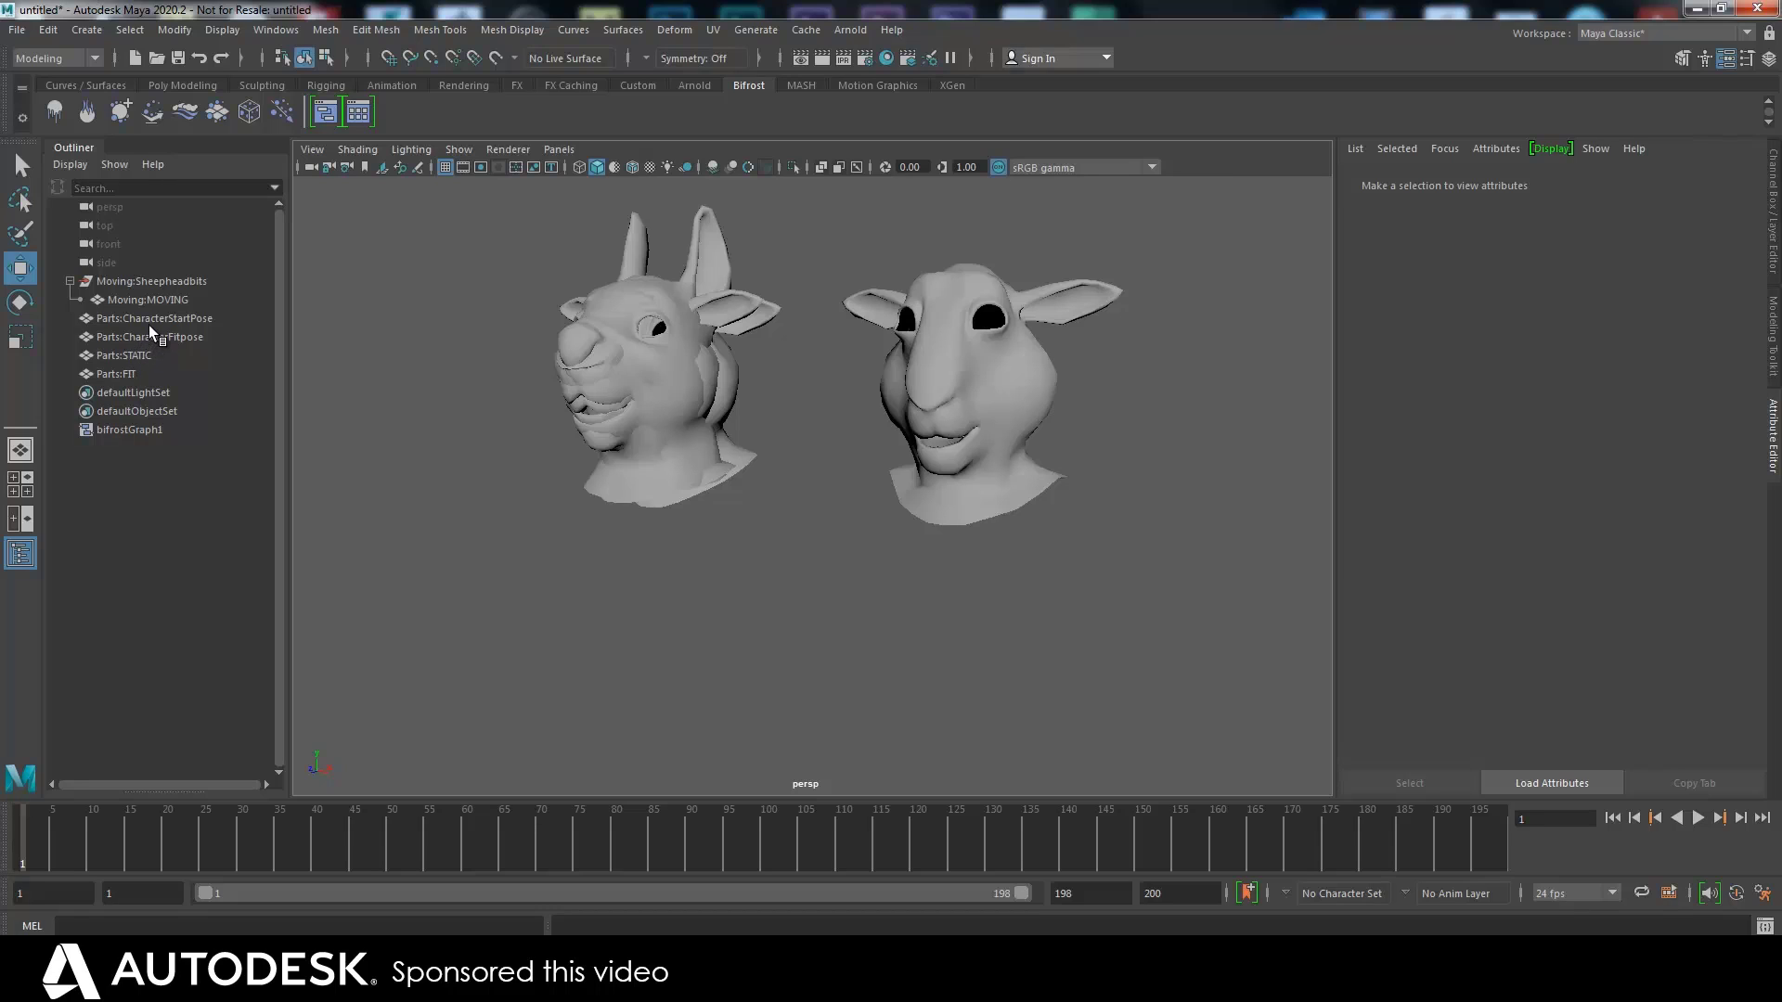
drag(143, 336, 125, 370)
key(h)
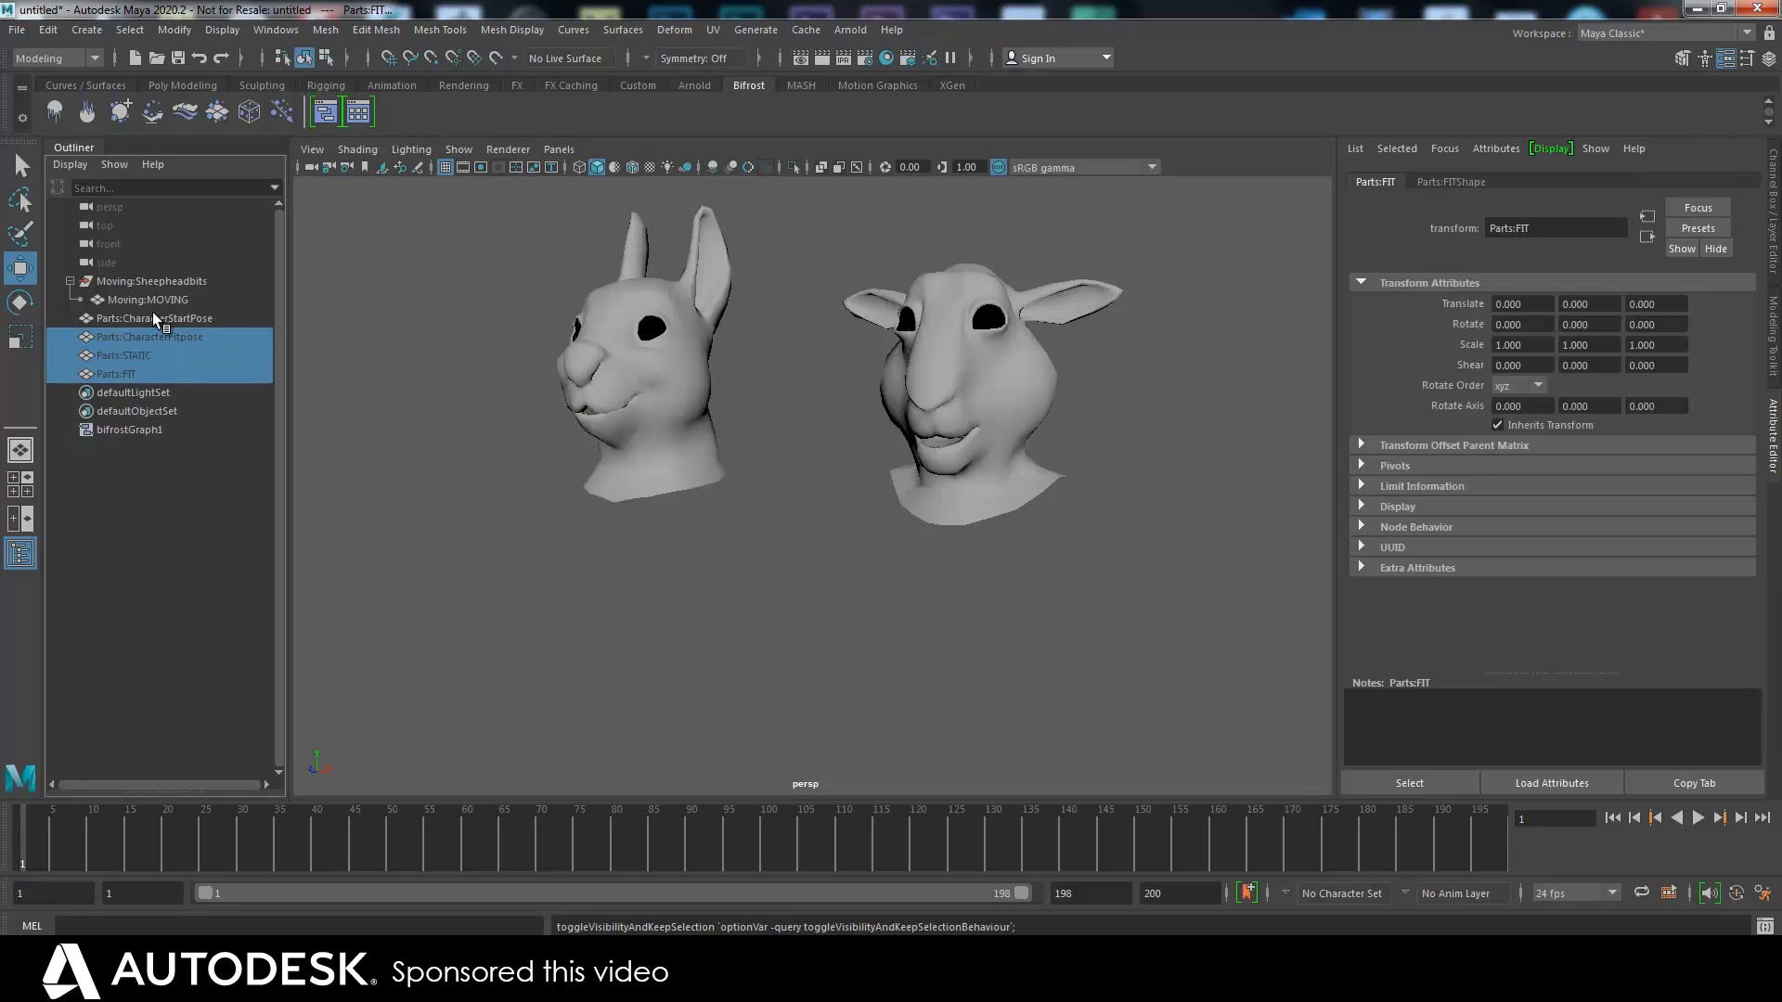
Inspect the start-pose character head and the animated sheep head side by side, scrubbing the first frames
click(683, 376)
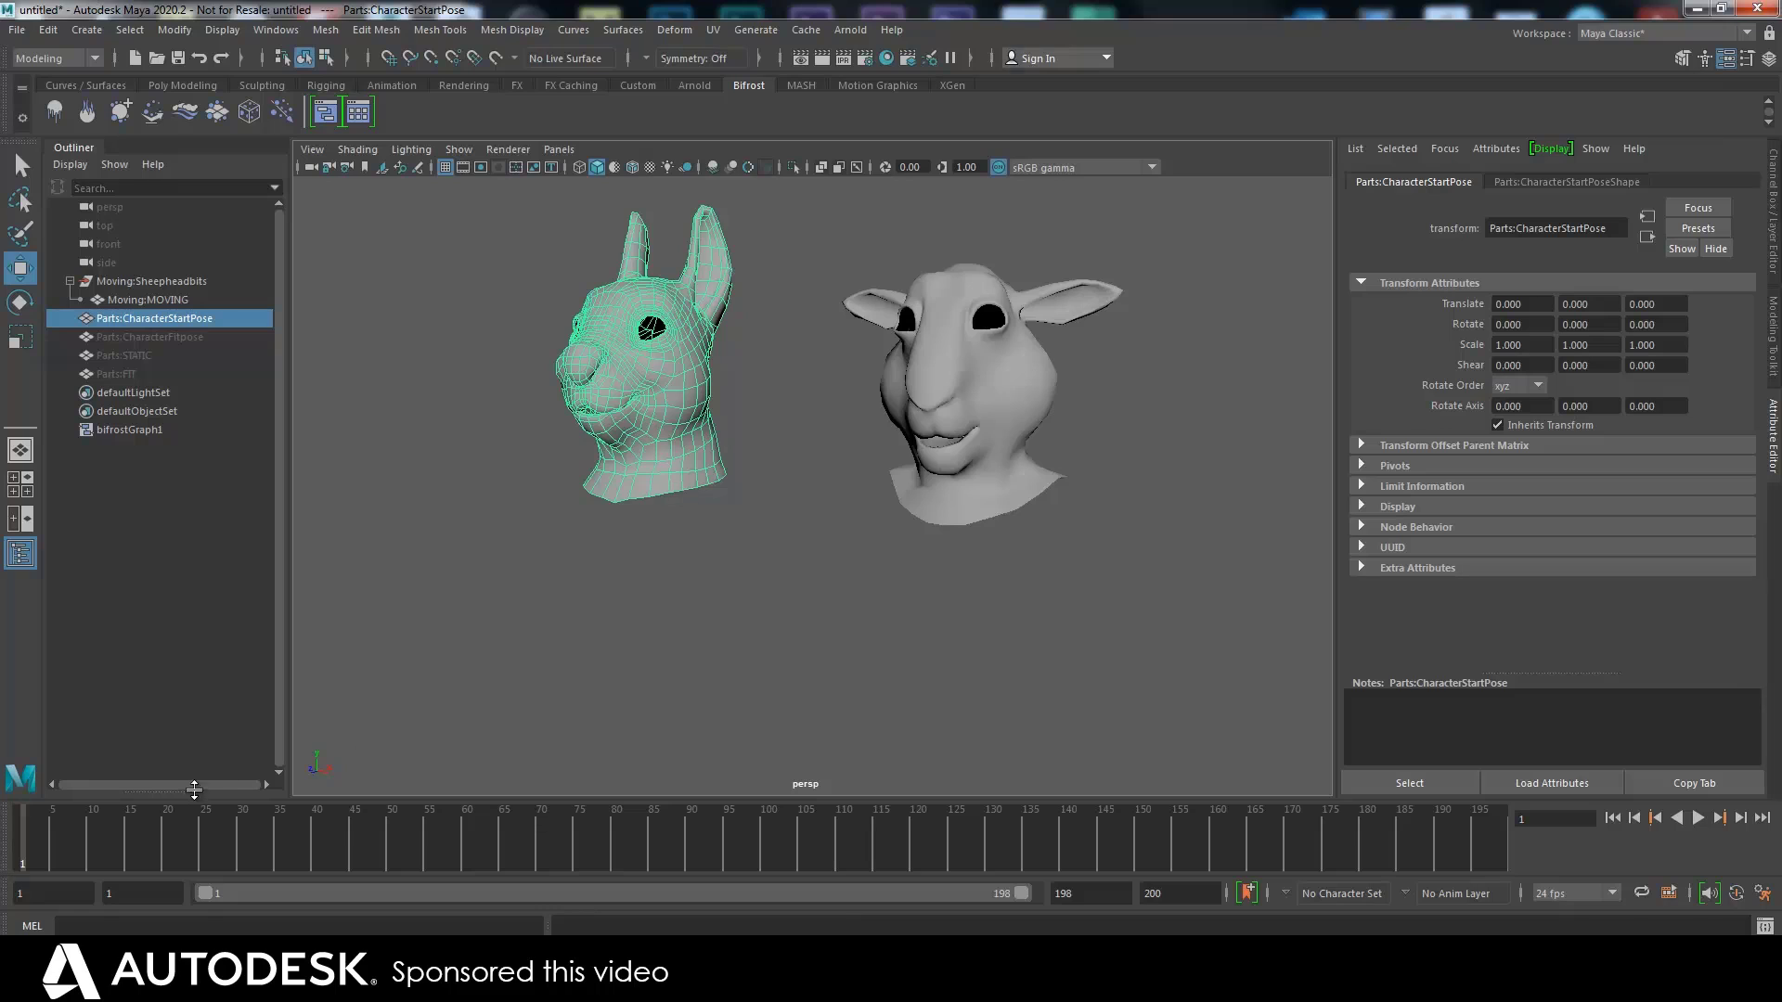
drag(35, 847, 31, 743)
click(534, 386)
click(650, 441)
click(933, 380)
click(771, 494)
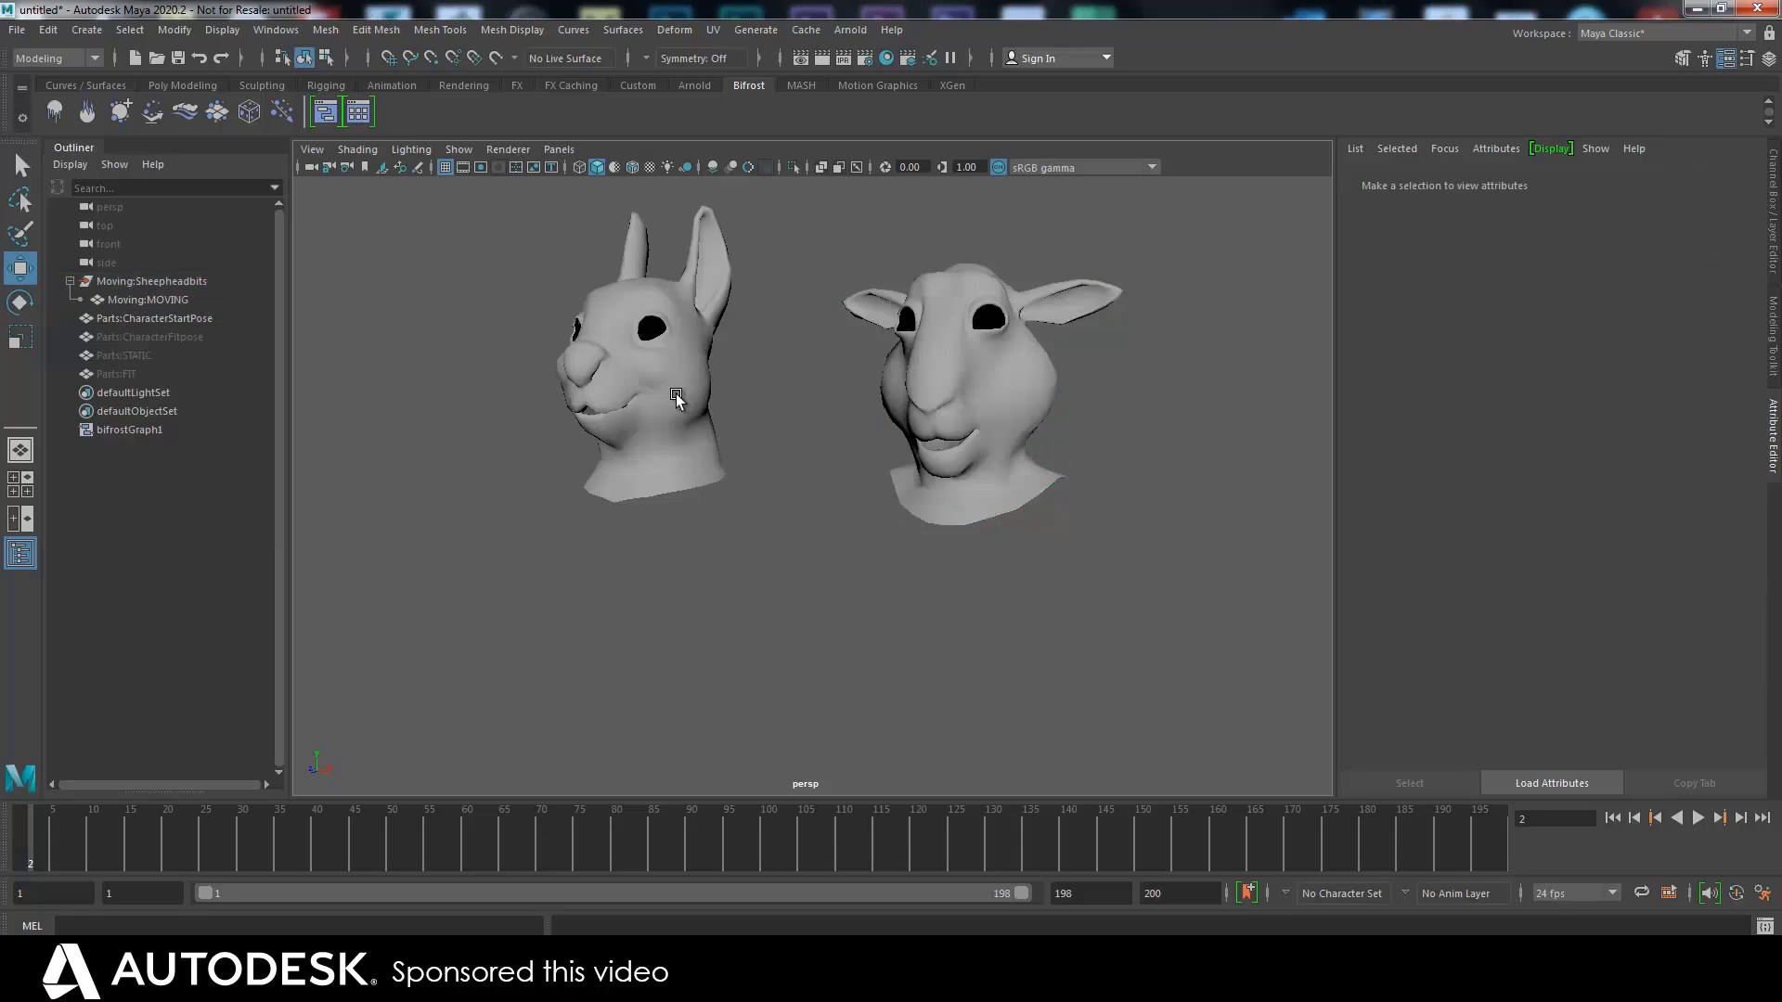
Set Translate X of the Moving:Sheepheadbits group to 0 so the sheep head overlaps the character head
click(929, 386)
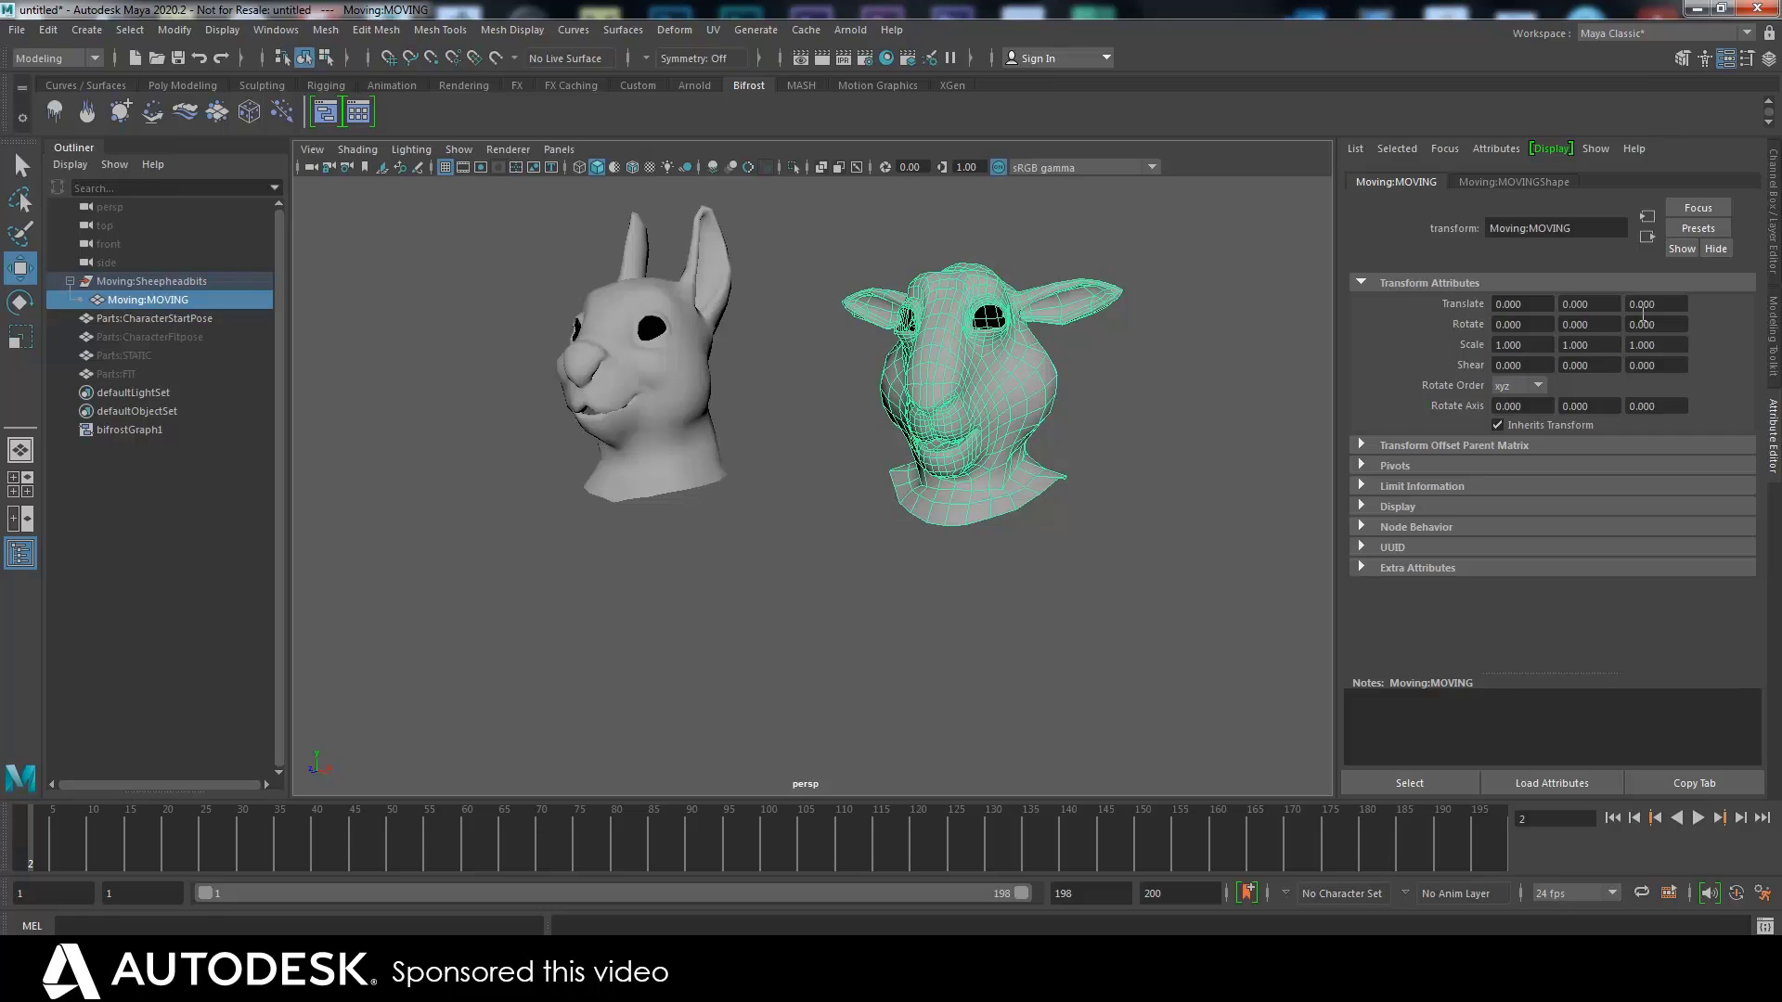
click(1771, 232)
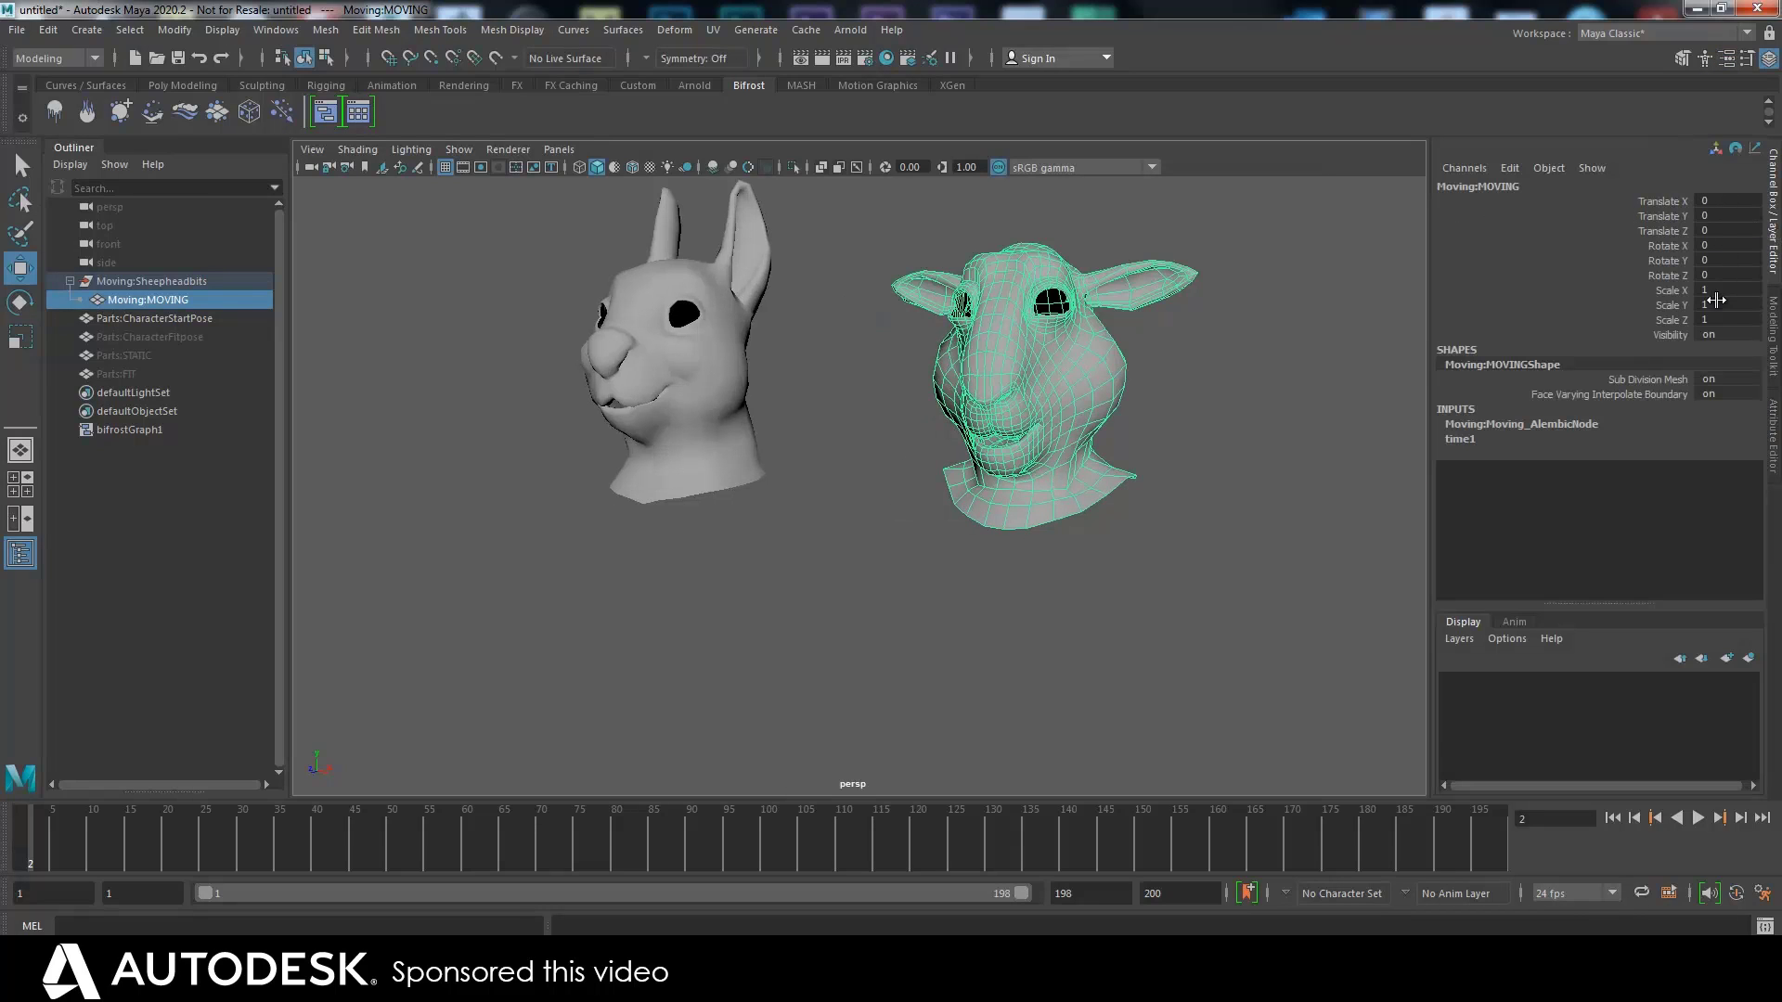
alt+right_drag(1227, 427, 871, 461)
alt+middle_drag(872, 462, 859, 383)
alt+drag(860, 384, 963, 576)
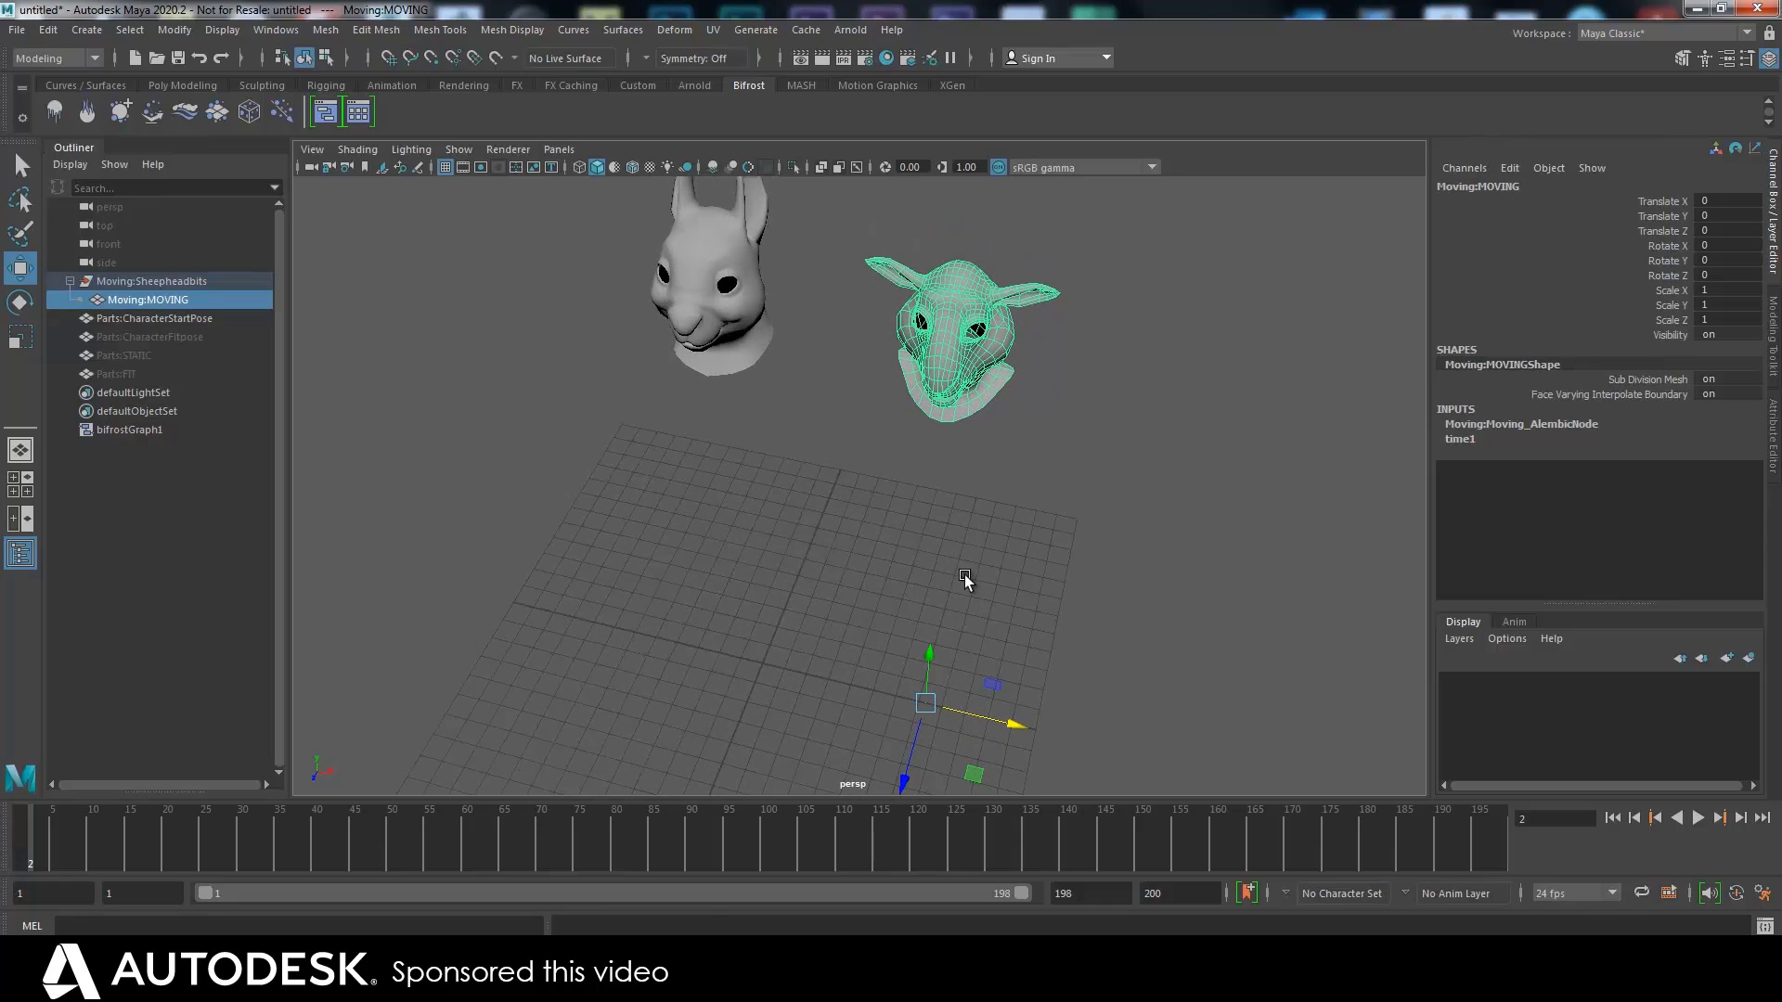
drag(995, 733, 913, 715)
double_click(1731, 202)
key(Return)
key(Up)
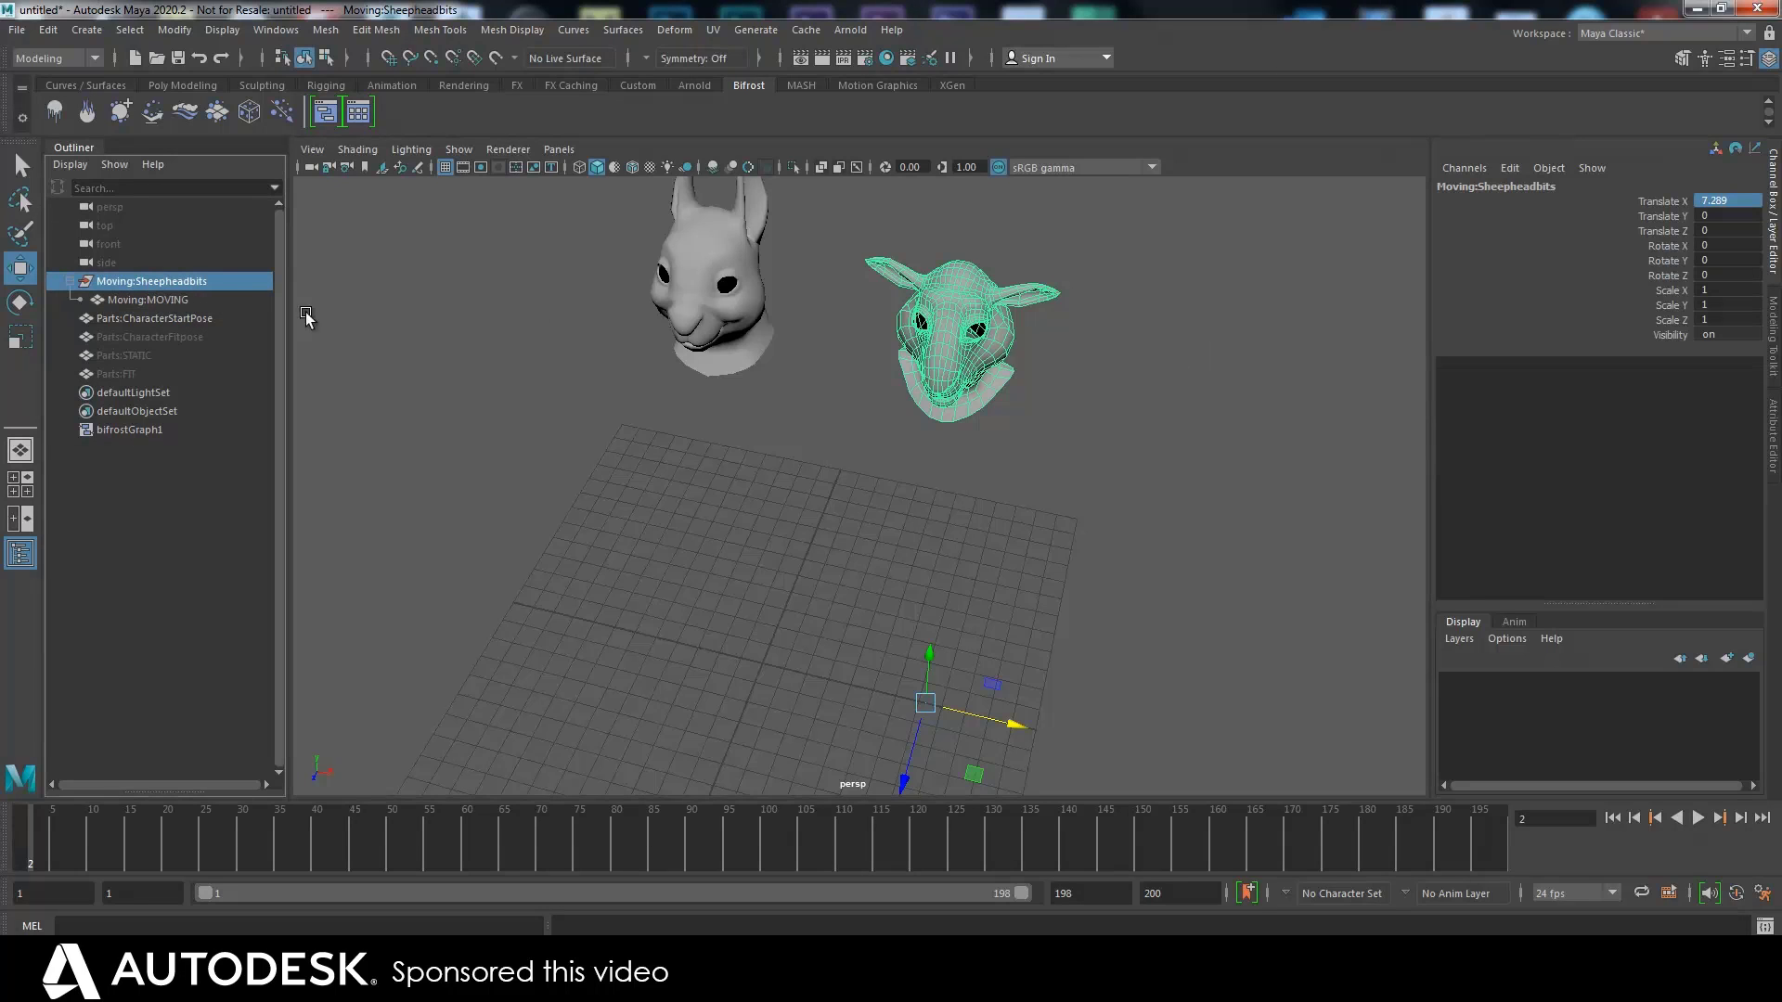
double_click(1736, 202)
key(Return)
key(f)
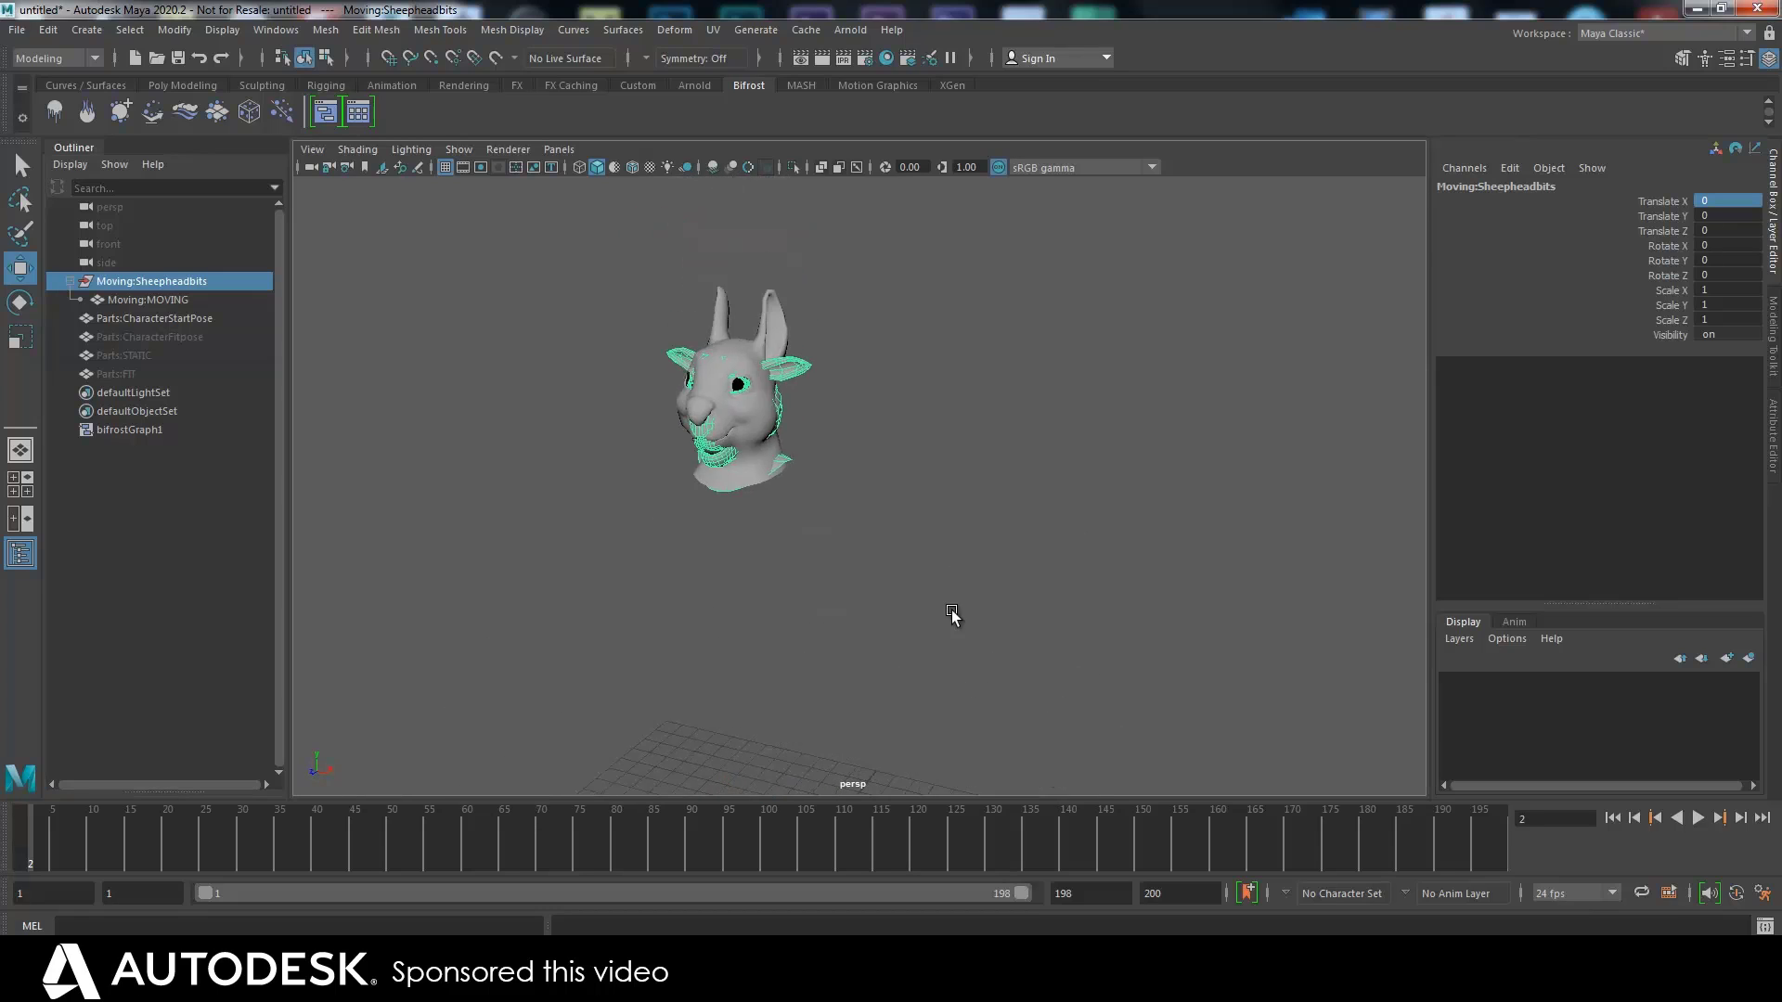
Examine from several angles how the start-pose character head overlaps the sheep head
alt+drag(974, 824, 989, 554)
alt+right_drag(989, 554, 1000, 701)
alt+drag(1001, 707, 1033, 568)
click(720, 585)
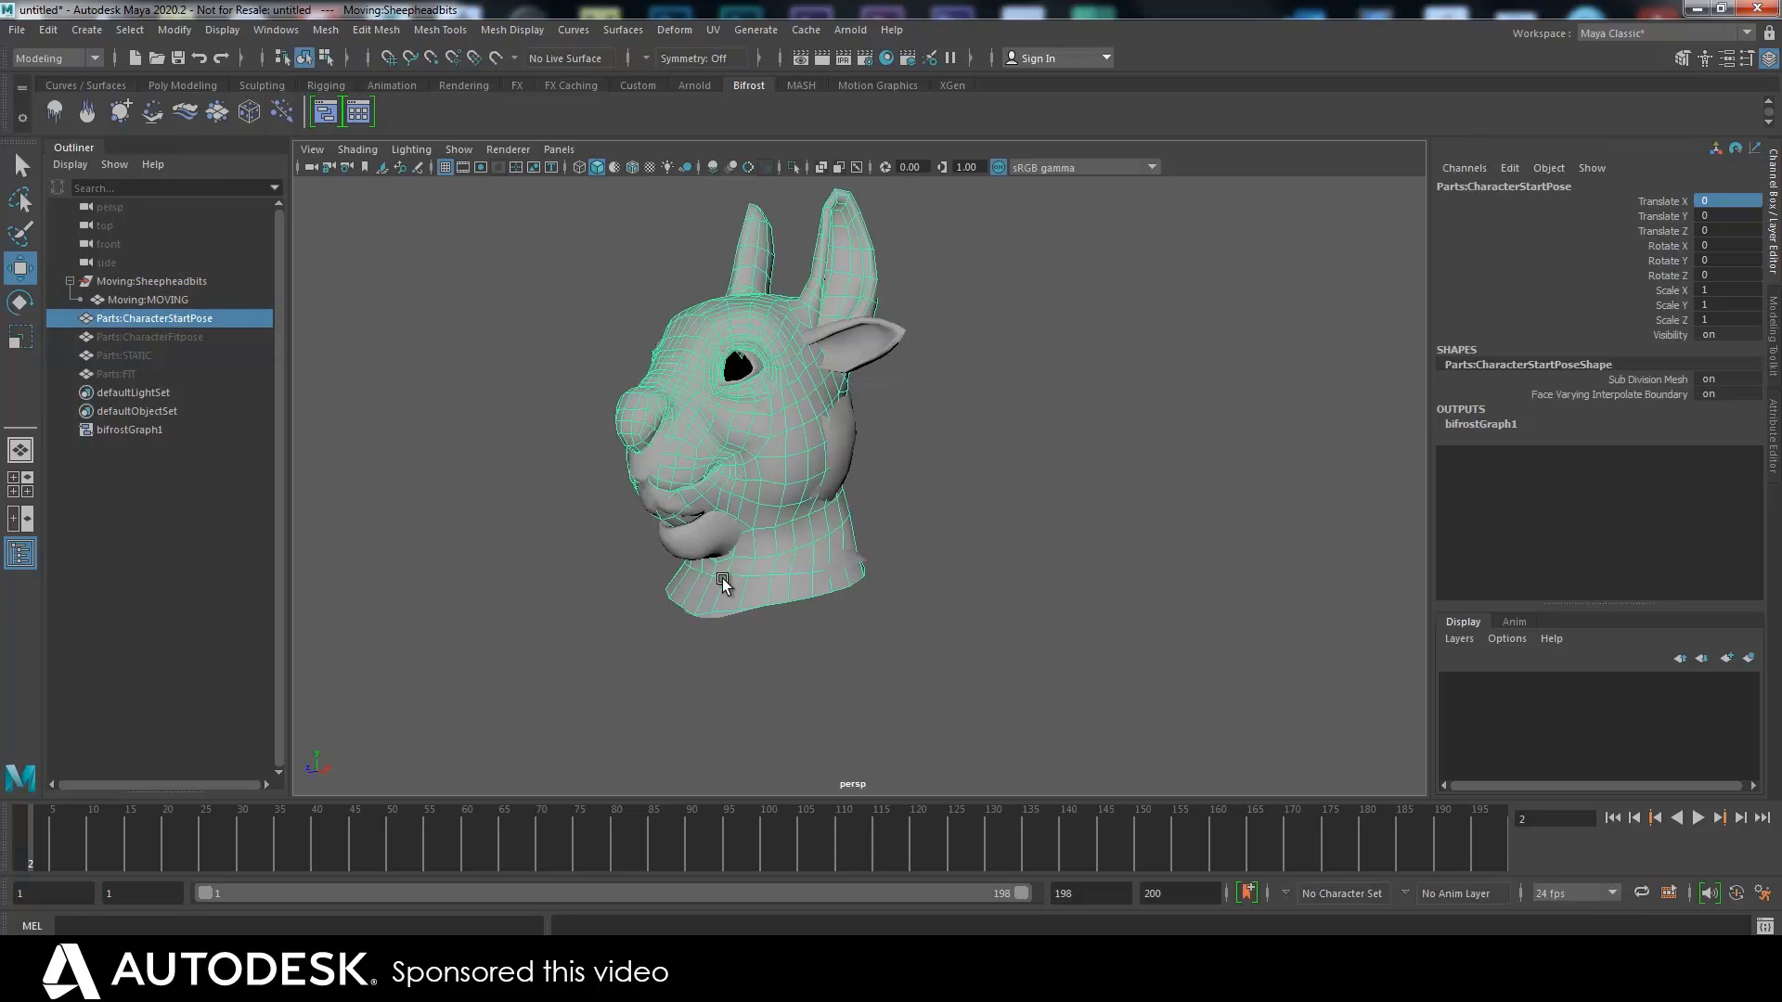
click(777, 434)
alt+drag(972, 516, 920, 485)
alt+drag(899, 425, 989, 487)
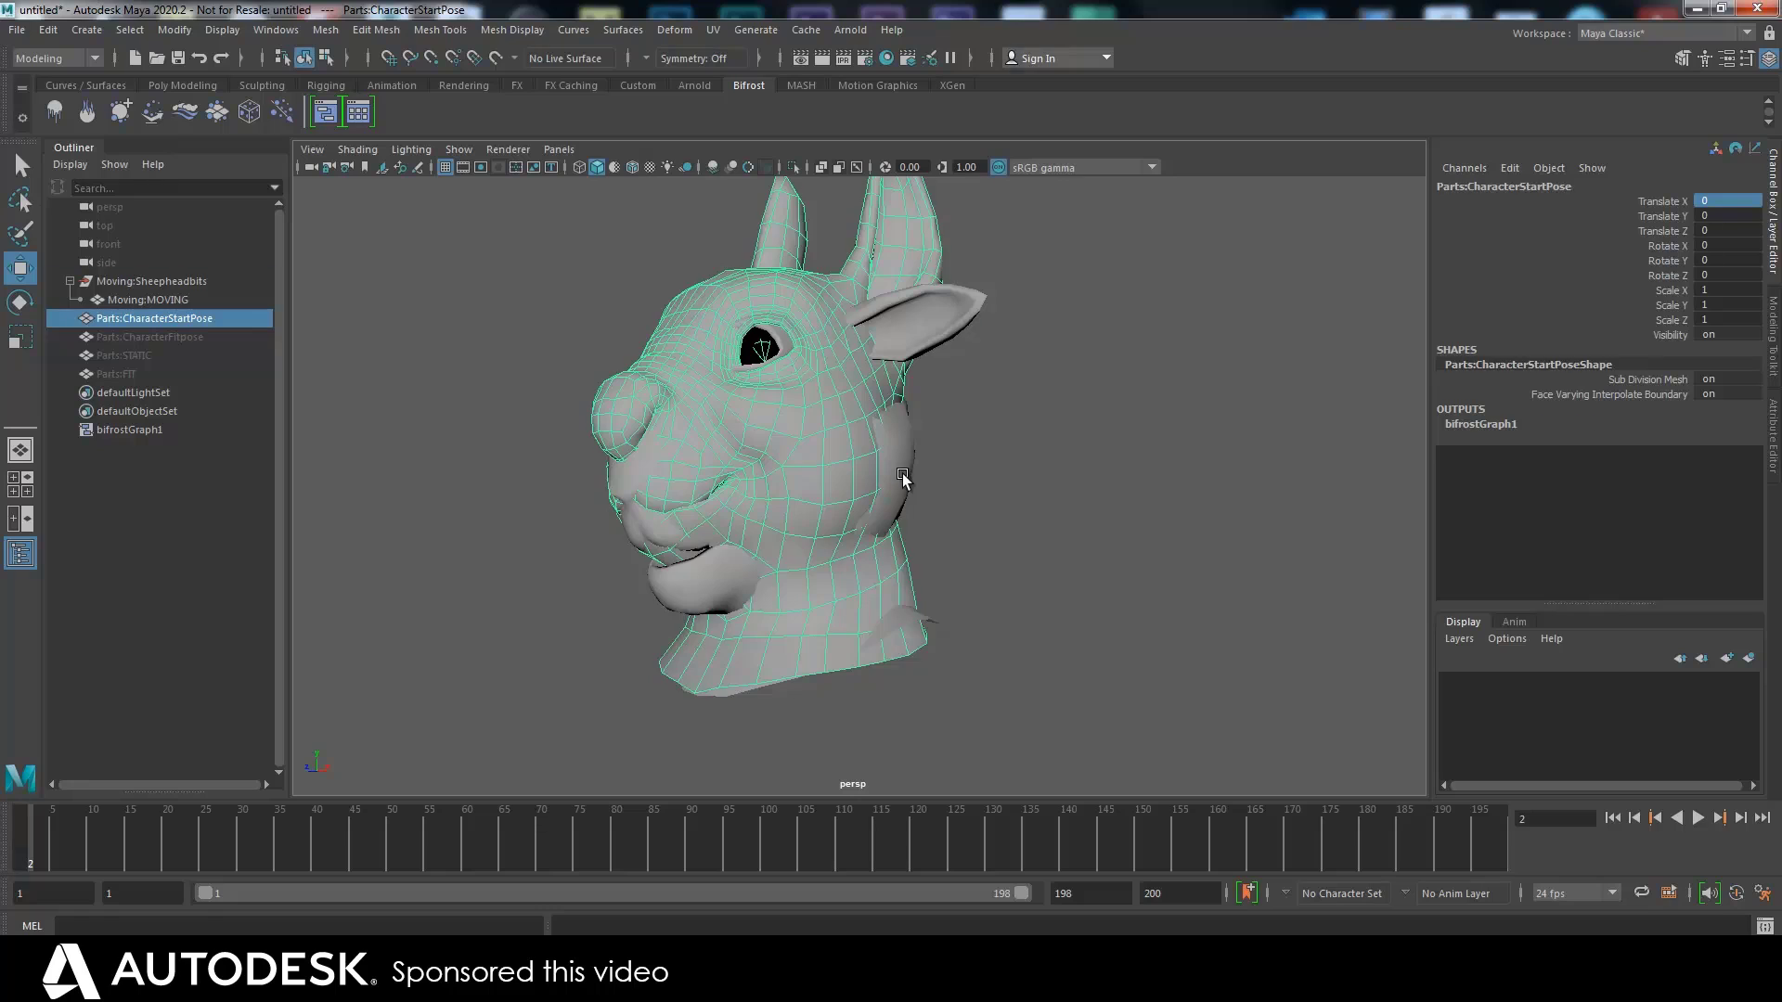
click(907, 485)
click(1027, 485)
click(808, 469)
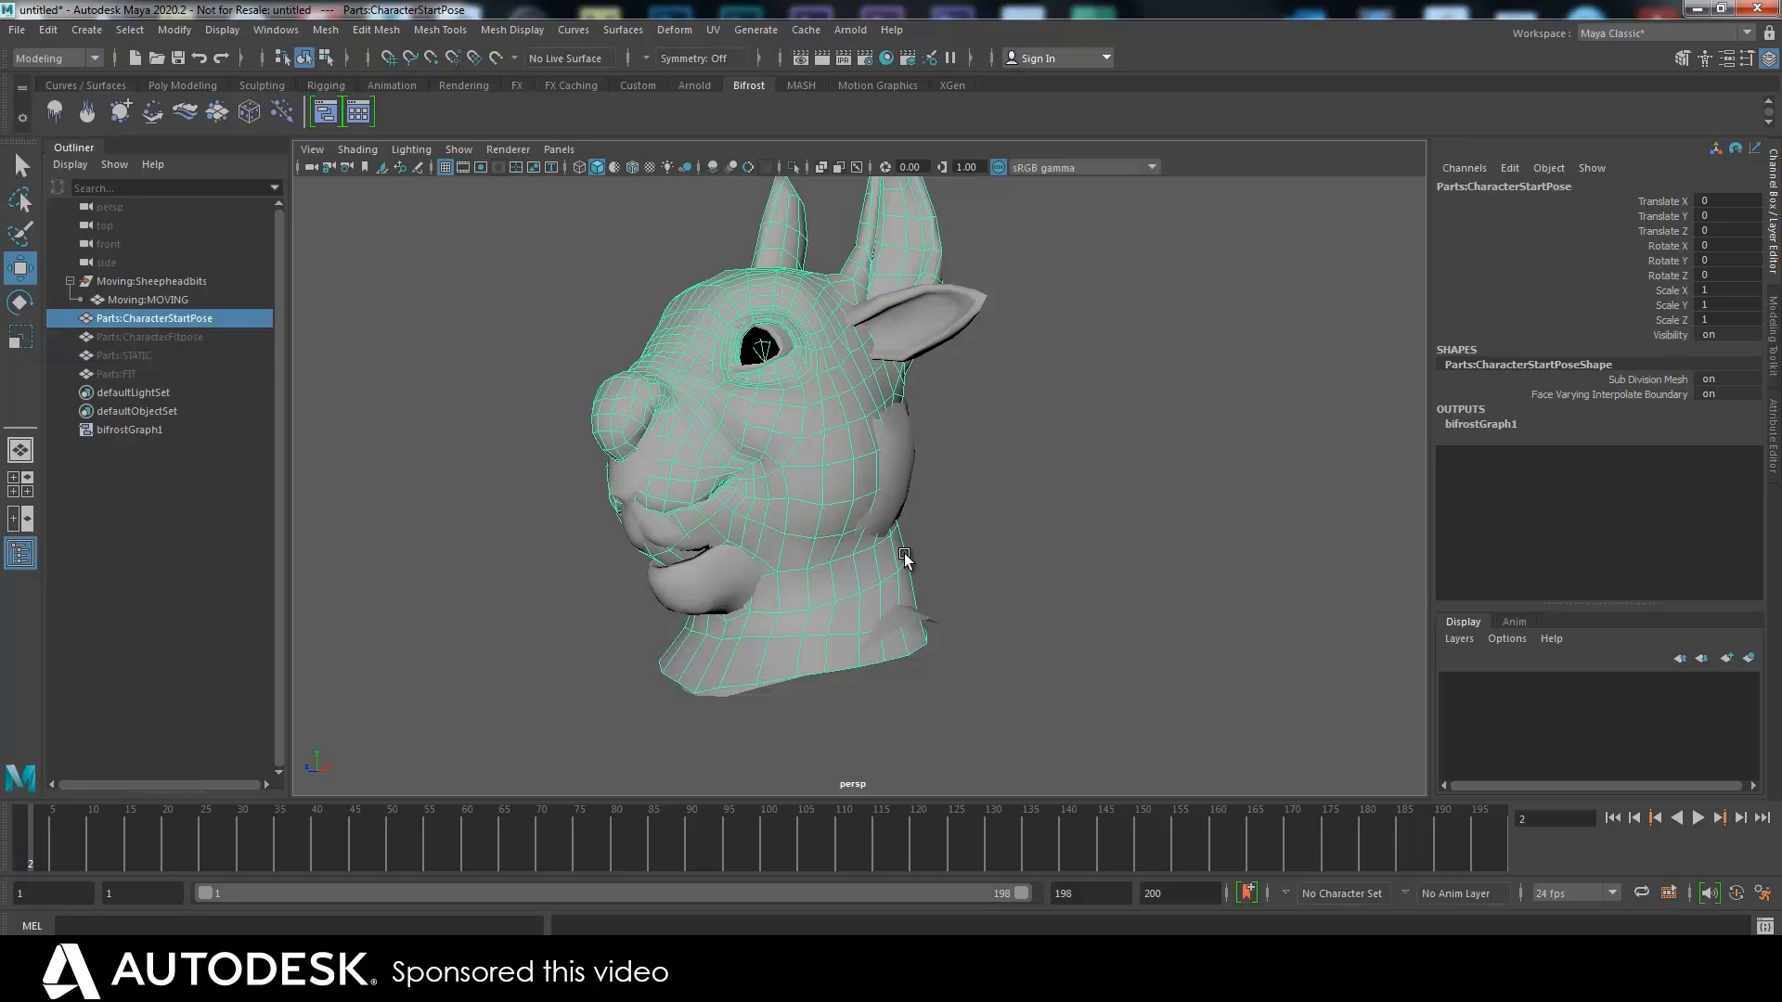
Play the animation with the Moving:MOVING mesh selected and return to frame 1
click(914, 449)
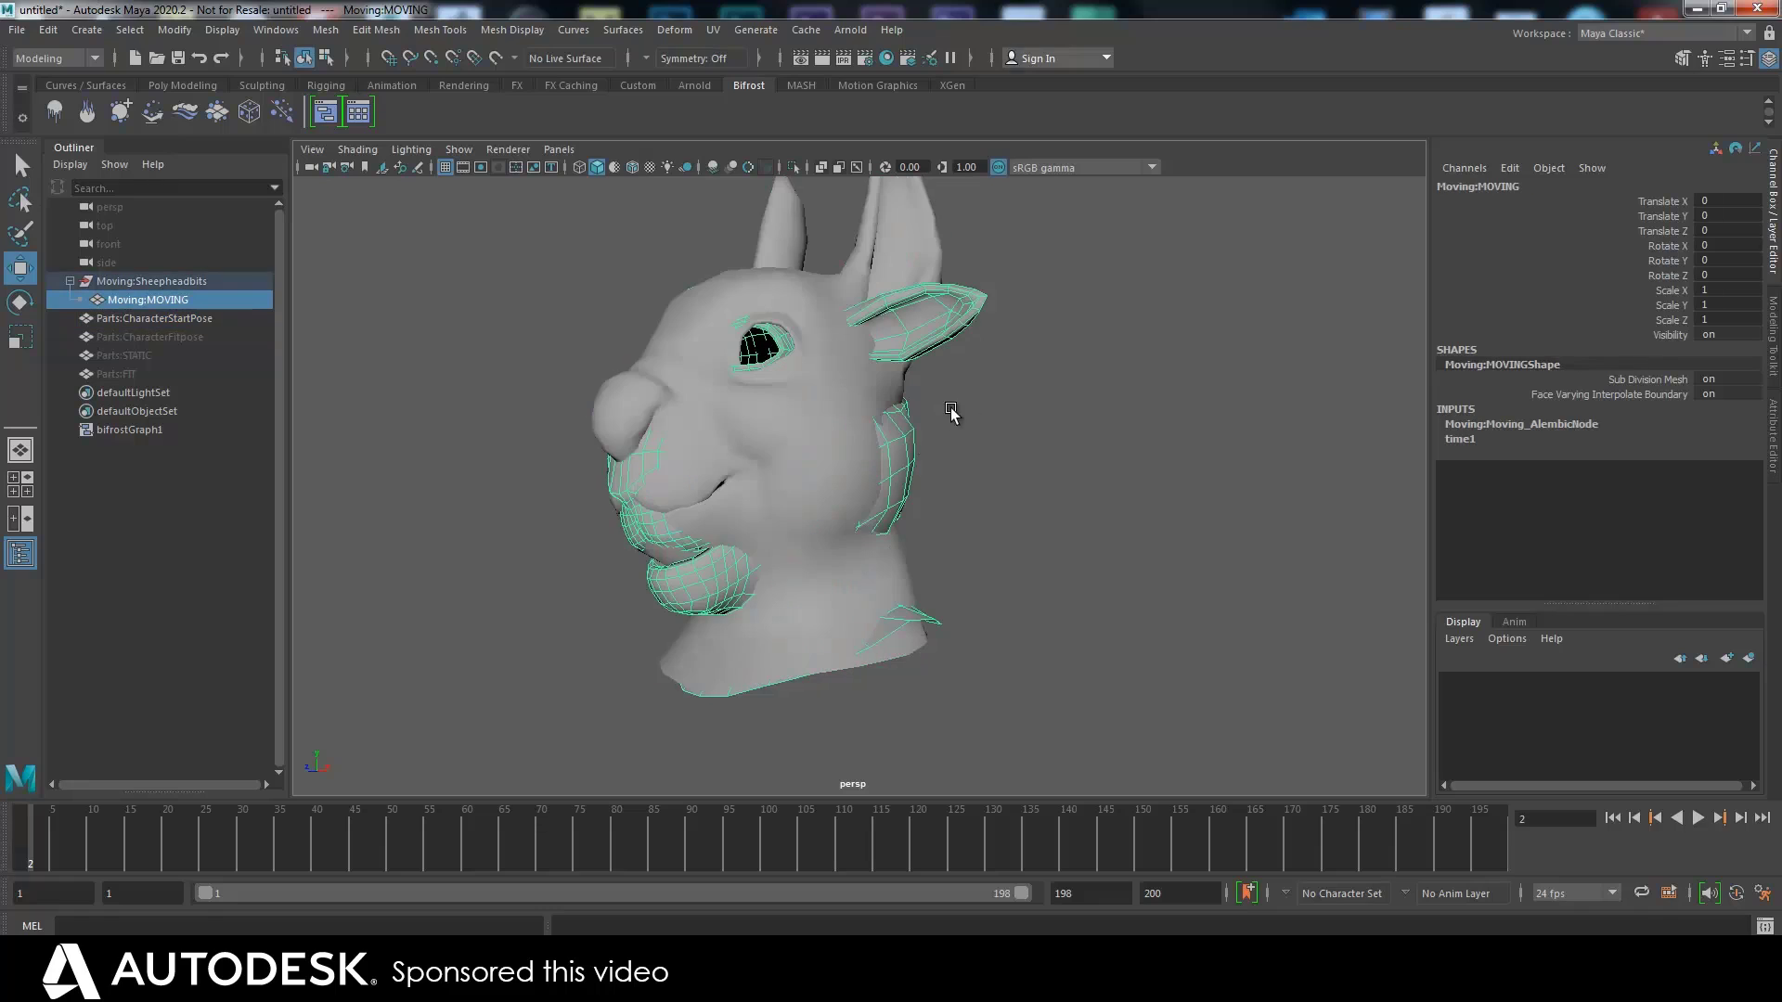
key(alt+v)
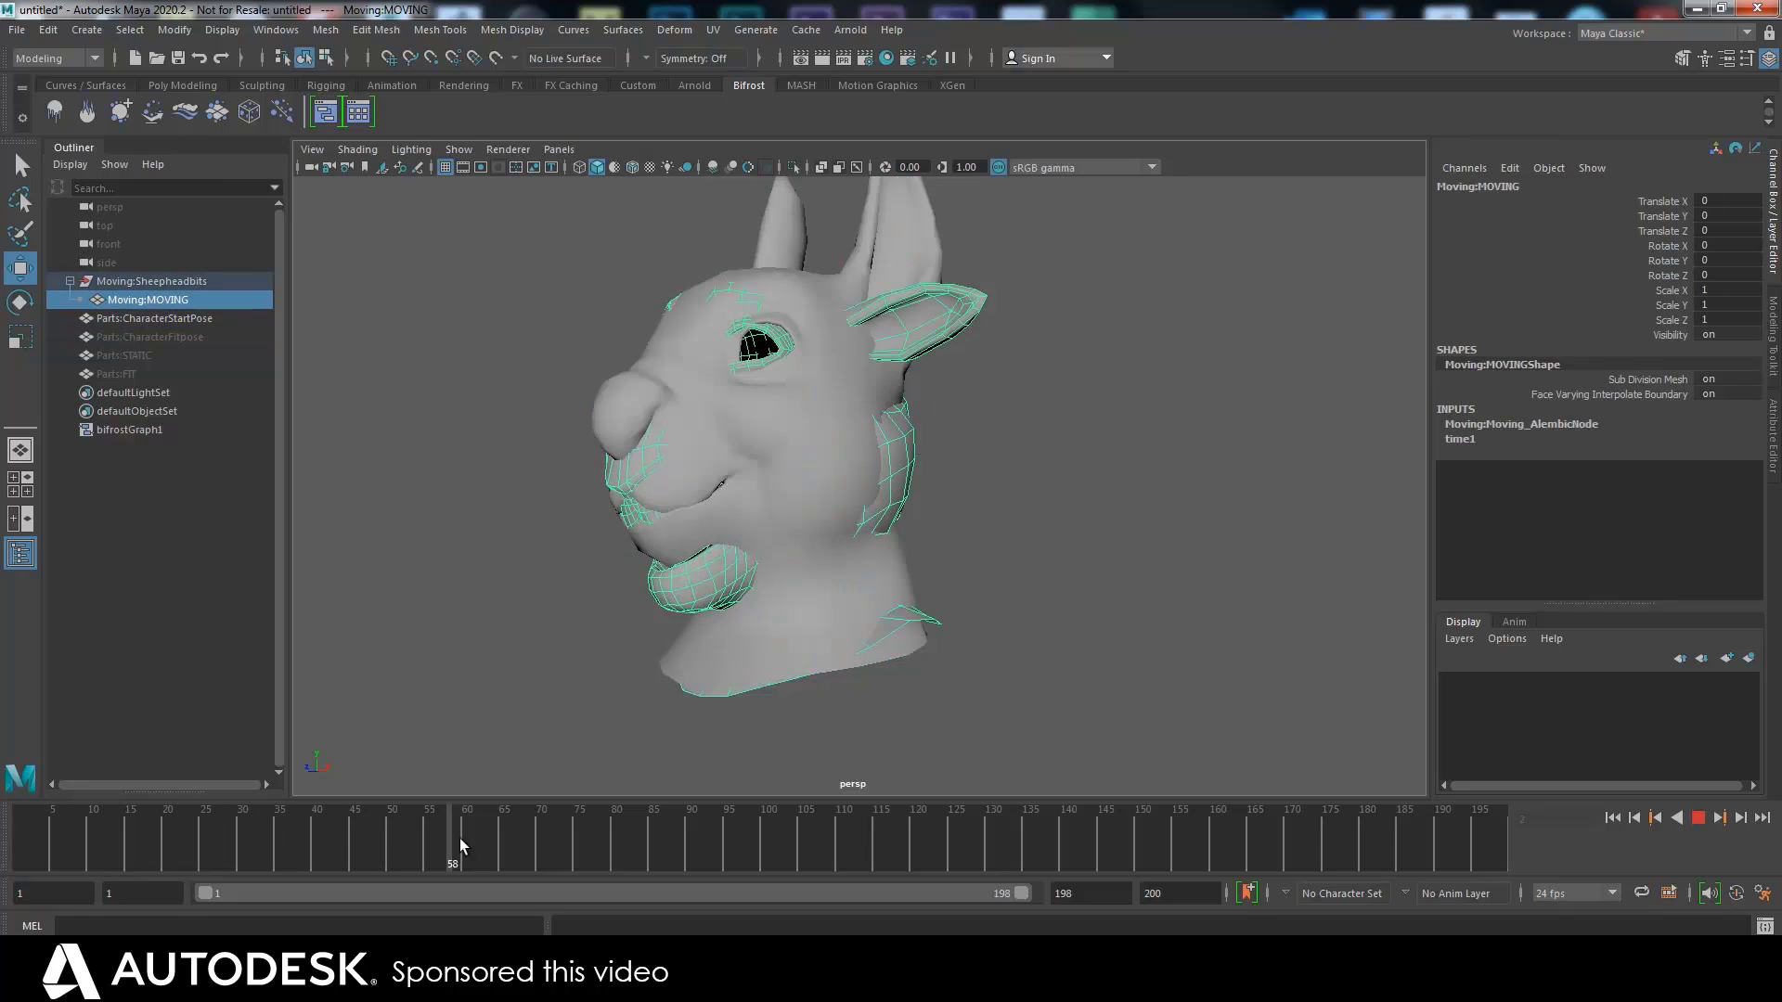
drag(499, 807, 24, 847)
Hide the Moving:MOVING mesh and the Parts:CharacterStartPose mesh
click(749, 501)
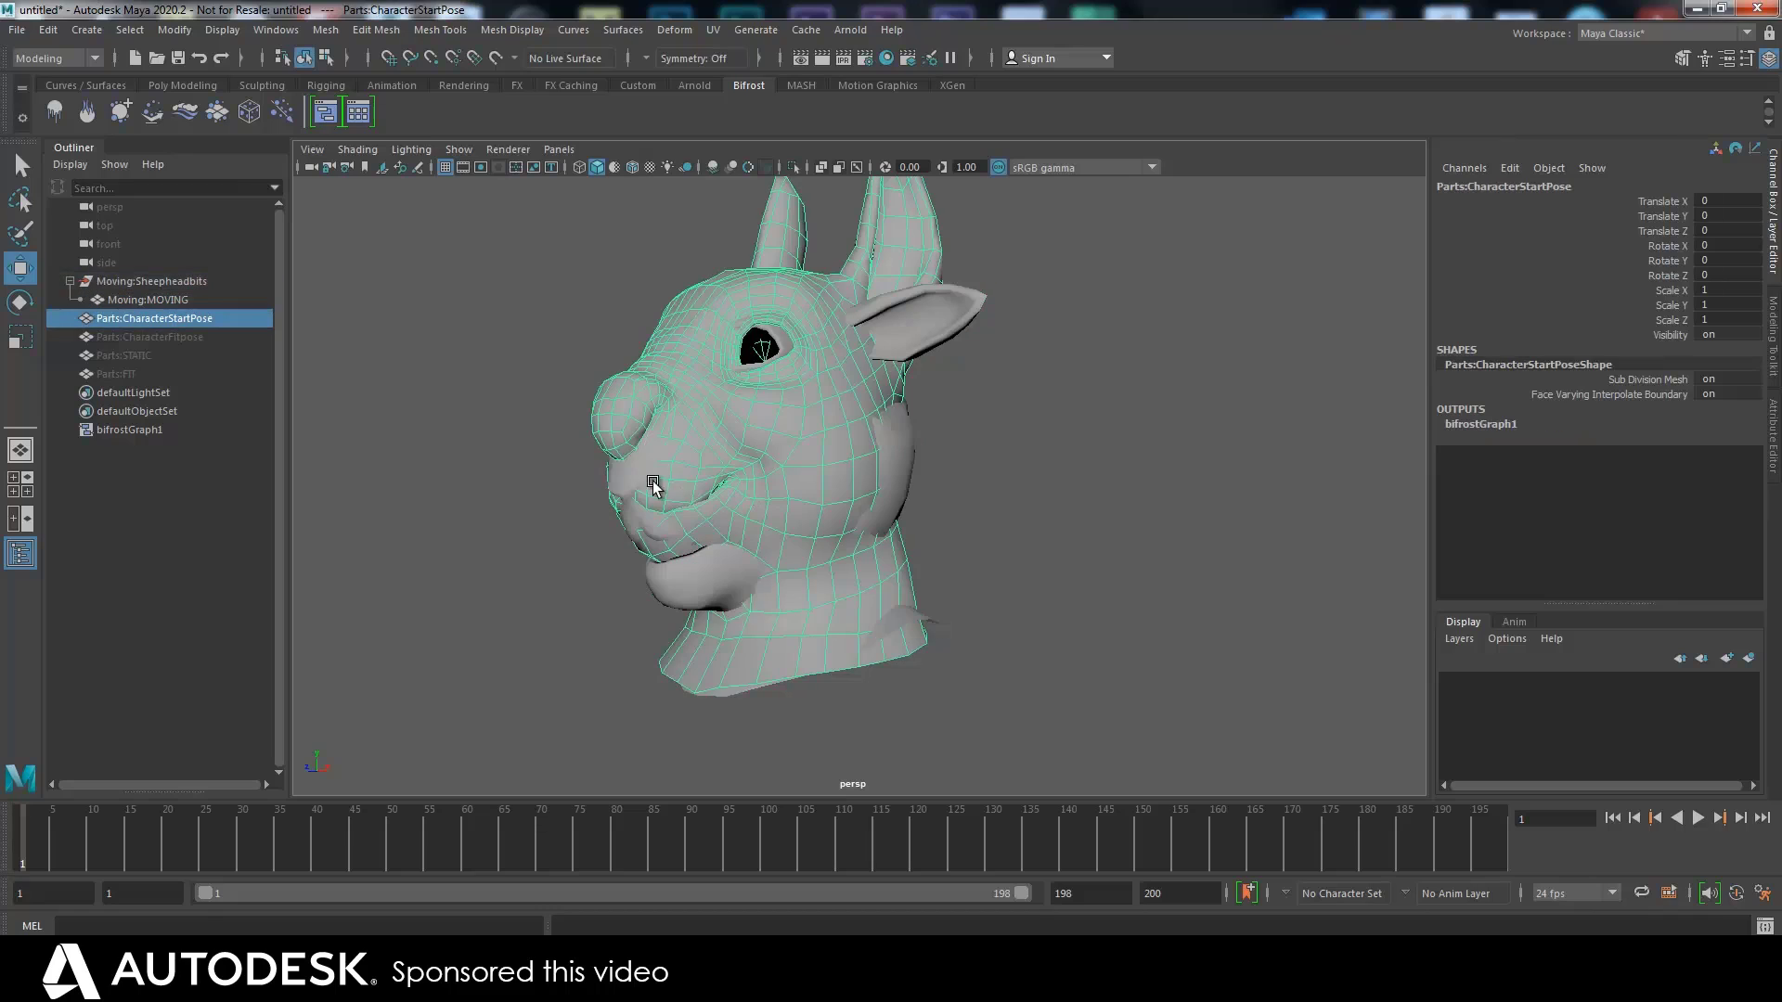
click(692, 573)
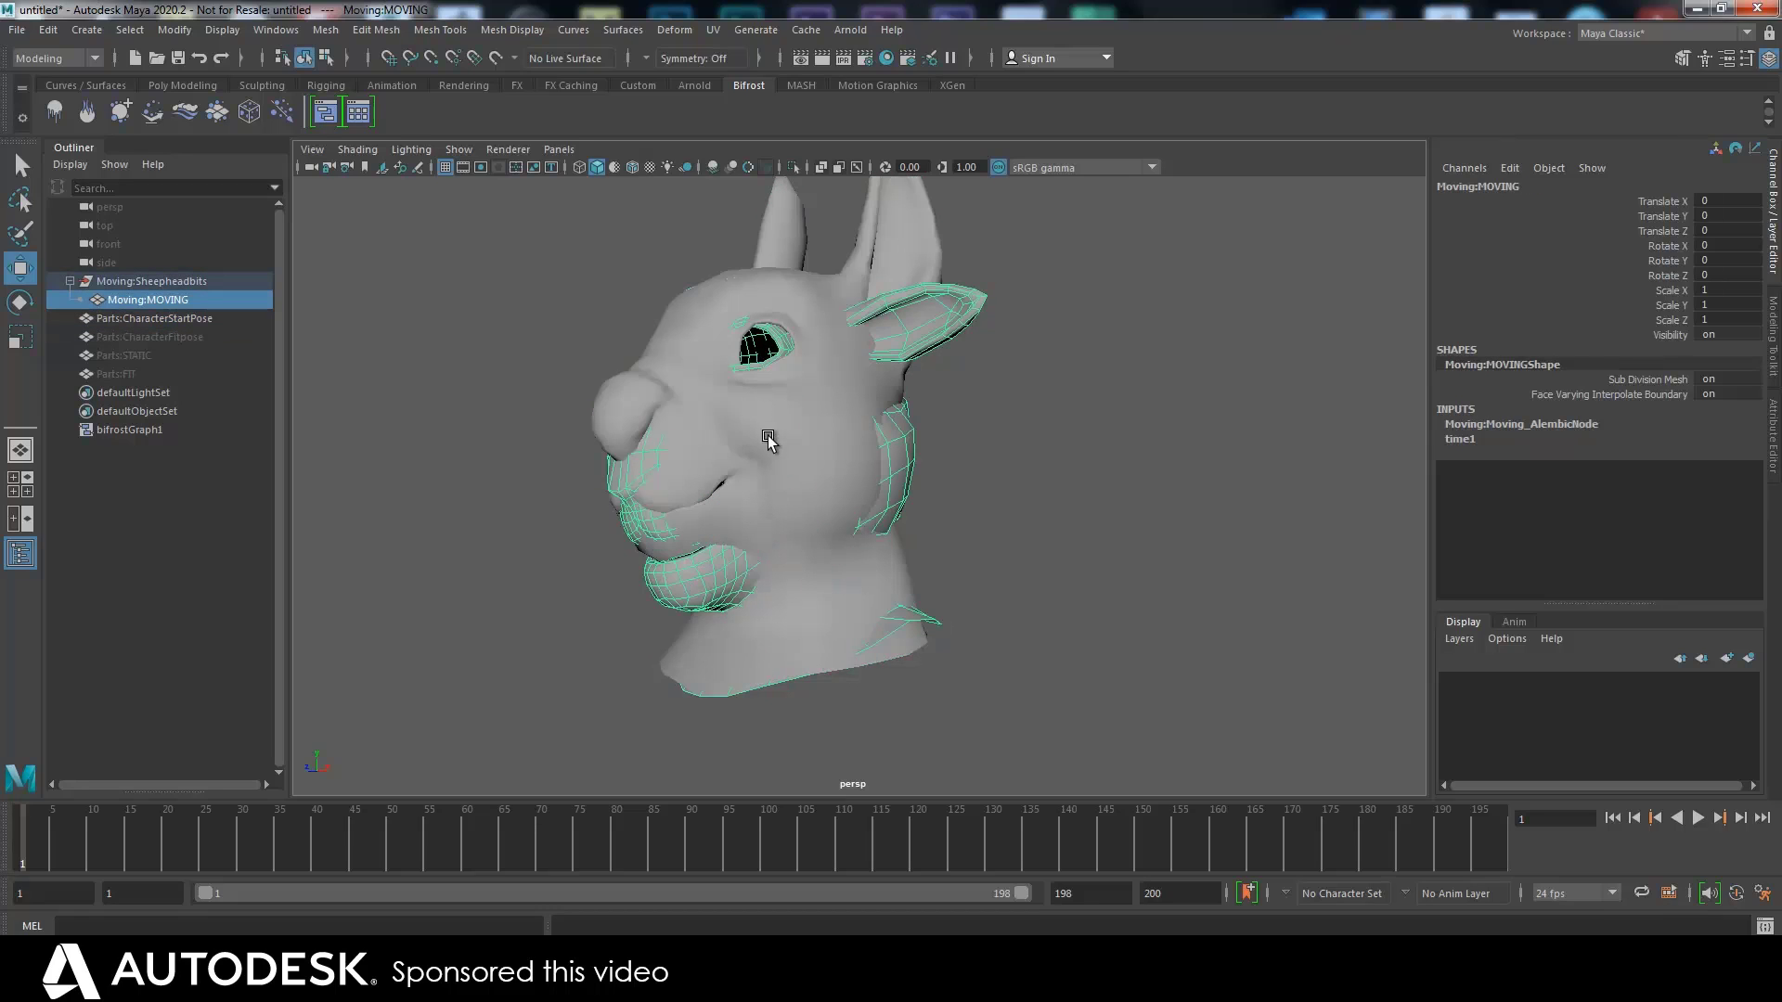
key(h)
click(734, 460)
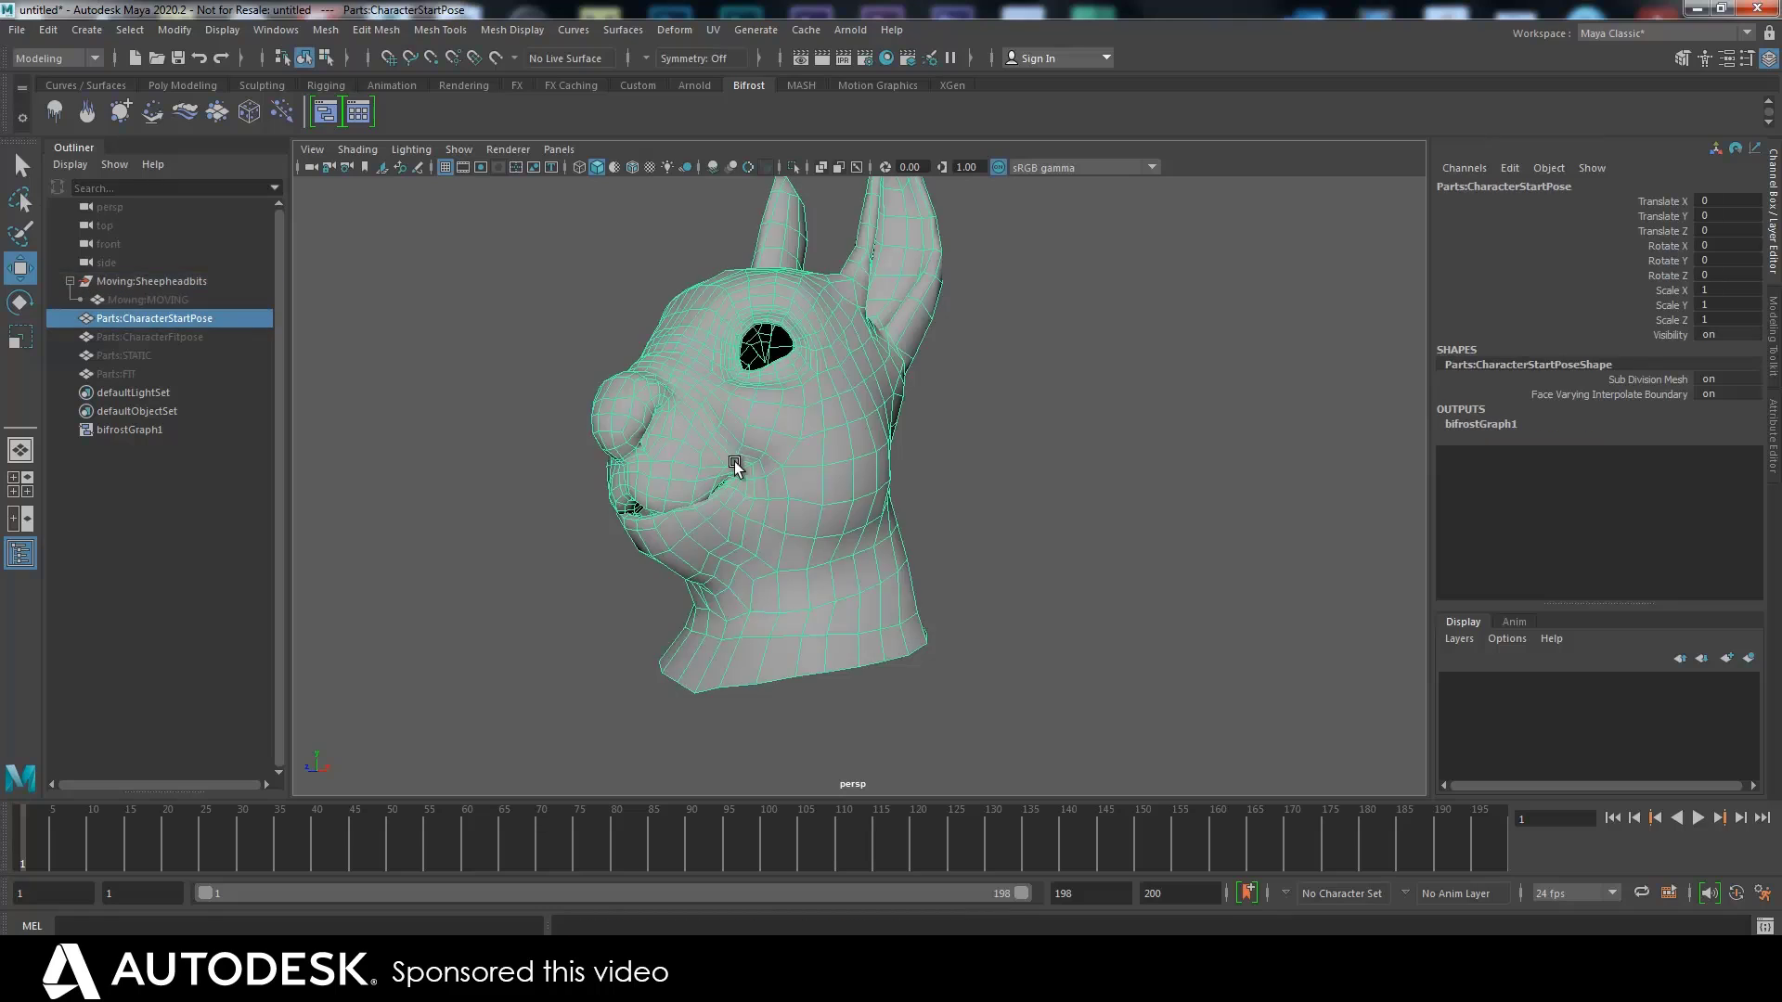
key(h)
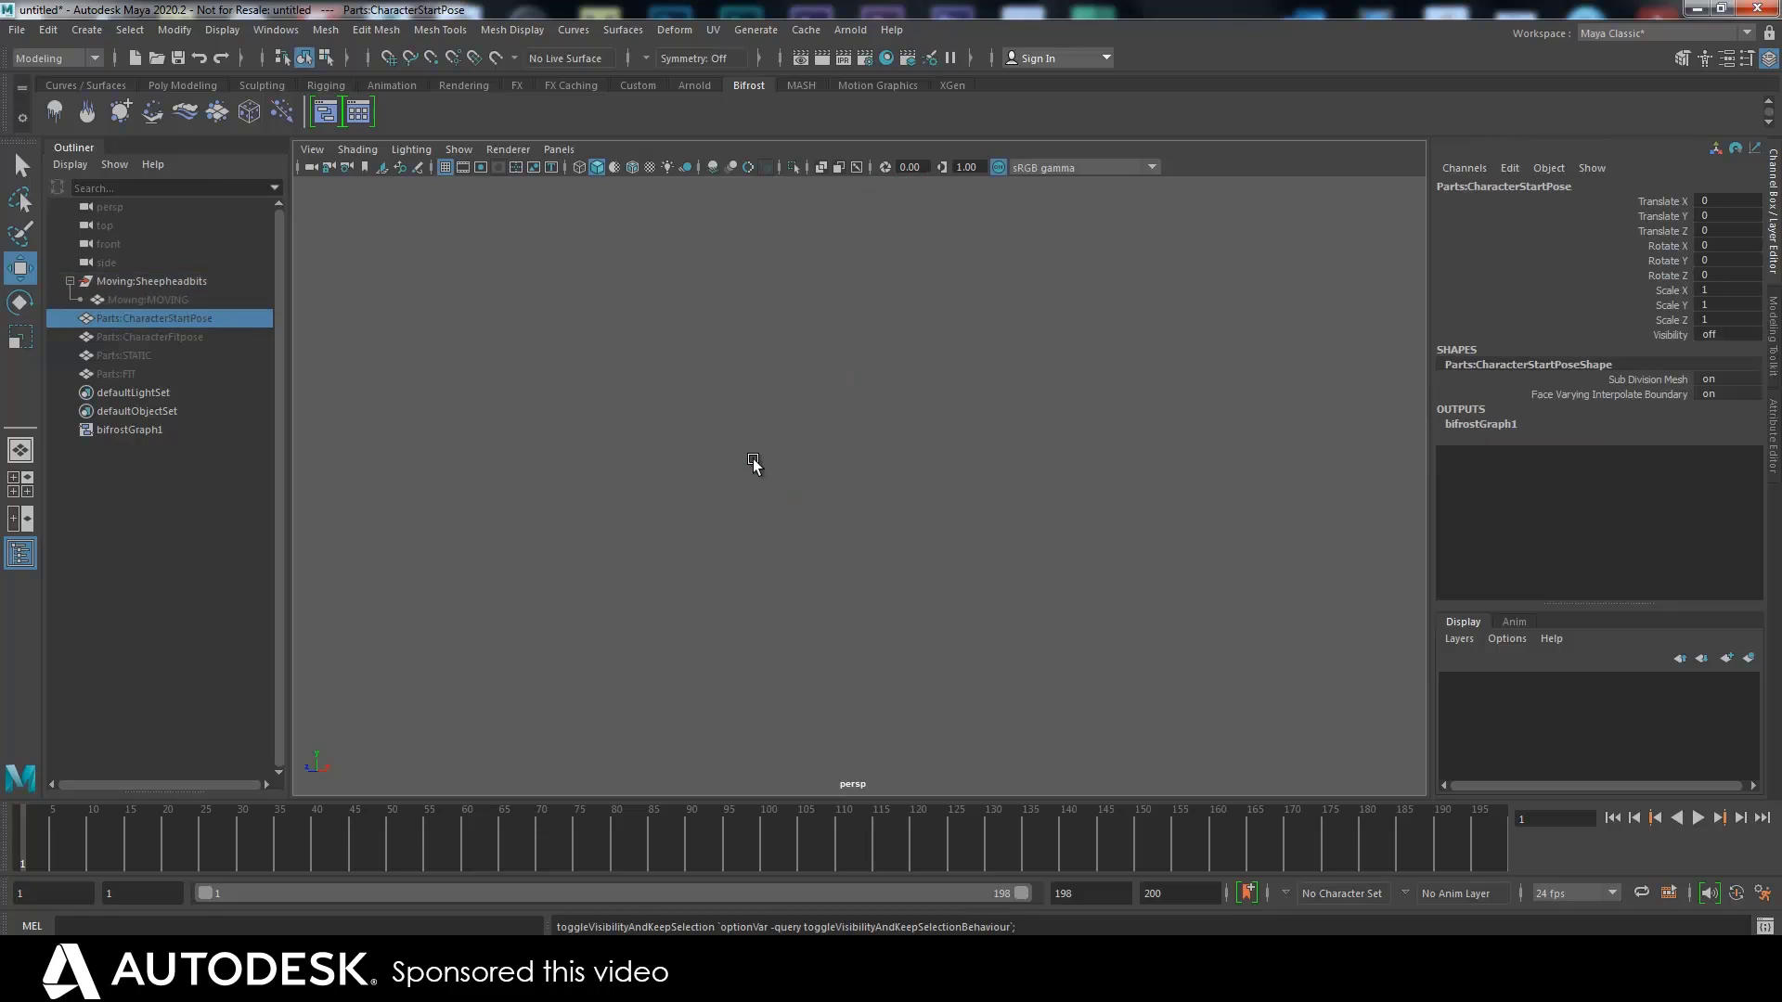
Show the Parts:STATIC sheep head, play the timeline to check it for movement, and return to frame 1
click(132, 358)
key(h)
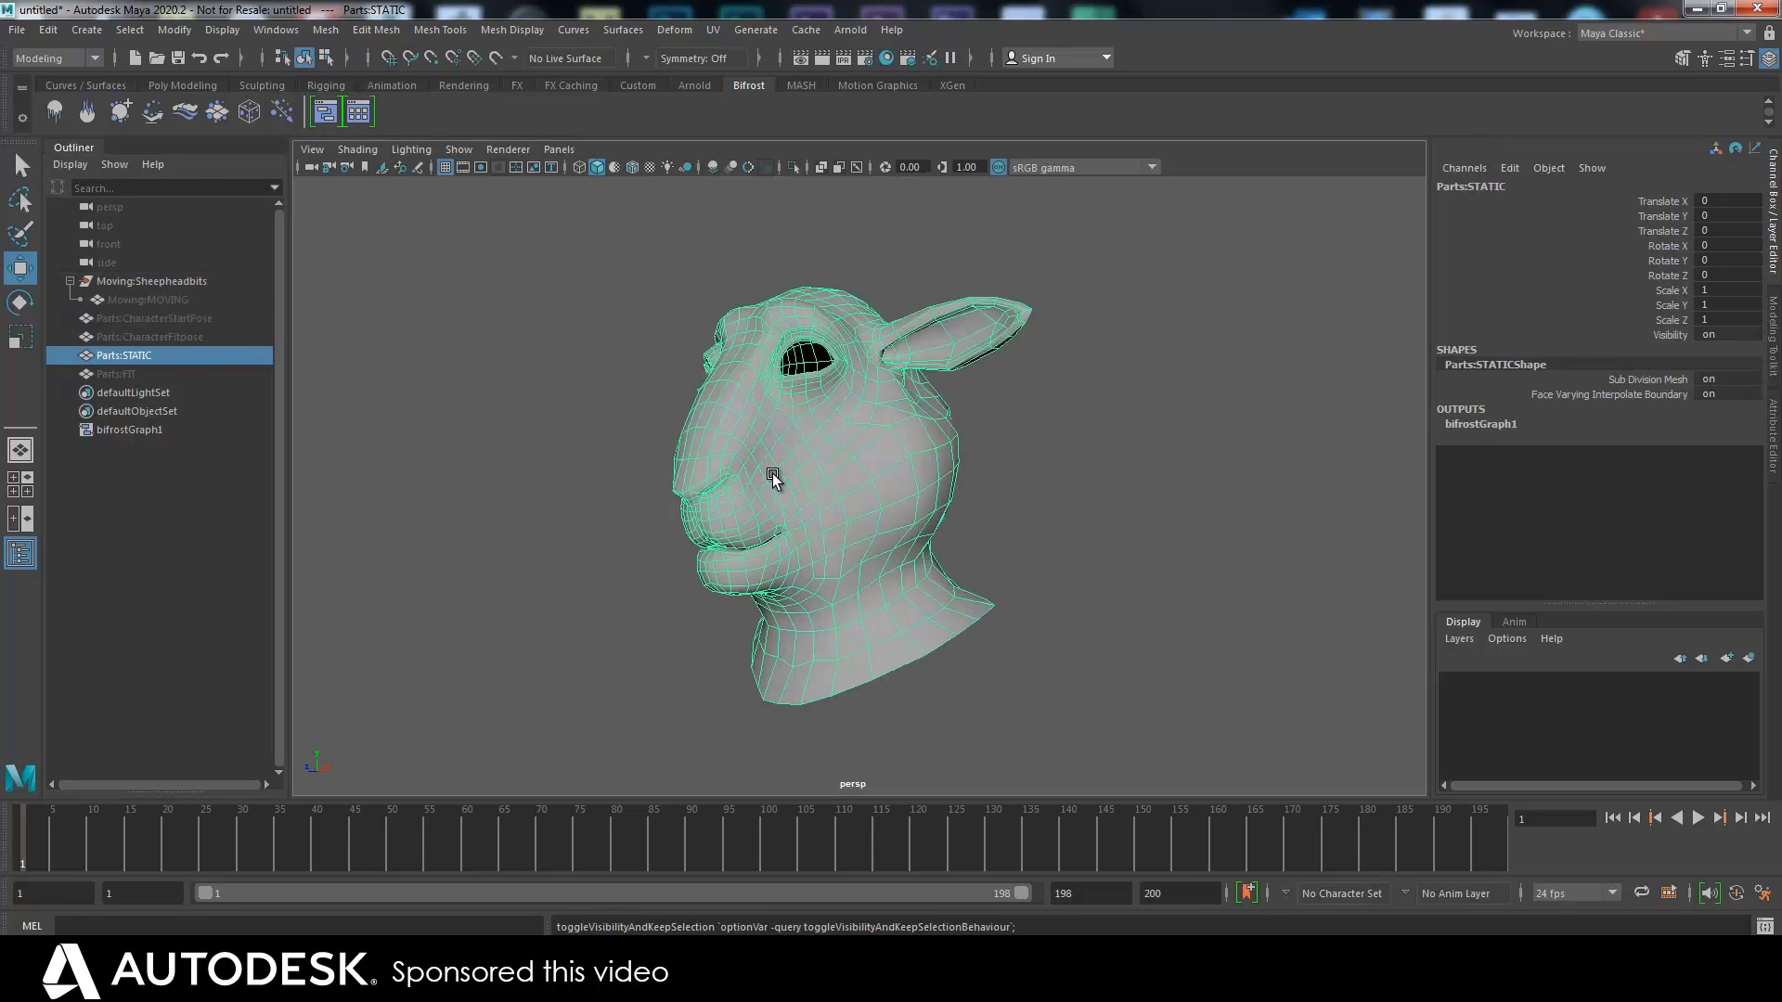
key(alt+v)
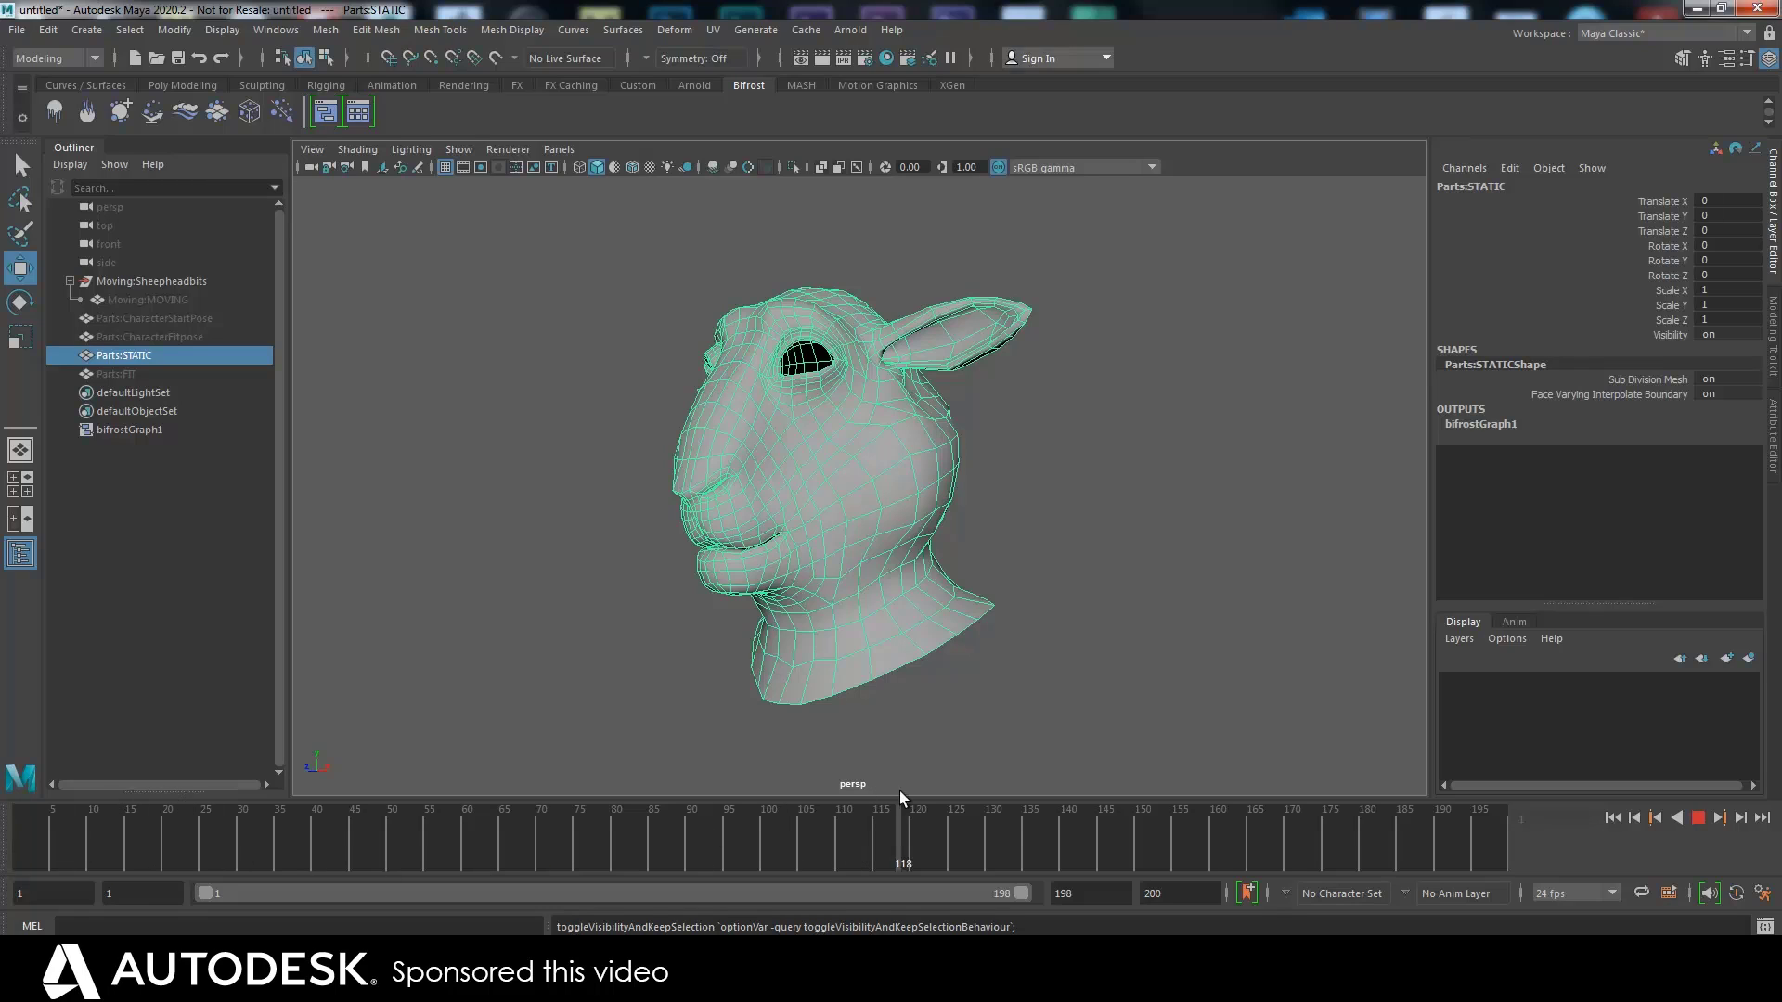
click(20, 825)
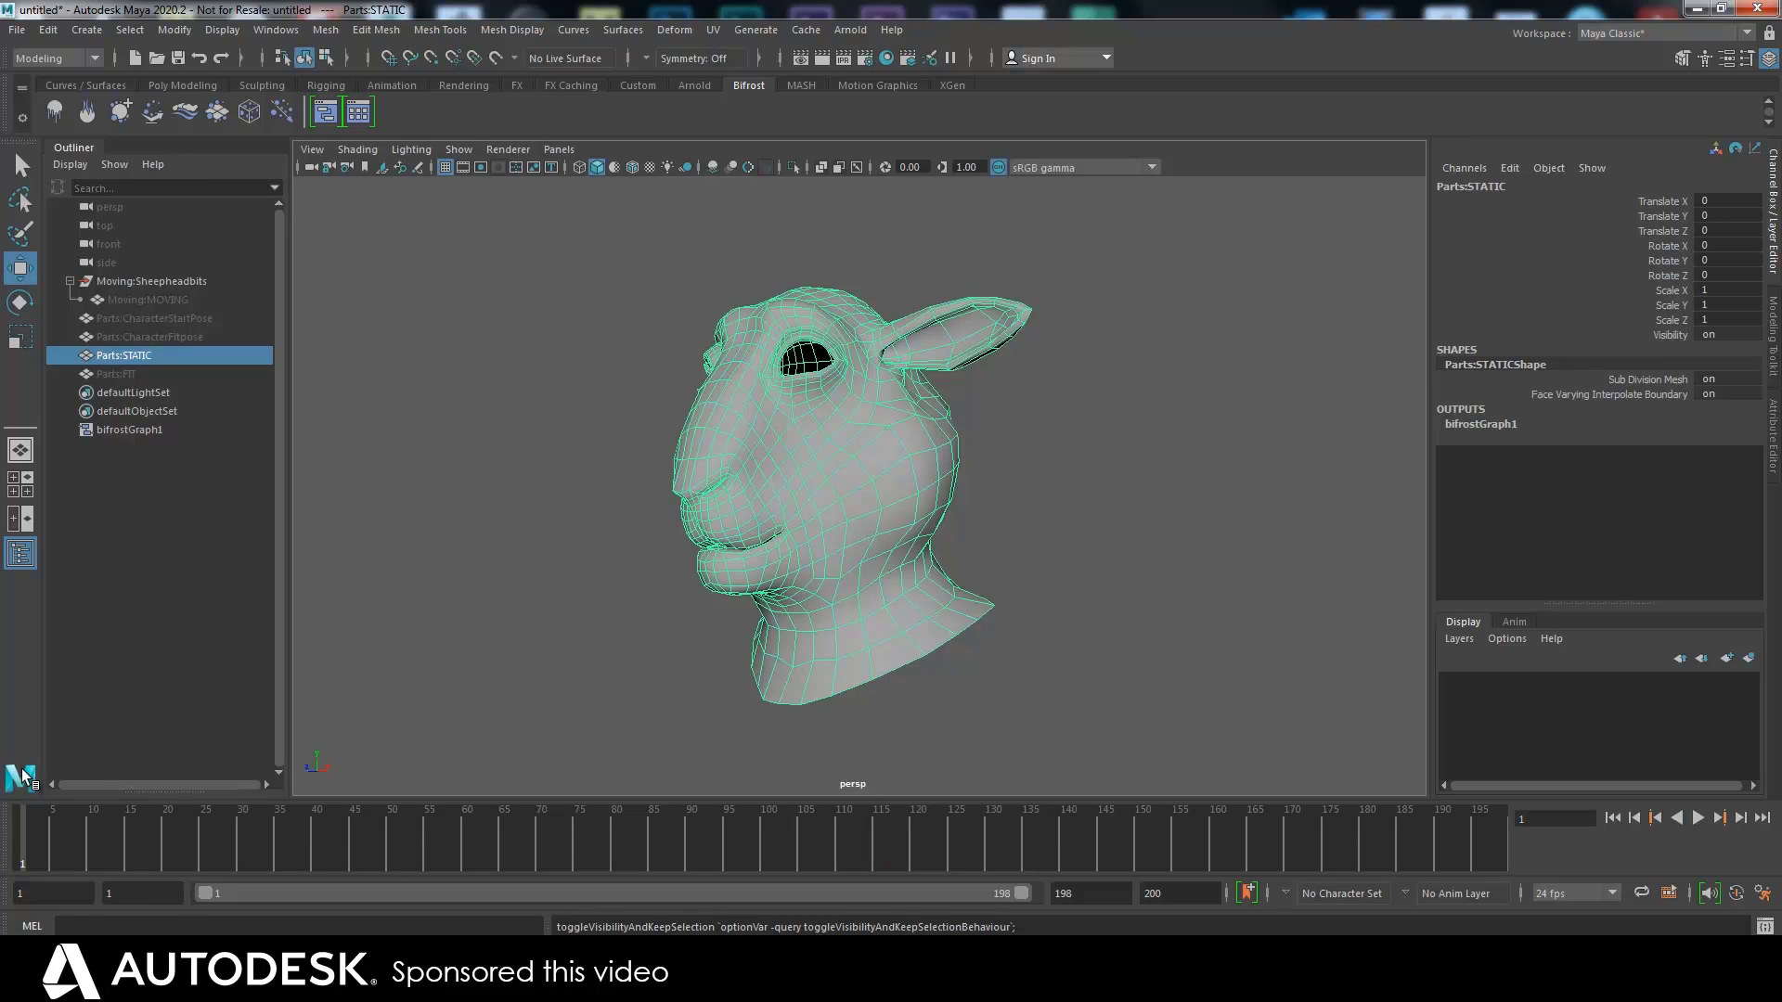
Show the Parts:CharacterStartPose mesh and compare it with the overlapping static sheep head
click(167, 319)
key(h)
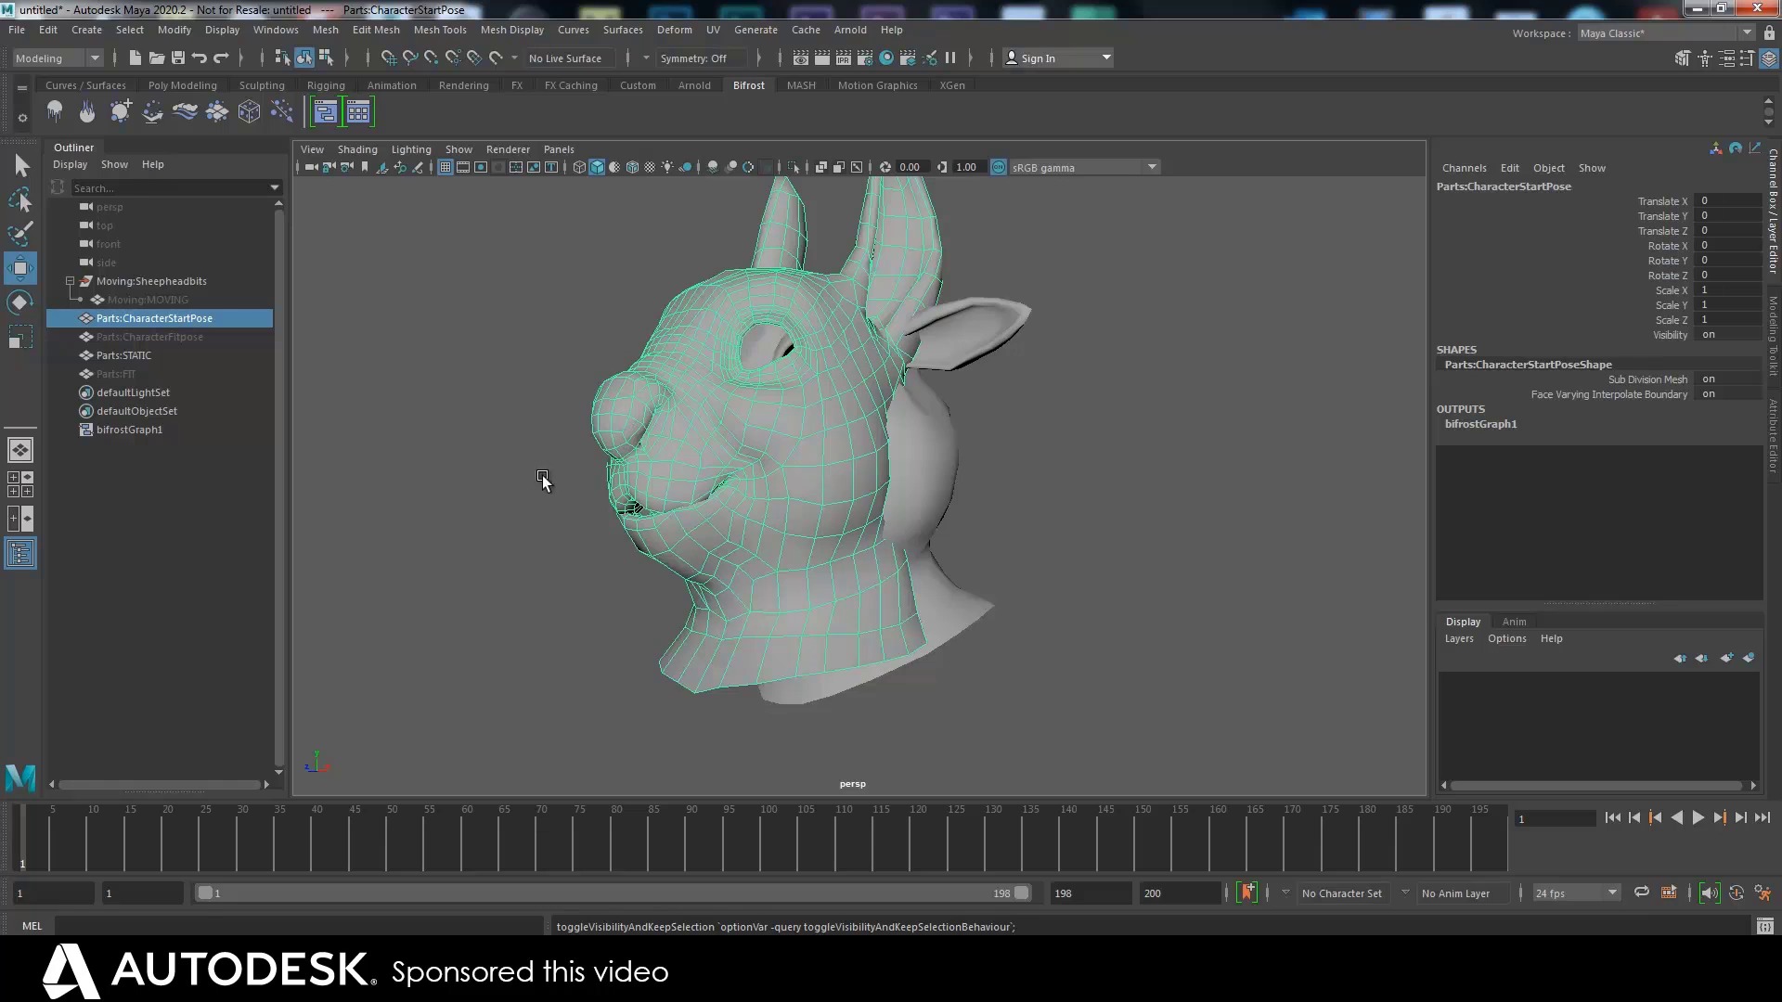
mouse_move(537, 549)
alt+mouse_down()
mouse_move(464, 581)
mouse_move(538, 567)
alt+mouse_up()
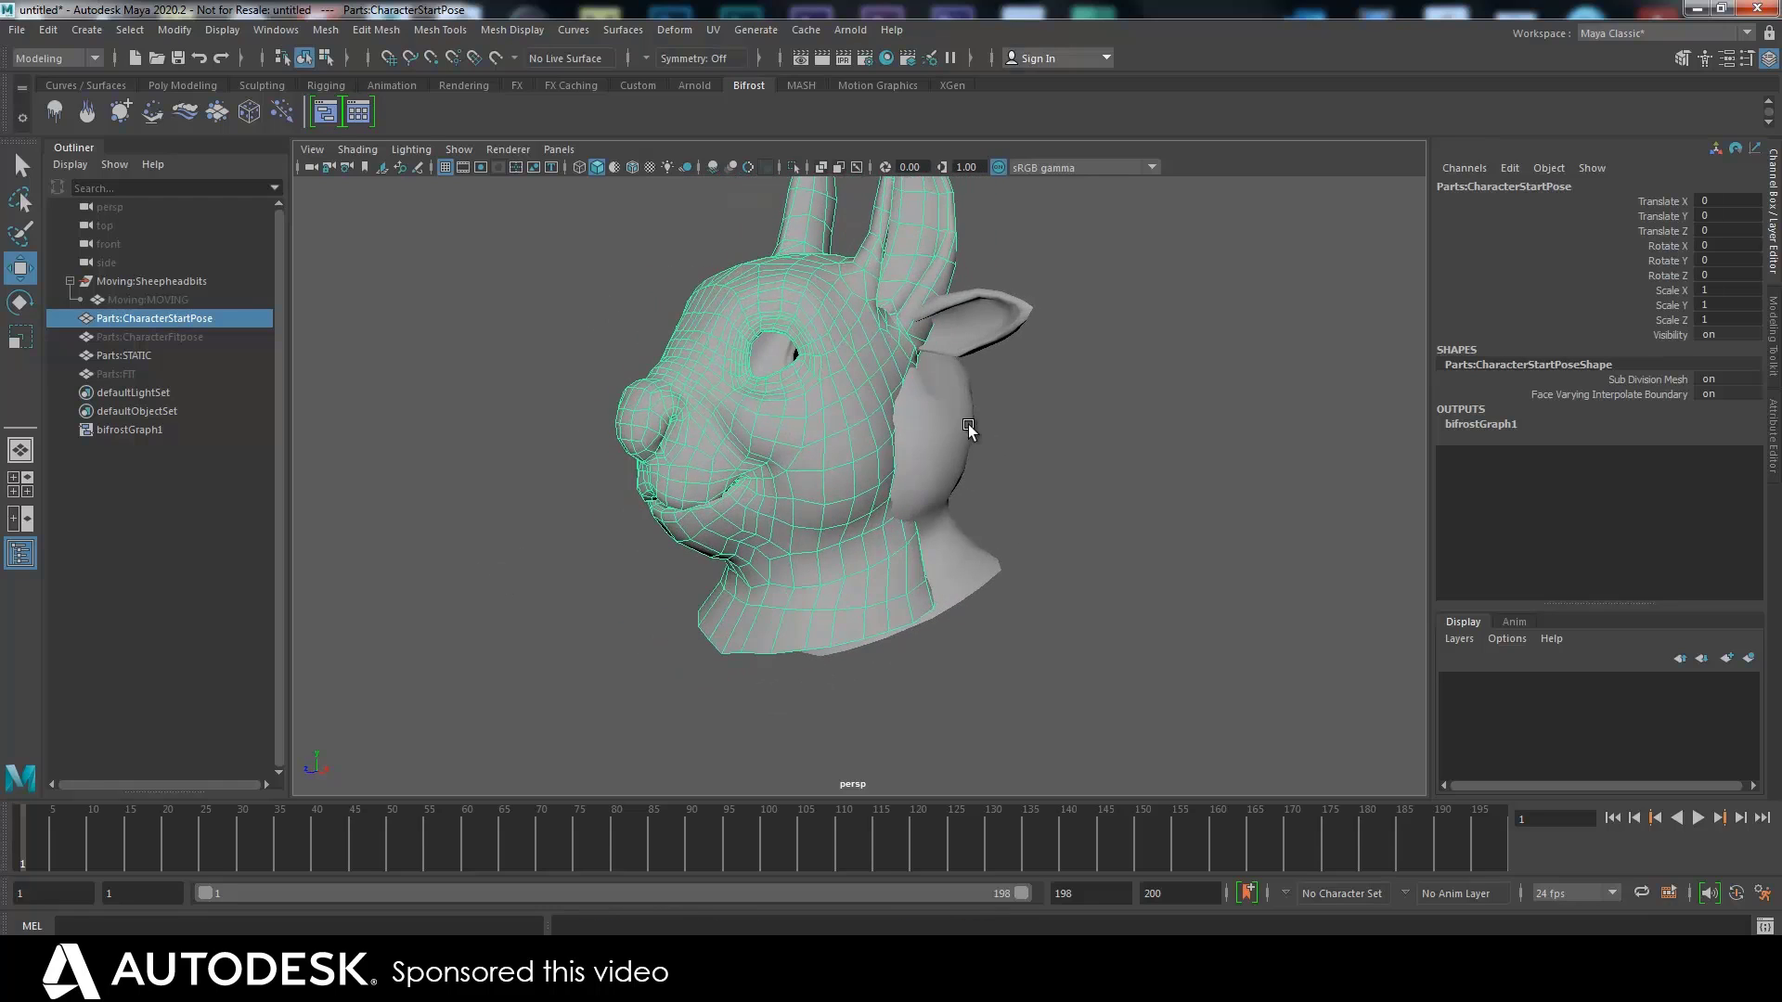
click(967, 429)
click(793, 459)
Hide the Parts:CharacterStartPose mesh to inspect the static sheep head, and show it again
key(alt+Tab)
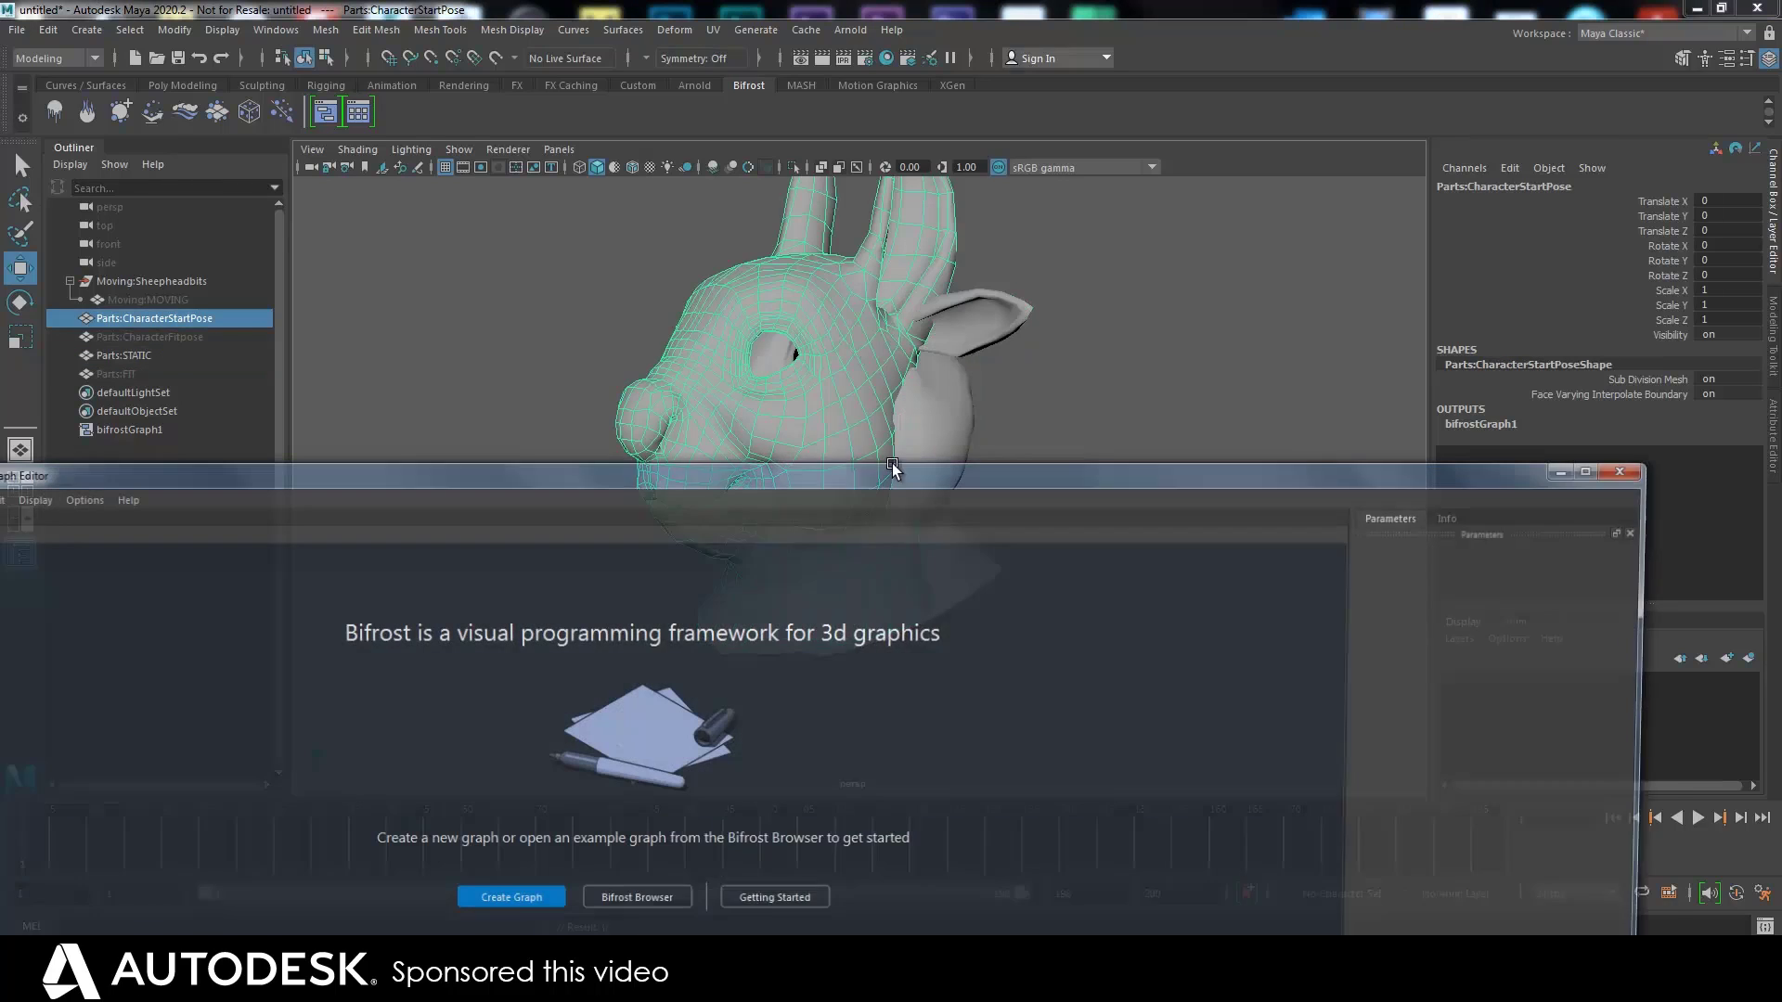
click(1637, 468)
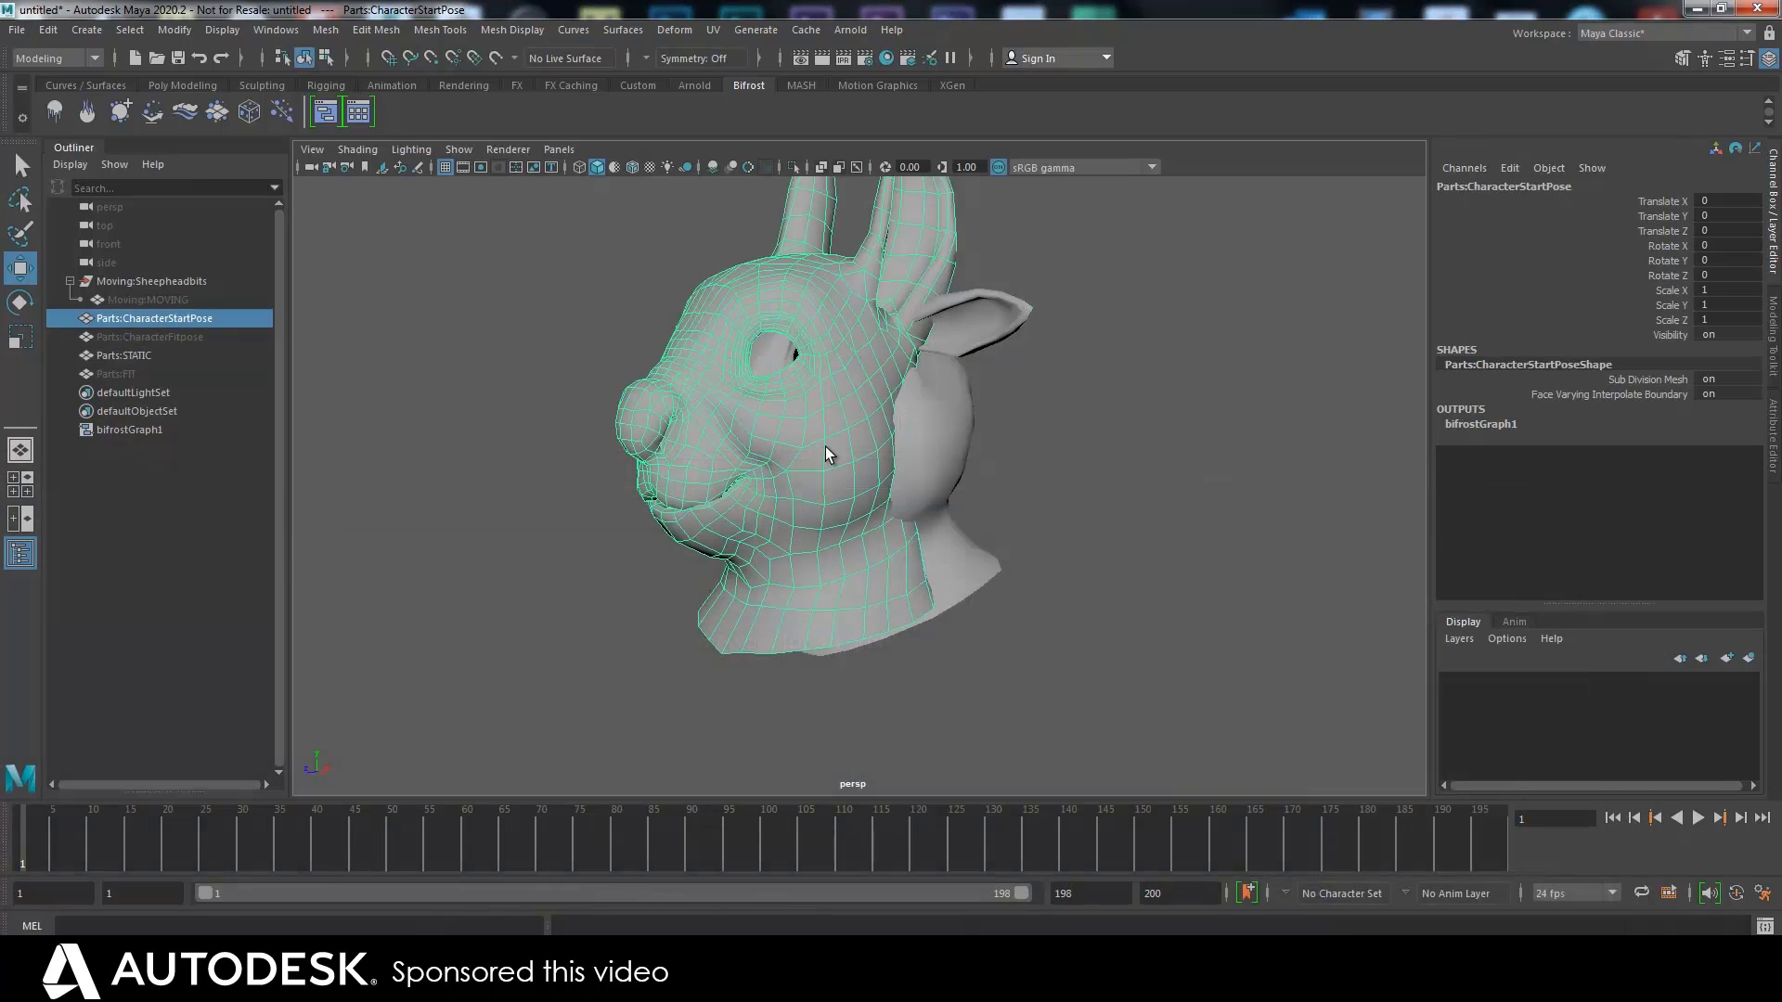
key(ctrl+h)
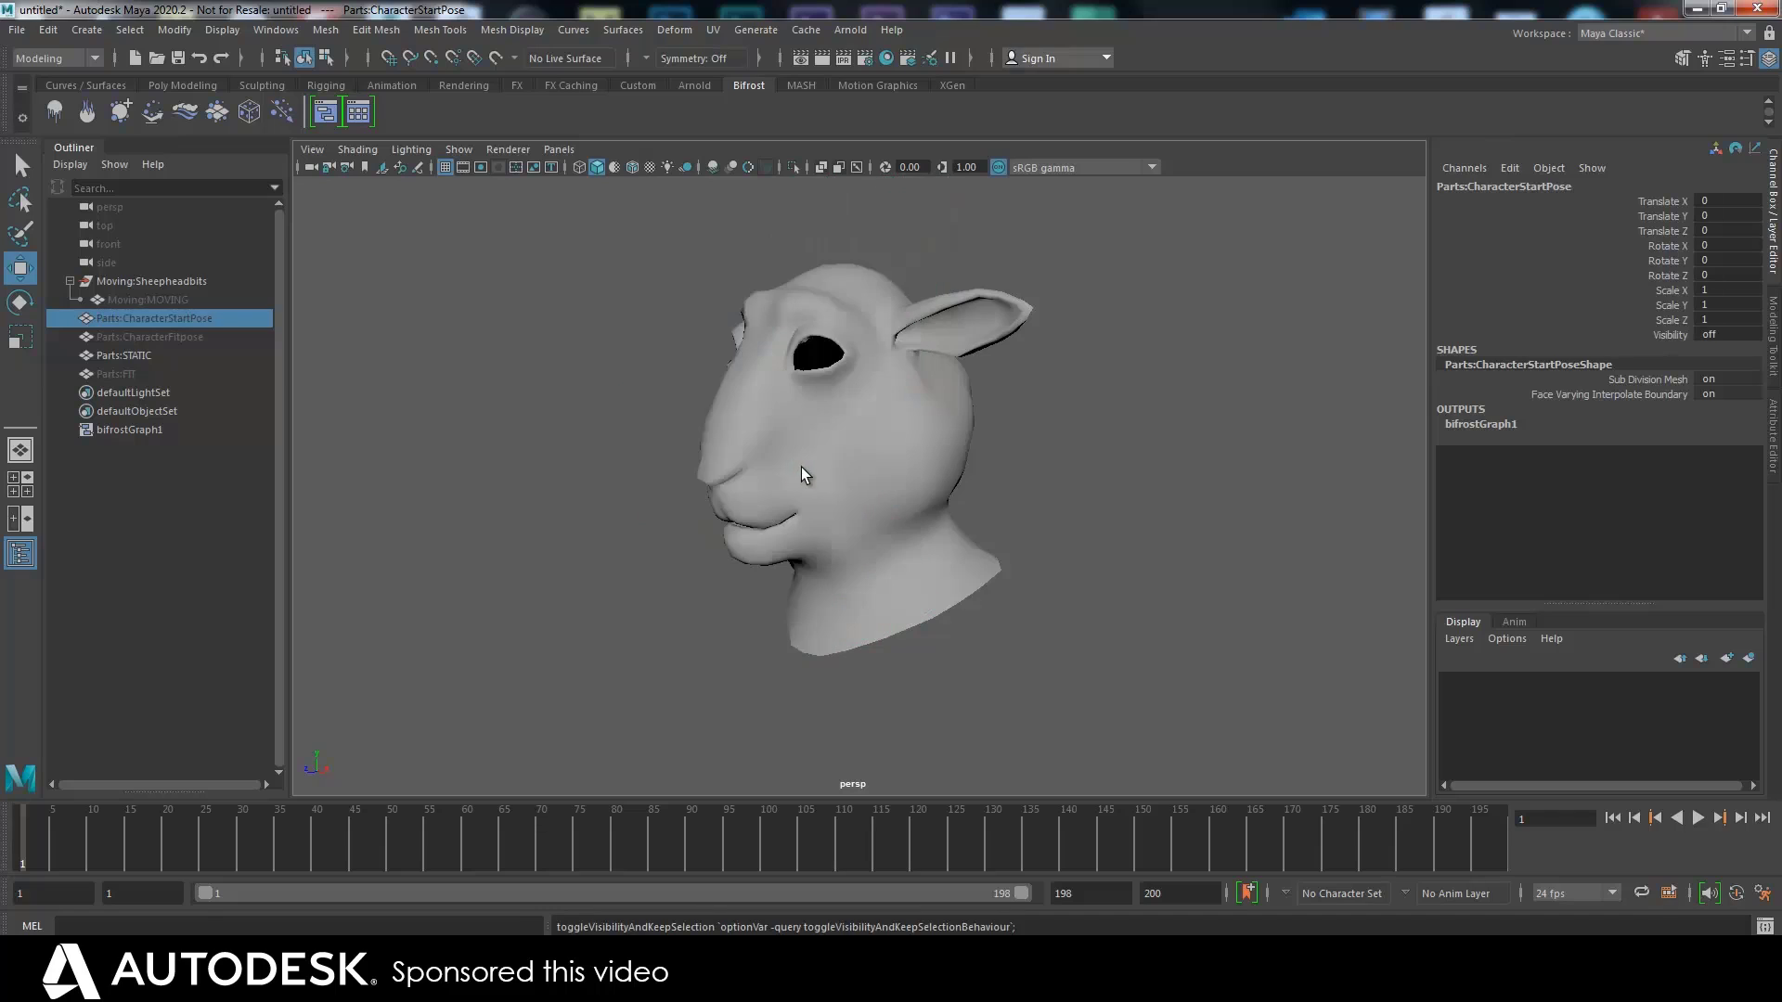
click(805, 465)
click(175, 319)
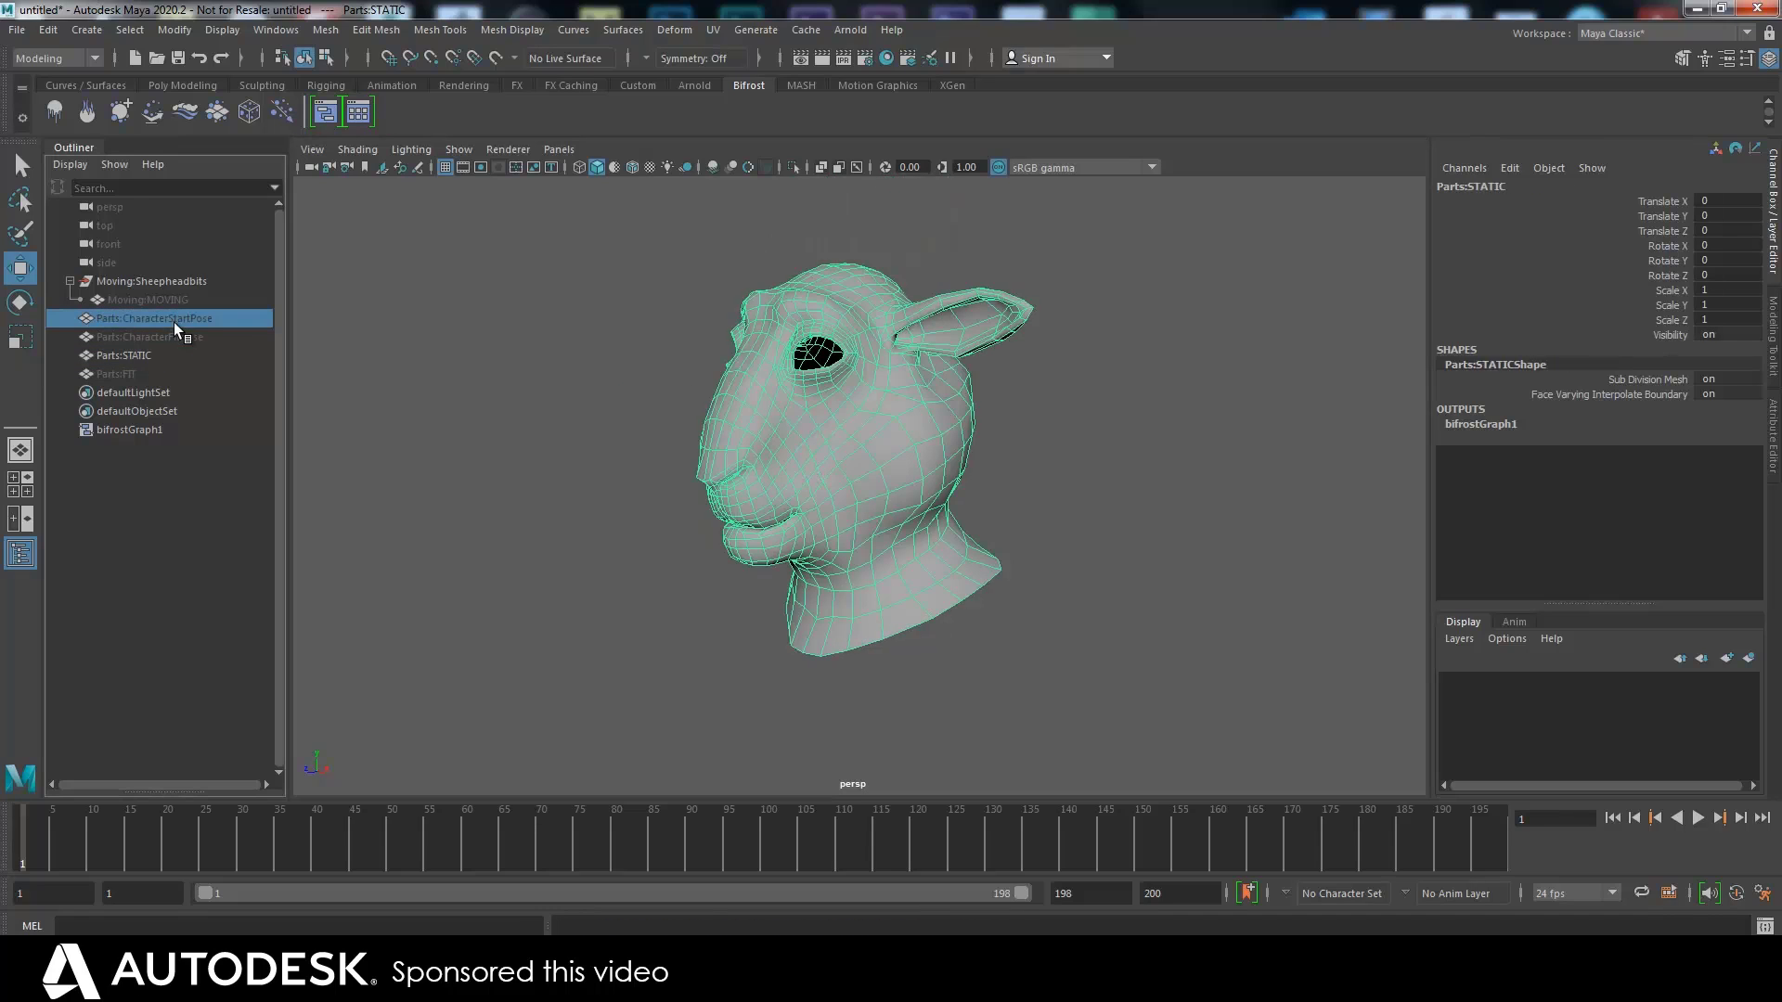
key(h)
Hide the Parts:CharacterStartPose and Parts:STATIC meshes and show the Parts:CharacterFitpose head instead
click(937, 425)
click(822, 416)
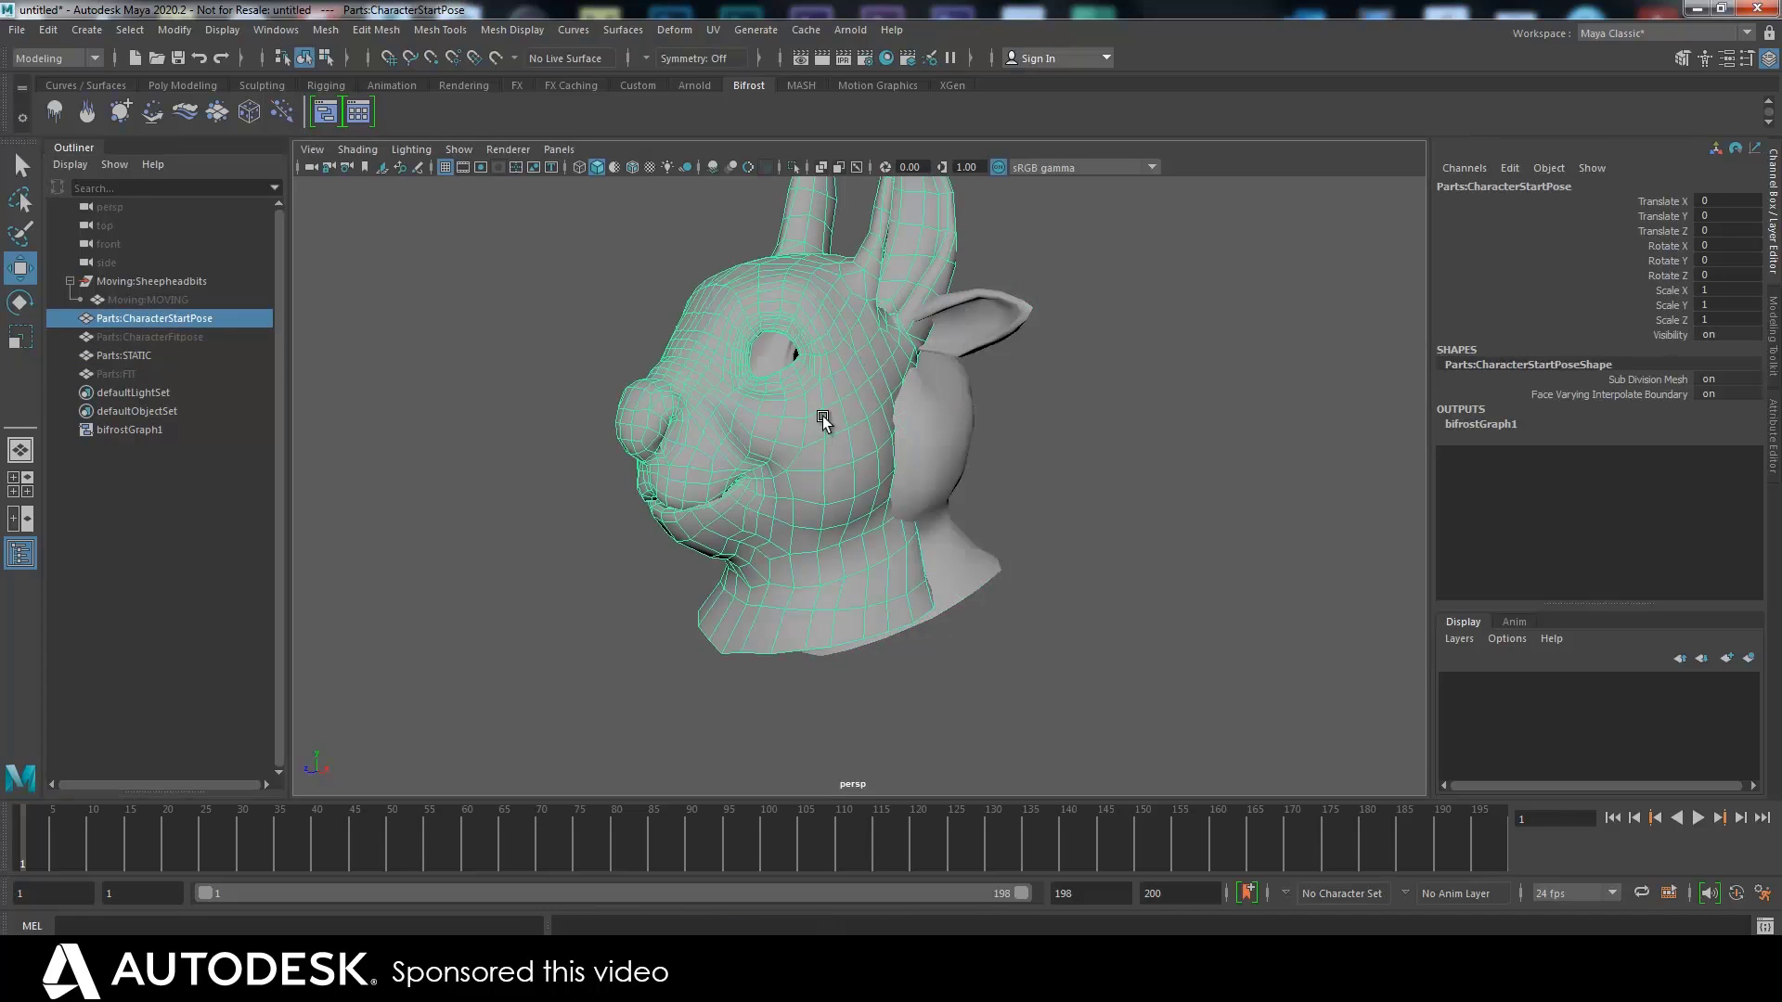
key(h)
click(896, 442)
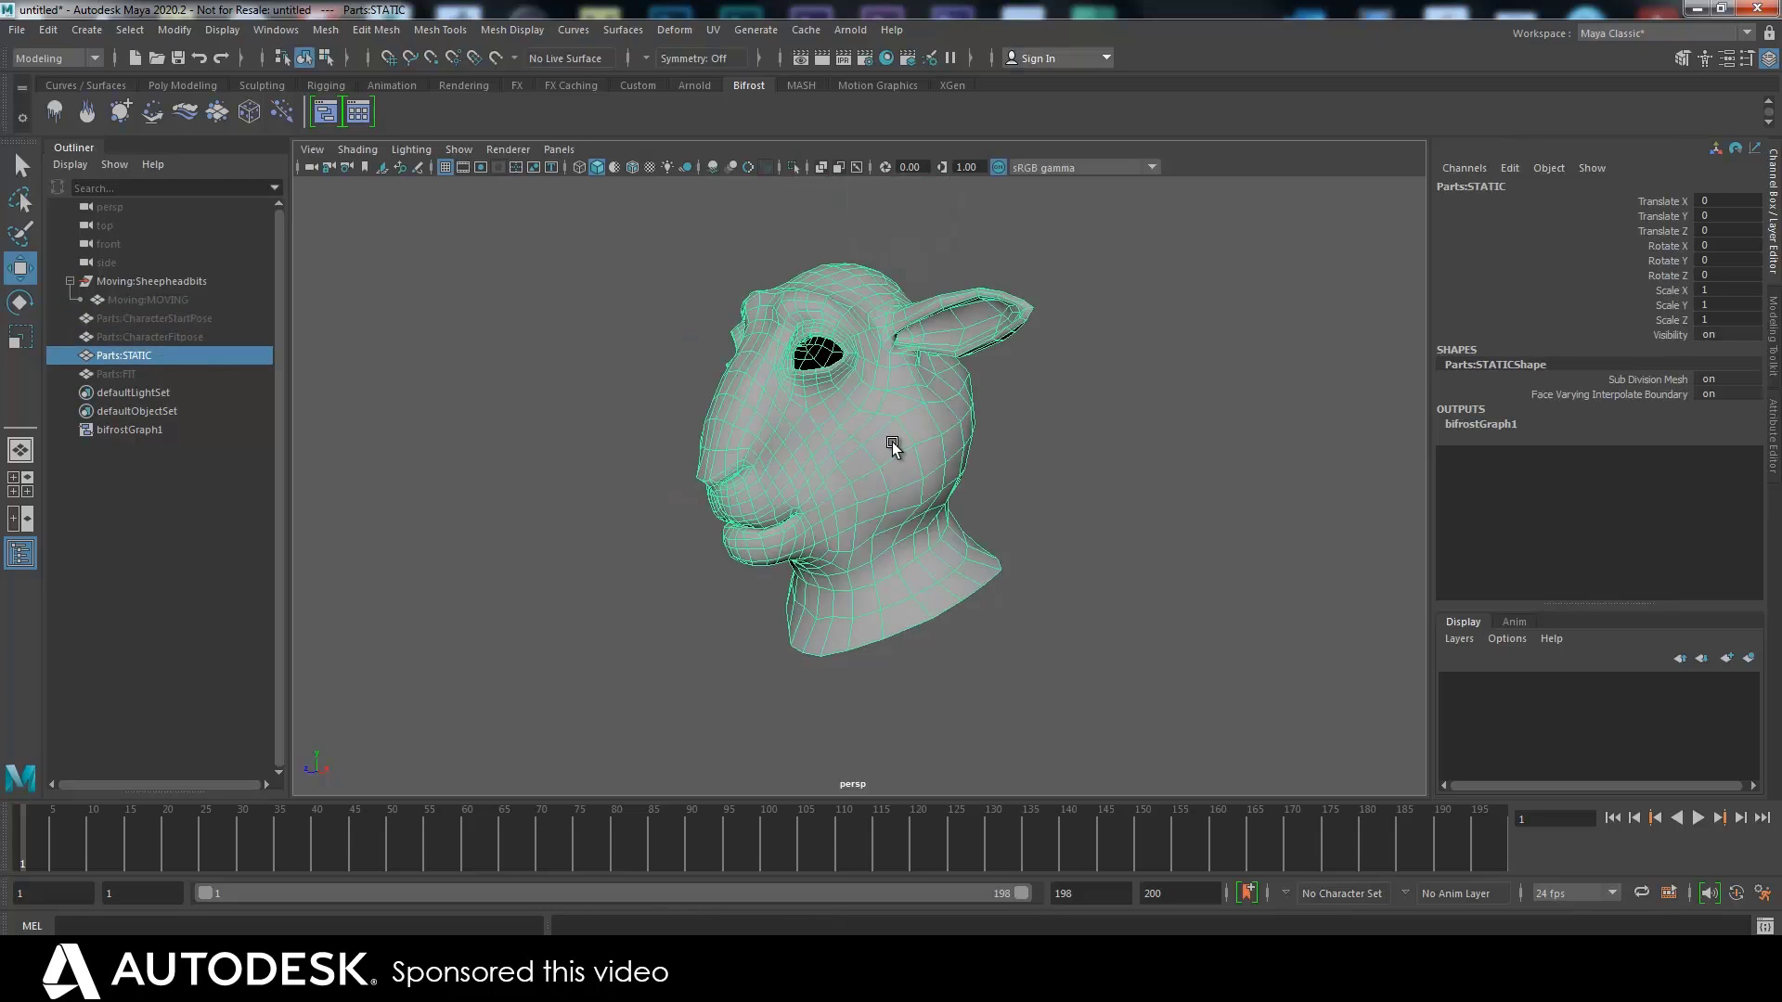
key(h)
click(148, 337)
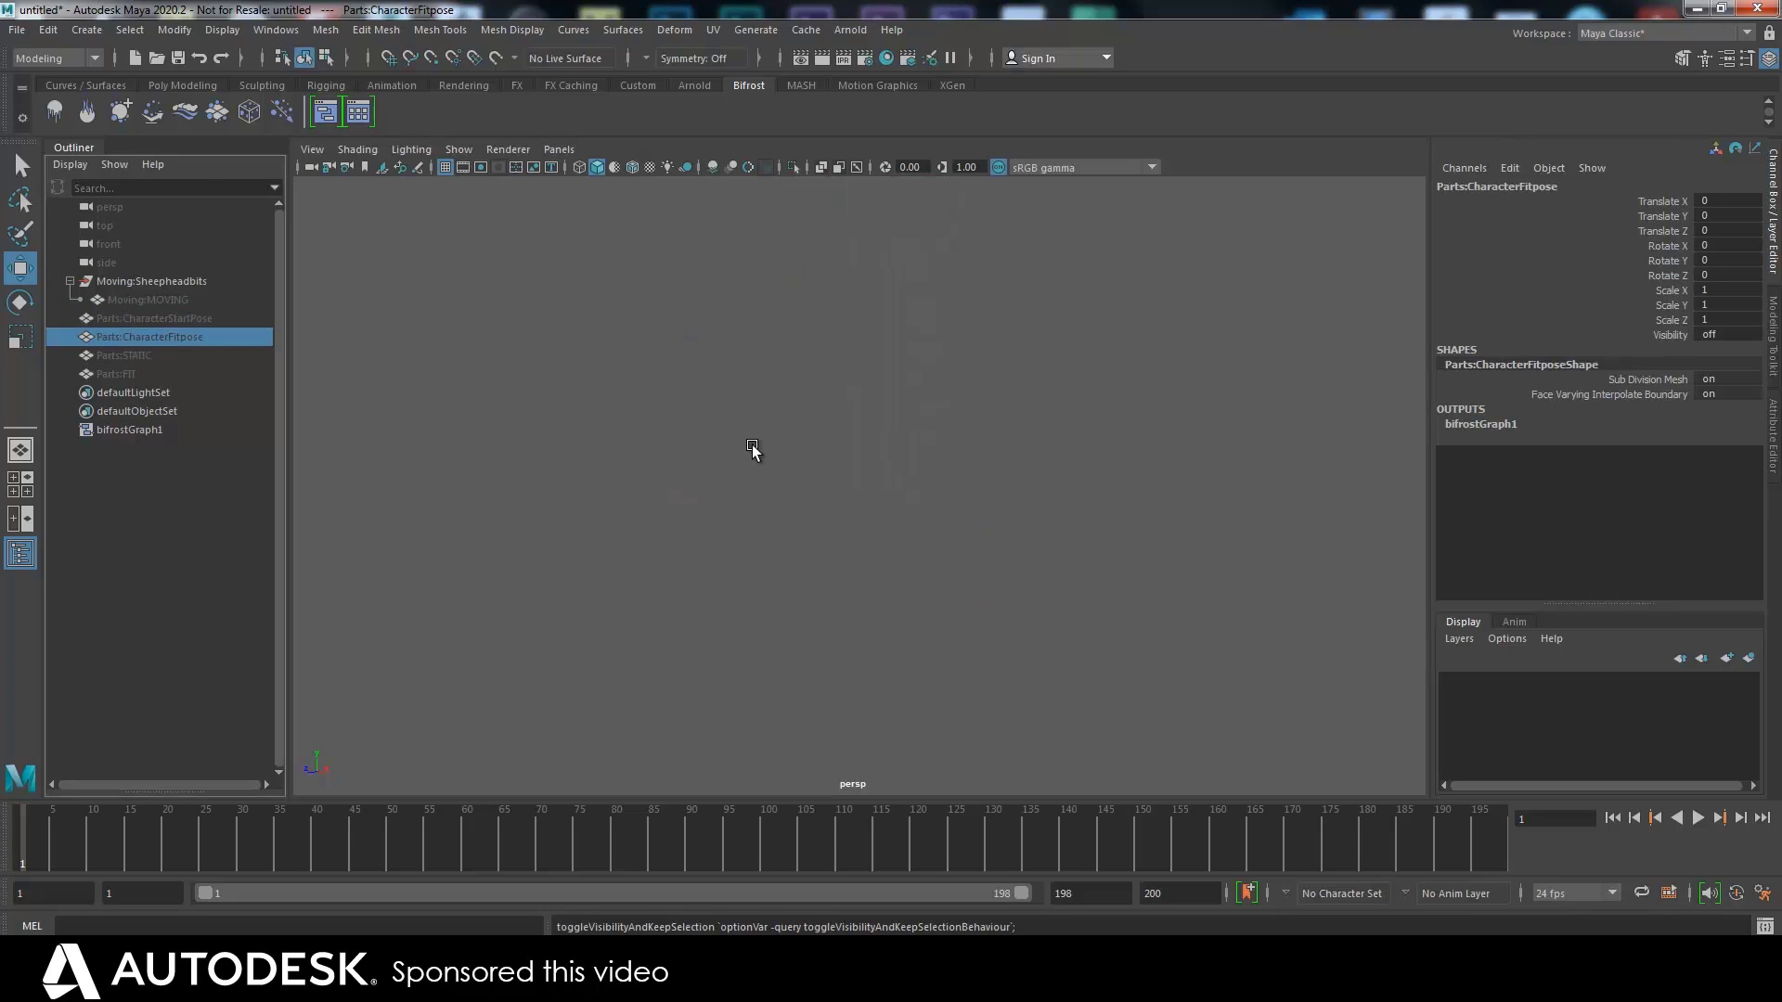
key(h)
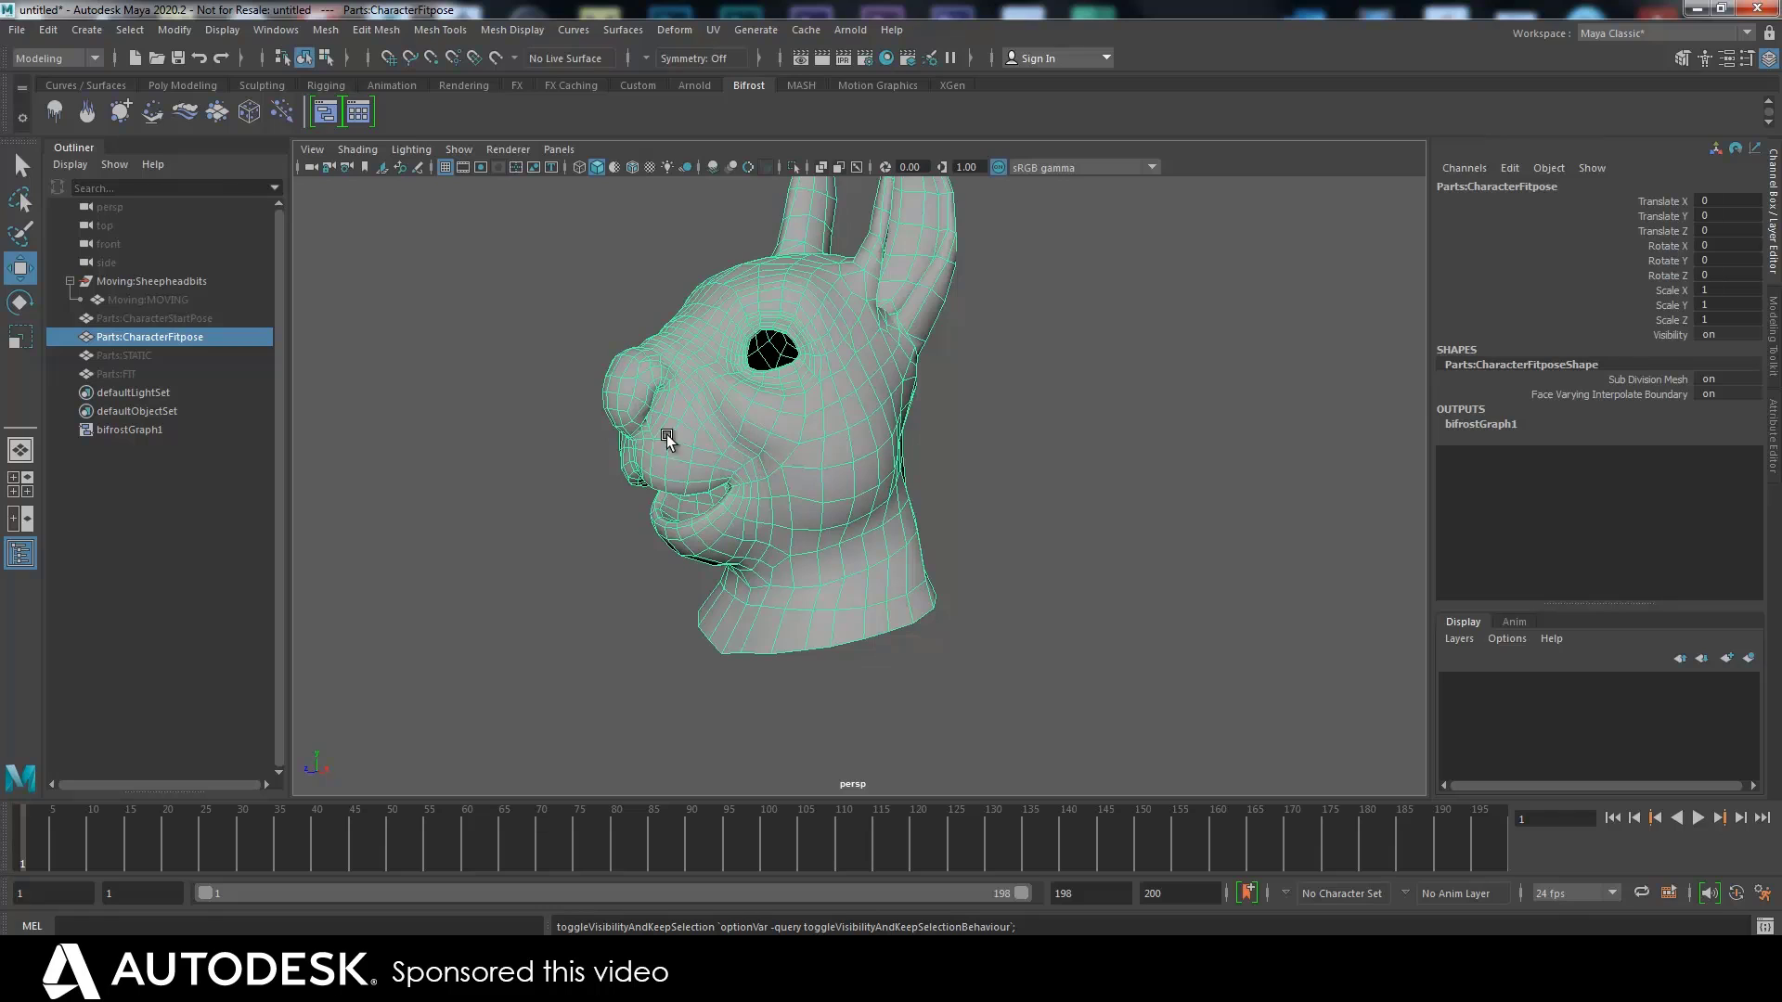
Show the Parts:FIT sheep head together with the Parts:CharacterFitpose head
mouse_move(566, 455)
alt+mouse_down()
mouse_move(557, 501)
mouse_move(603, 492)
mouse_move(566, 481)
alt+mouse_up()
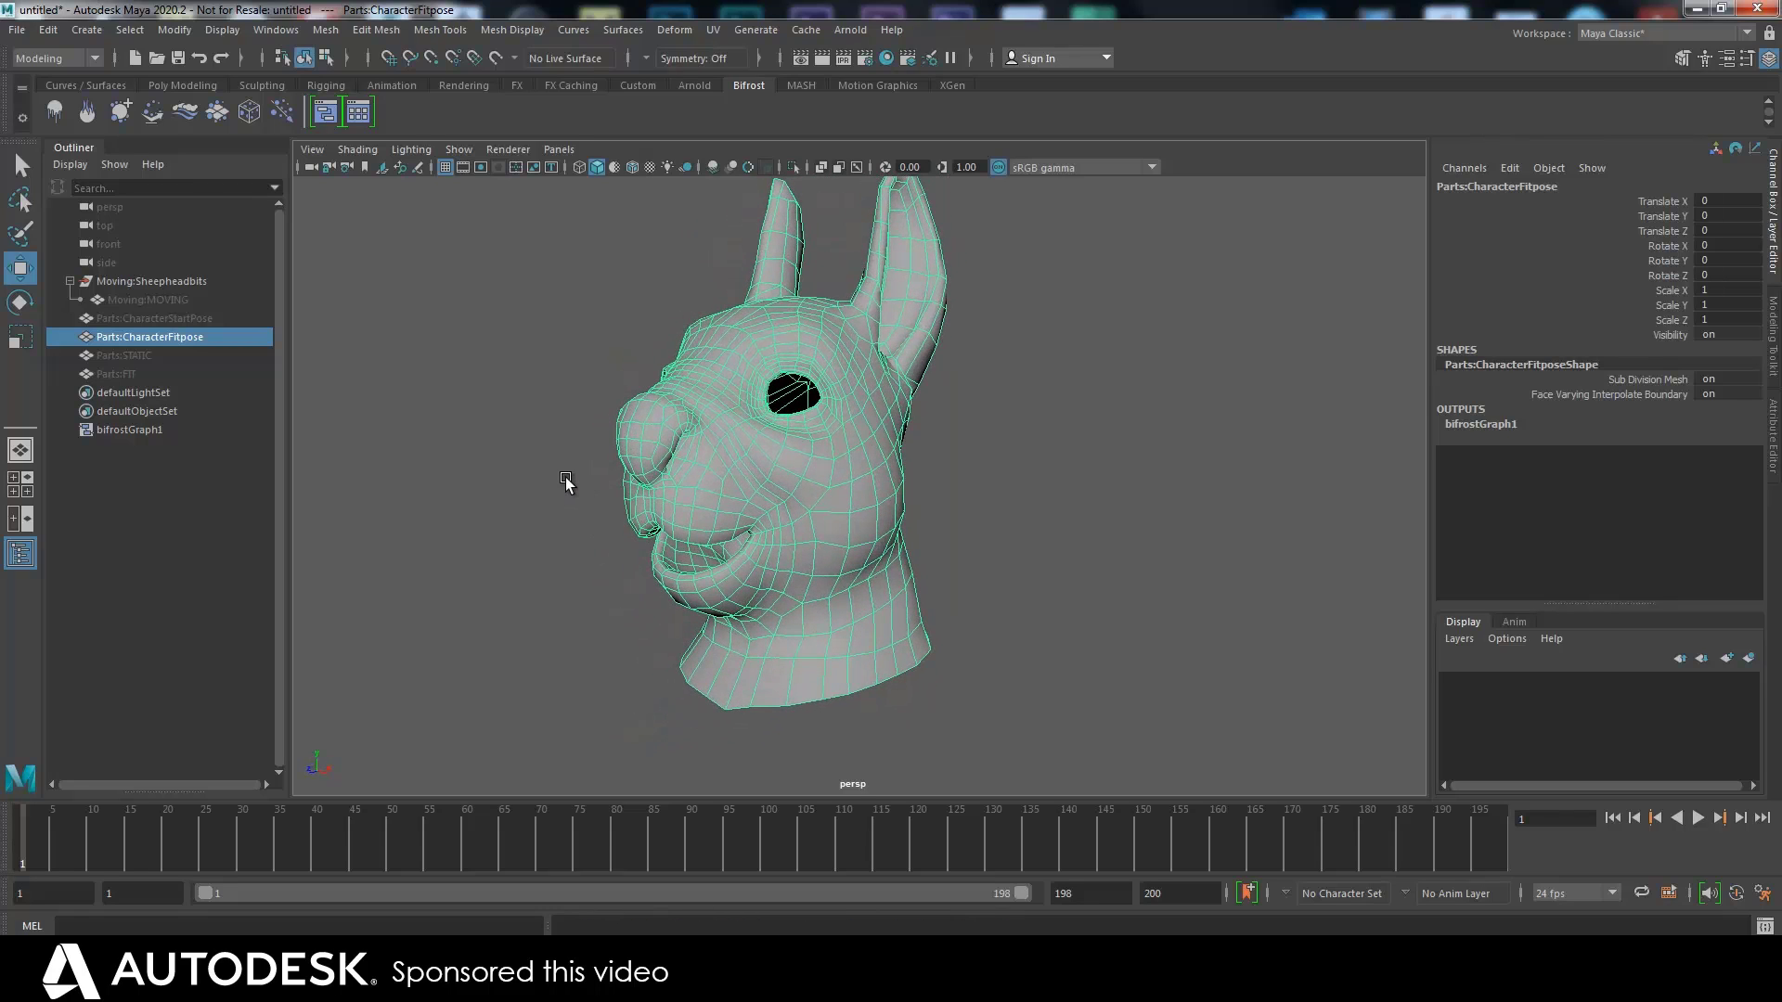
click(191, 319)
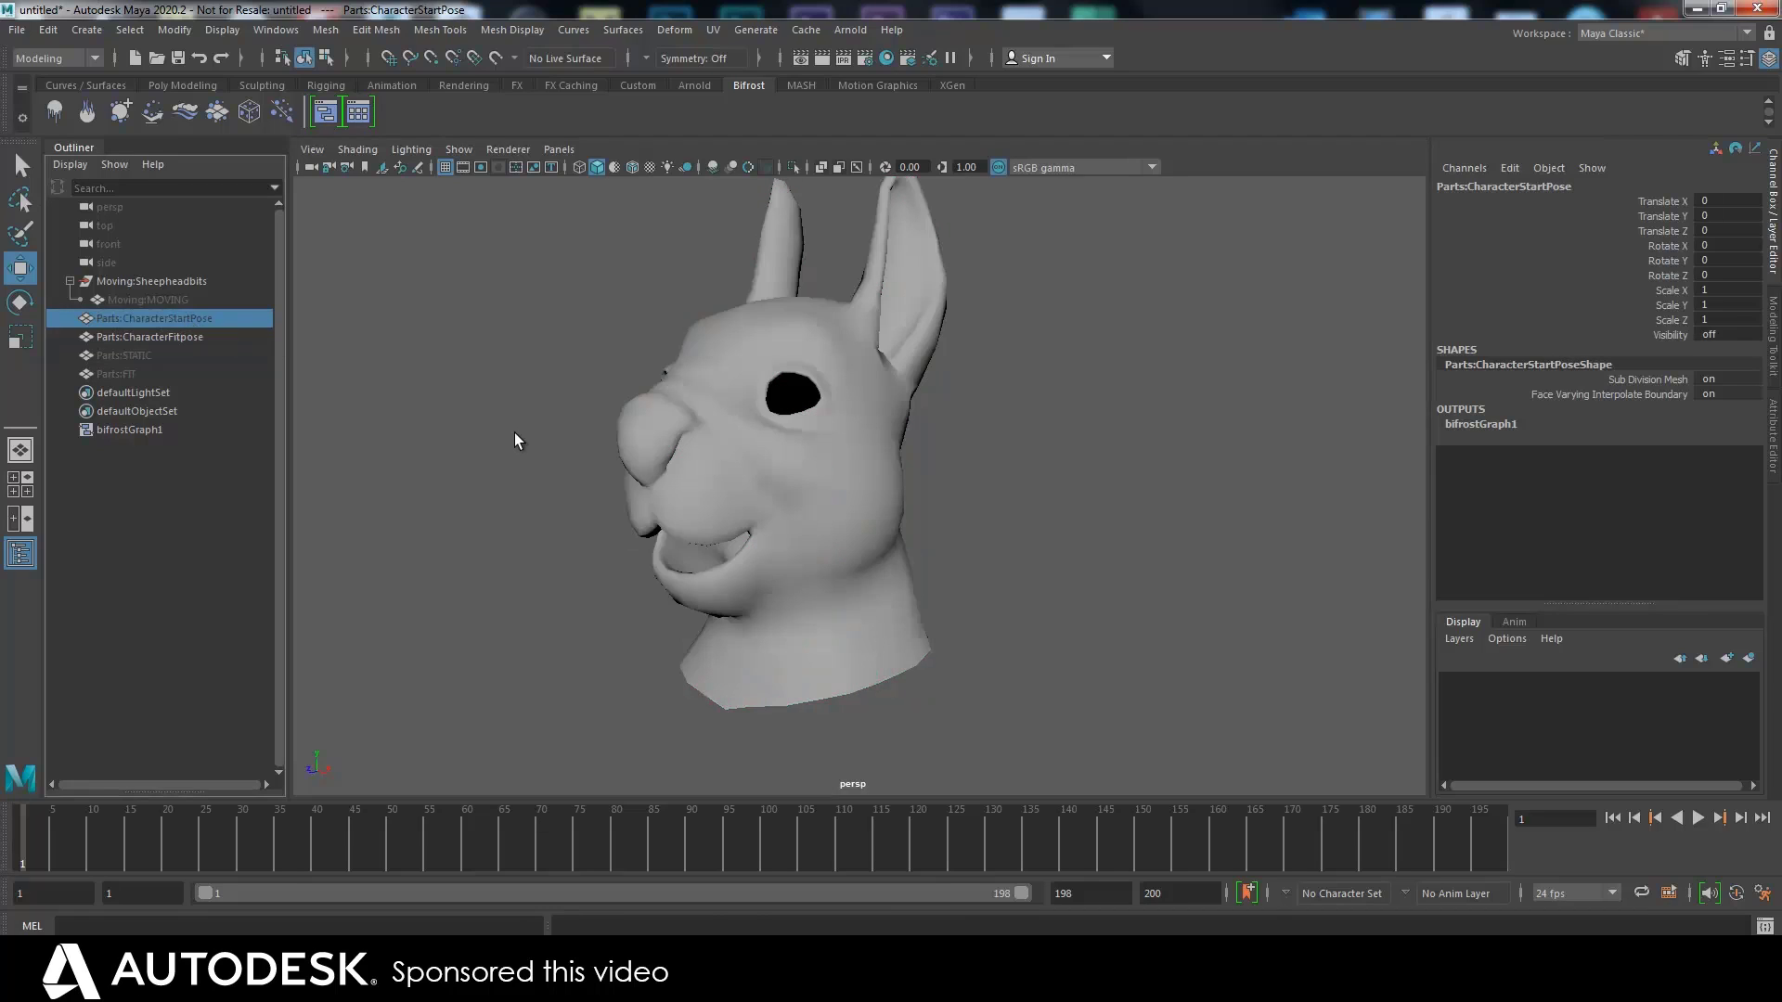
key(h)
key(h)
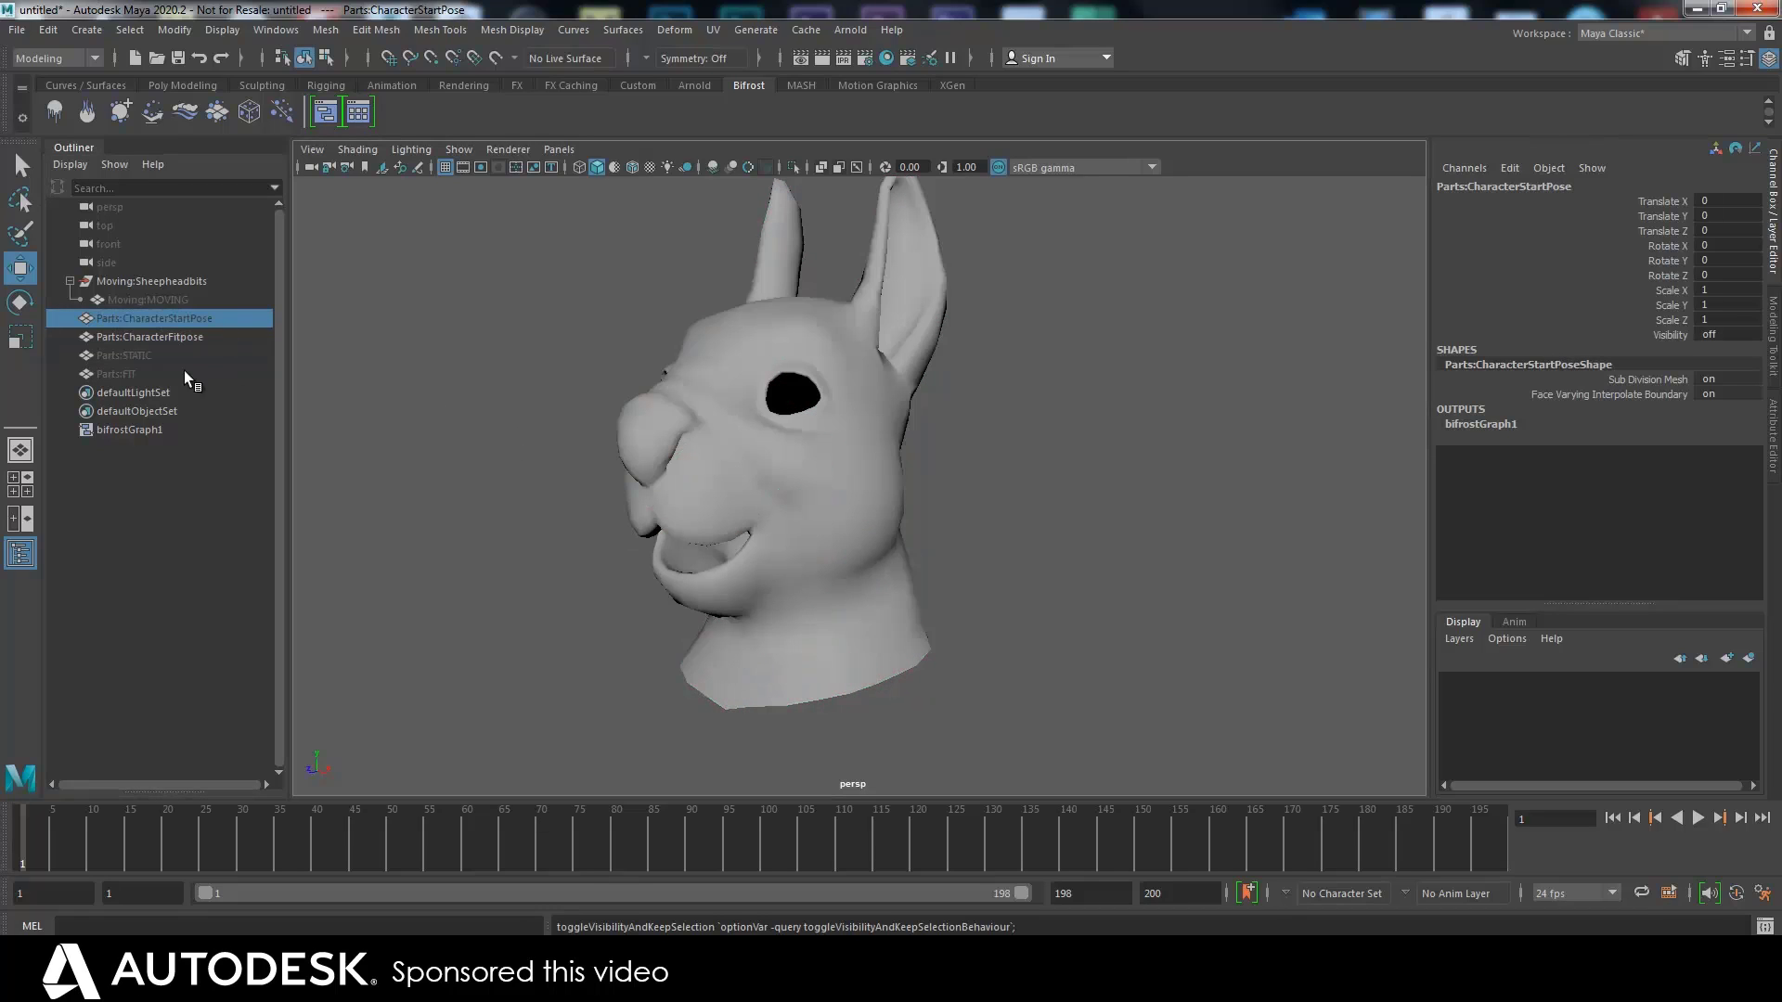
click(140, 373)
key(h)
Examine how Parts:CharacterFitpose and Parts:FIT line up around the mouth, nose and eyes
alt+drag(510, 483, 482, 509)
alt+middle_drag(482, 509, 513, 463)
alt+drag(516, 466, 624, 576)
click(679, 568)
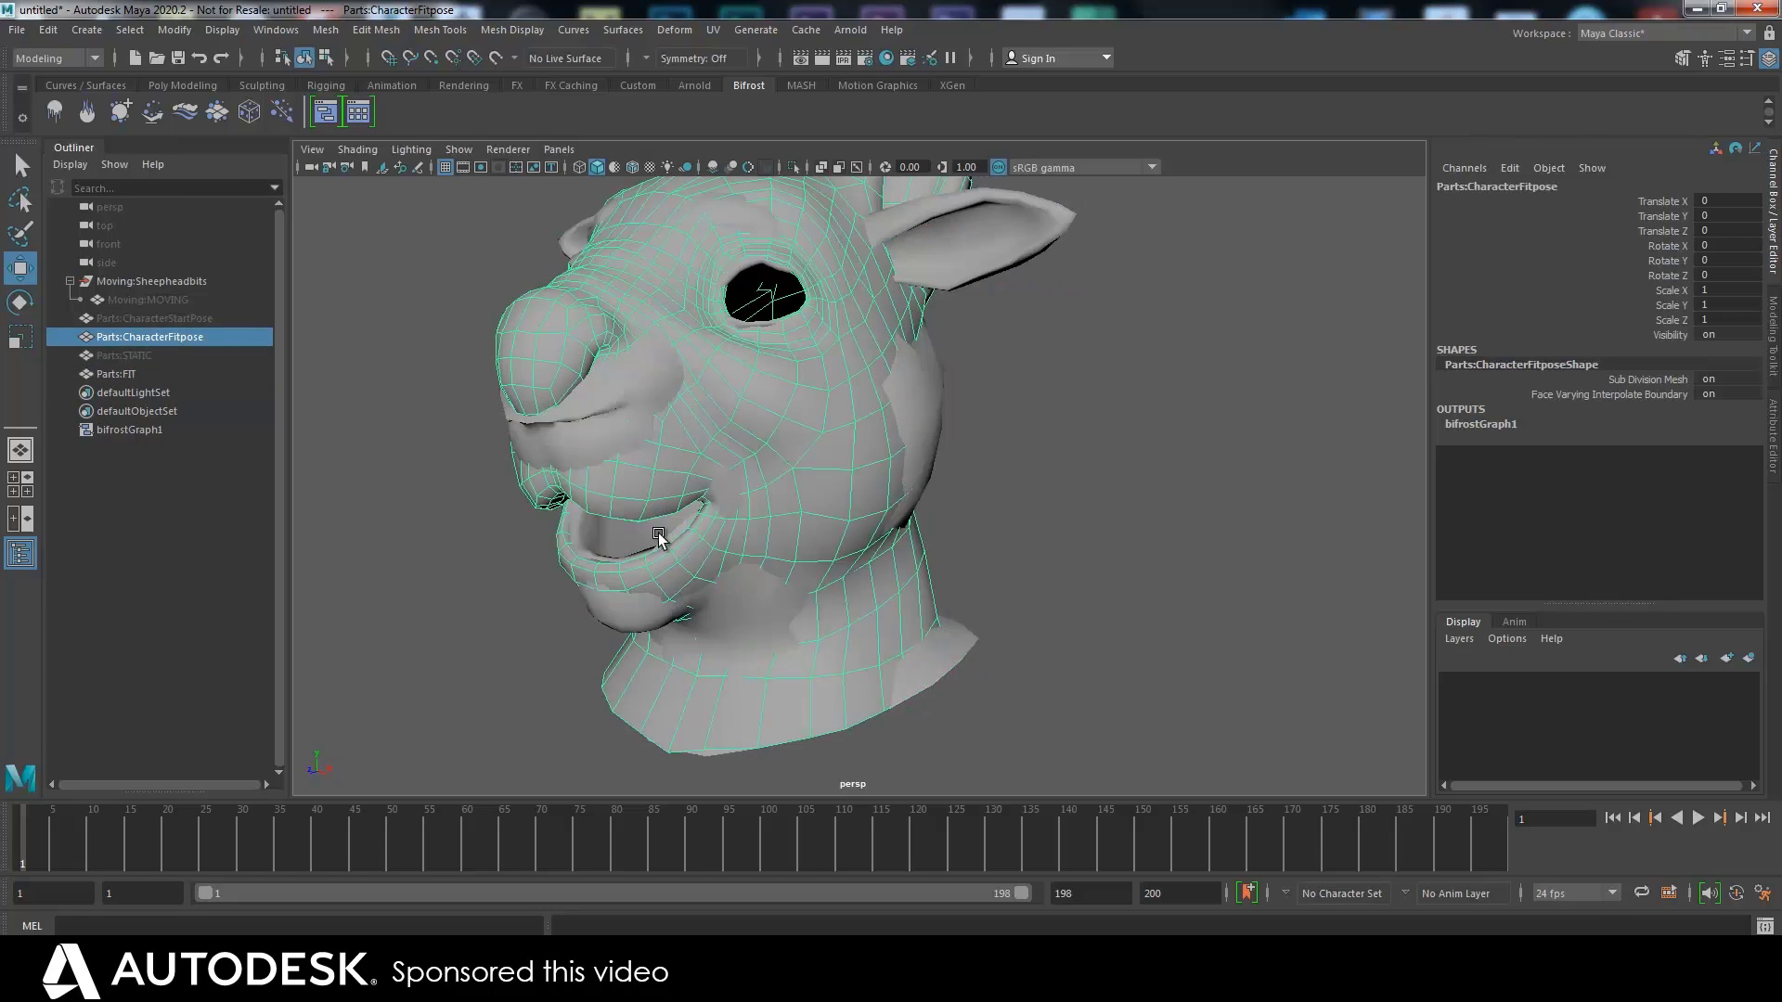
click(584, 543)
alt+drag(510, 583, 748, 380)
click(783, 323)
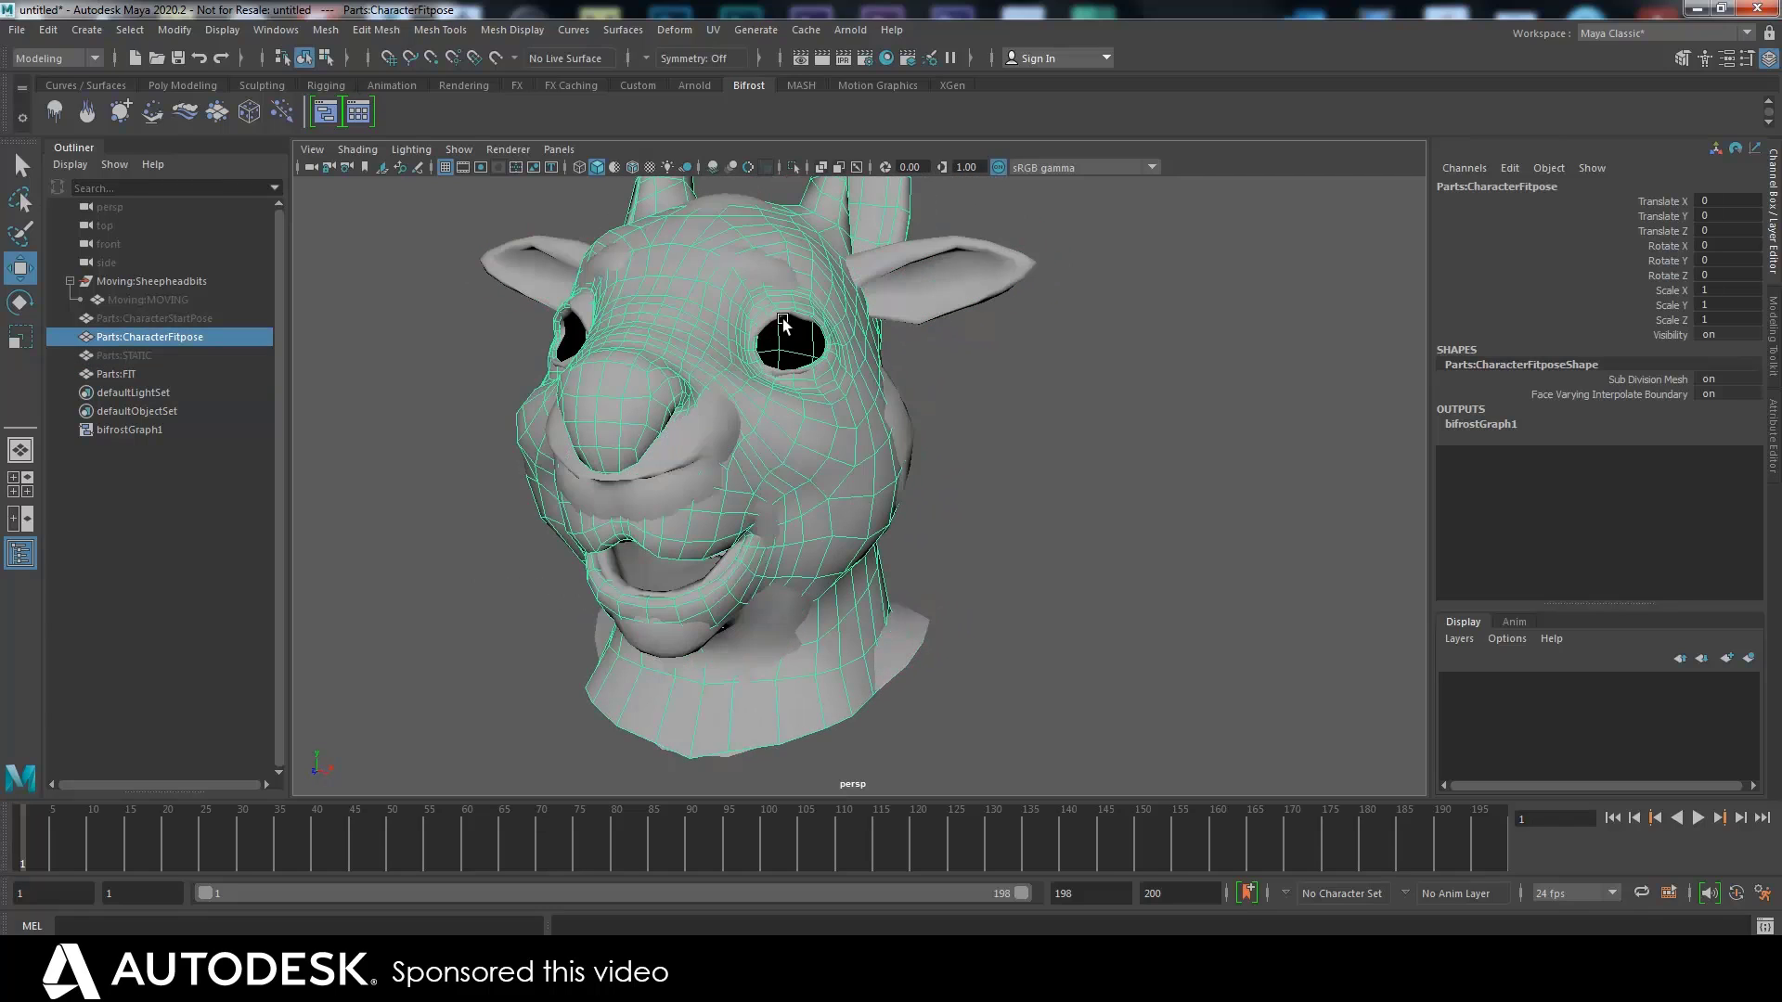
click(770, 316)
alt+drag(770, 315, 648, 458)
click(677, 445)
click(525, 473)
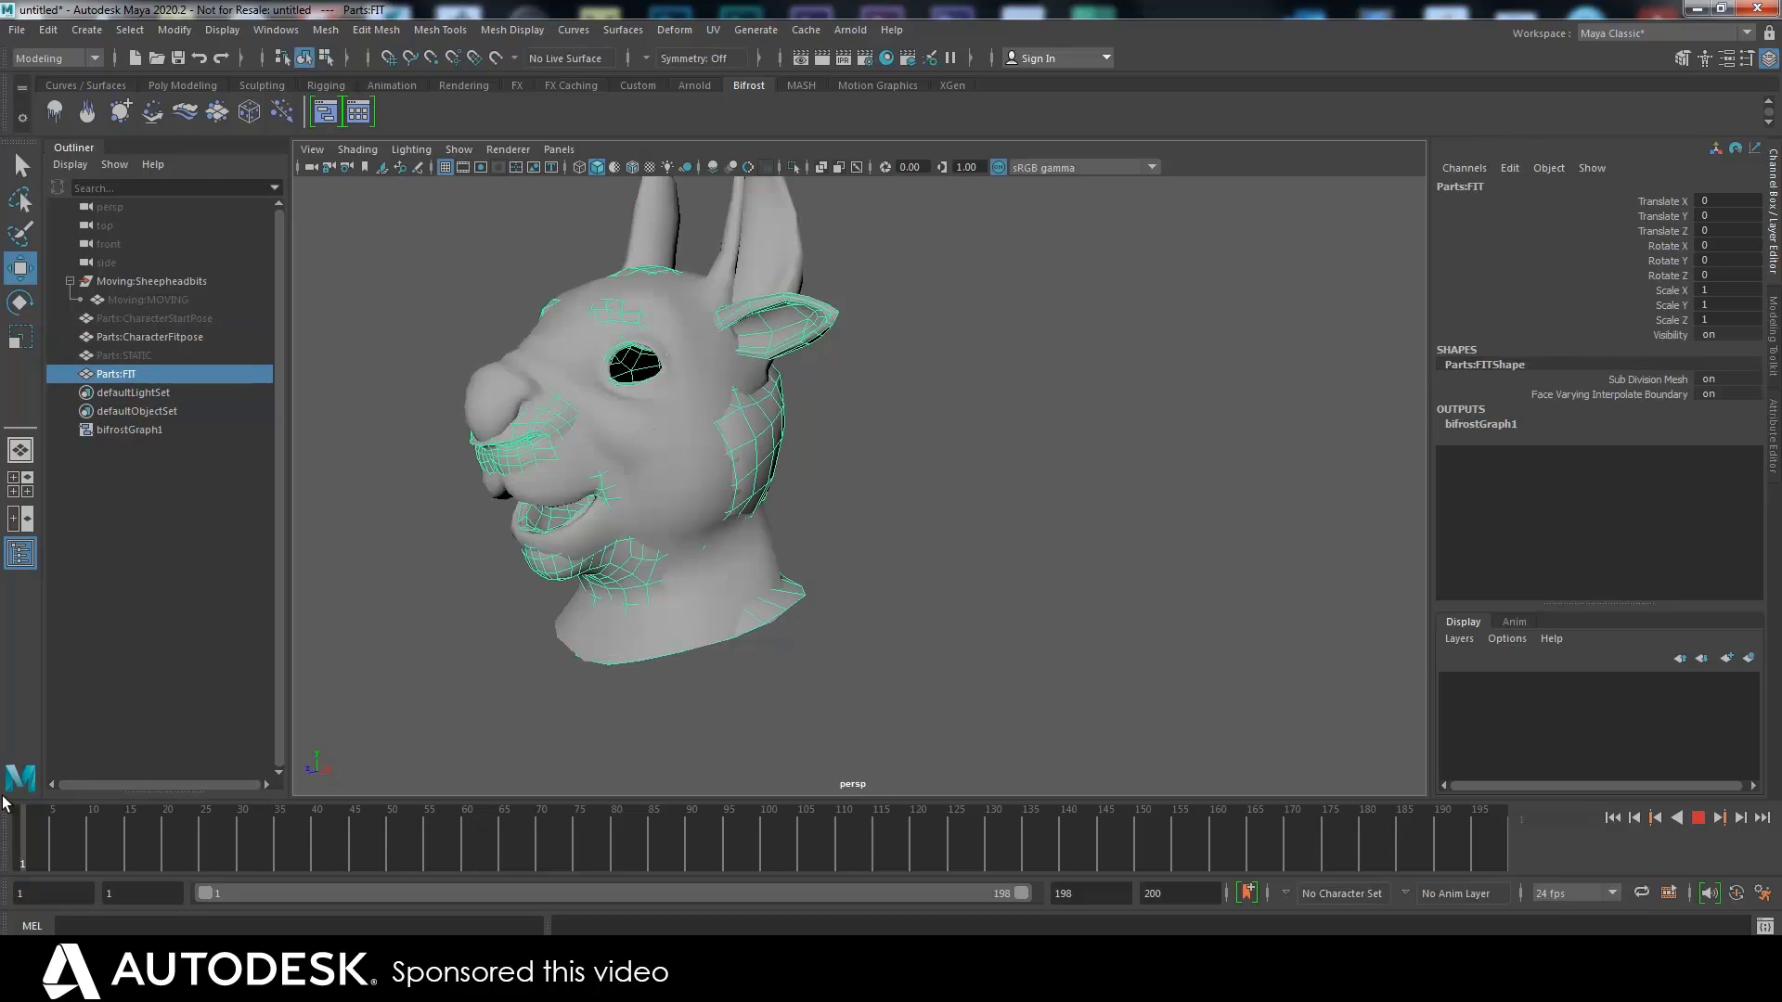
Show the Moving:MOVING head over the fit meshes, play the timeline to compare it, and return to frame 1
click(167, 299)
click(158, 280)
key(h)
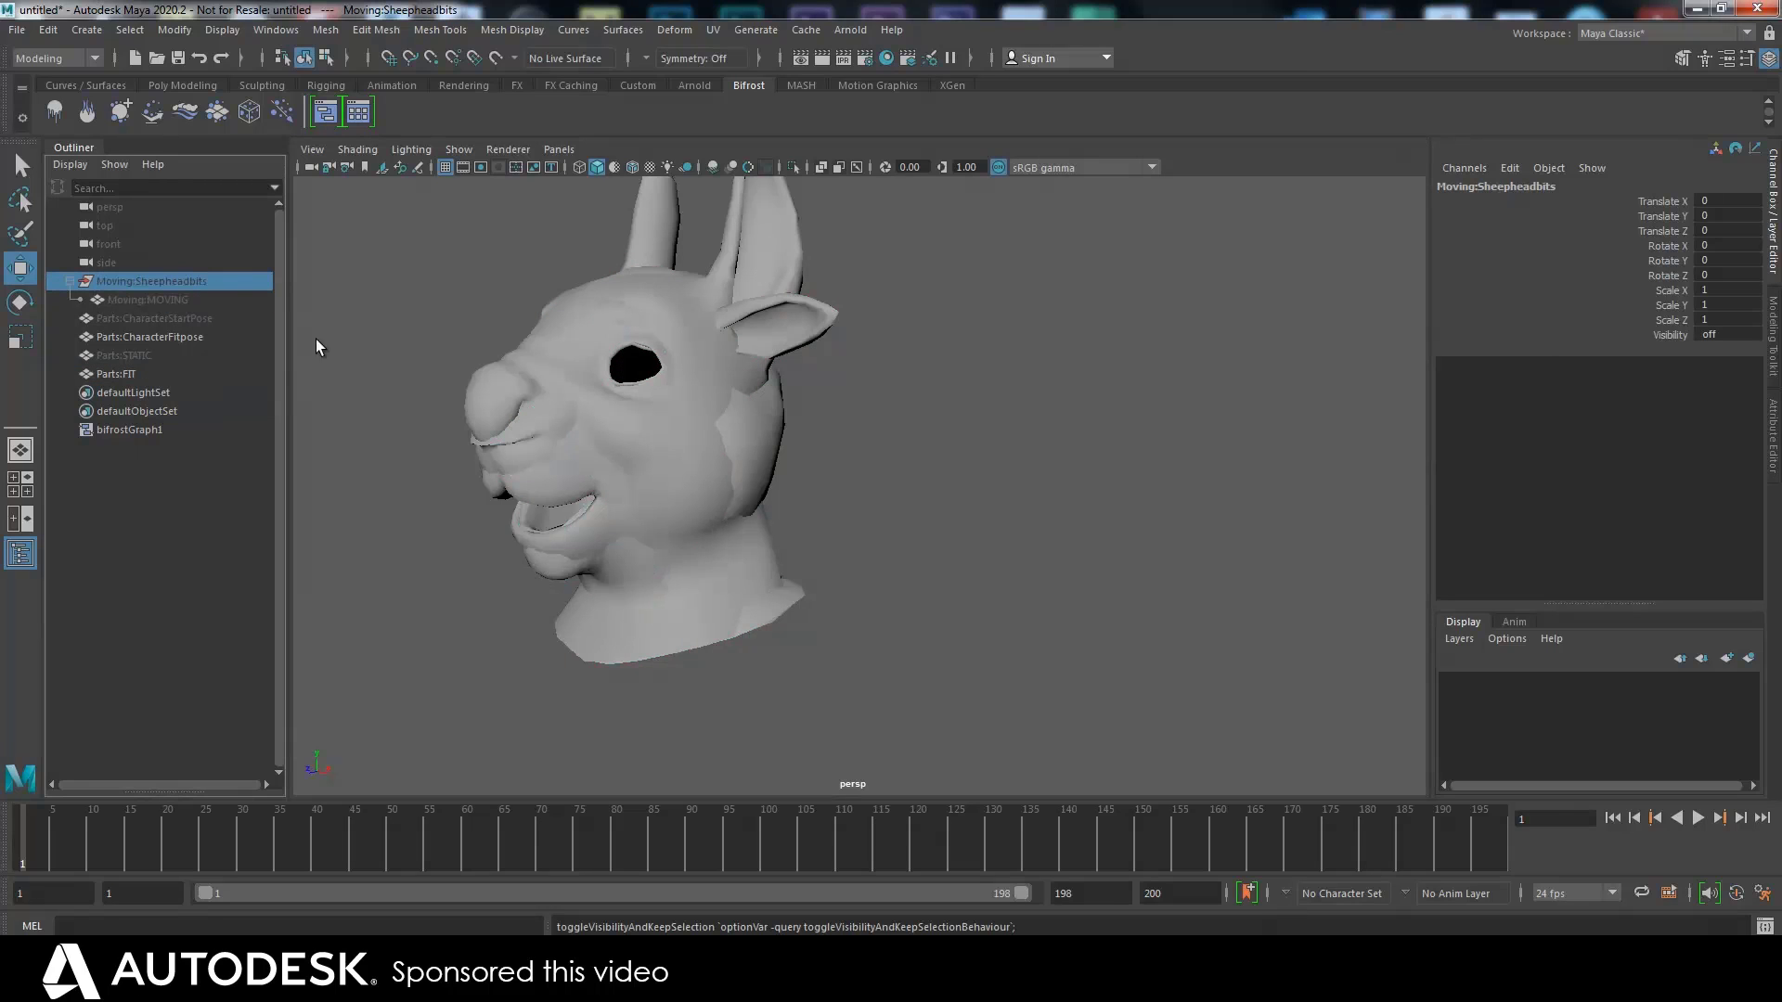
key(h)
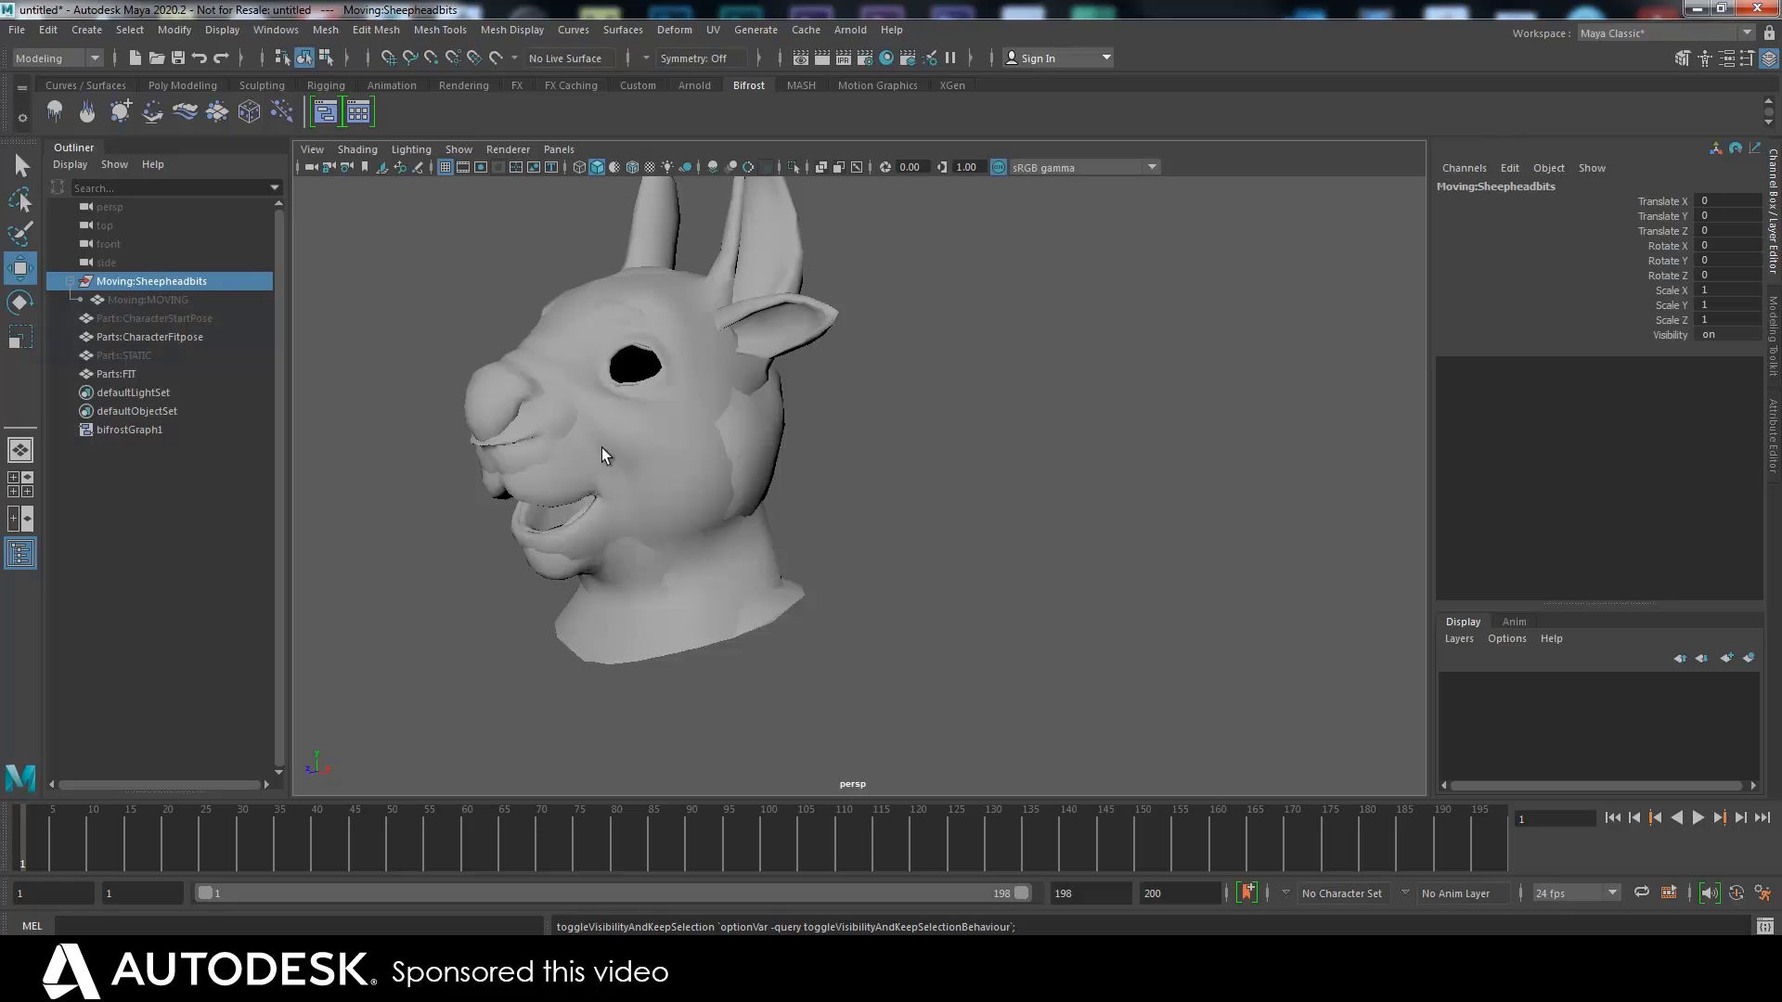
click(147, 300)
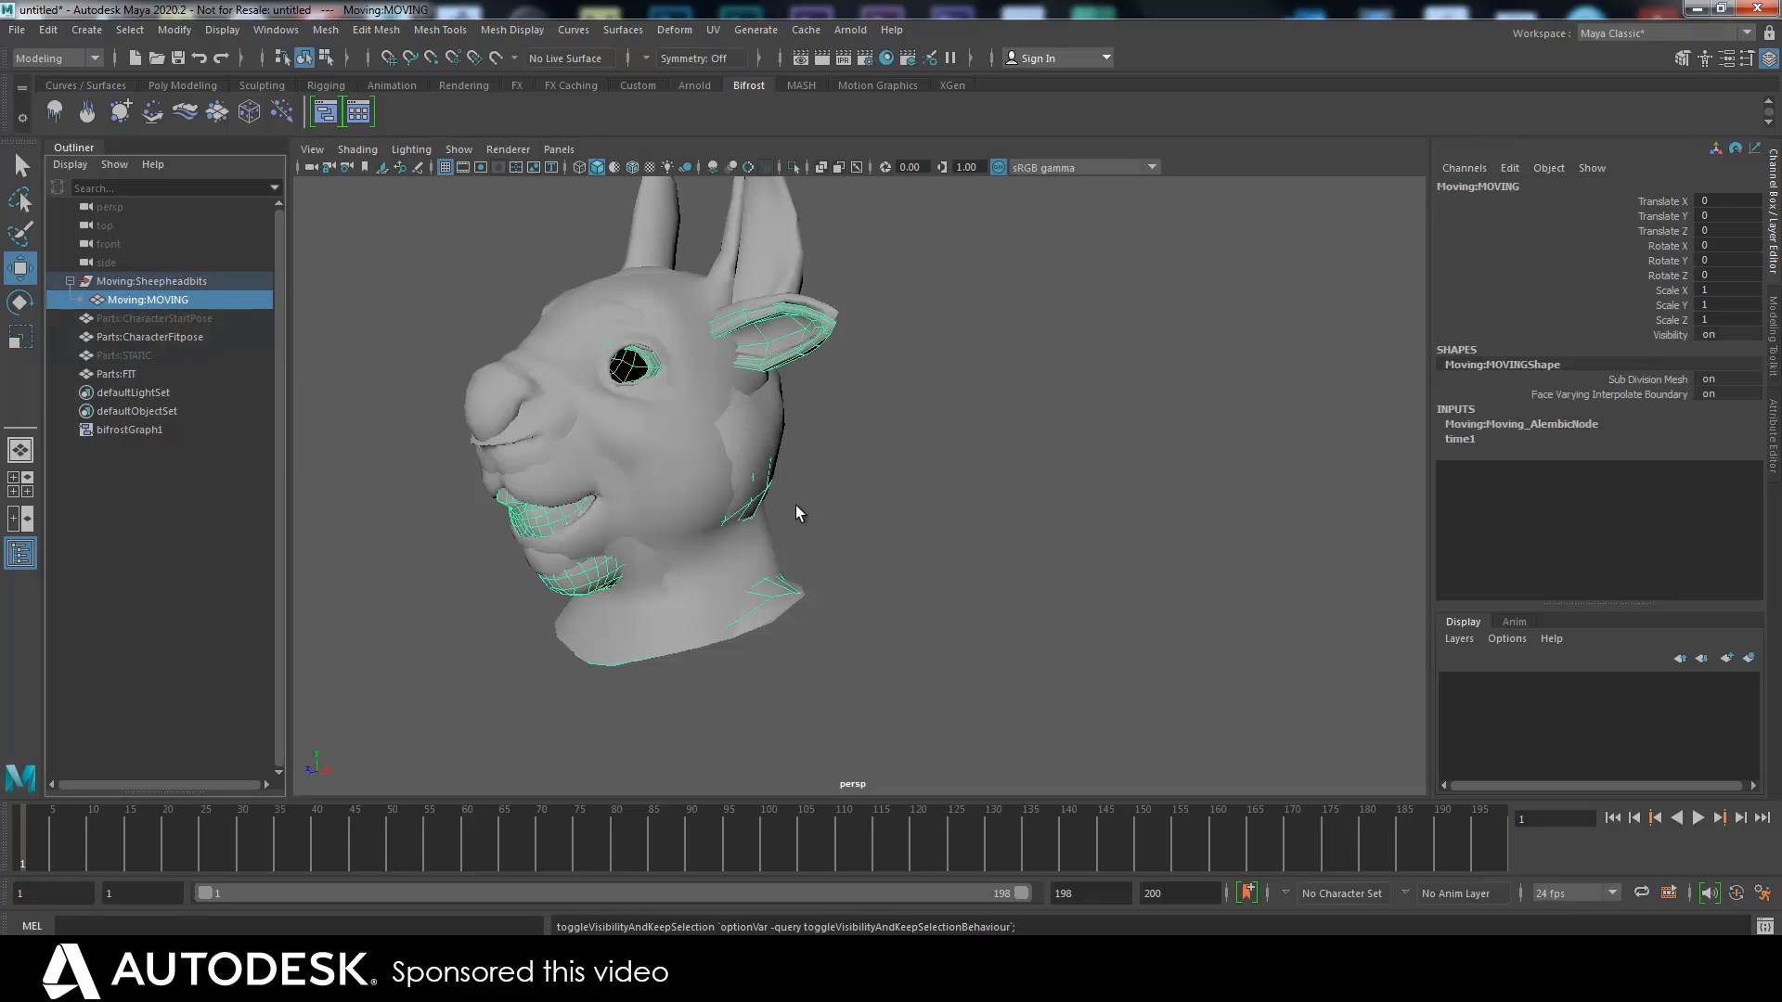
key(alt+v)
drag(633, 818, 22, 823)
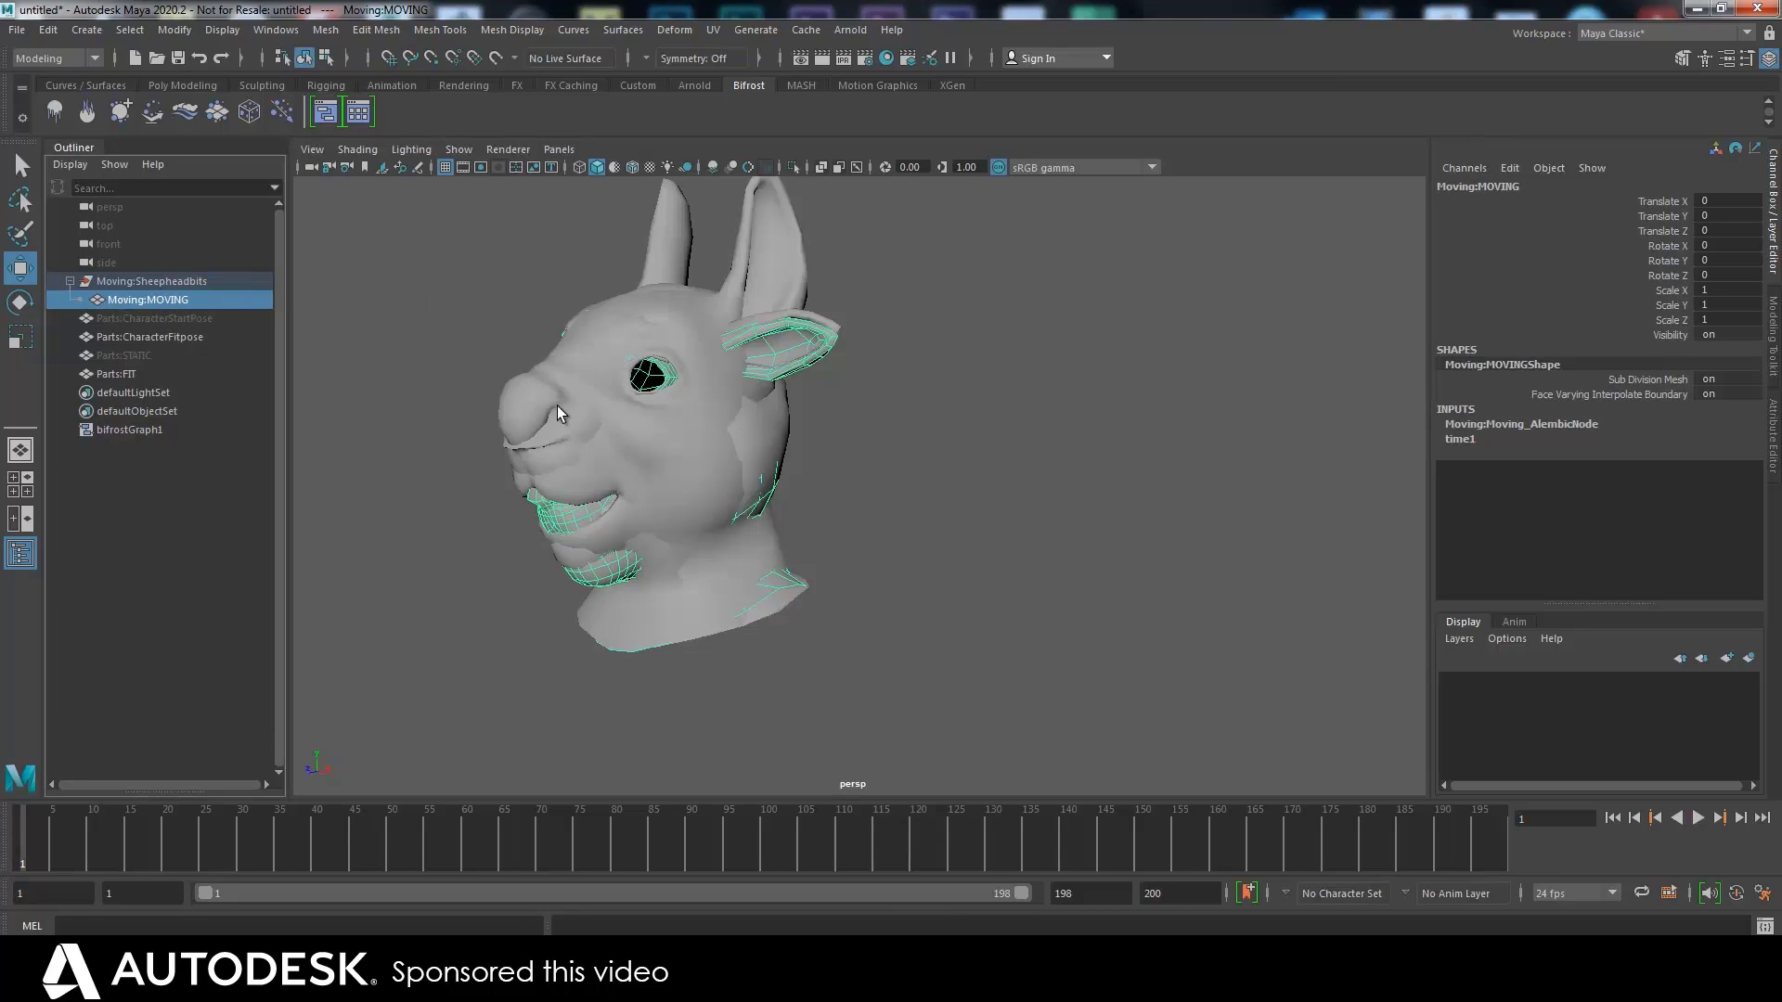
Hide the Moving:MOVING, Parts:CharacterFitpose and Parts:FIT meshes one after another
key(ctrl+h)
click(655, 477)
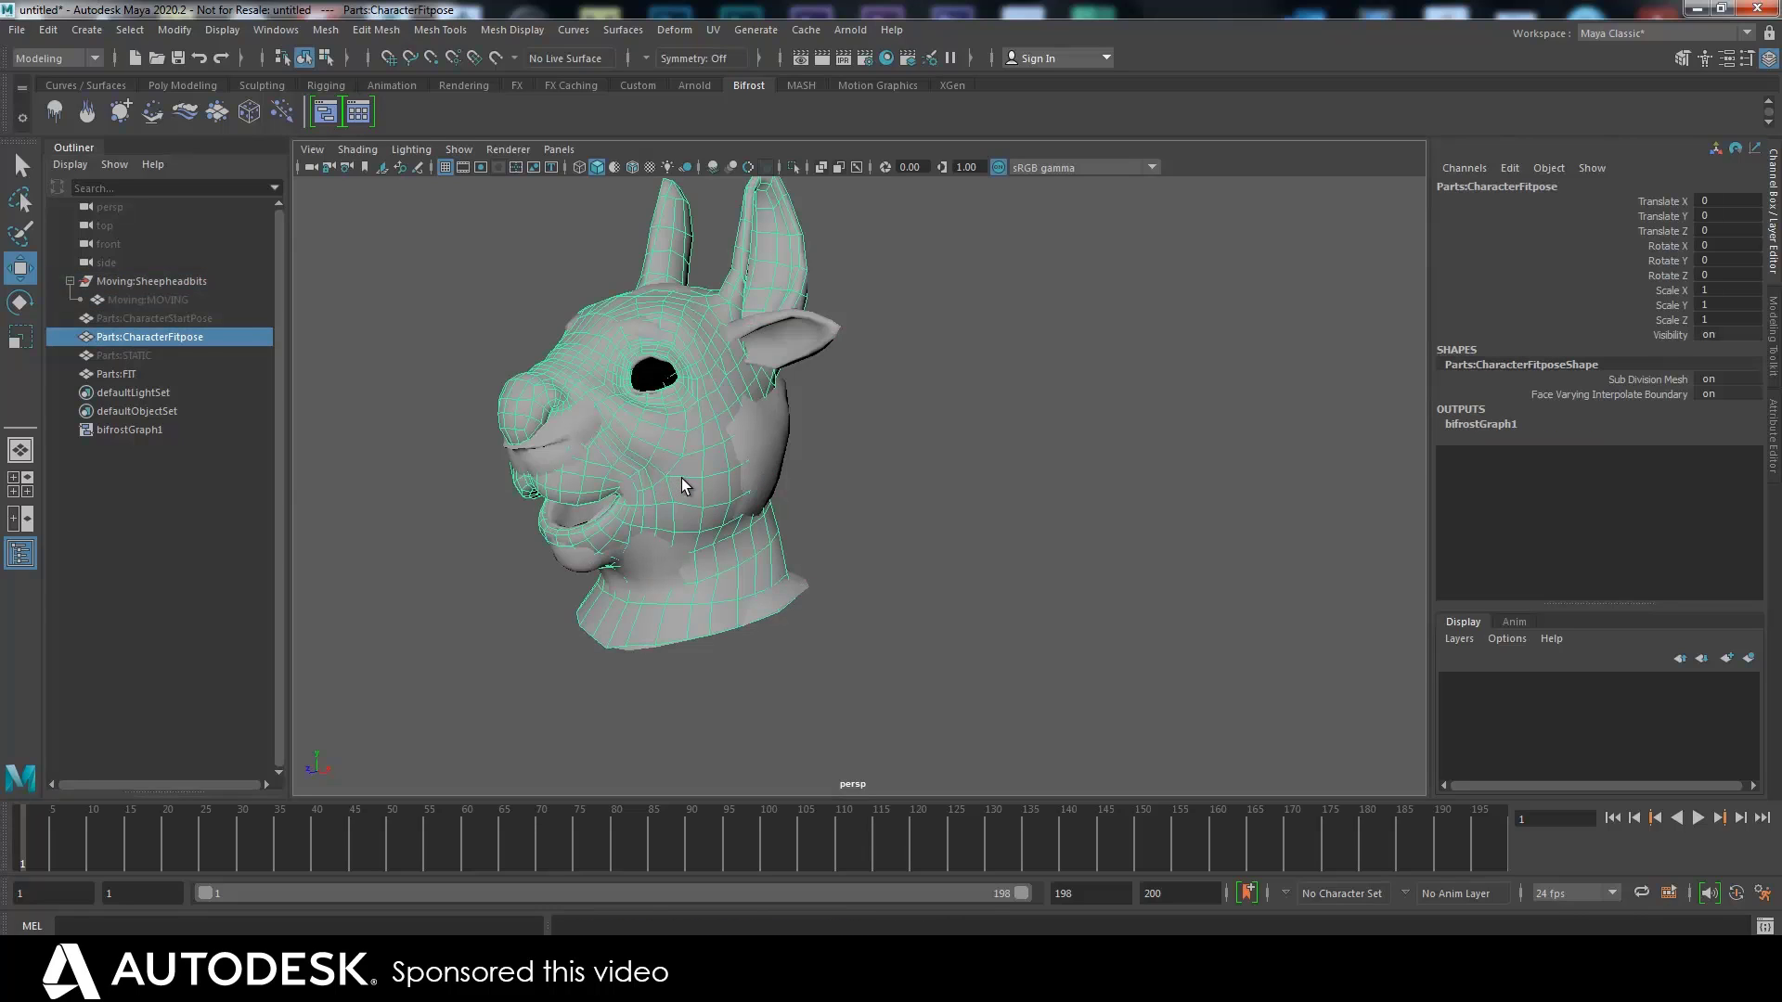
key(ctrl+h)
click(755, 468)
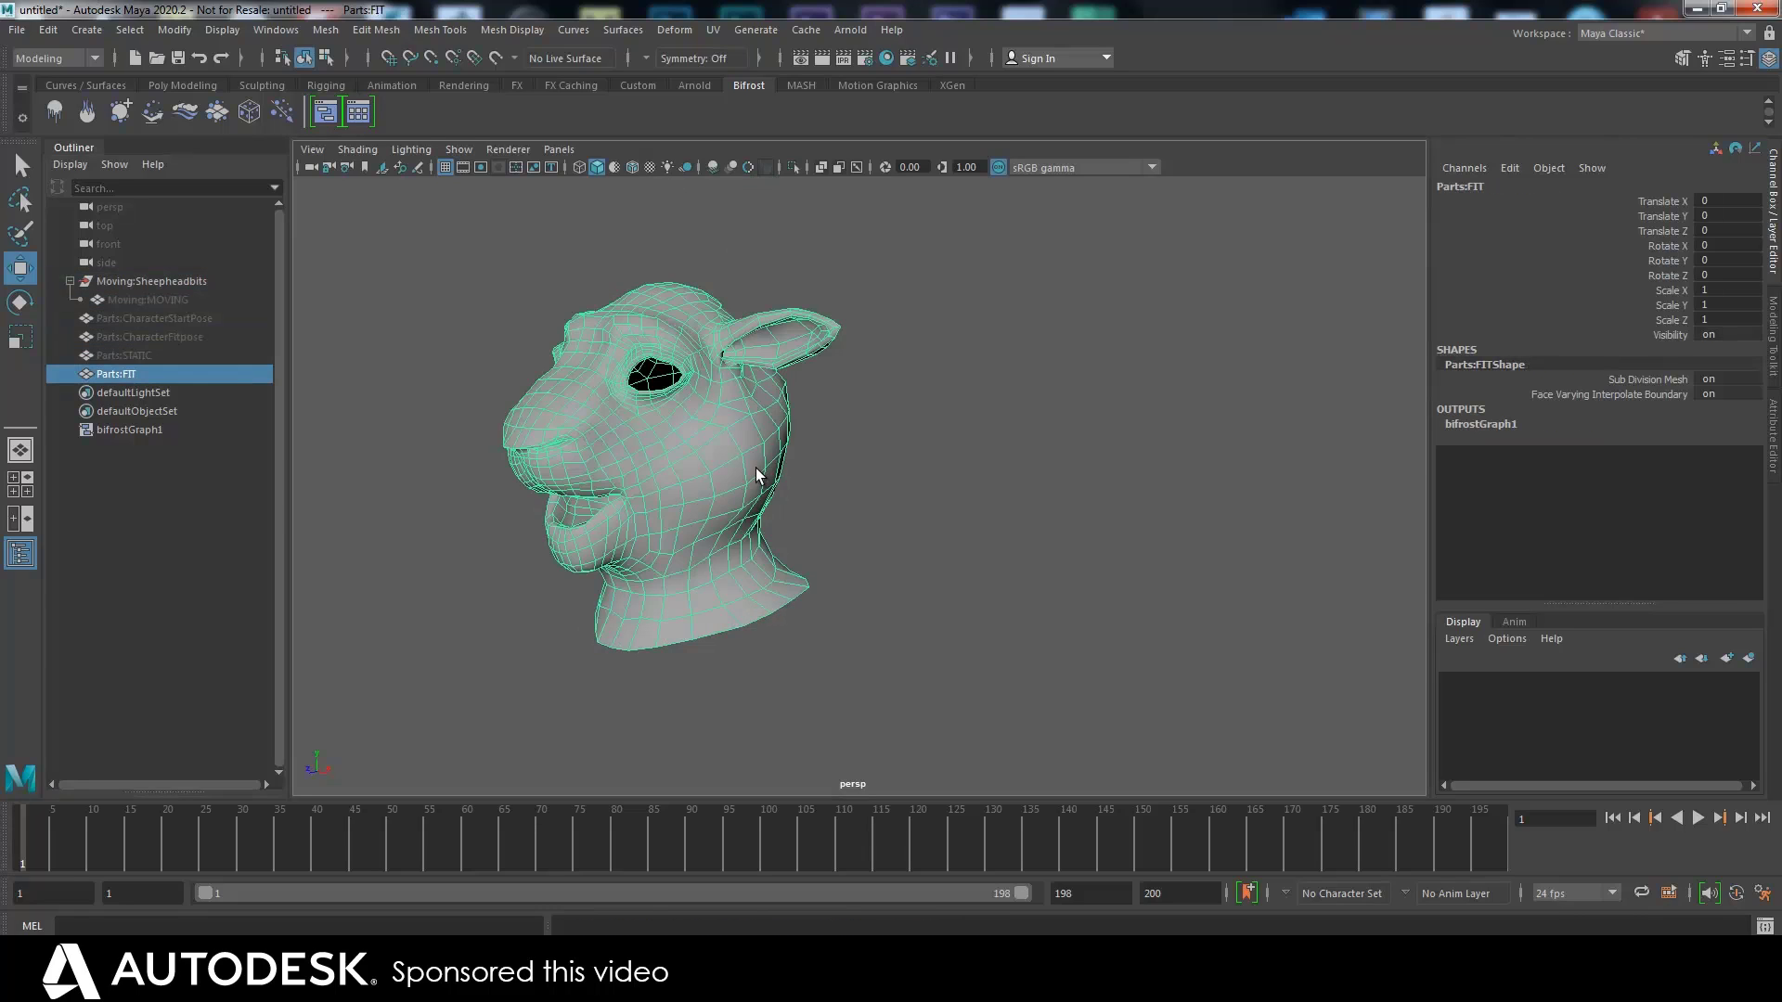
key(ctrl+h)
Show the Moving:MOVING and Parts:STATIC sheep heads together for a side-angle comparison
click(159, 299)
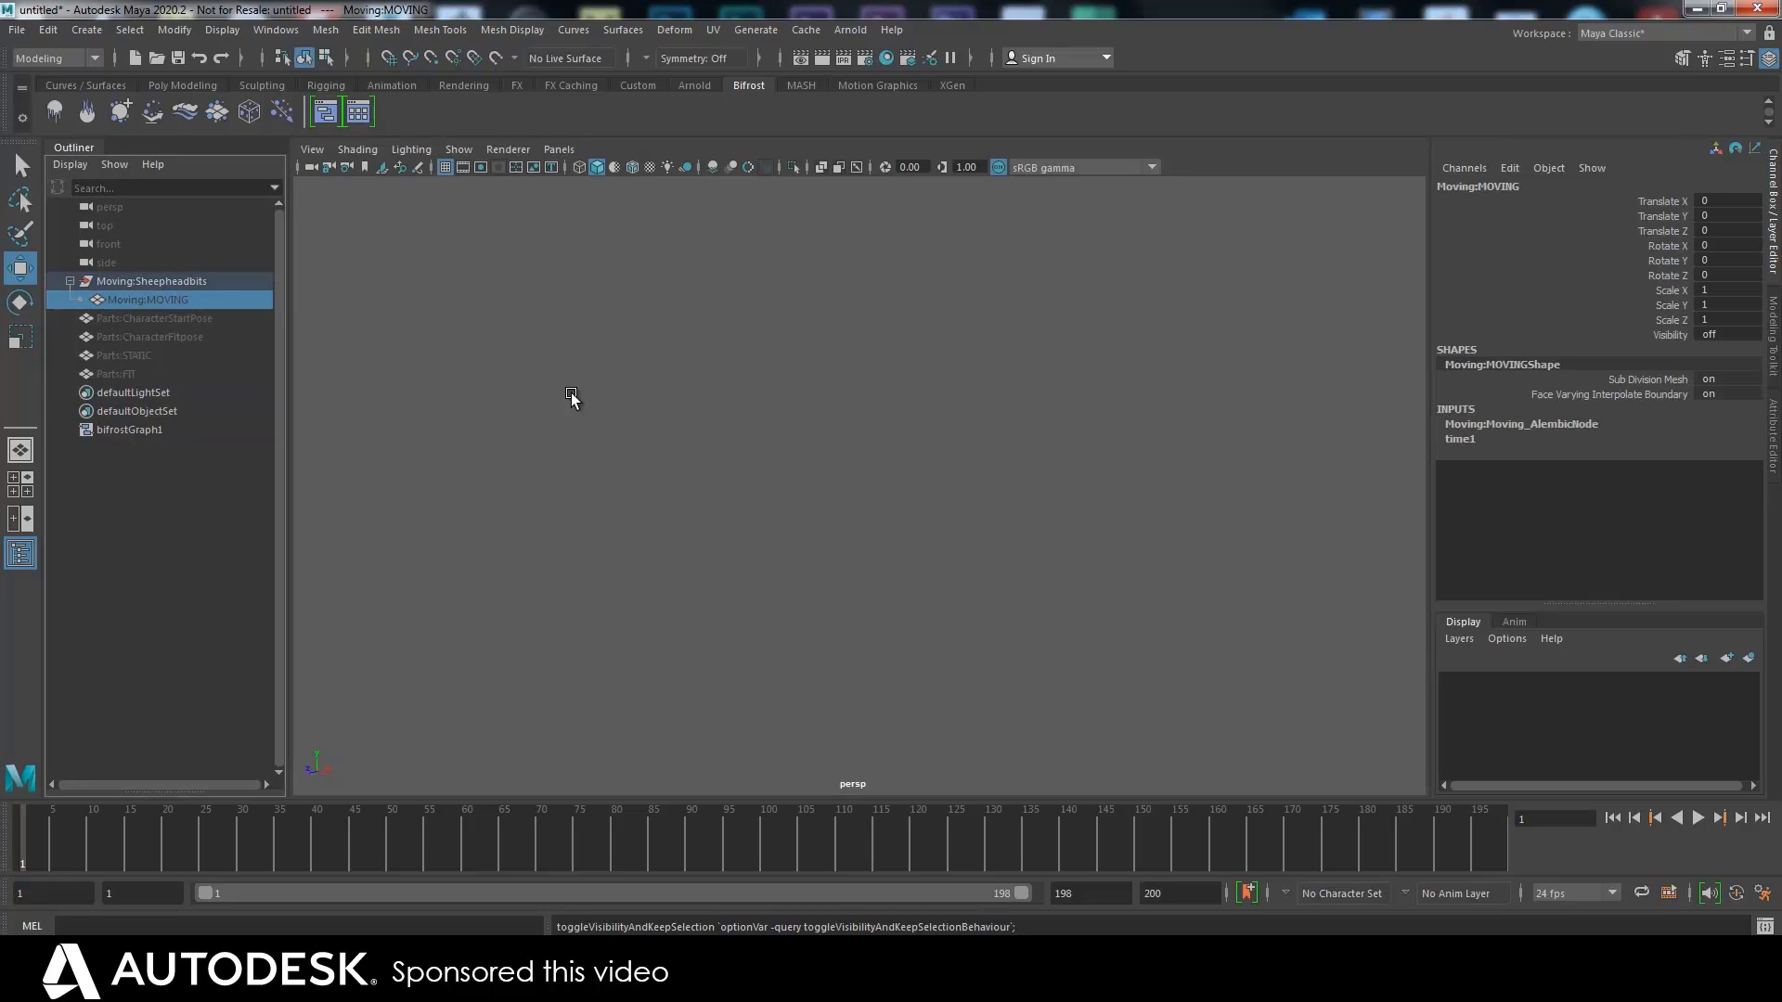
key(shift+h)
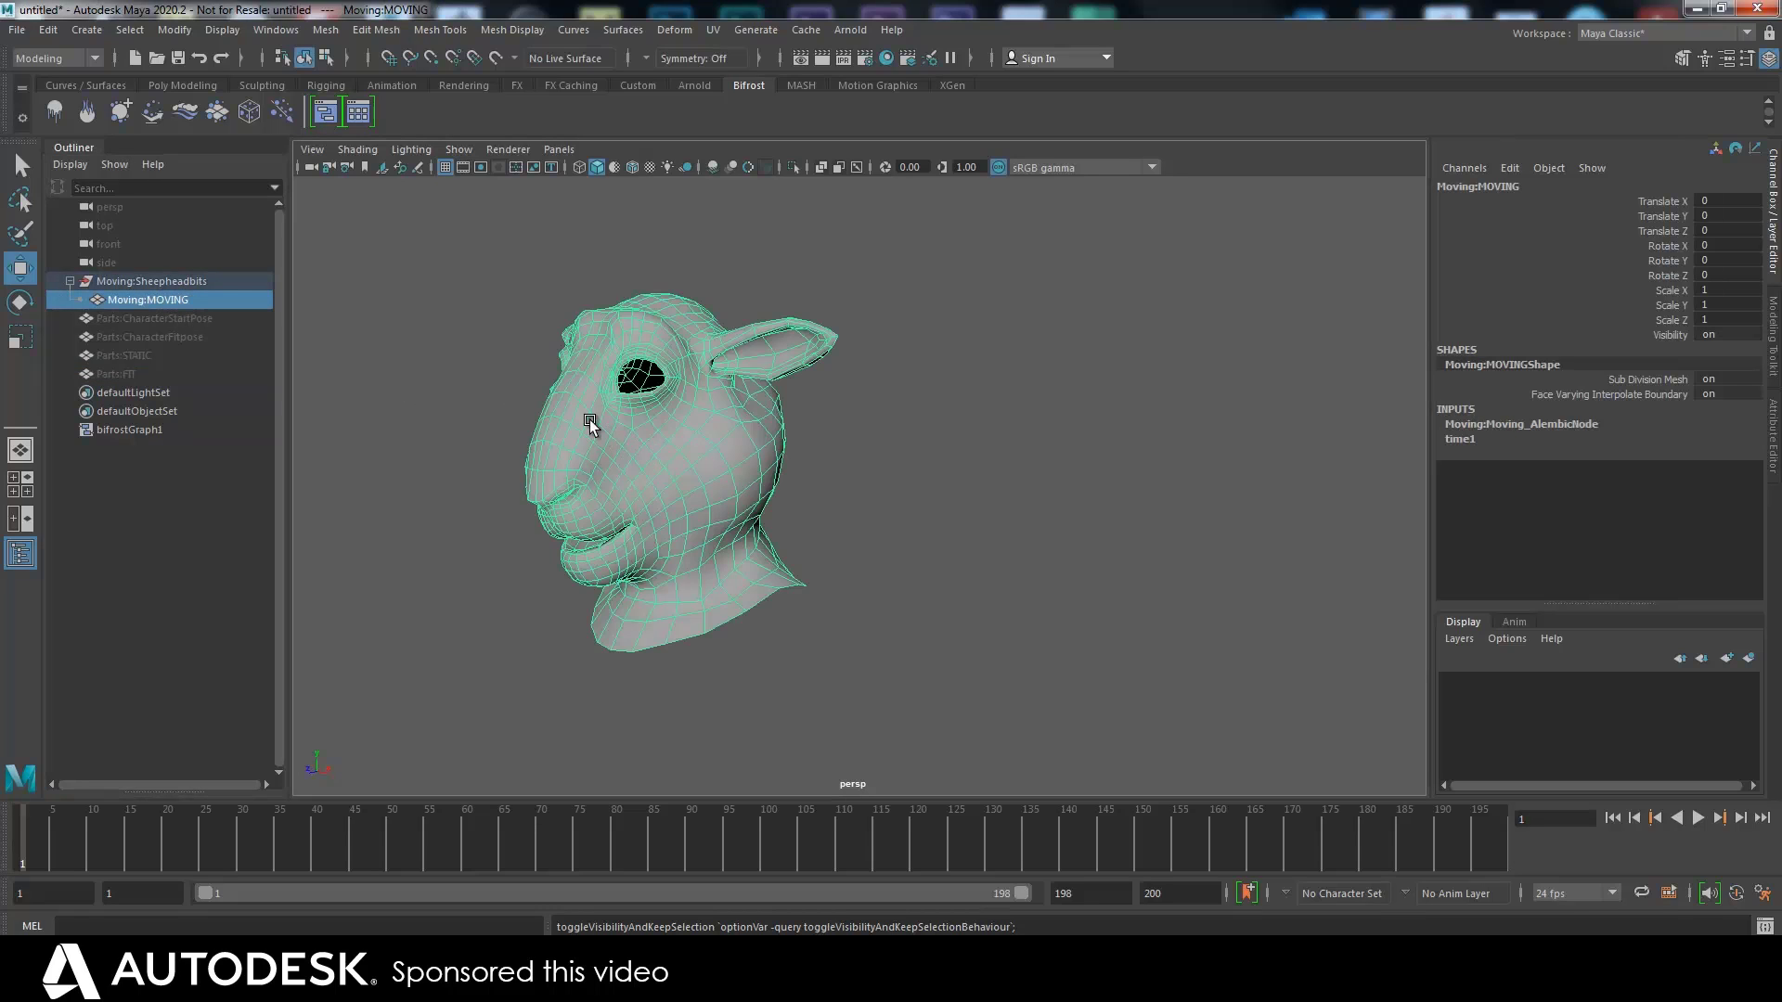
click(142, 355)
key(shift+h)
alt+drag(989, 419, 949, 385)
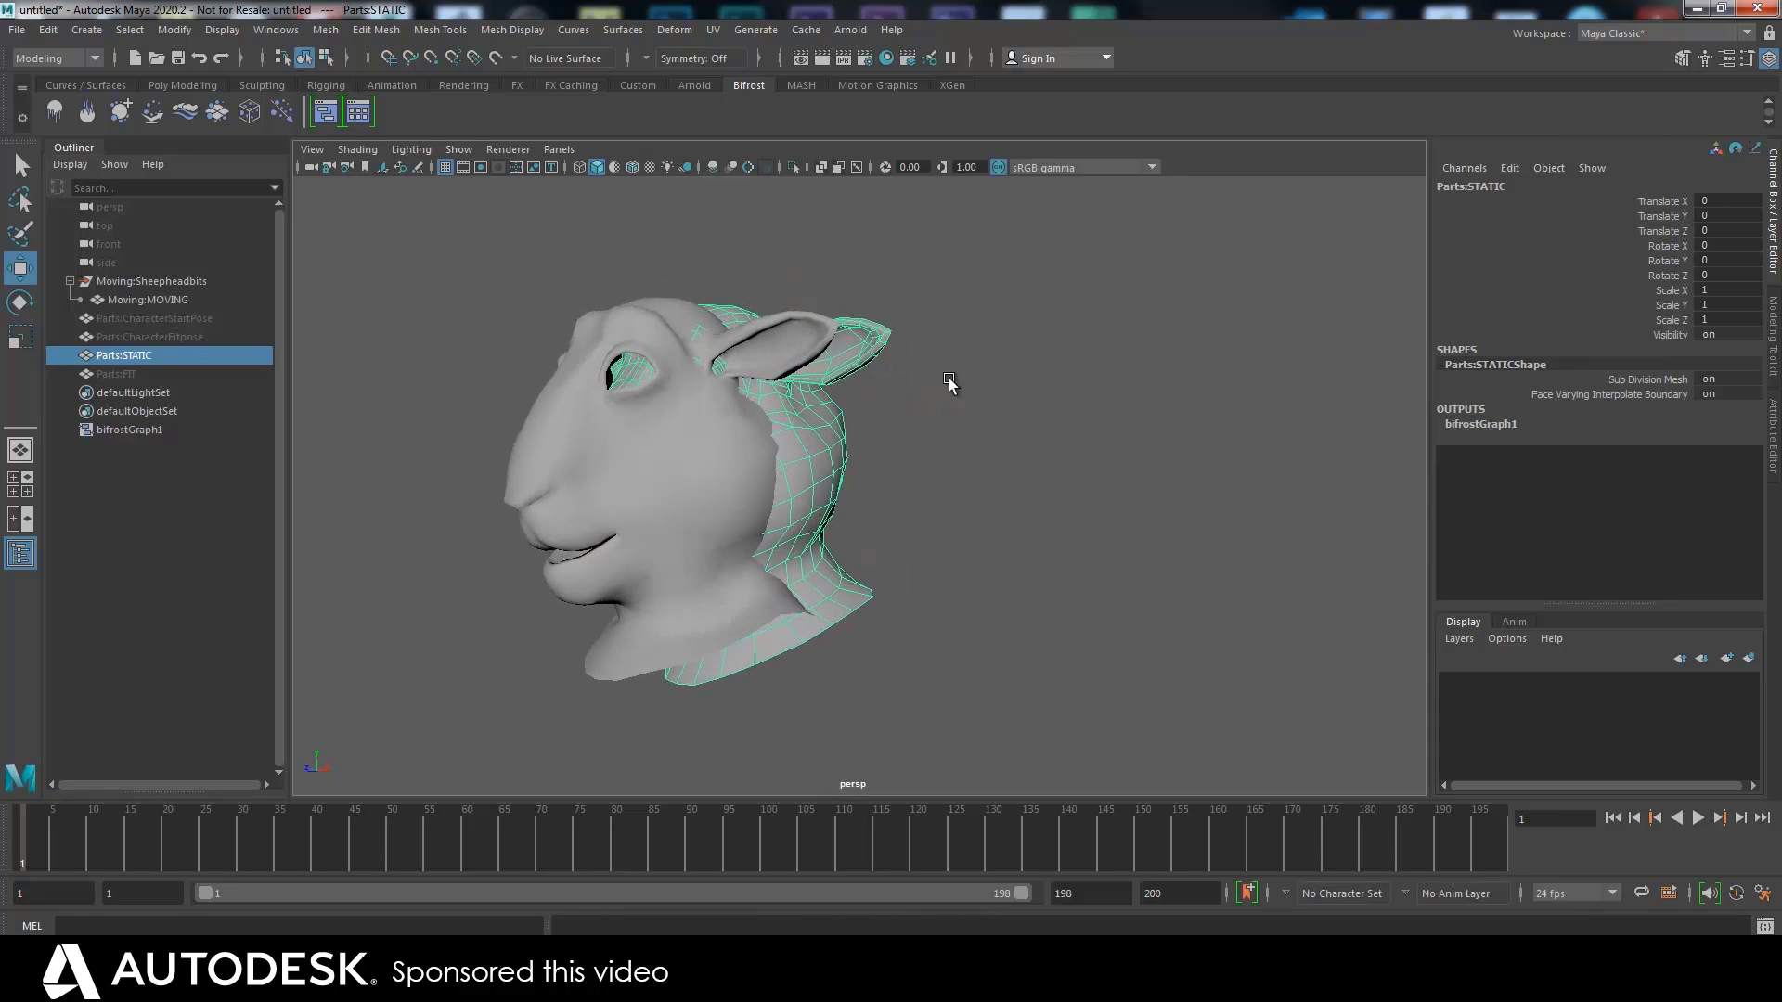
Scrub and play the timeline to compare the motion of Moving:MOVING with Parts:STATIC, then select the moving head
click(521, 581)
click(538, 498)
click(810, 472)
drag(45, 852, 581, 756)
key(alt+v)
click(655, 455)
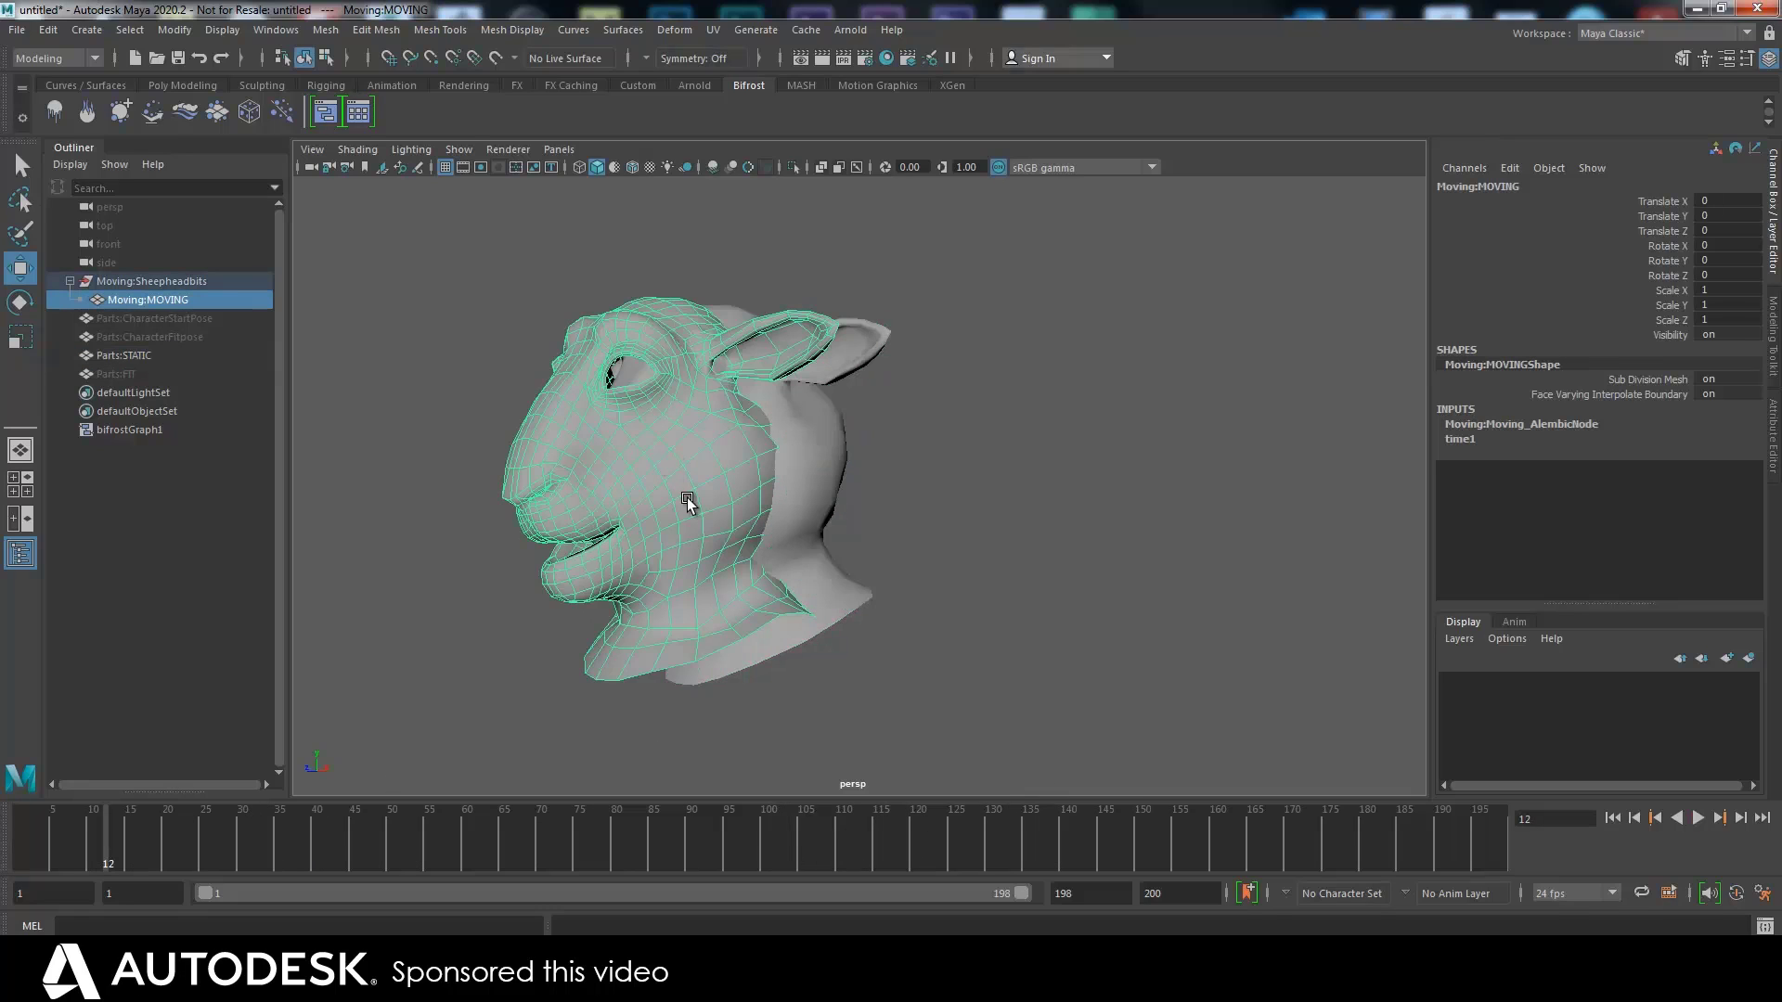
Hide Moving:MOVING to check the static head during playback, show it again, and select Parts:STATIC
key(h)
key(alt+v)
key(alt+v)
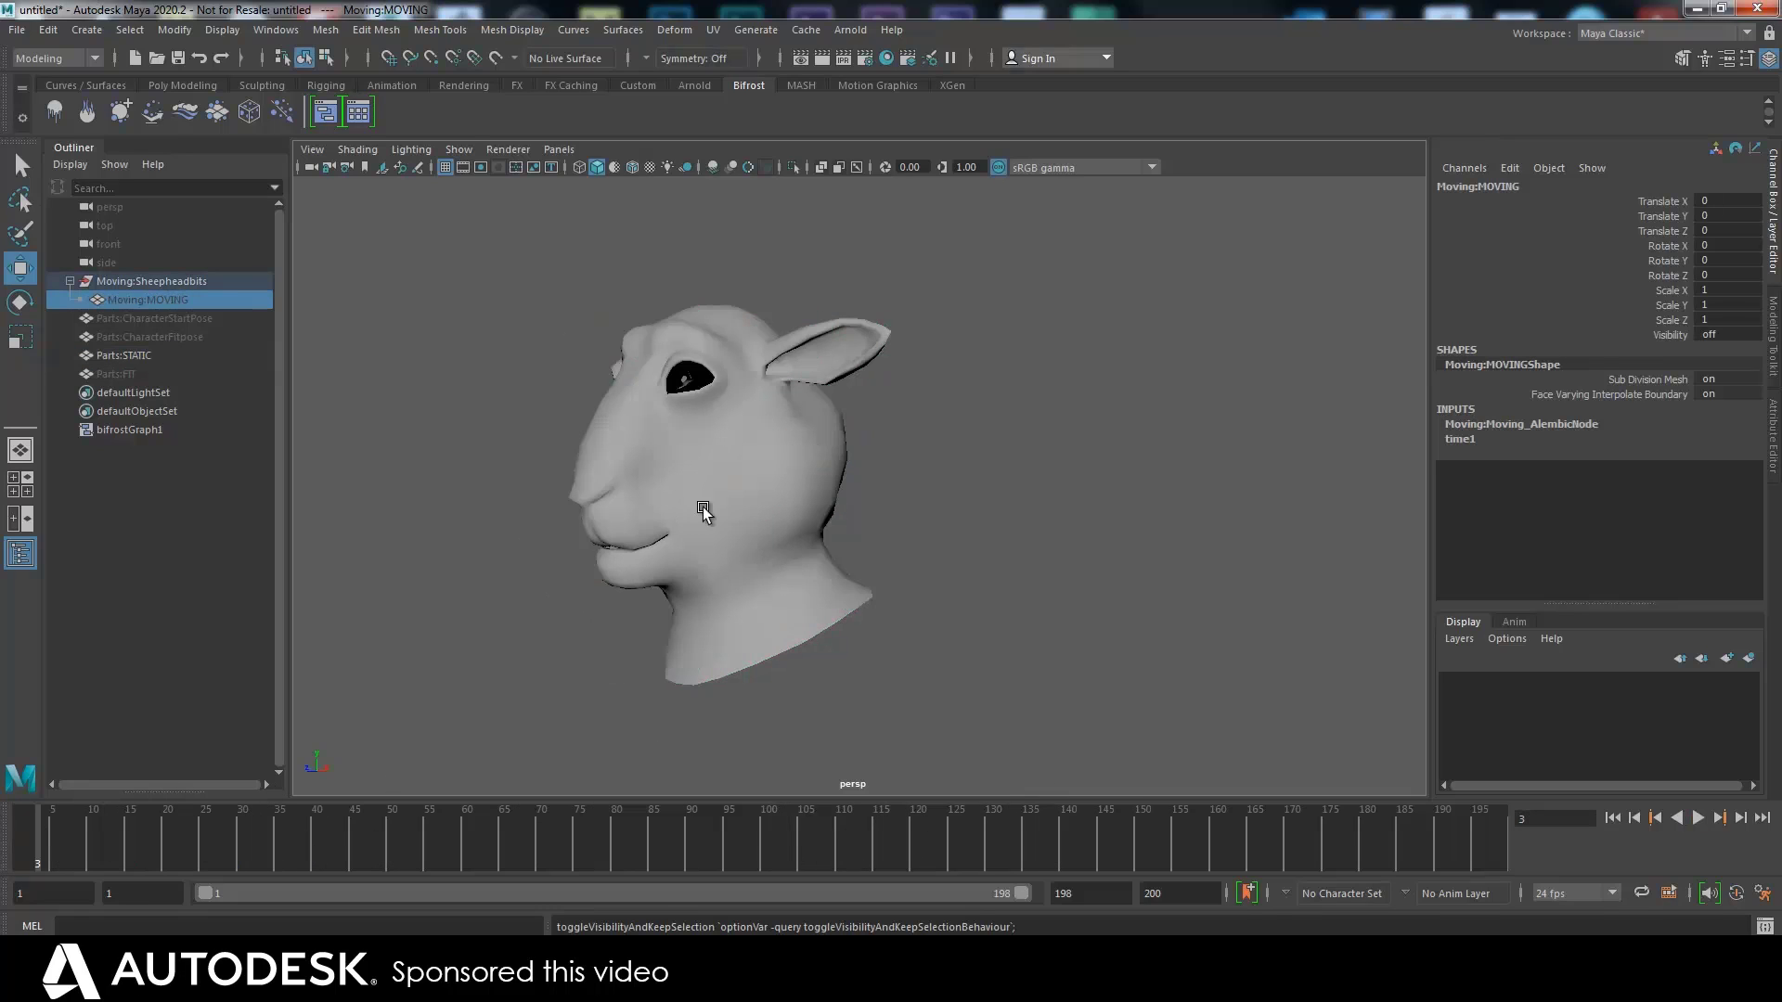
key(h)
click(770, 472)
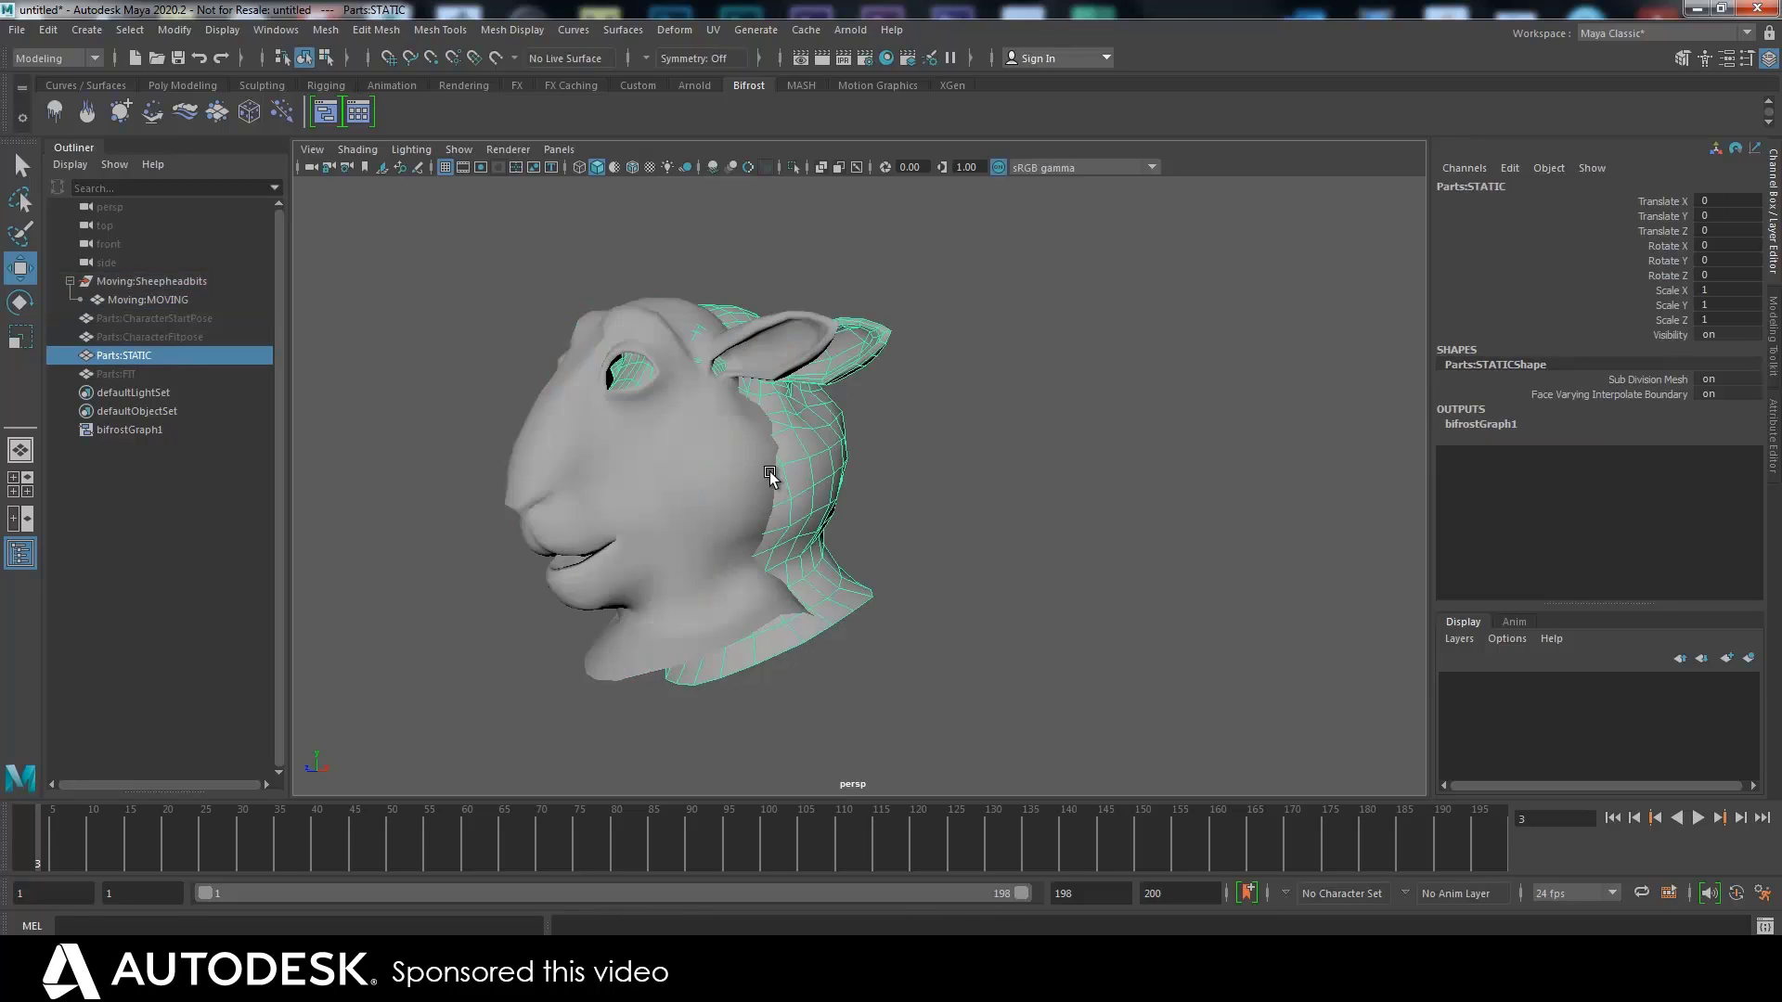
Hide the Moving:MOVING mesh and inspect the Parts:STATIC head by itself
click(596, 494)
key(h)
click(741, 495)
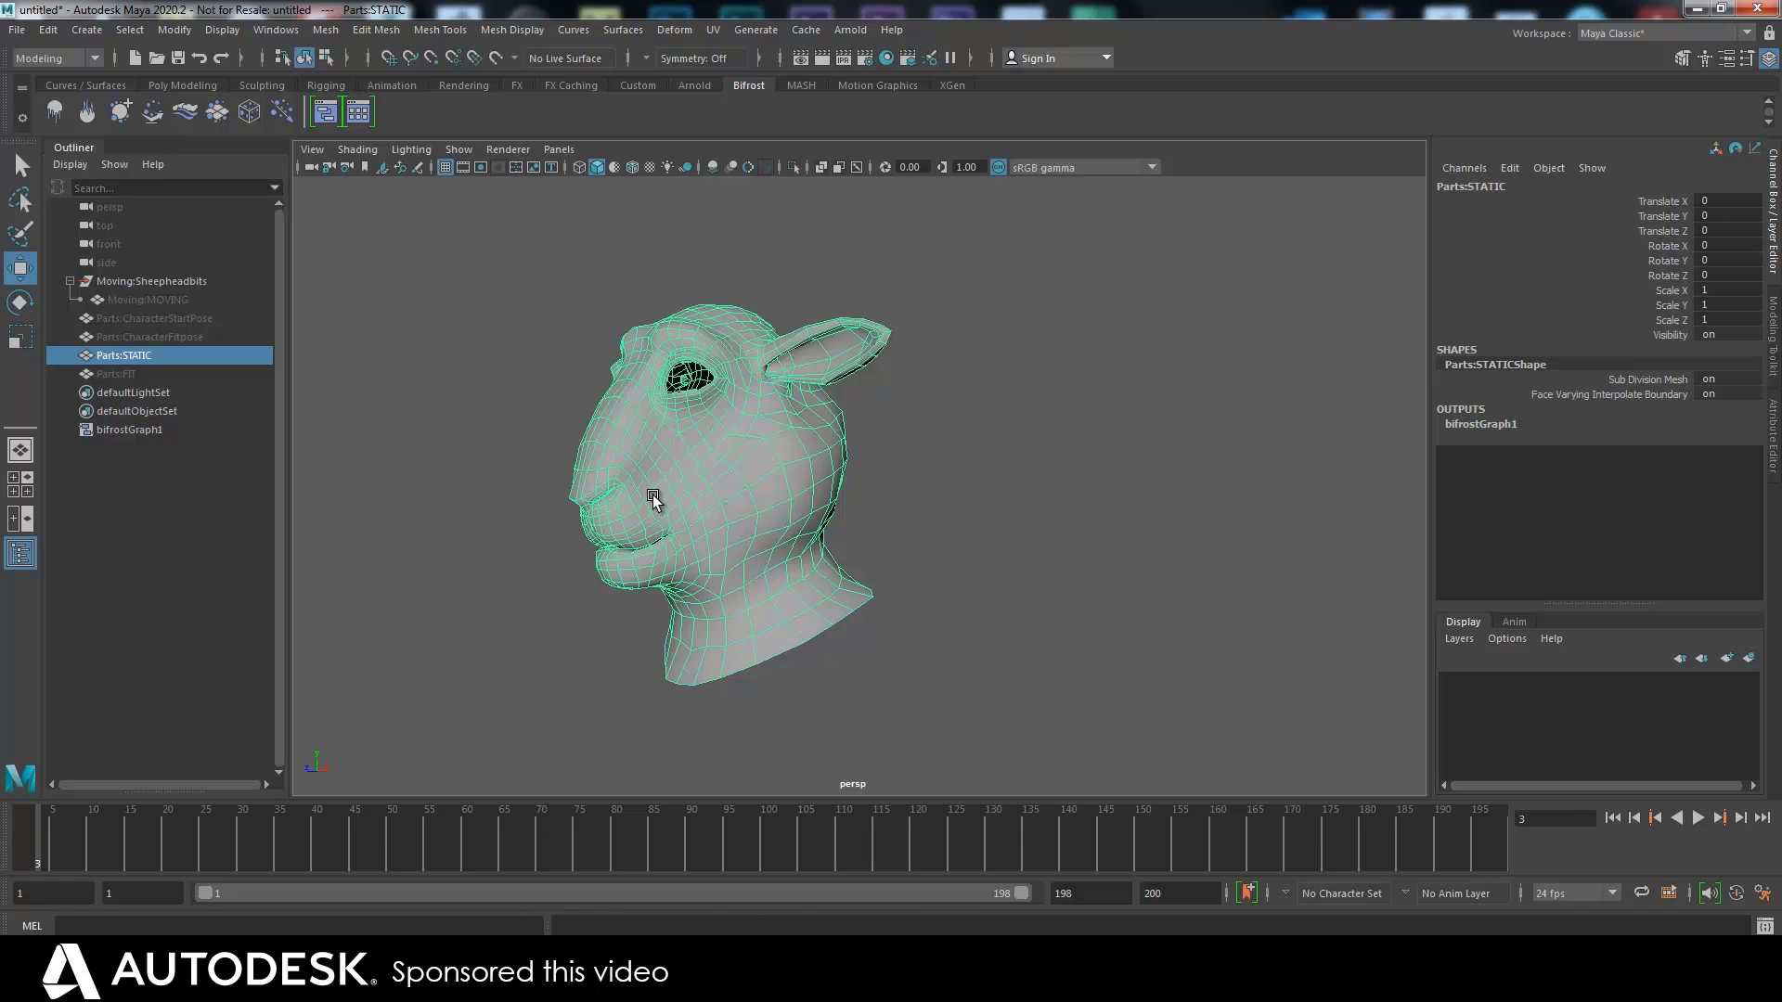
key(h)
key(h)
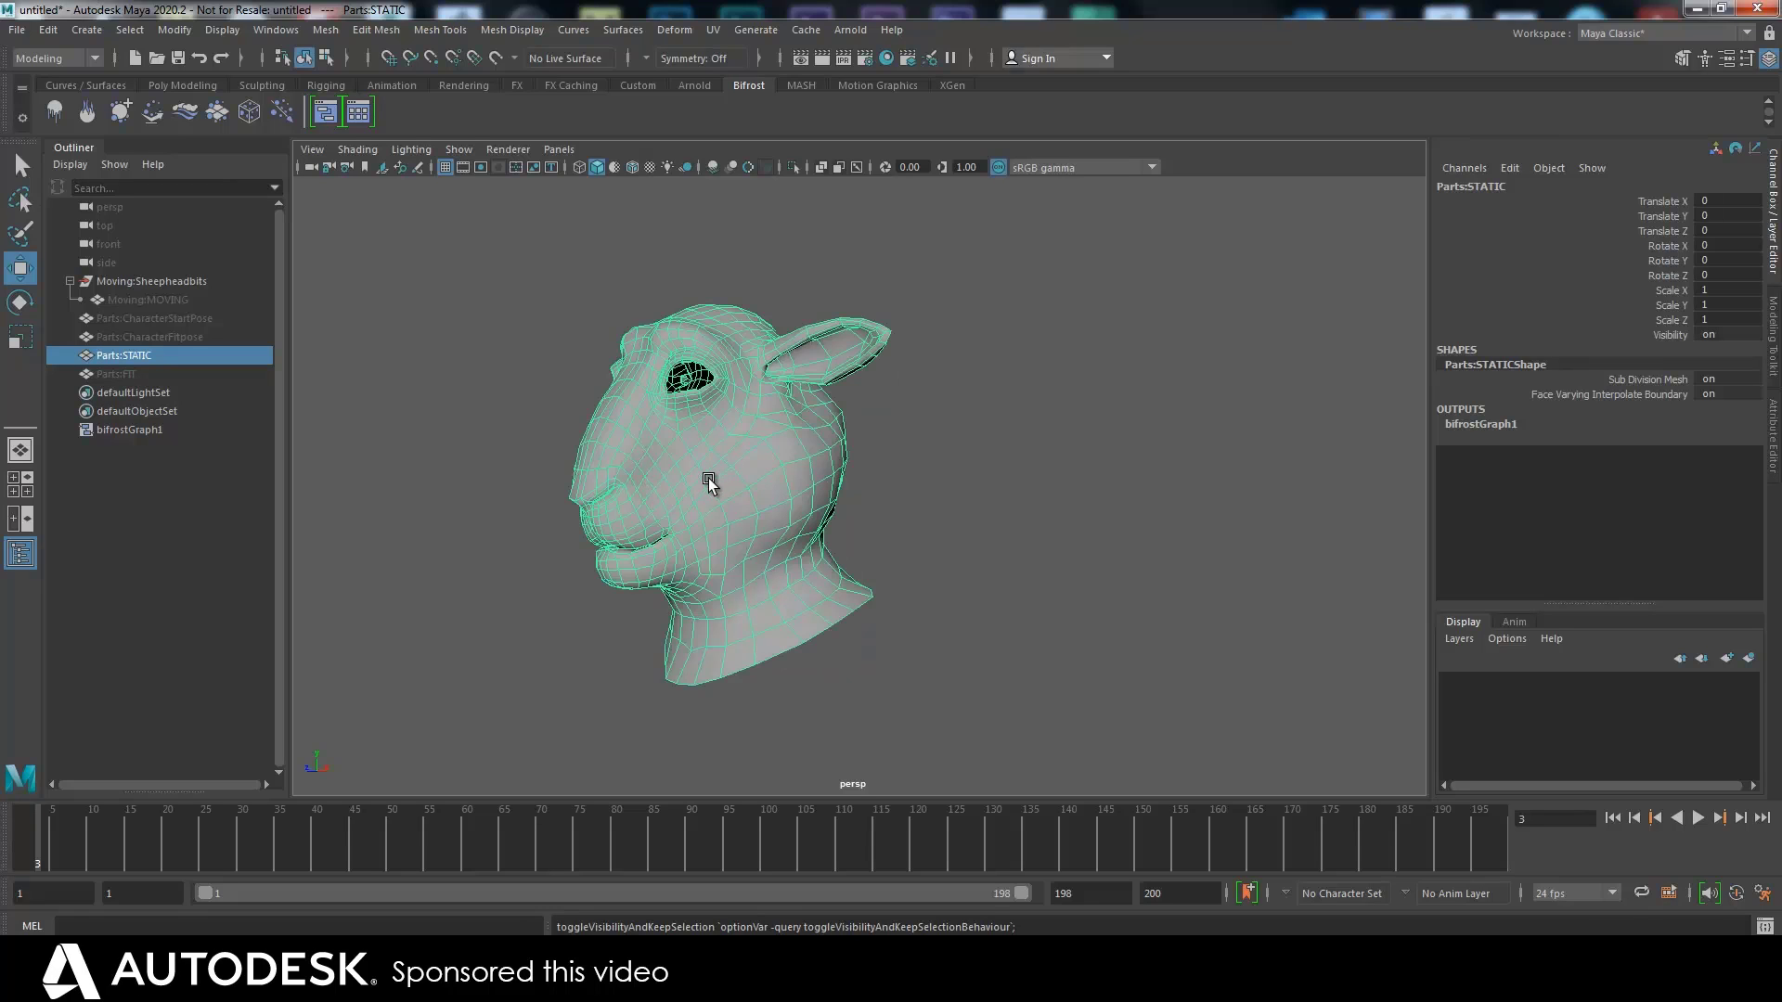
scroll(776, 587, up, 3)
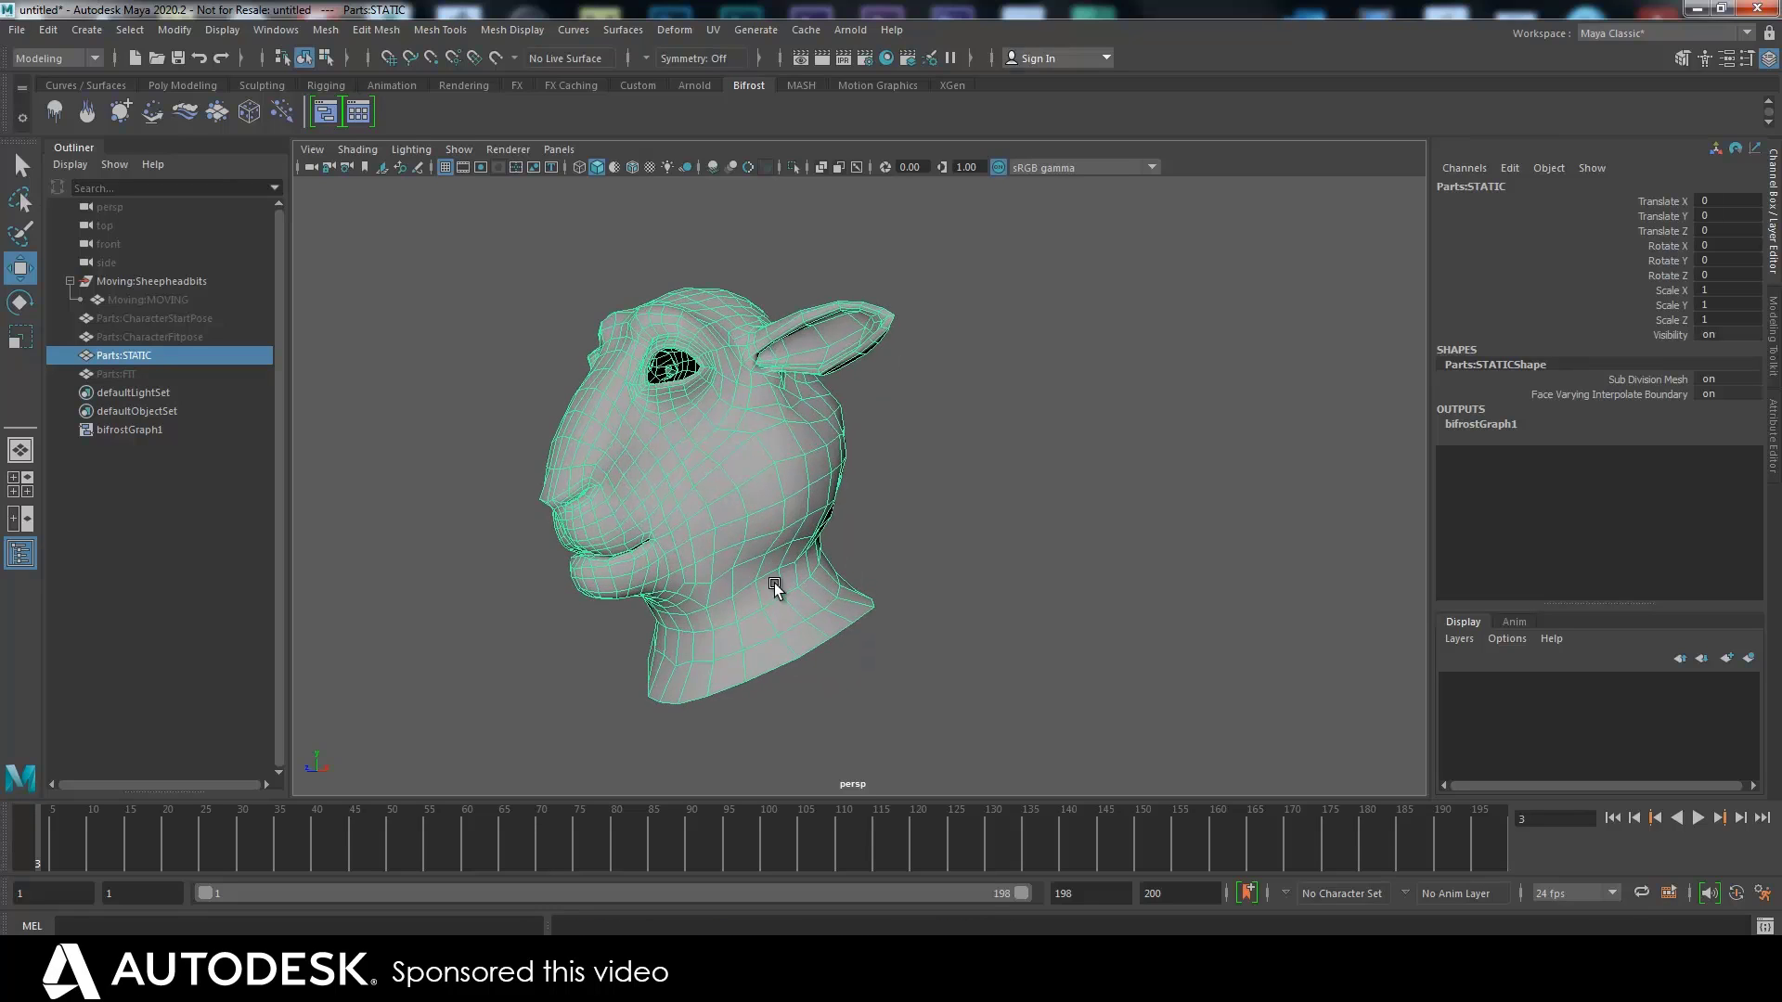
alt+middle_drag(776, 581, 835, 558)
alt+drag(867, 513, 777, 494)
Hide the Parts:STATIC head and show the overlapping Parts:CharacterFitpose and Parts:FIT heads instead
key(h)
click(148, 338)
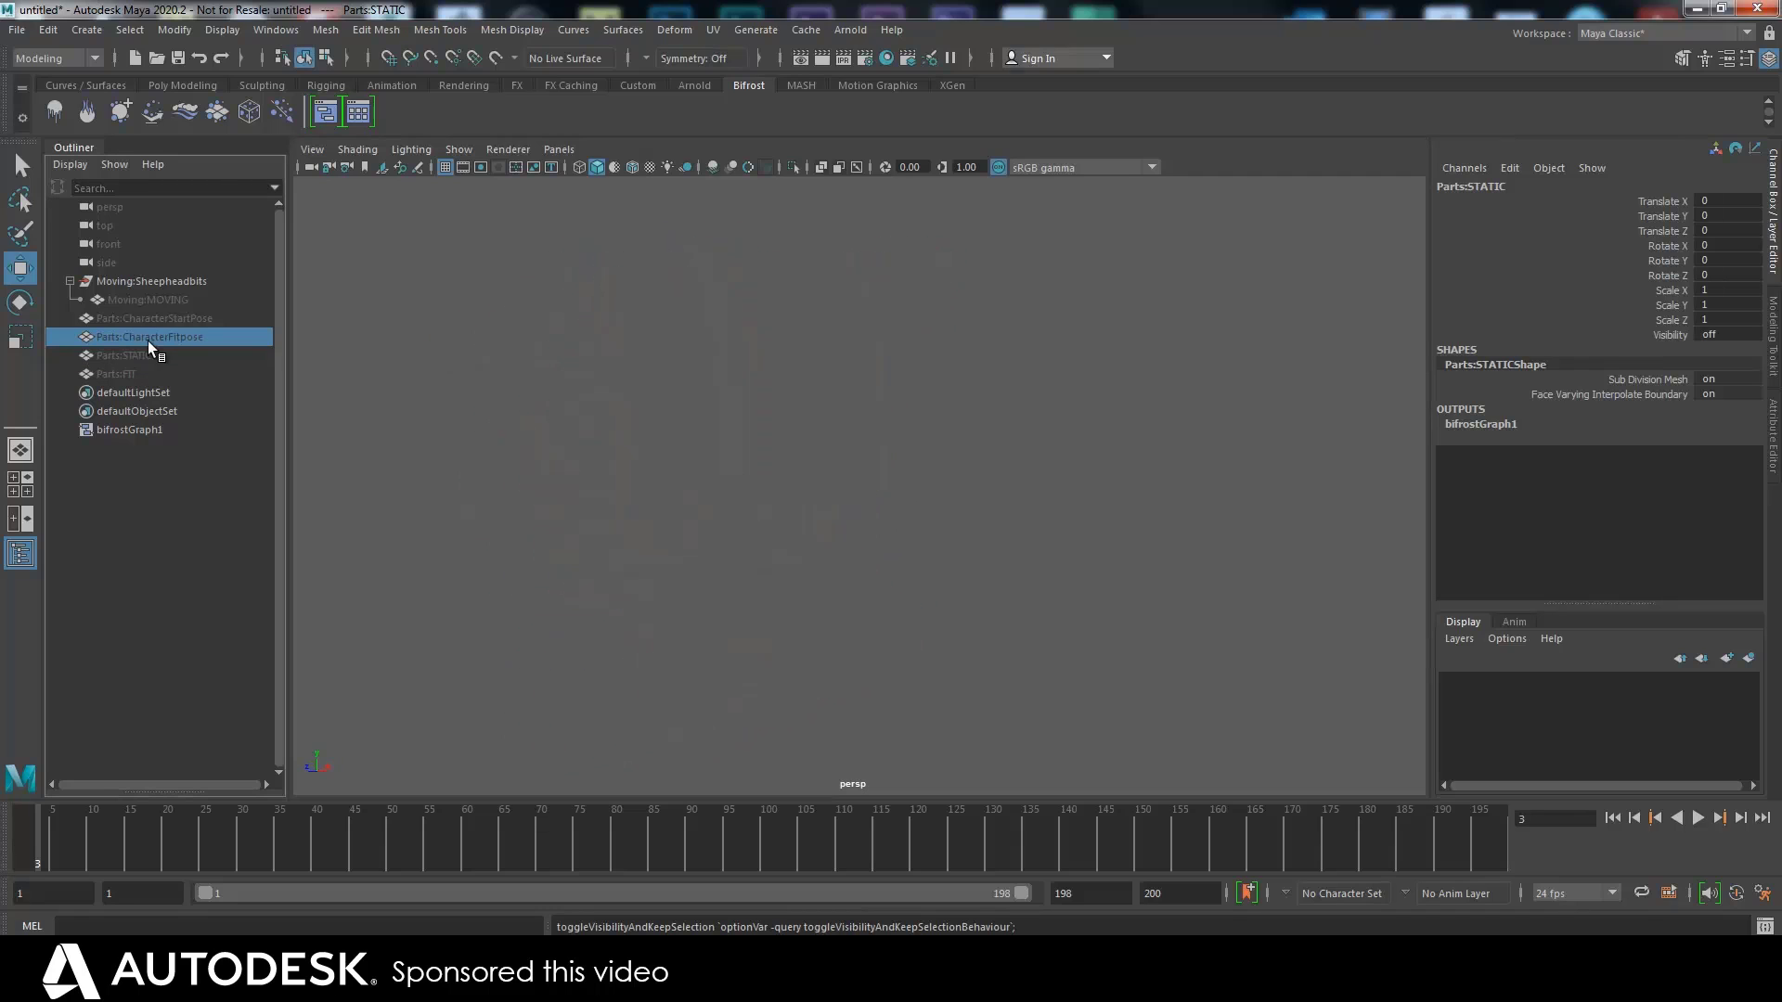
key(h)
click(181, 318)
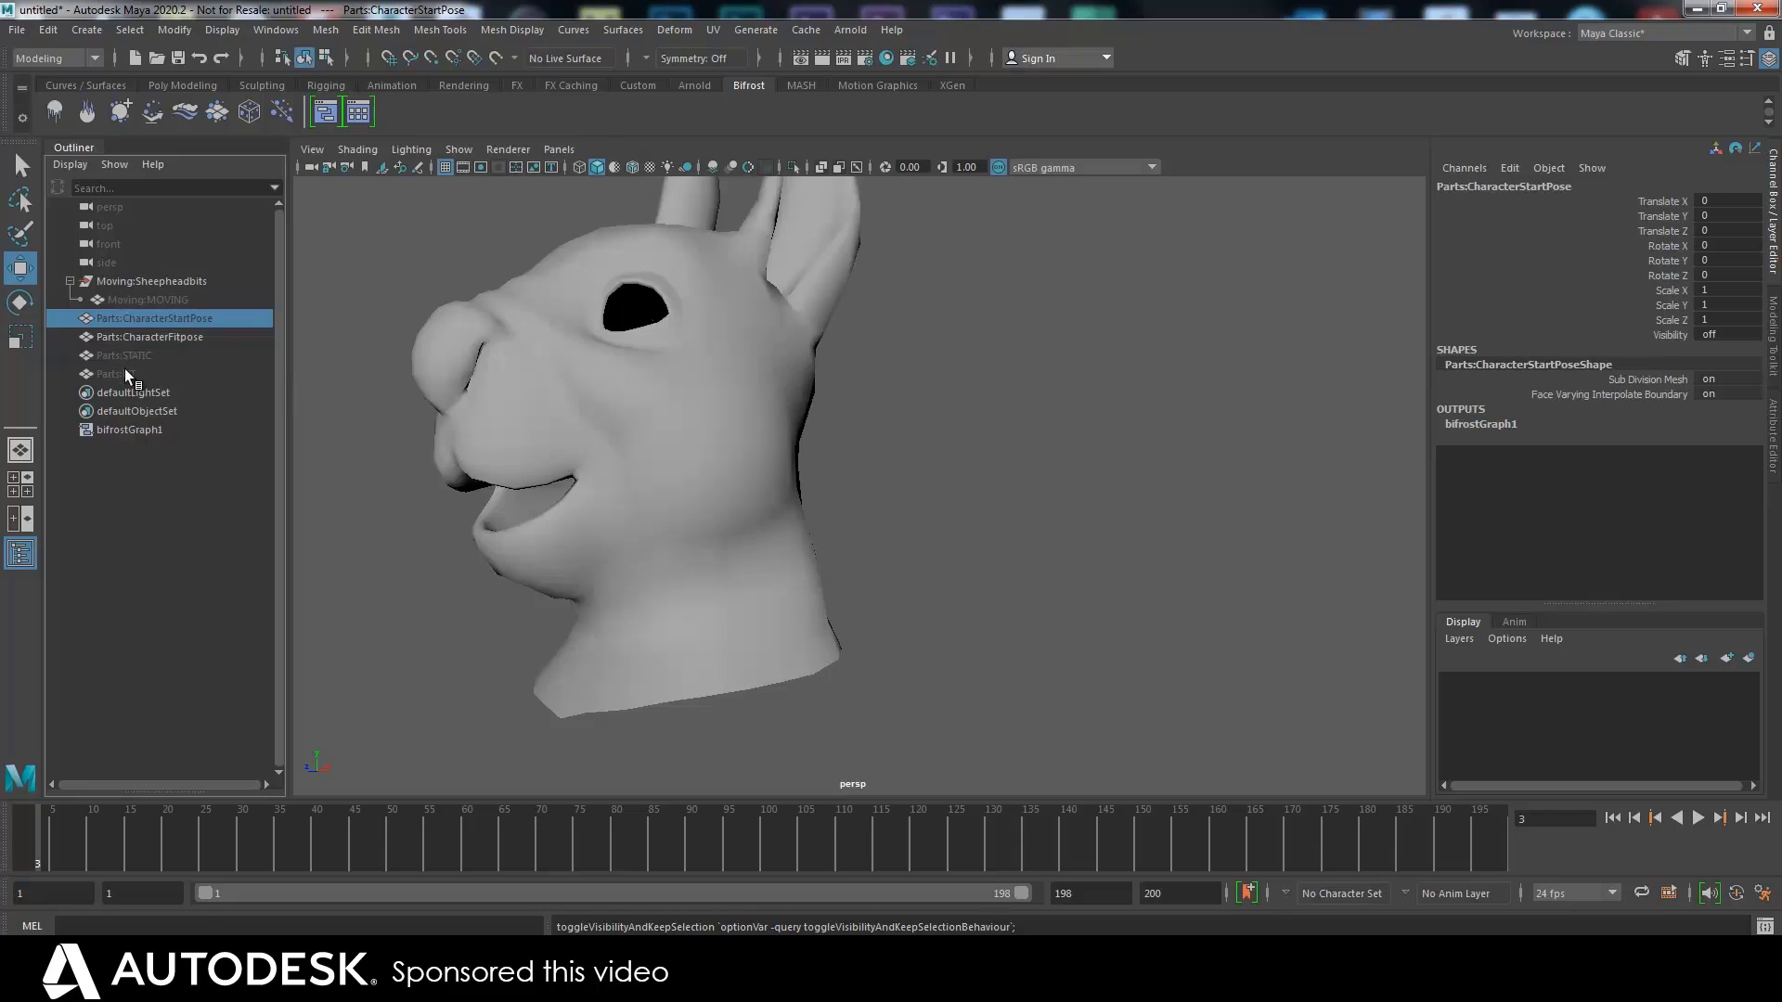
click(121, 374)
key(h)
alt+drag(926, 412, 948, 471)
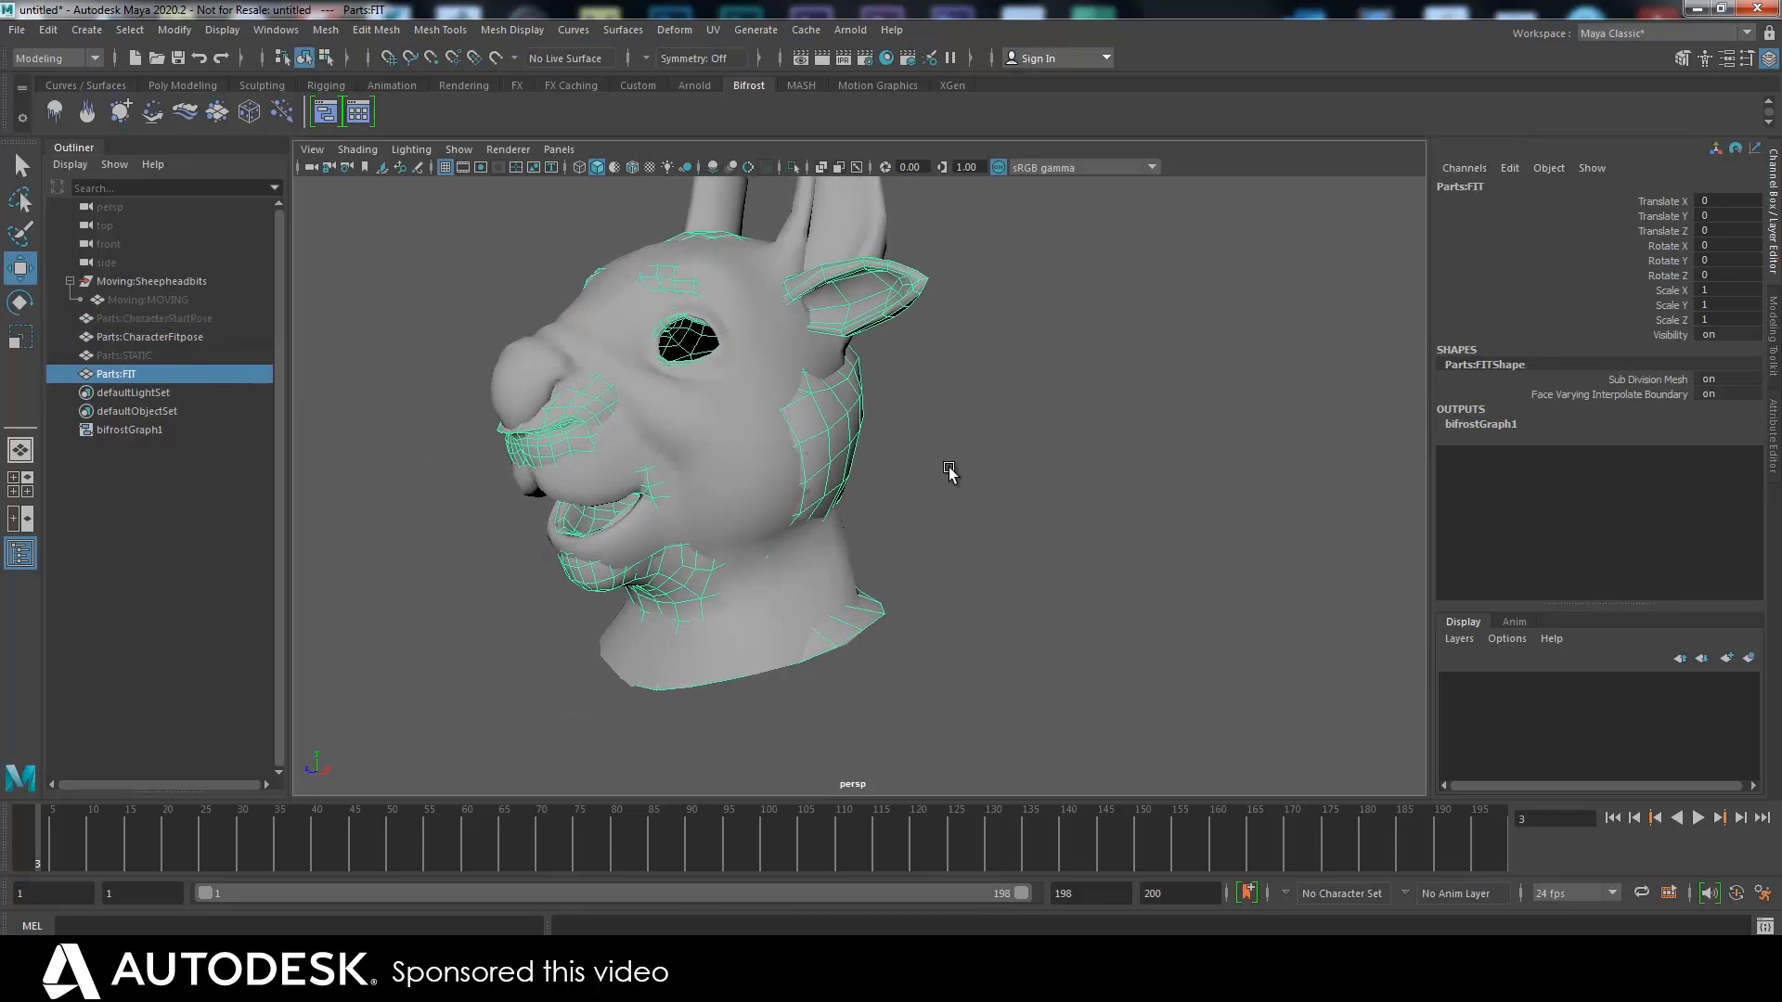
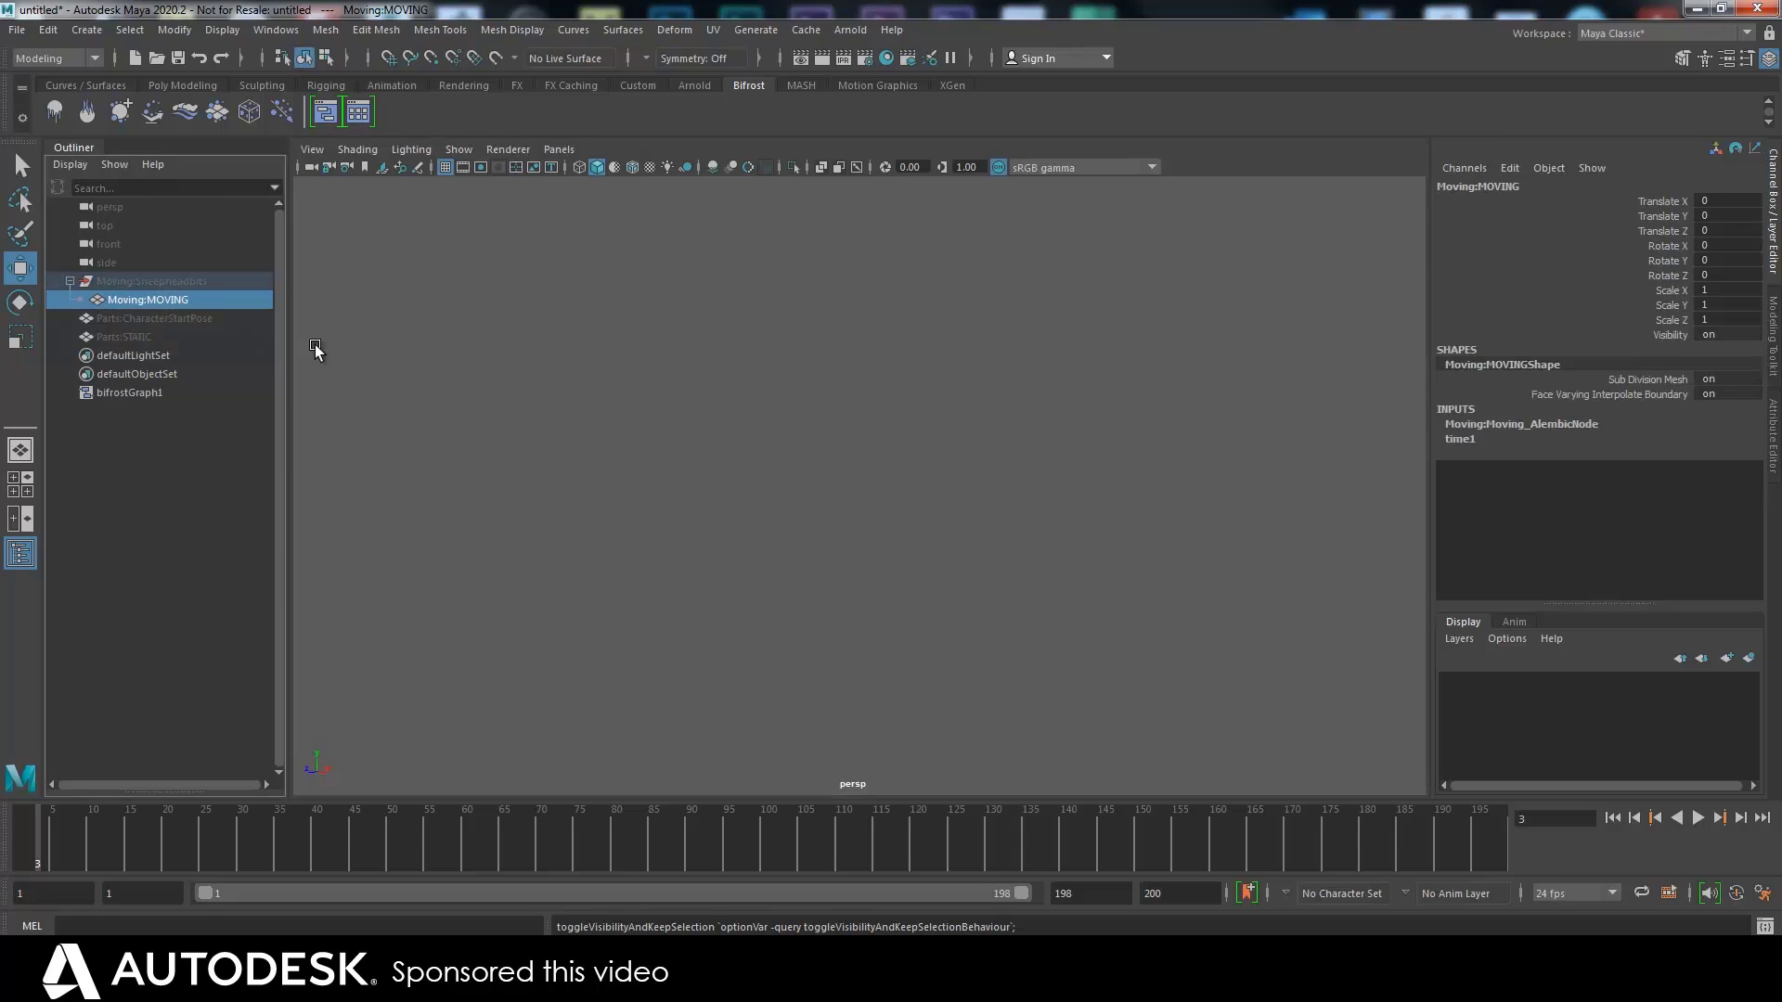
Show the Moving:Sheepheadbits group with its Moving:MOVING mesh, and select Parts:STATIC
key(h)
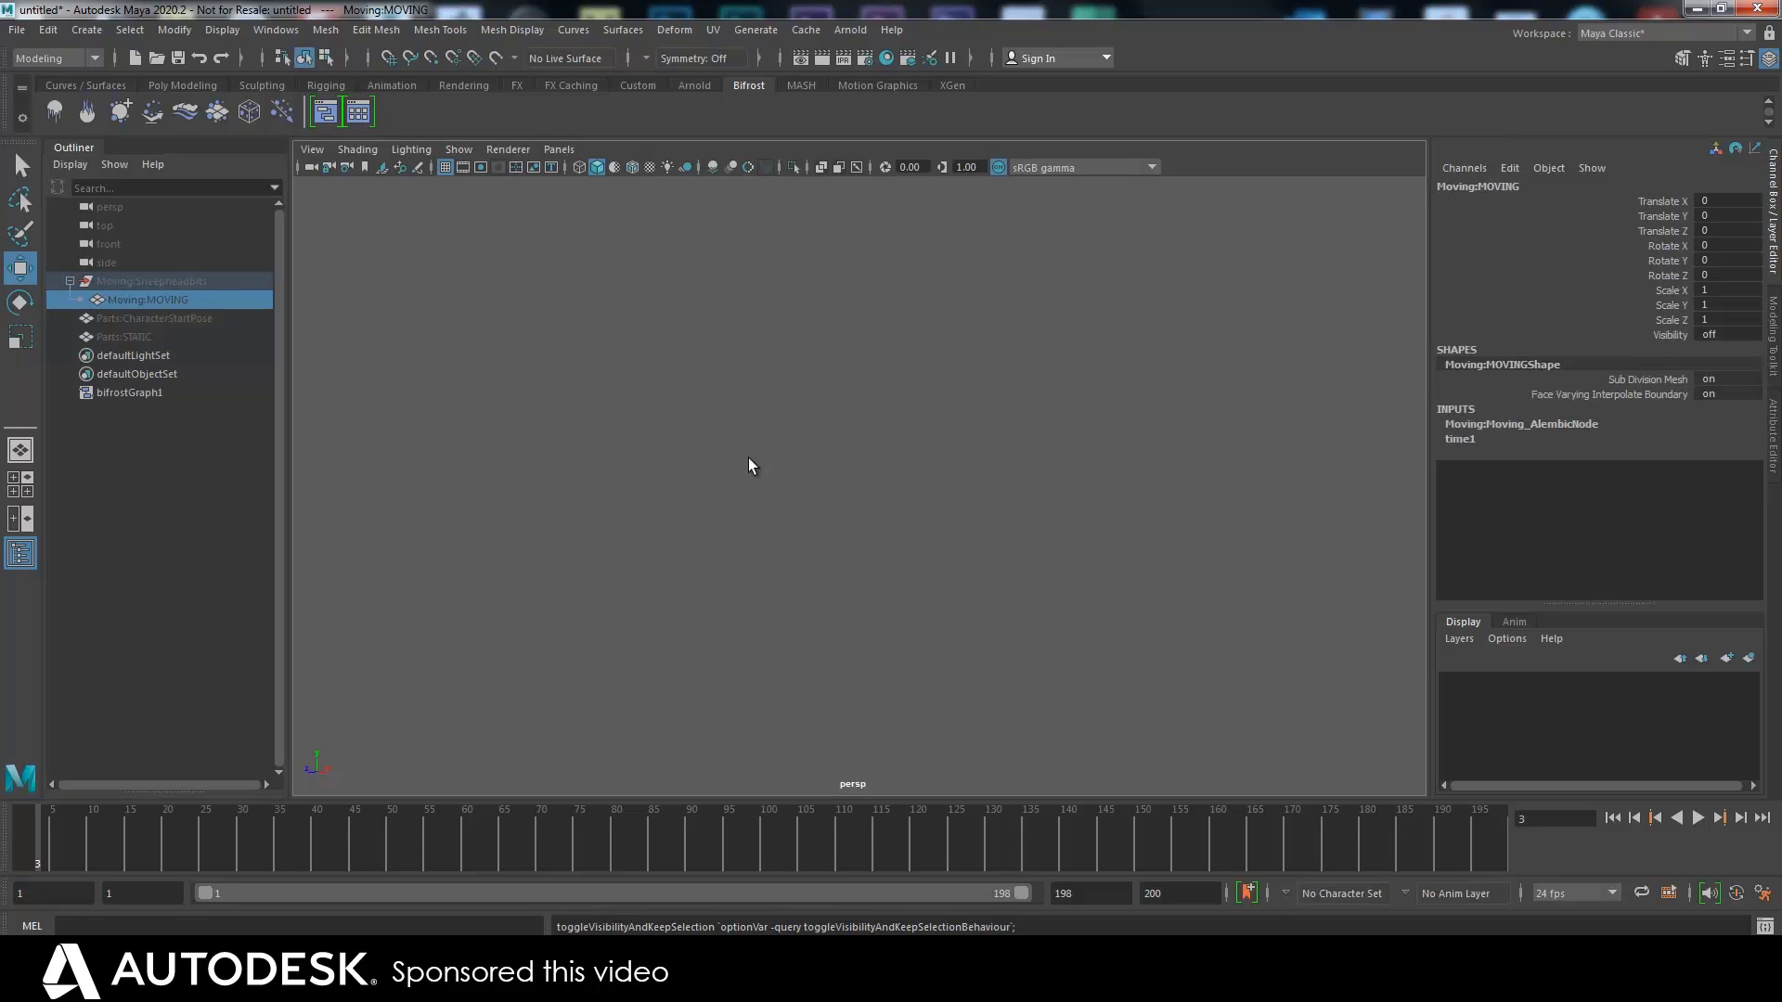
click(160, 281)
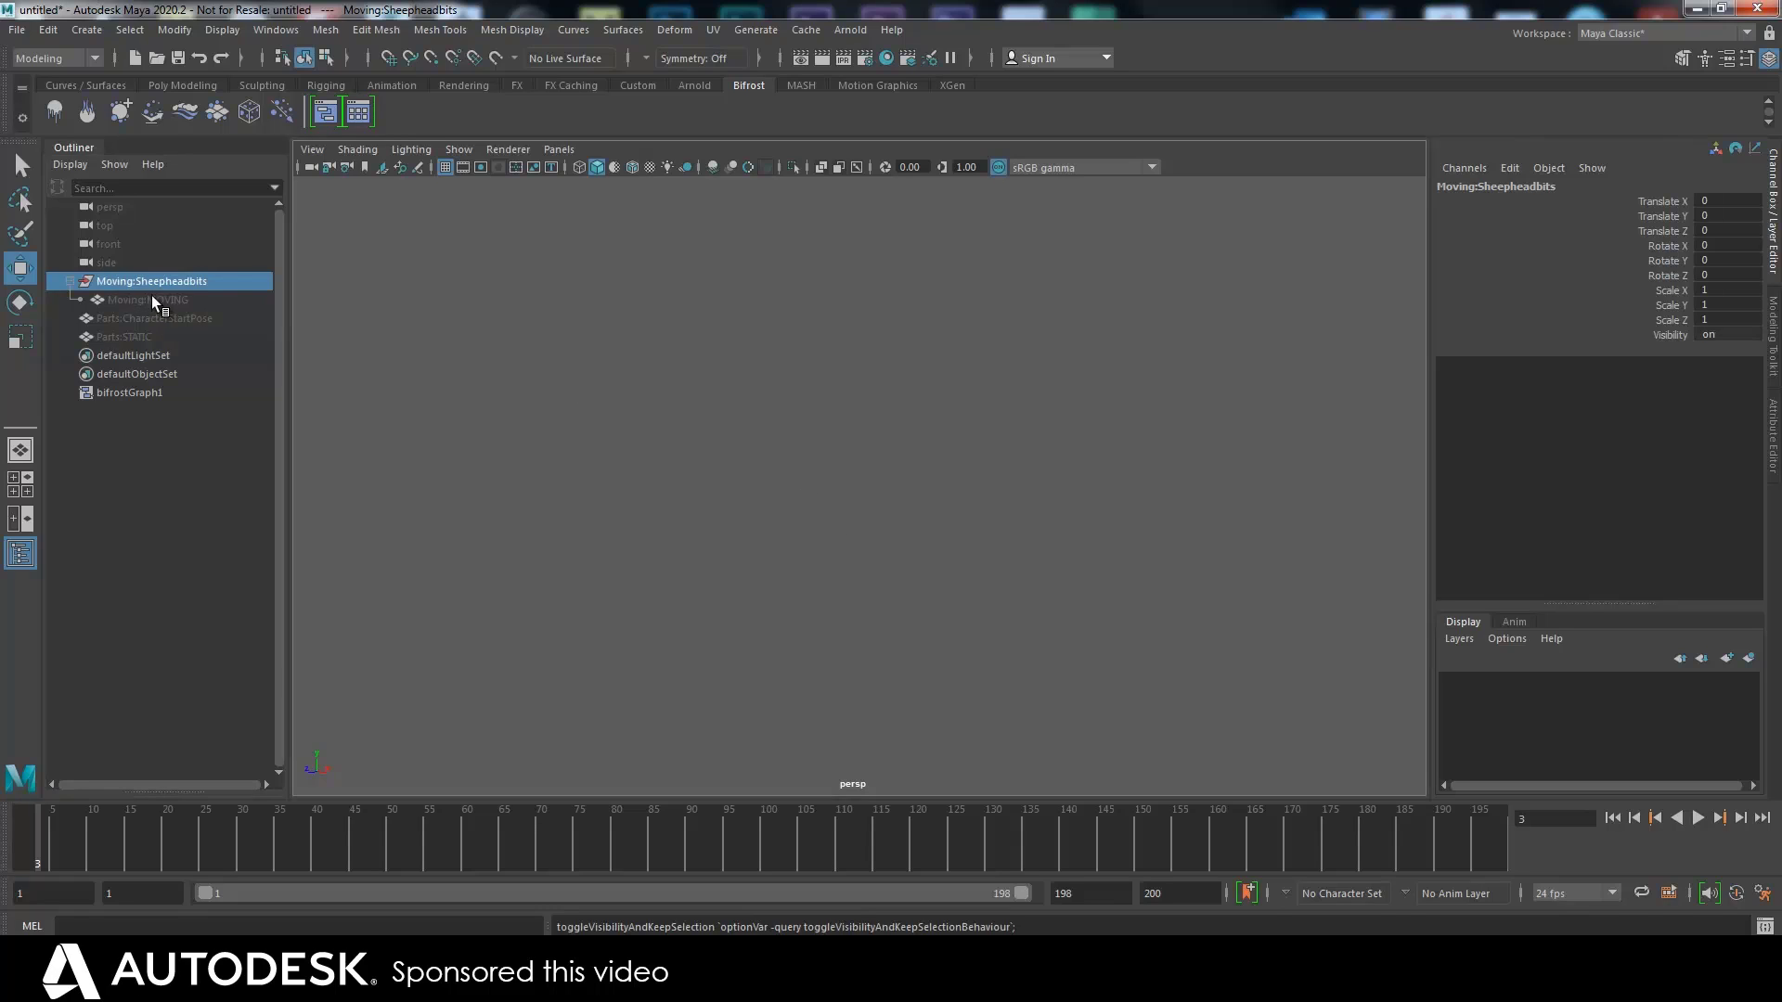
click(149, 299)
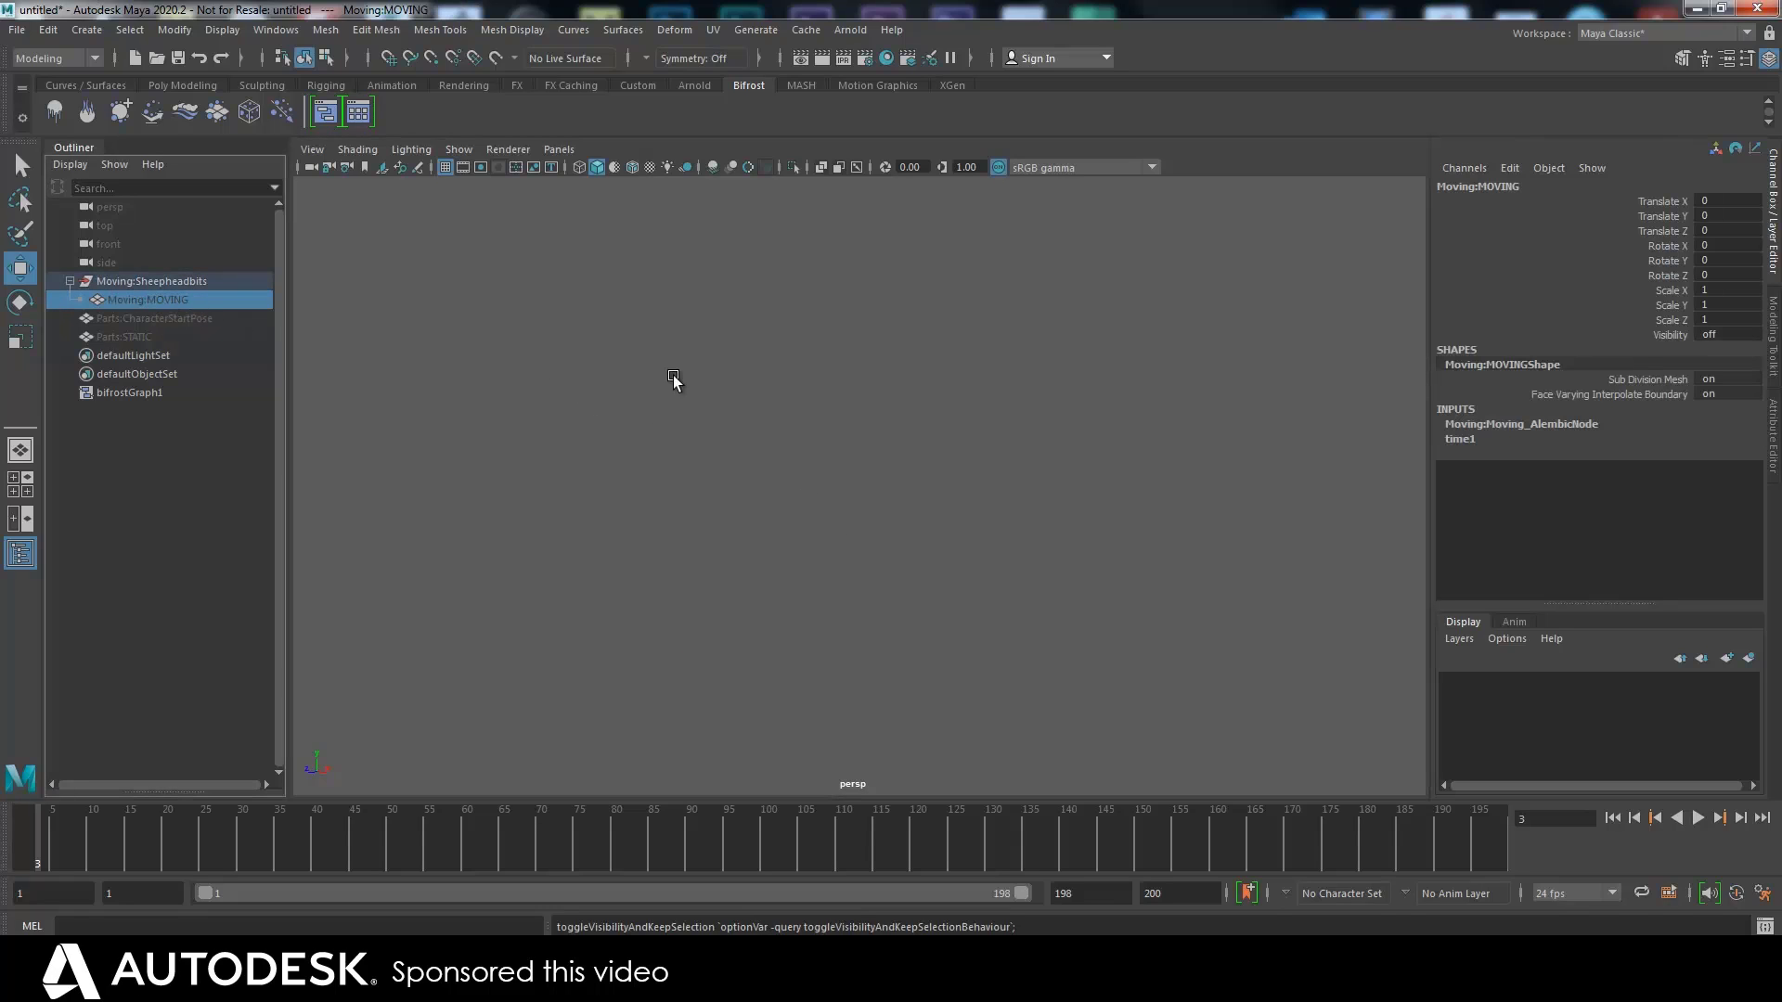
key(h)
click(144, 338)
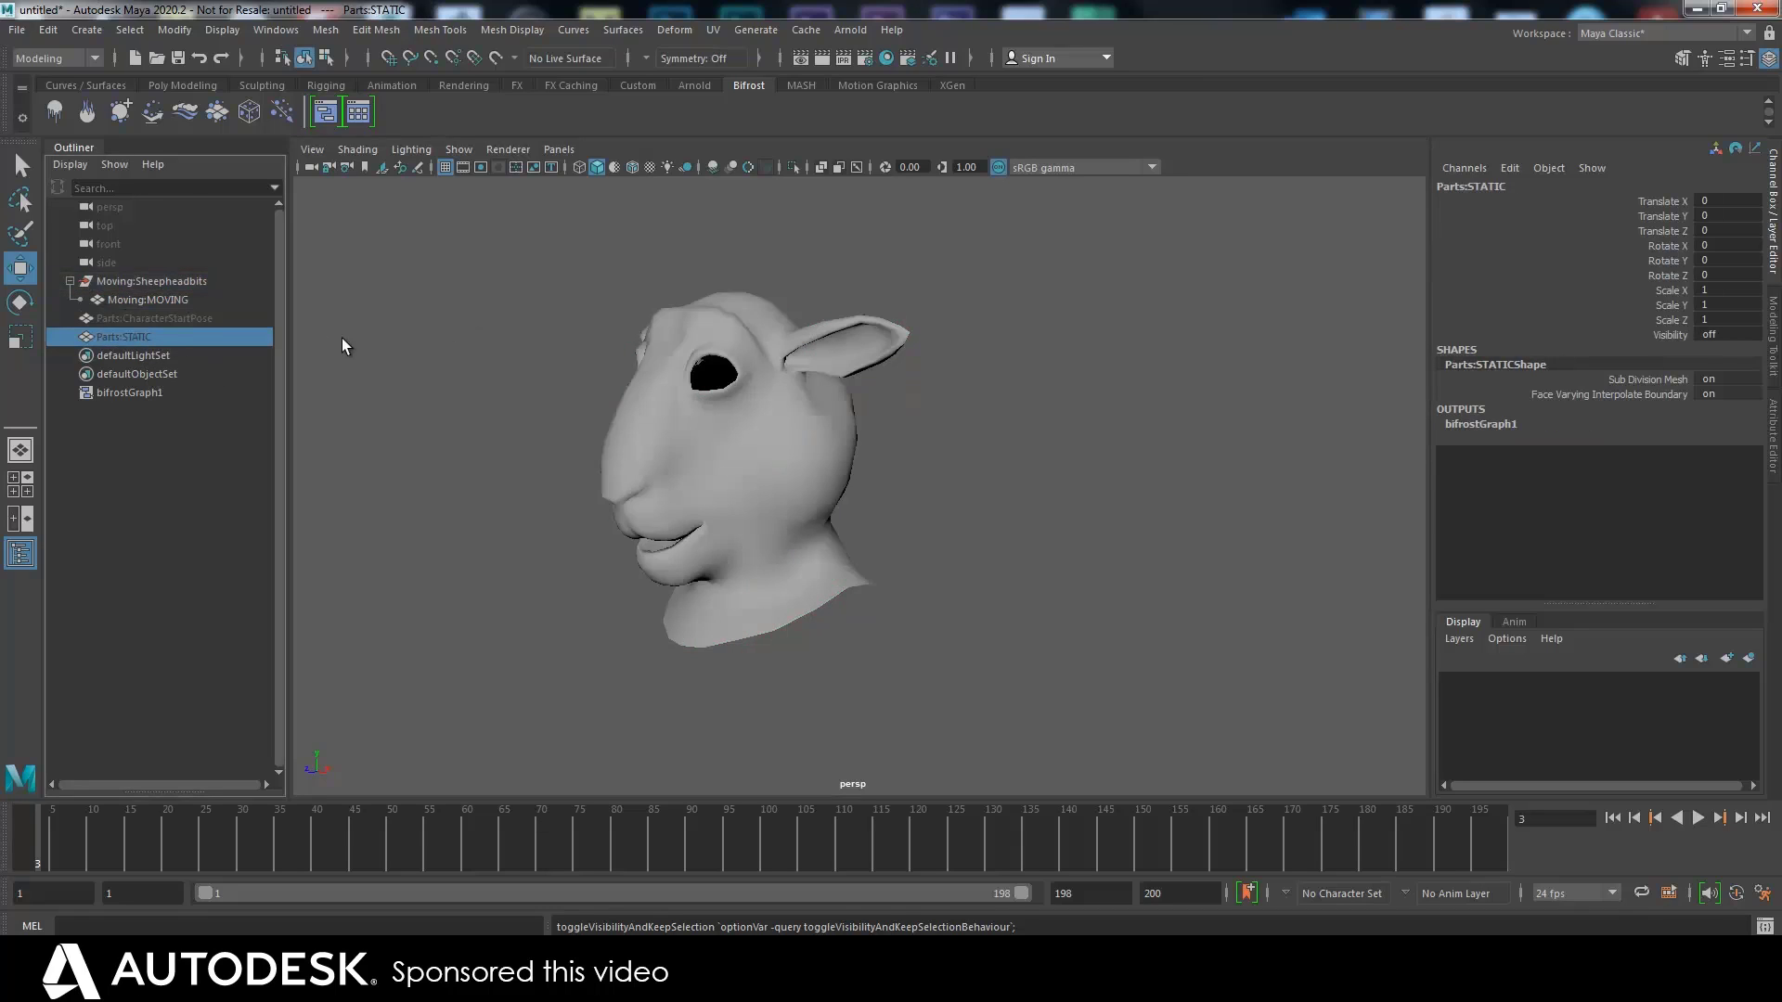
Undo the recent visibility changes and the removal of the Parts:CharacterFitpose and Parts:FIT meshes
key(ctrl+z)
key(ctrl+z)
key(ctrl+z)
key(ctrl+z)
key(ctrl+z)
key(ctrl+z)
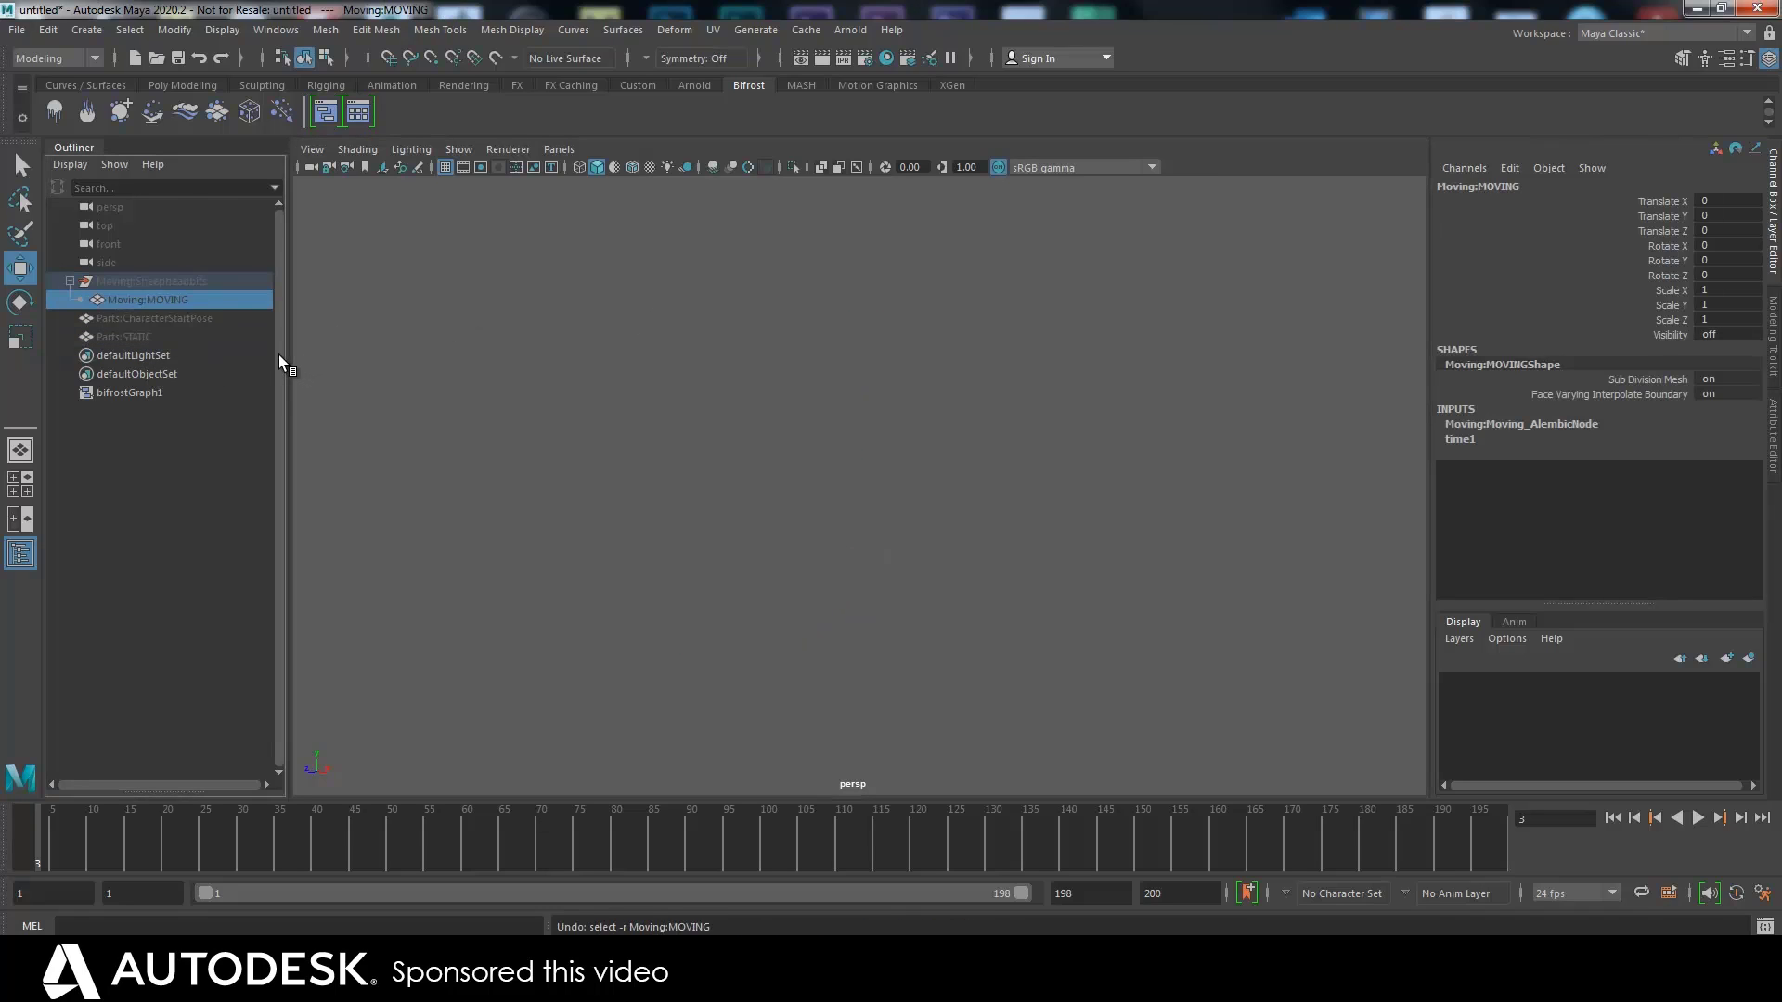
key(ctrl+z)
key(ctrl+z)
key(ctrl+z)
key(ctrl+z)
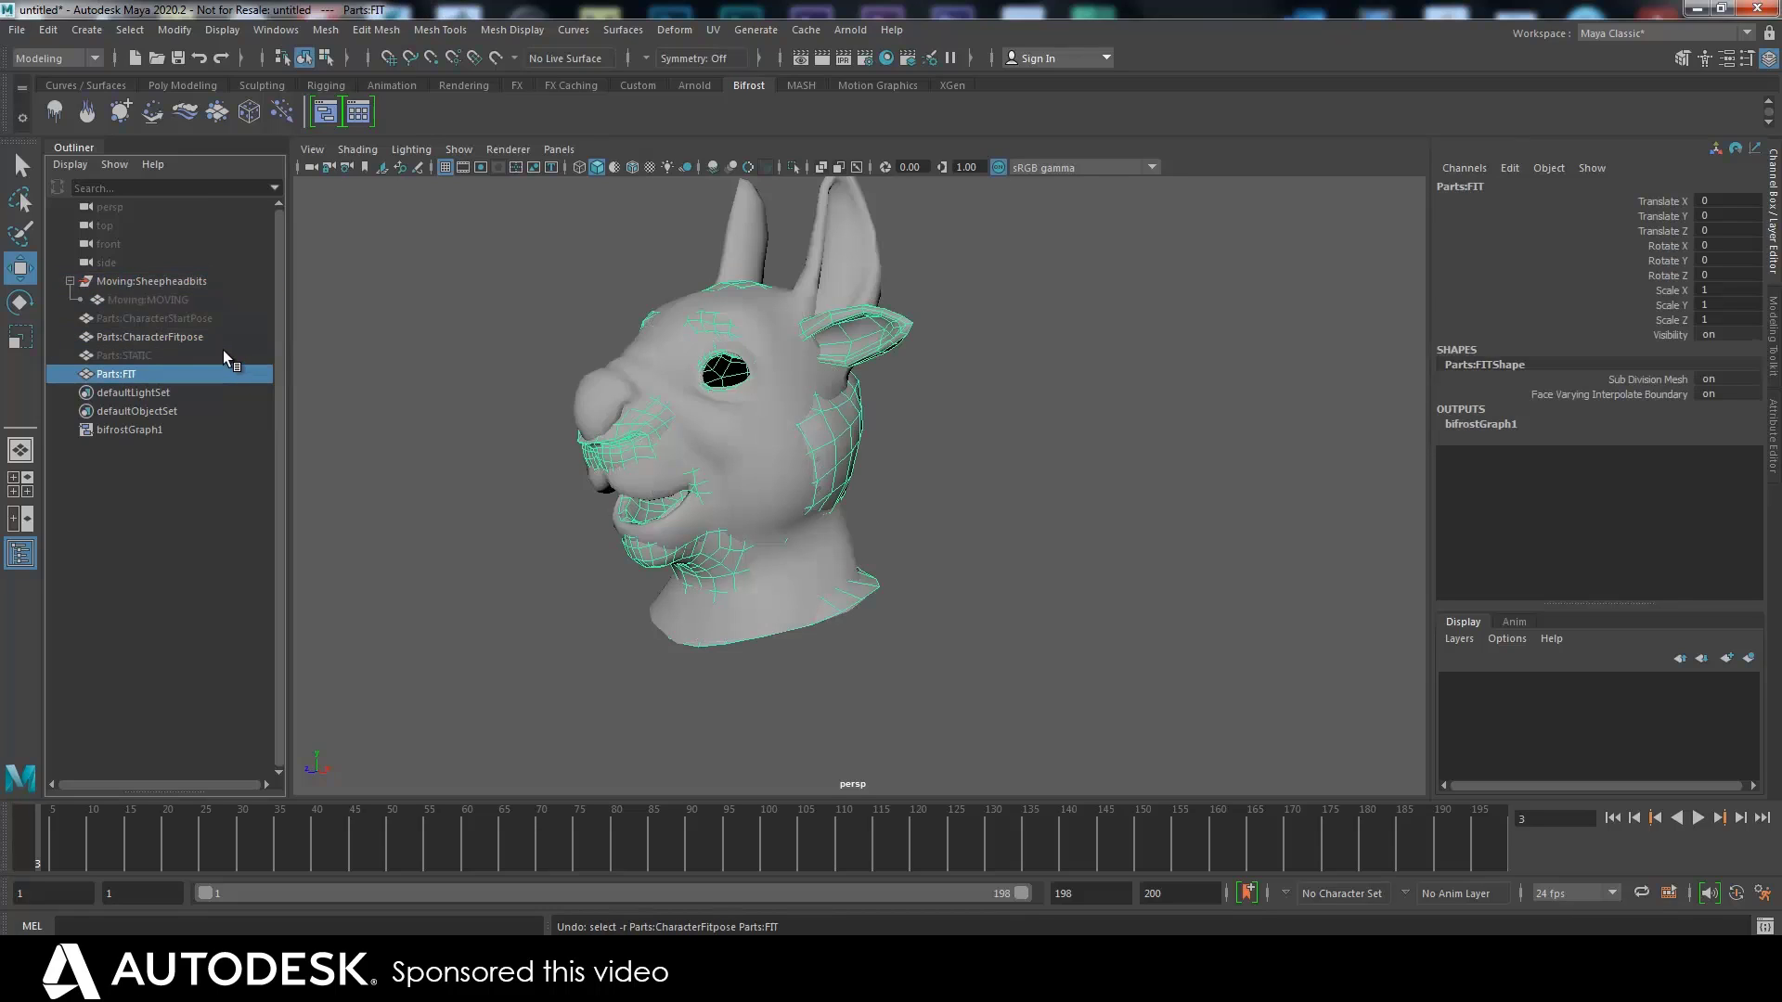
Point out the moving and static meshes in the scene list, and show the Parts:CharacterStartPose mesh
click(126, 318)
click(162, 298)
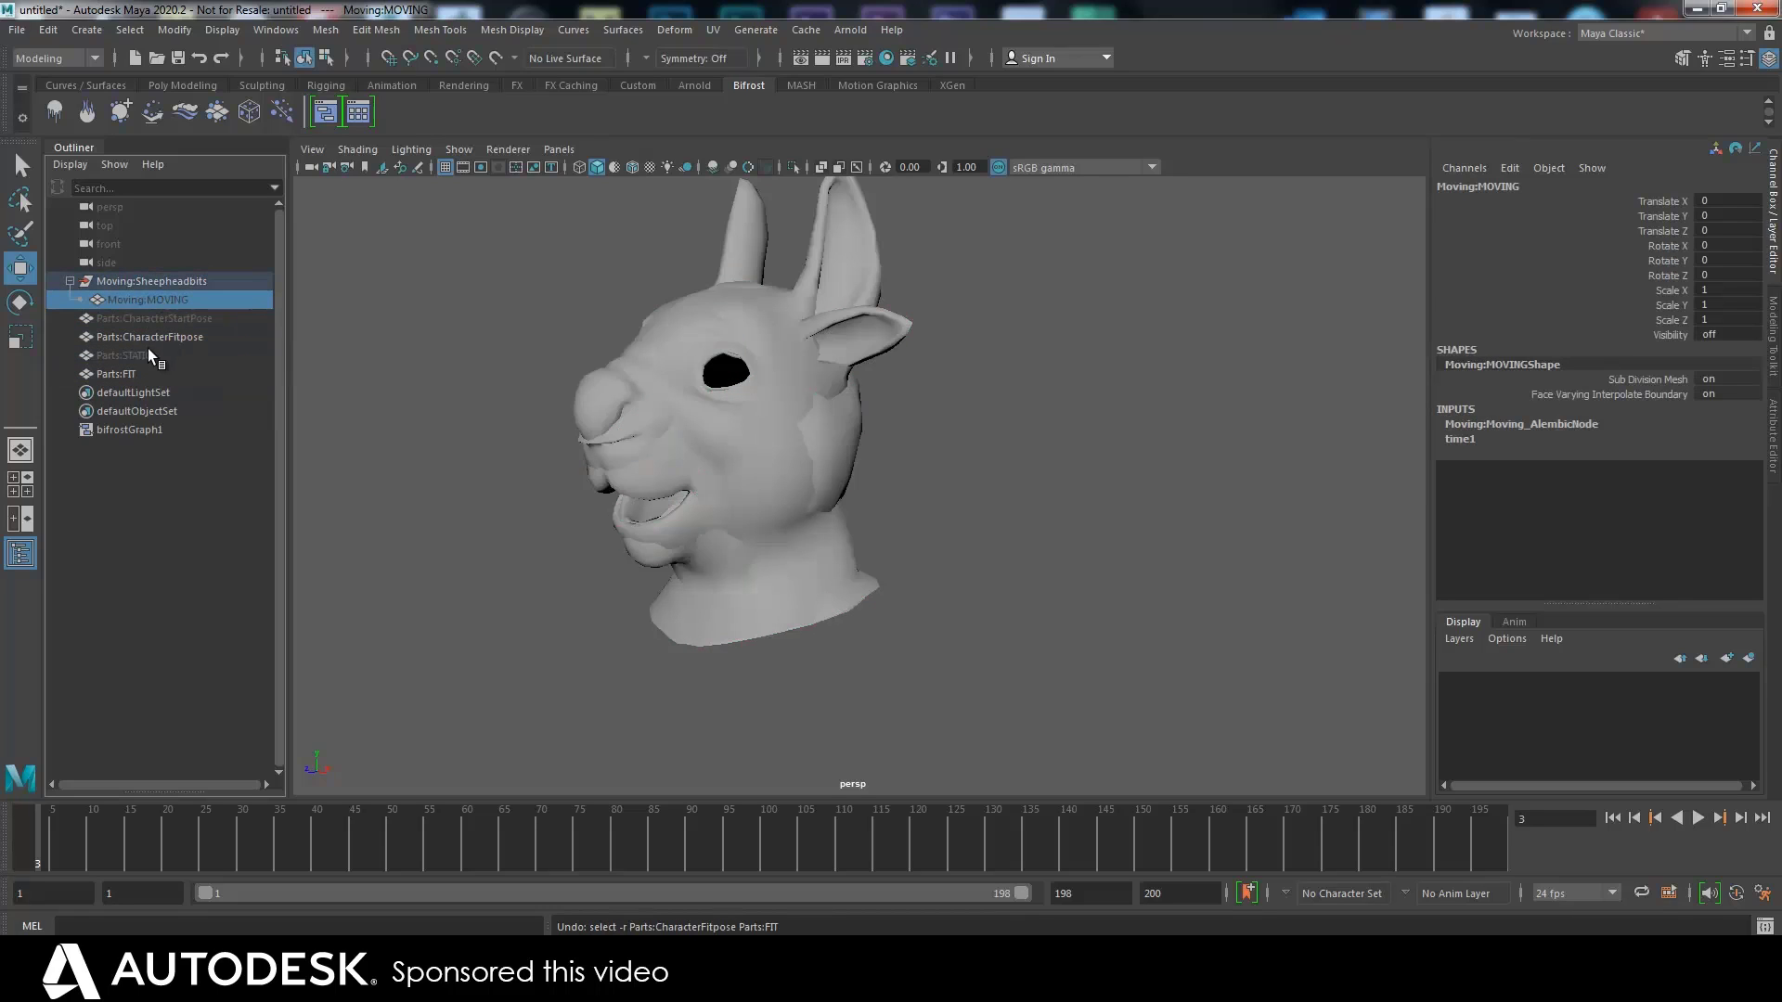
click(148, 355)
click(148, 300)
click(150, 320)
key(h)
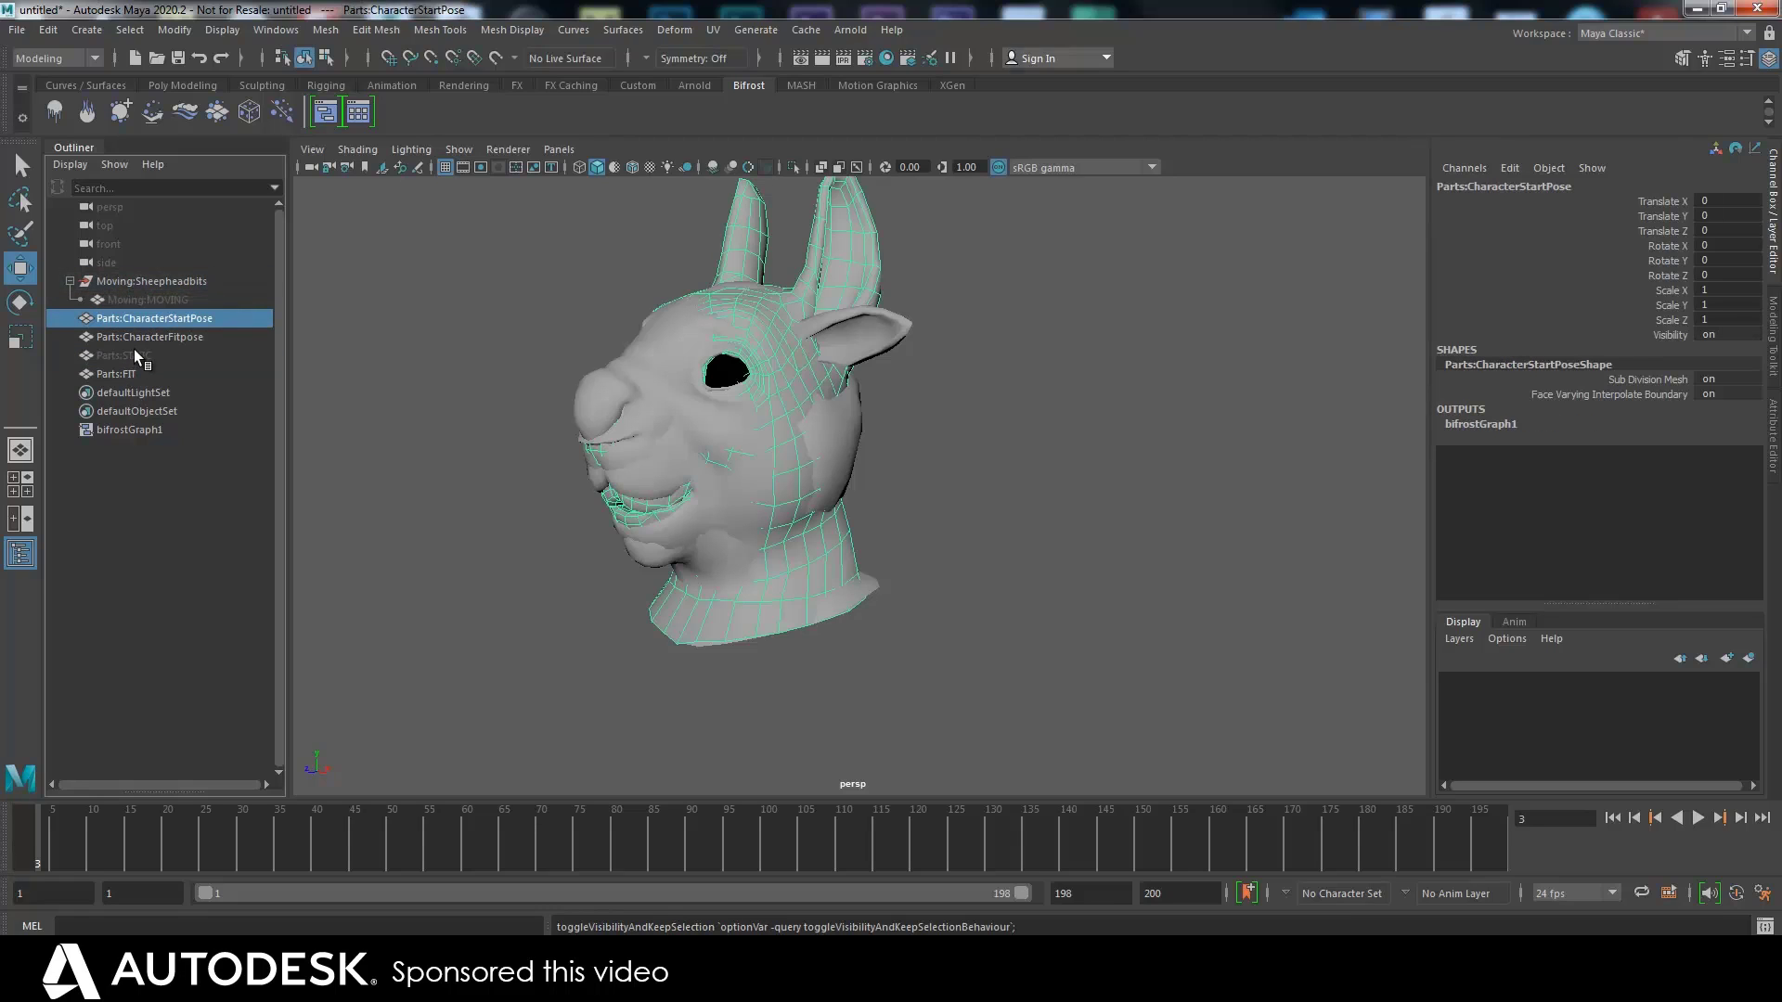
Hide the Parts:CharacterFitpose mesh and select Parts:CharacterStartPose
click(135, 355)
click(152, 316)
click(153, 336)
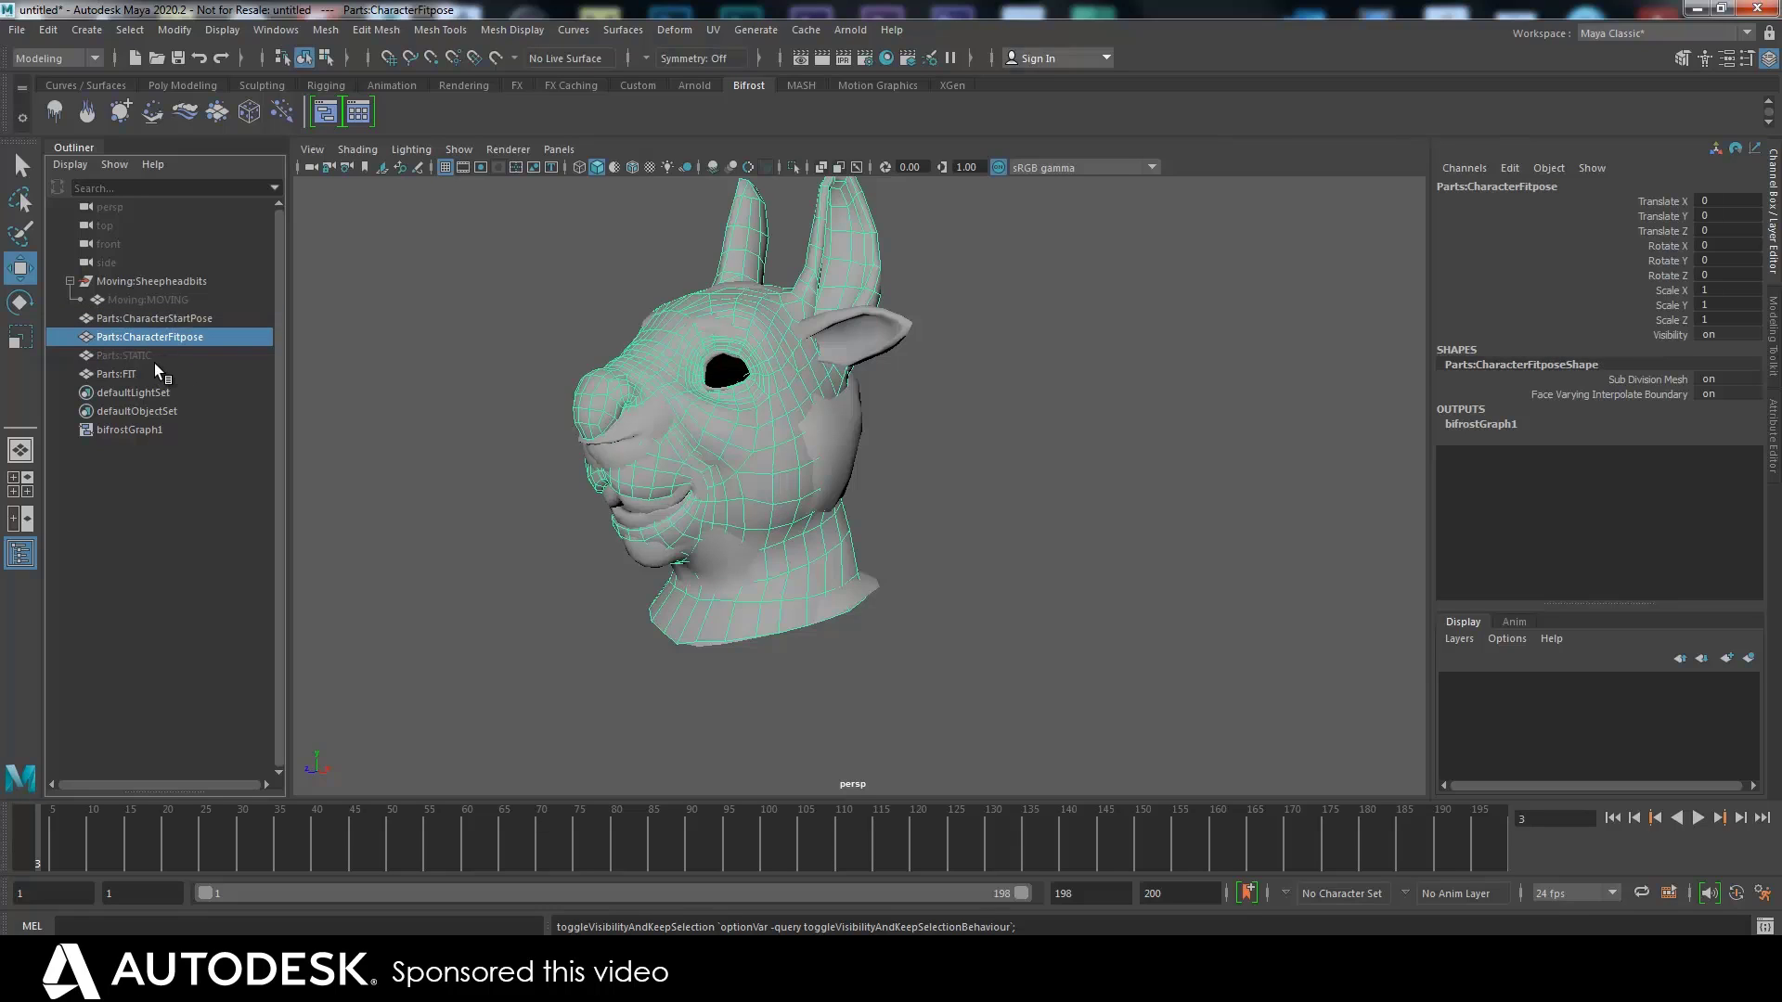
key(h)
click(139, 354)
click(147, 321)
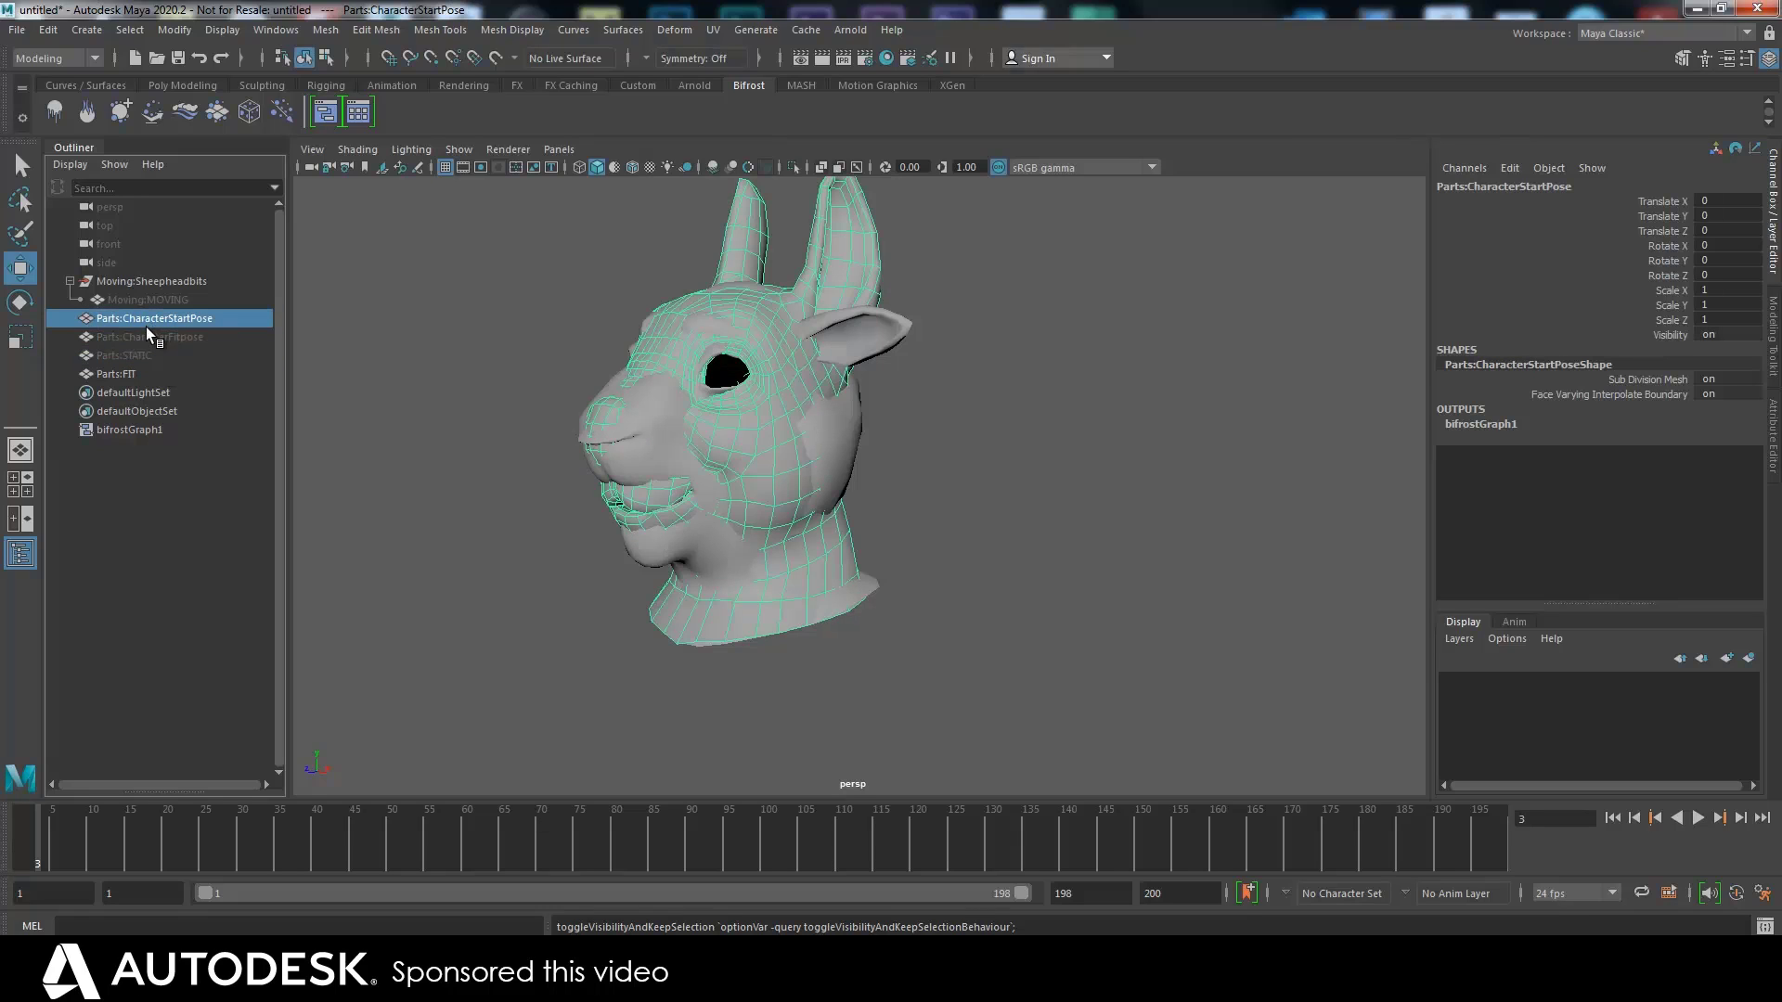
Hide the Parts:CharacterStartPose mesh and show the Parts:STATIC and Moving:MOVING meshes
key(h)
click(135, 358)
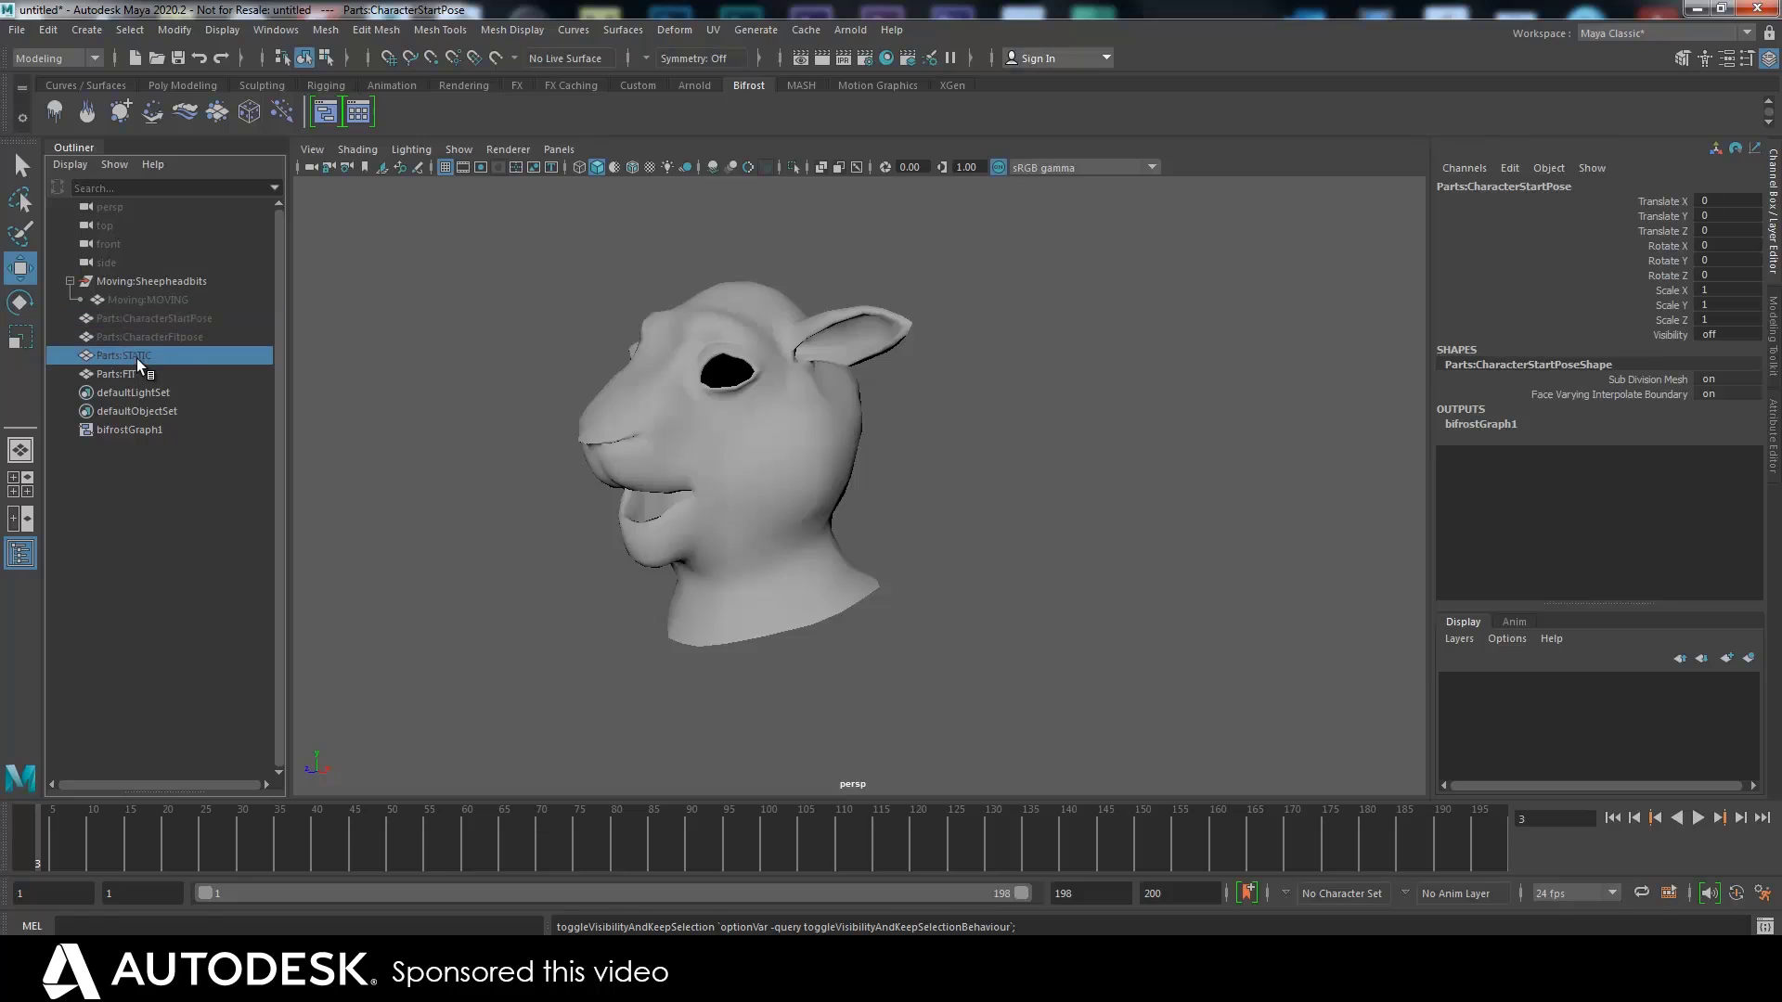
key(h)
click(151, 301)
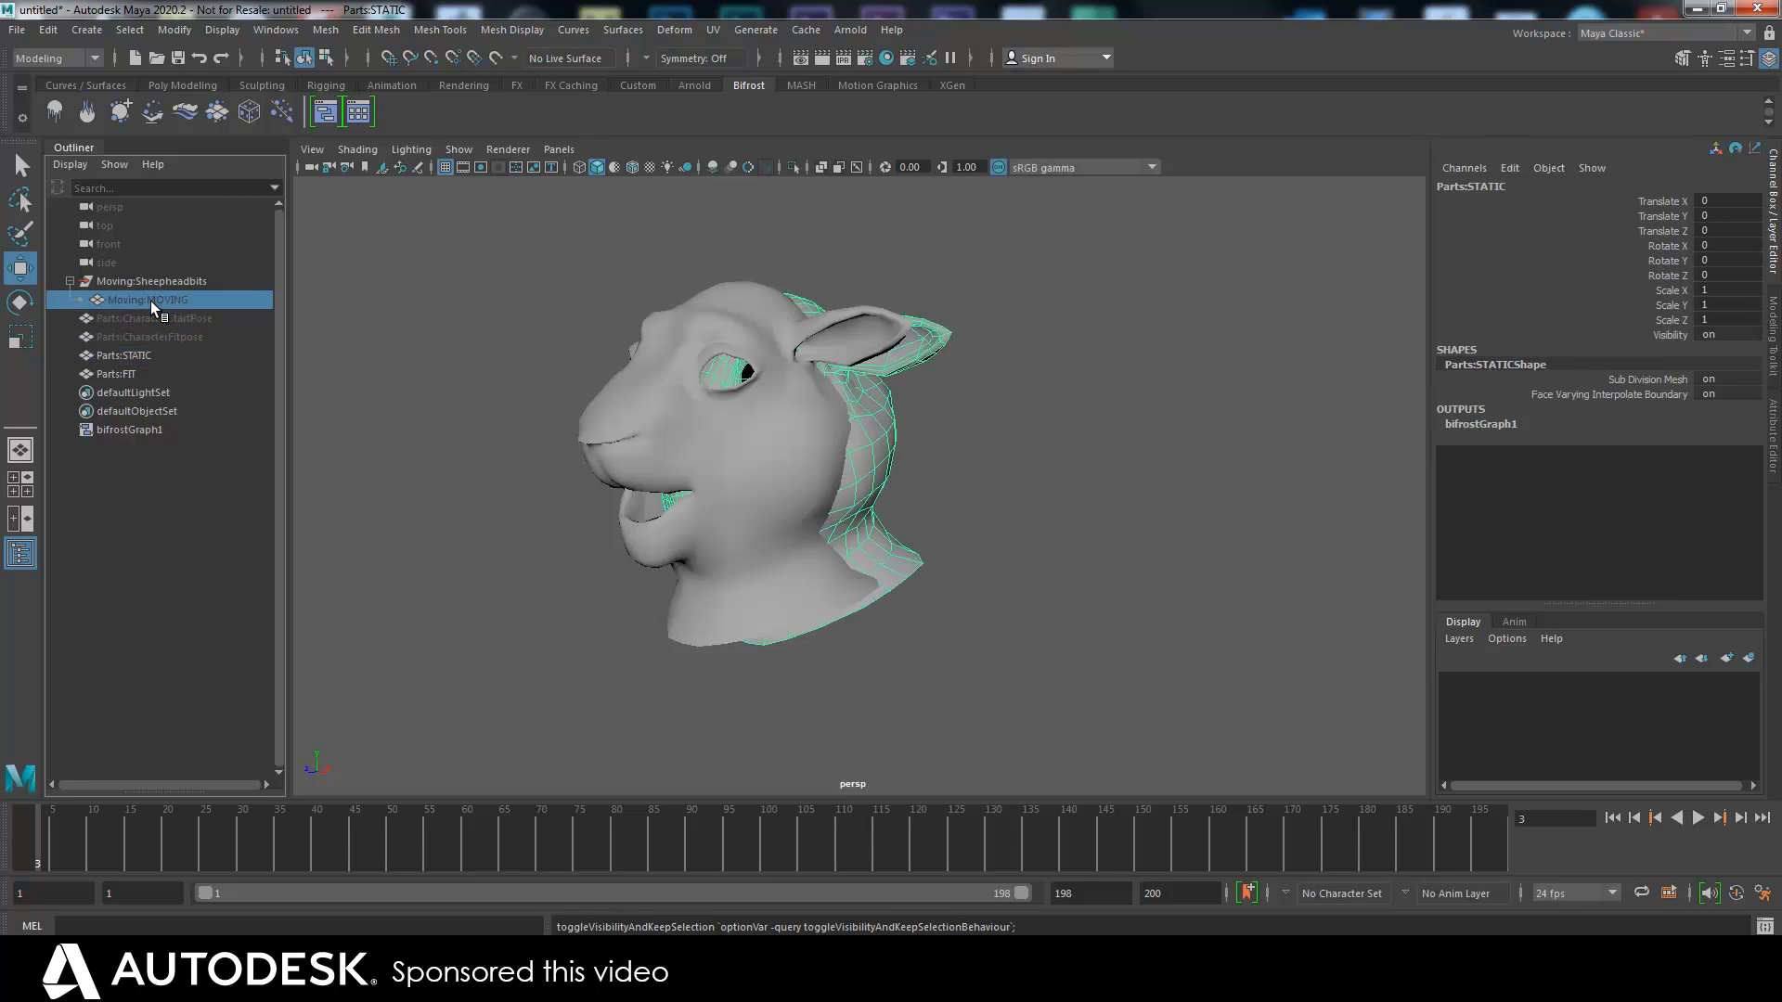
key(h)
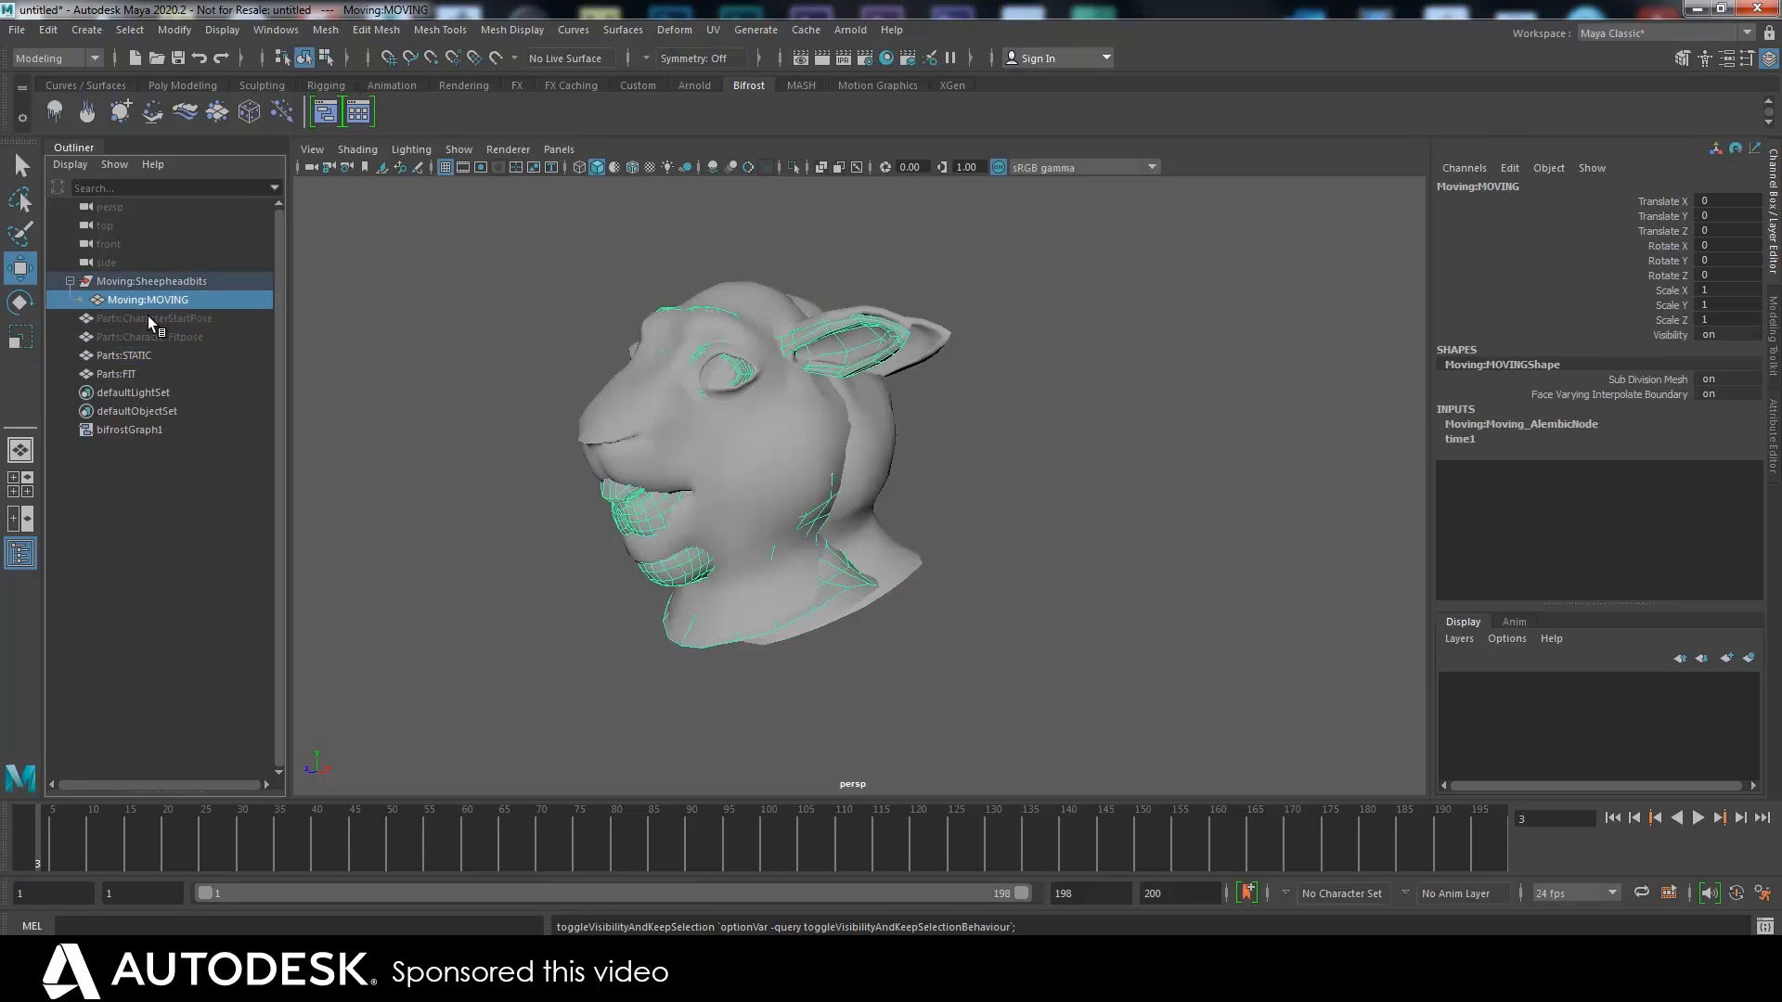
Hide the Parts:FIT mesh and select the static head mesh in the viewport
click(612, 401)
key(h)
click(736, 383)
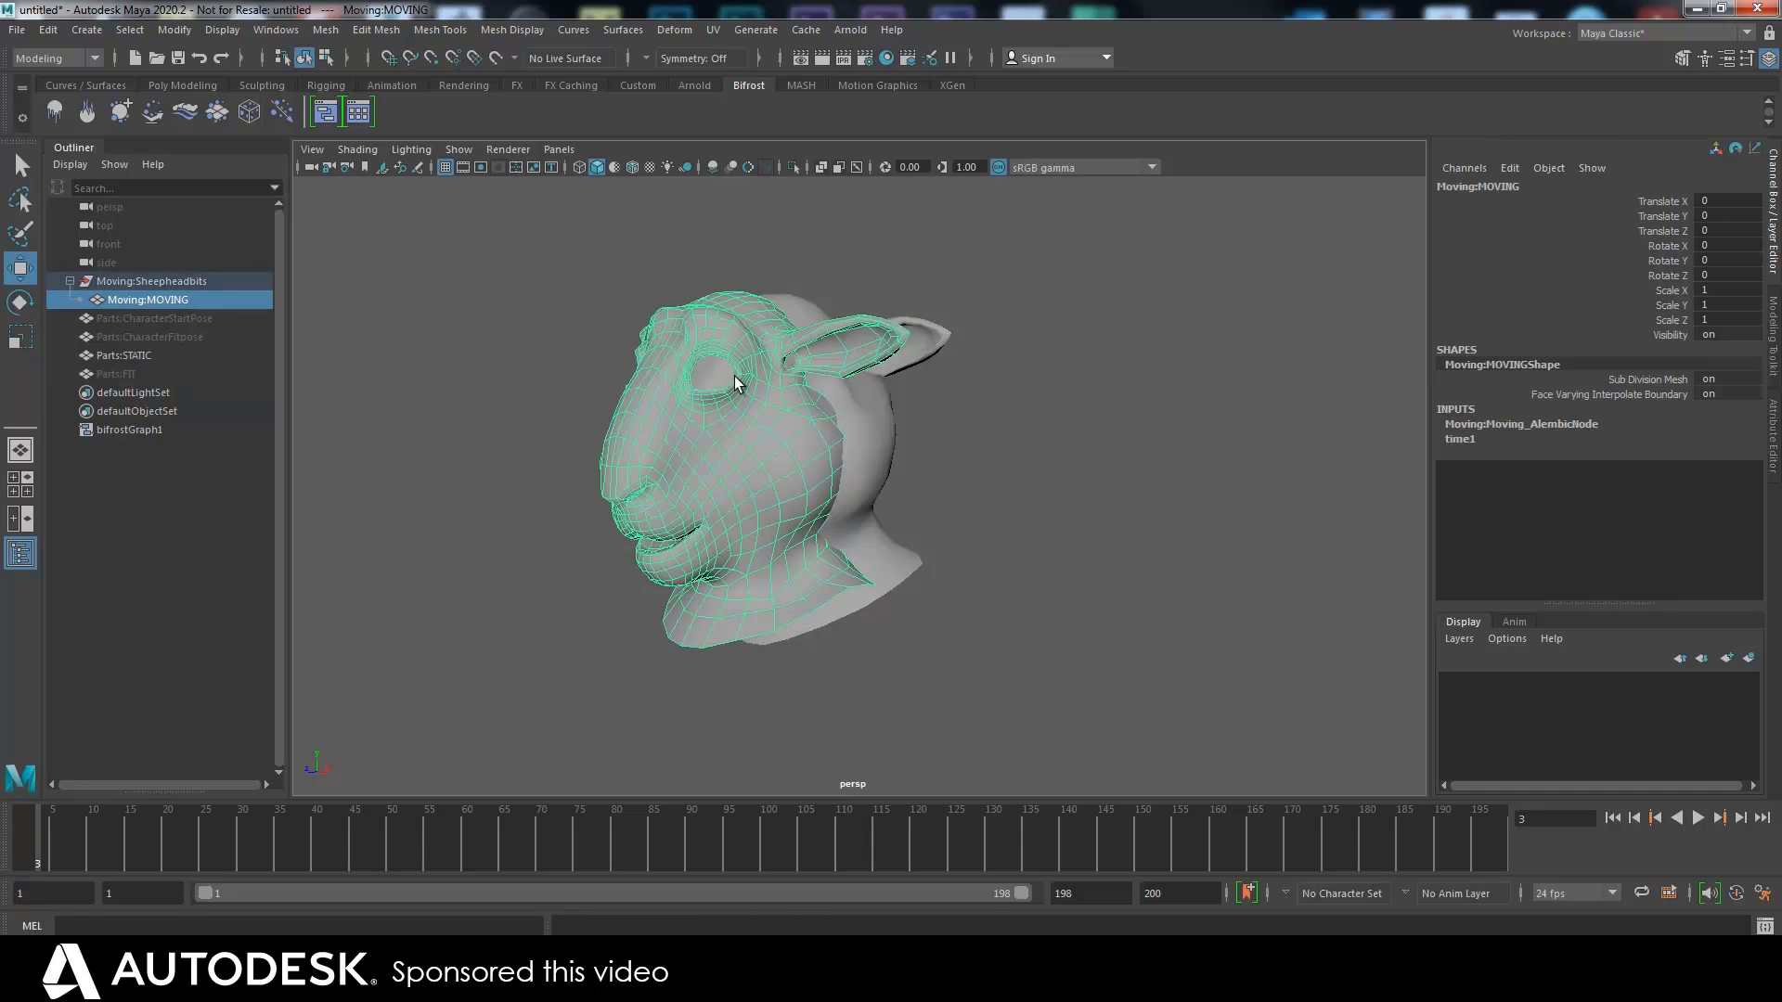
click(897, 417)
click(880, 422)
click(793, 374)
click(856, 395)
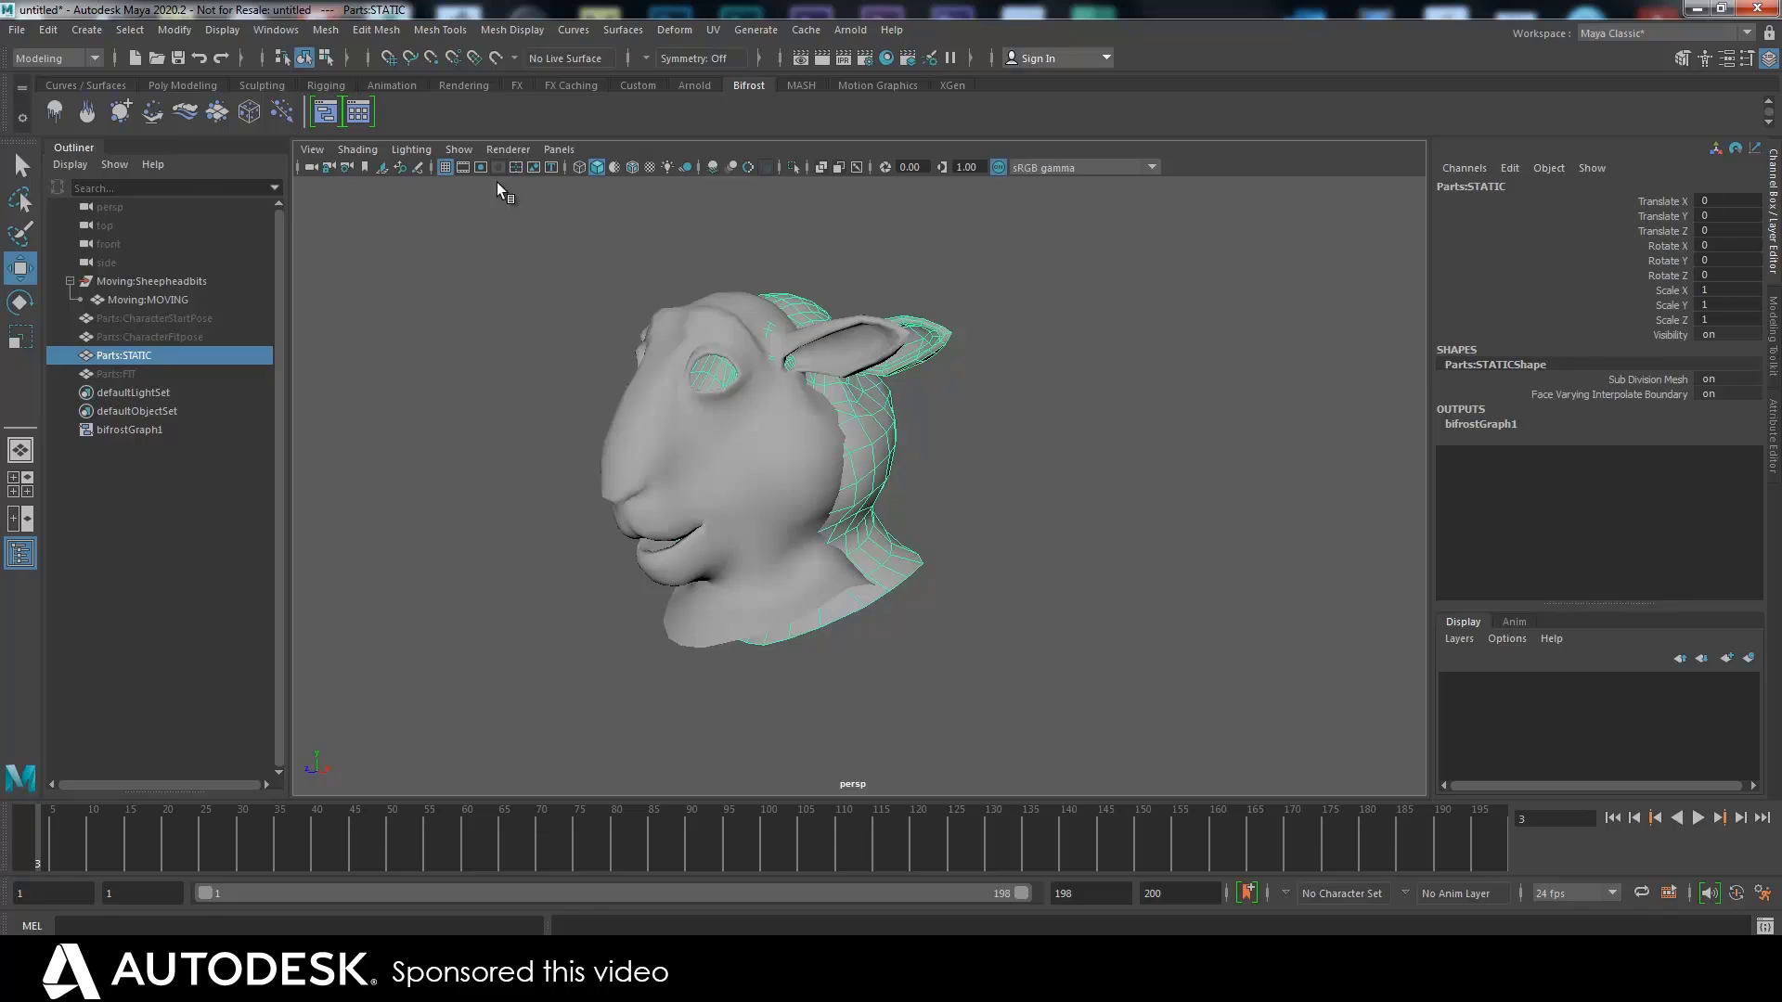
Create a new Bifrost graph and spread its input and output nodes apart
click(325, 112)
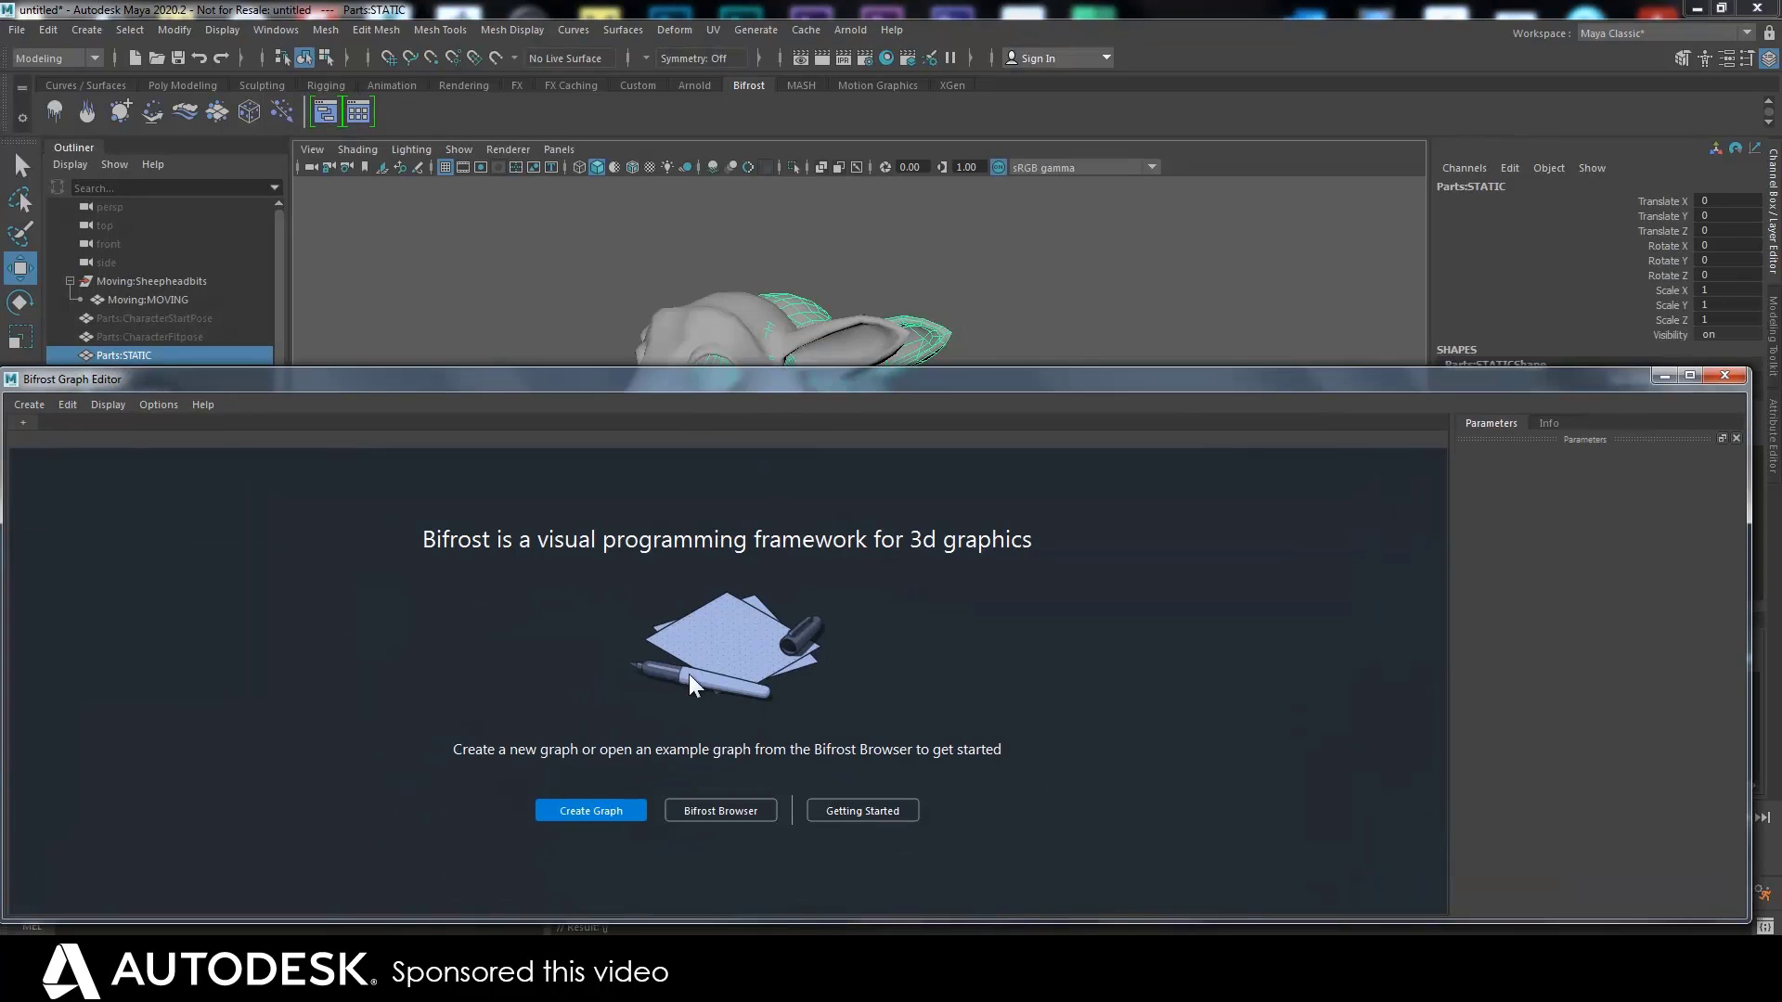
click(604, 805)
drag(799, 382, 998, 328)
drag(998, 675, 603, 586)
drag(1192, 674, 1127, 608)
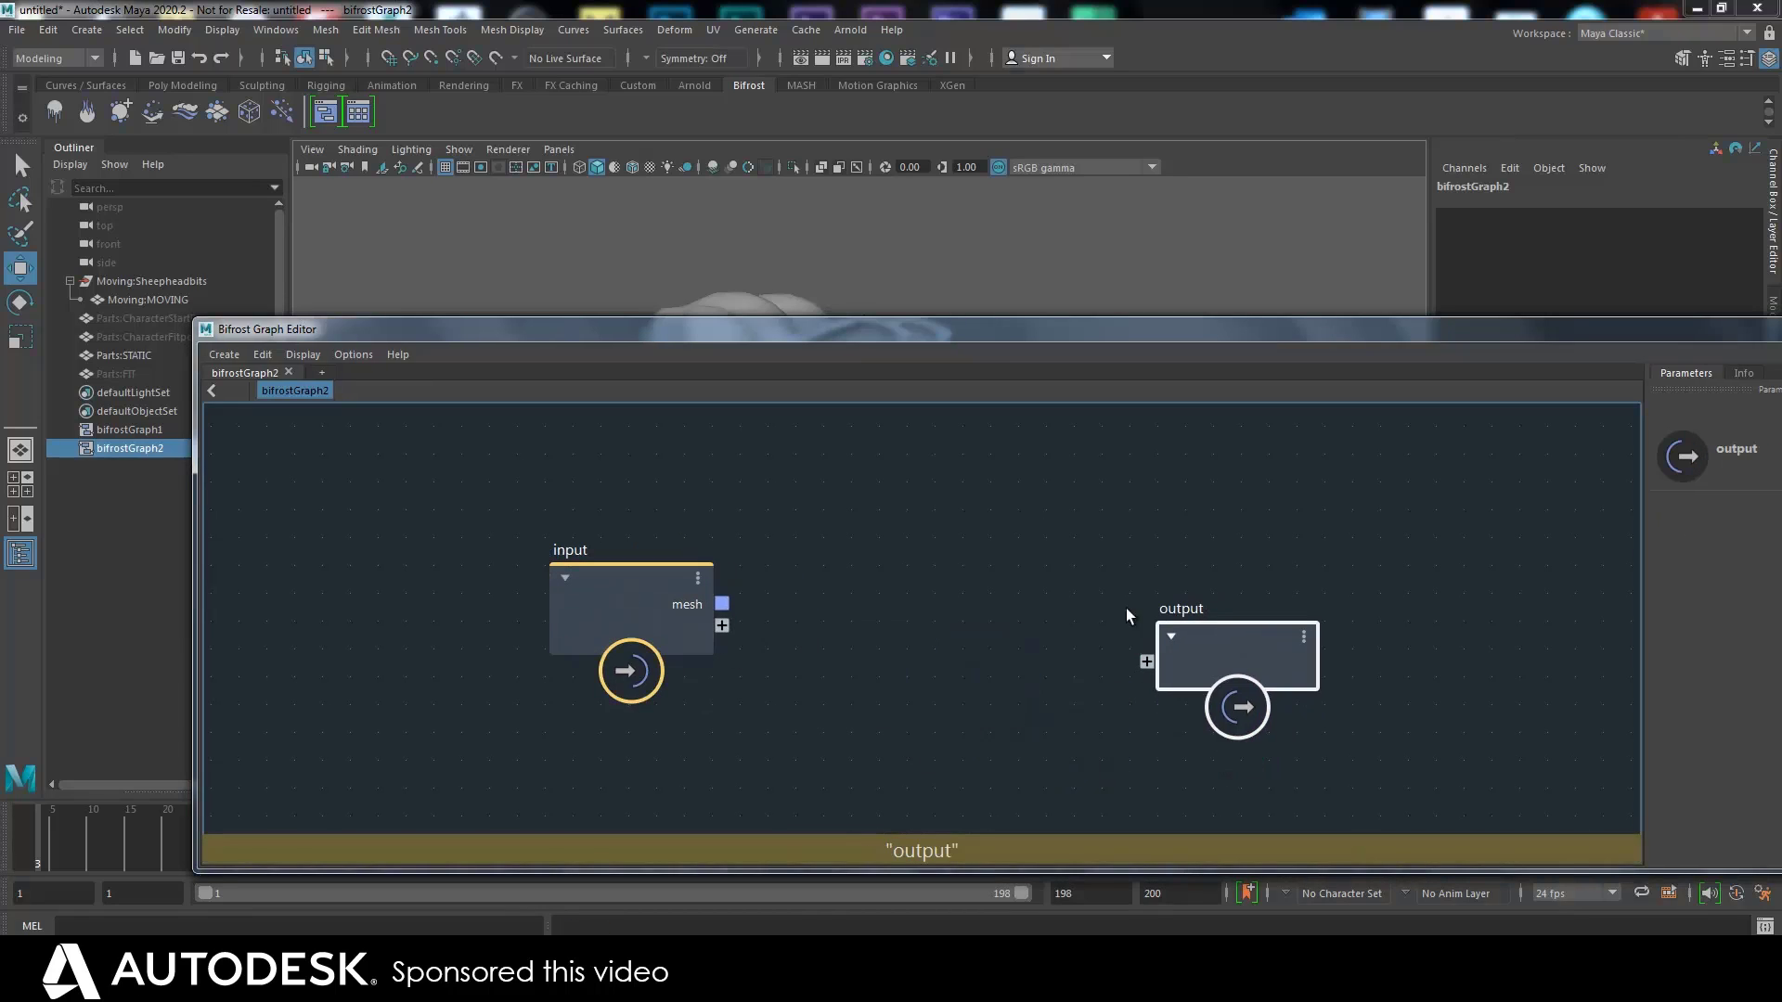
drag(671, 337, 741, 476)
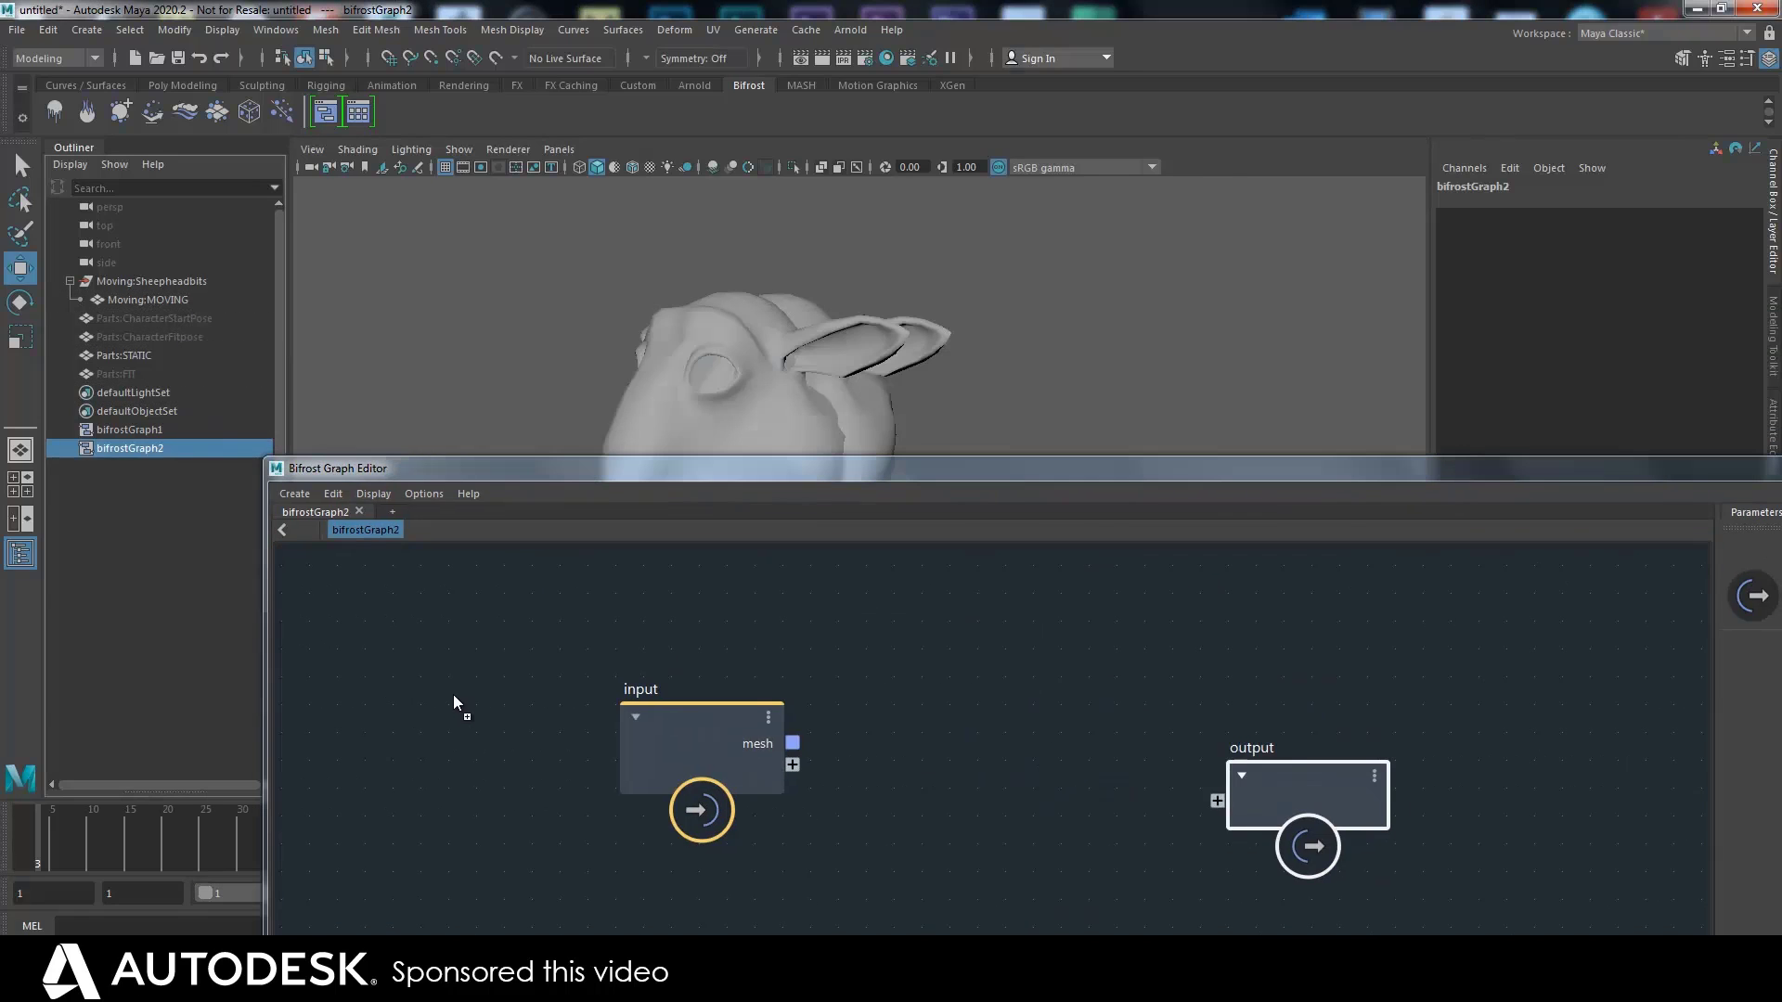
Bring the Moving:MOVING and Parts:STATIC meshes into the graph as inputs and delete the default input node
middle_drag(454, 703, 451, 706)
middle_drag(124, 356, 452, 863)
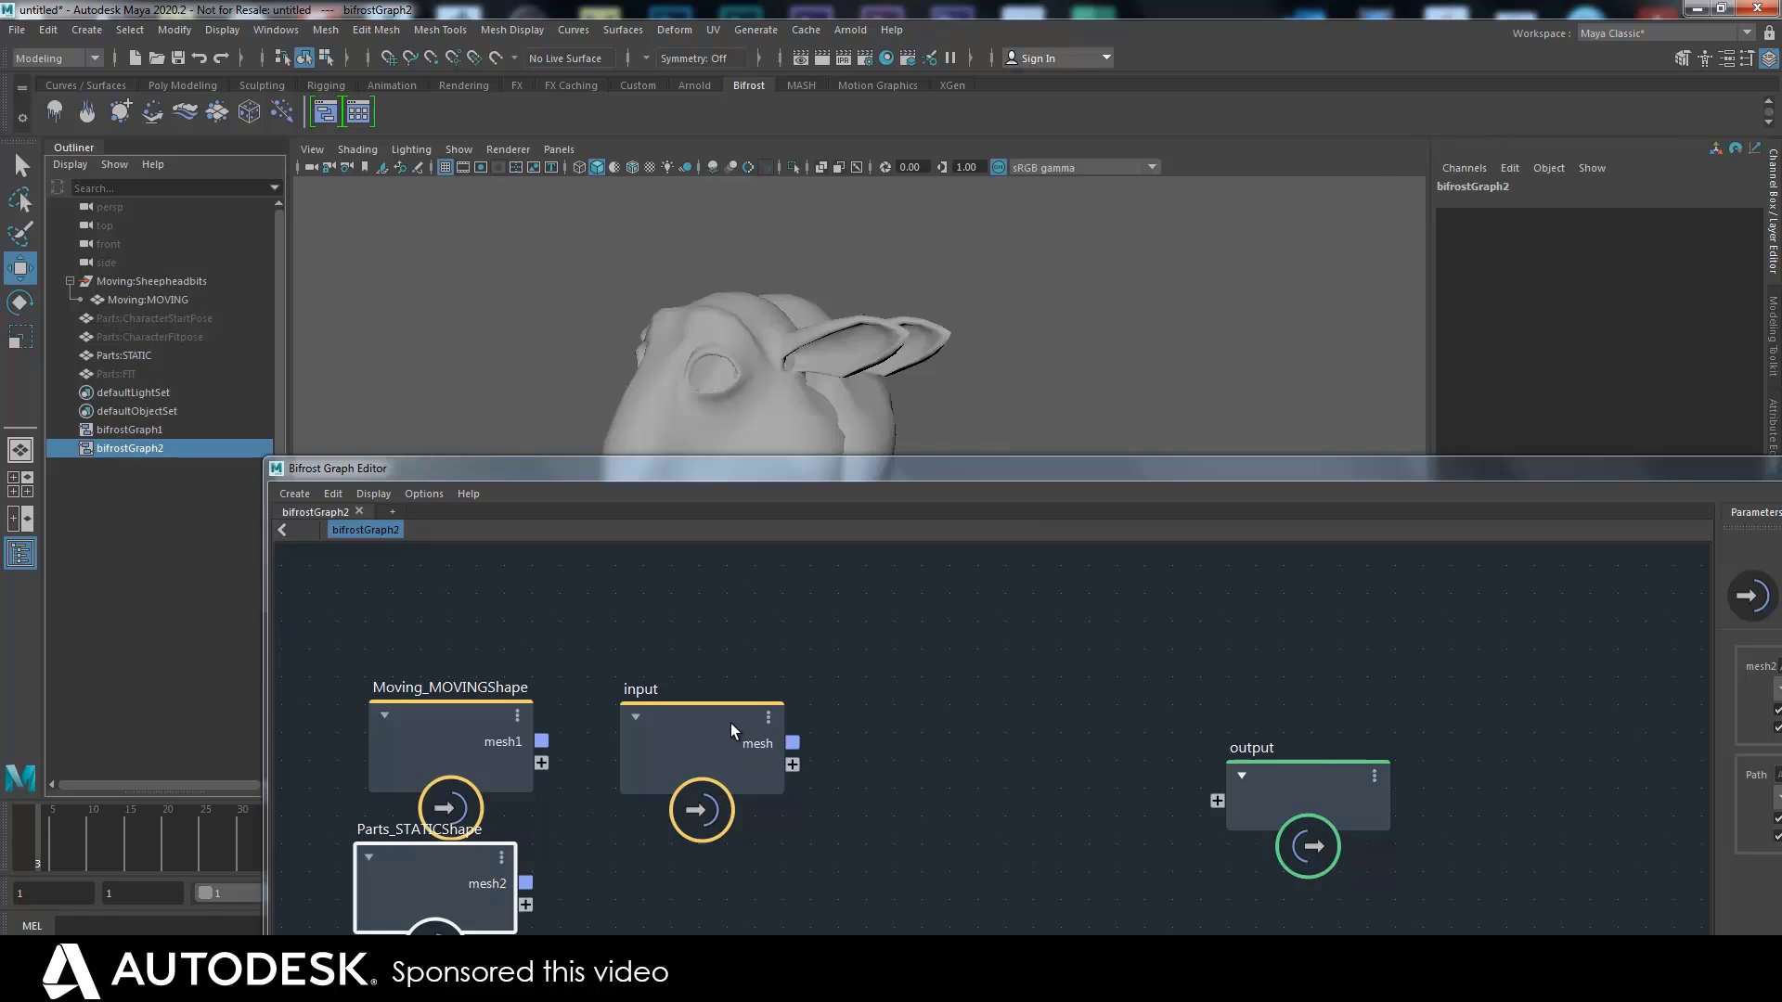
click(734, 720)
key(Delete)
drag(467, 734, 454, 722)
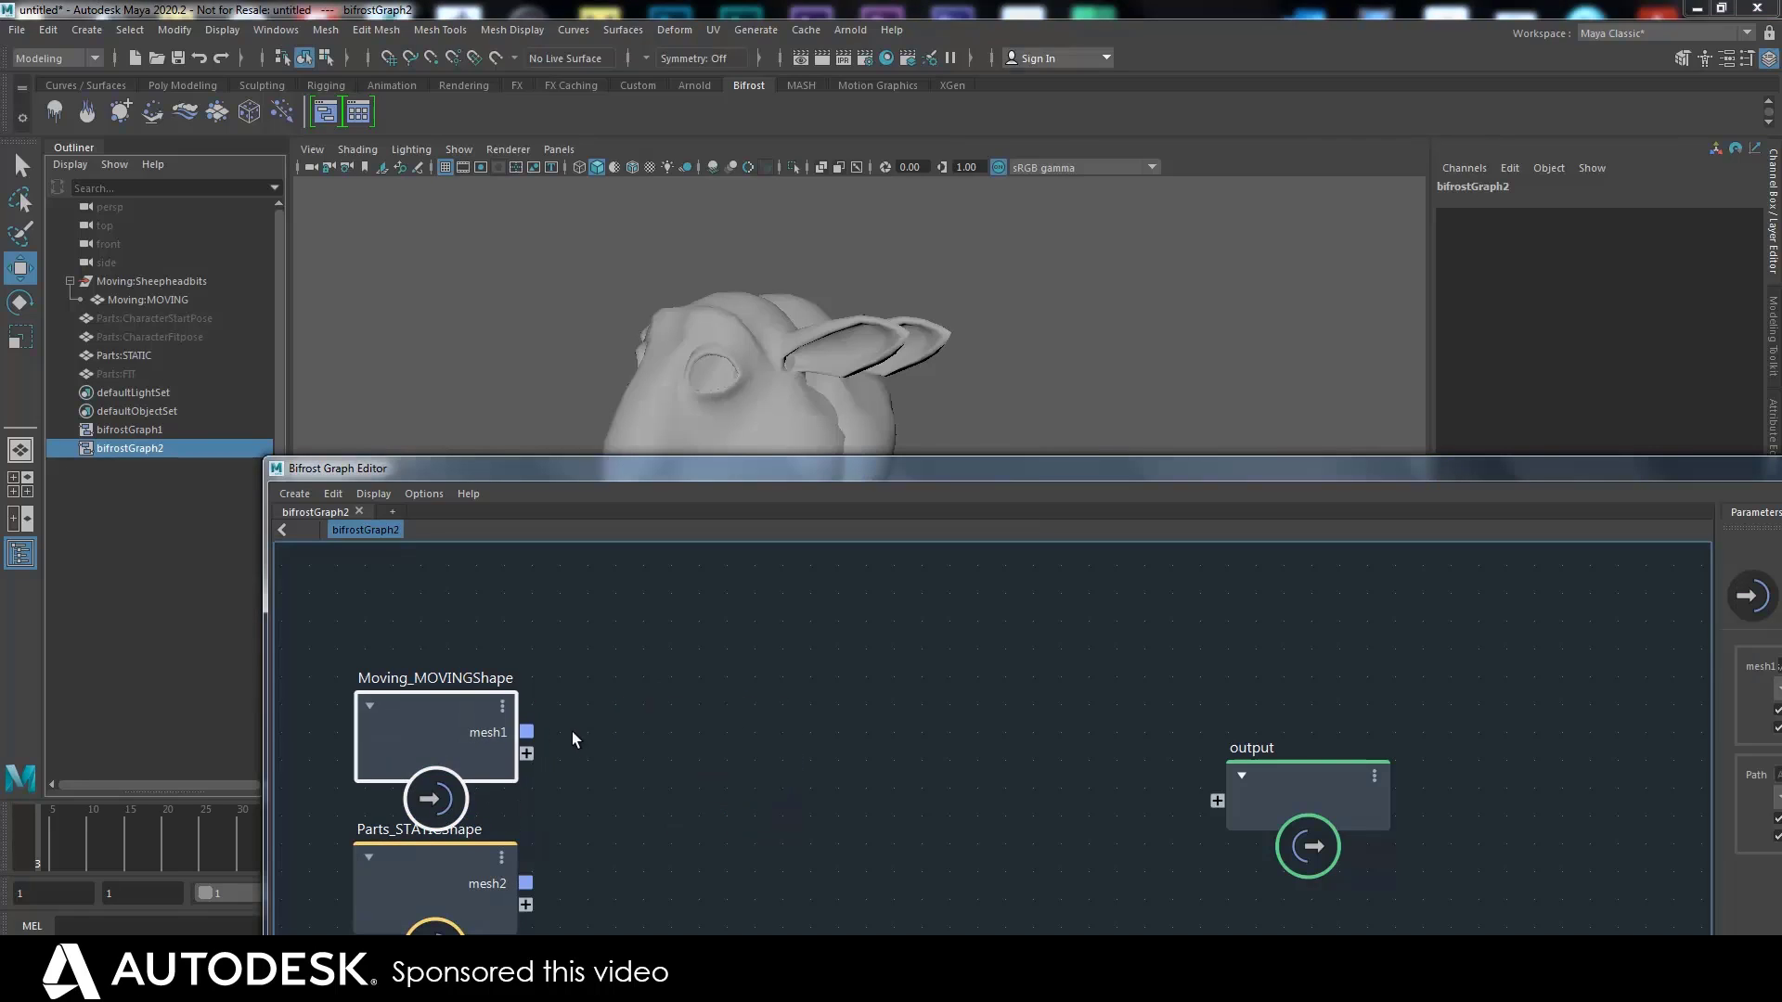
Add a get_point_position node beside Moving_MOVINGShape and feed mesh1 into its geometry input
key(Tab)
text(getpo)
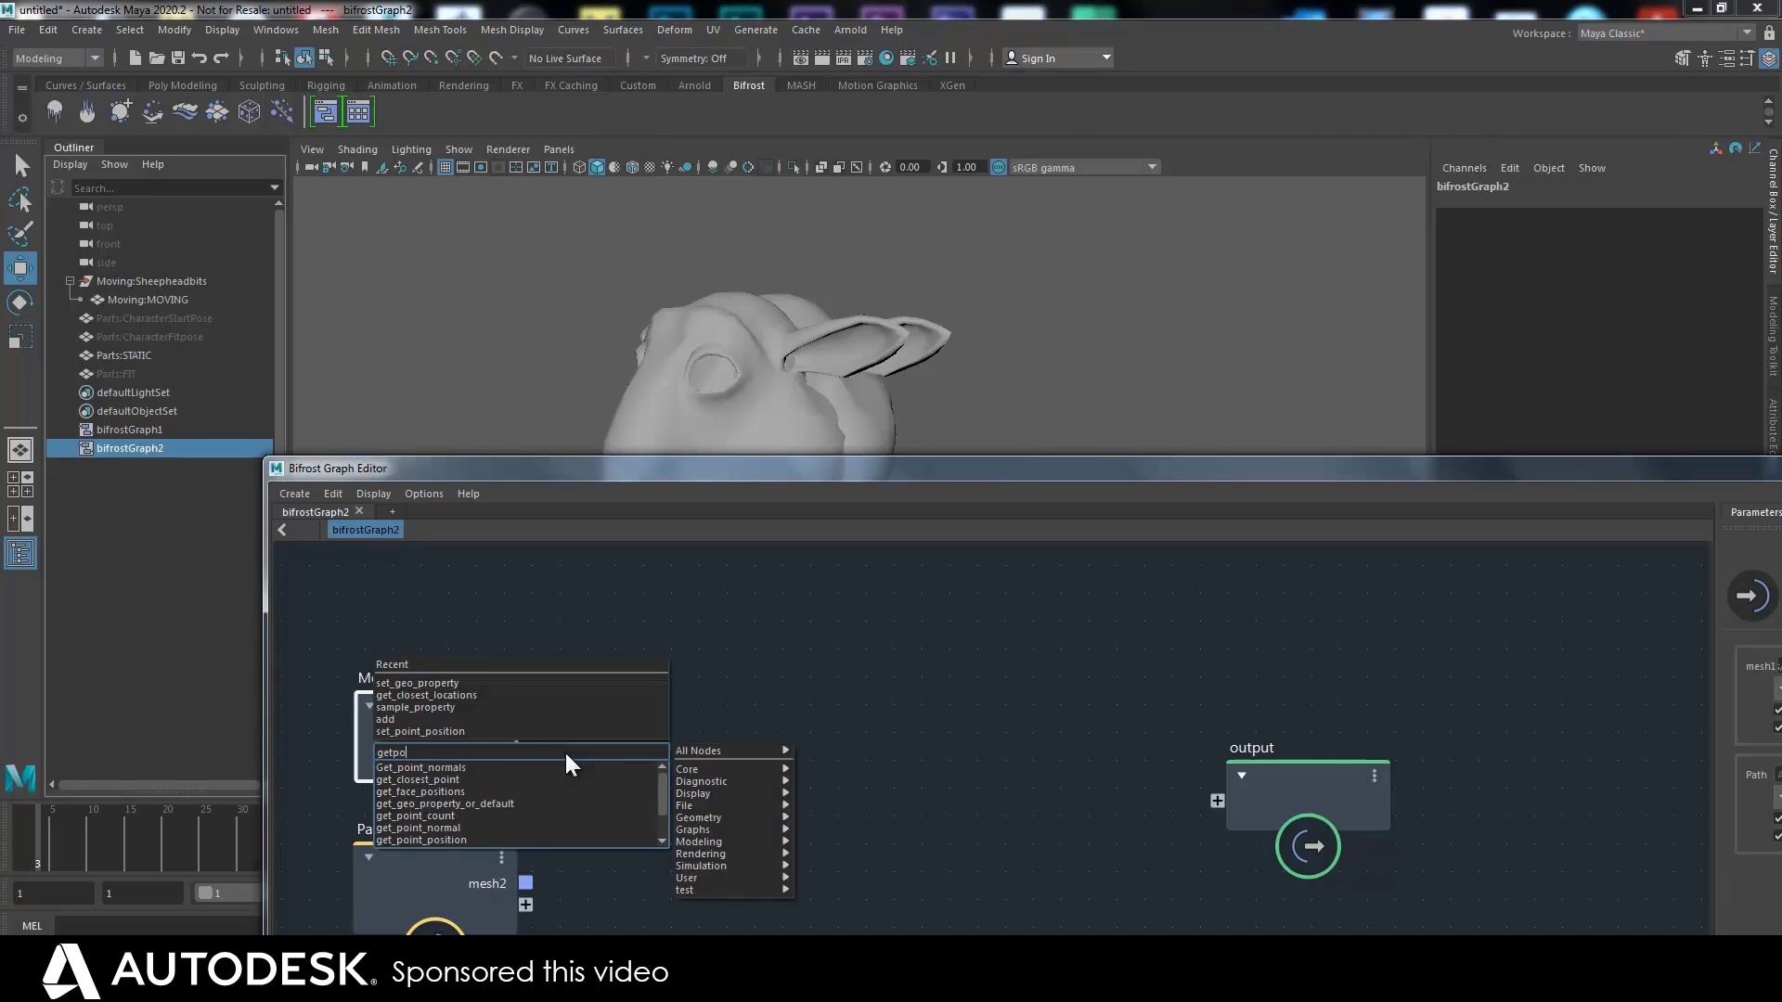
click(450, 838)
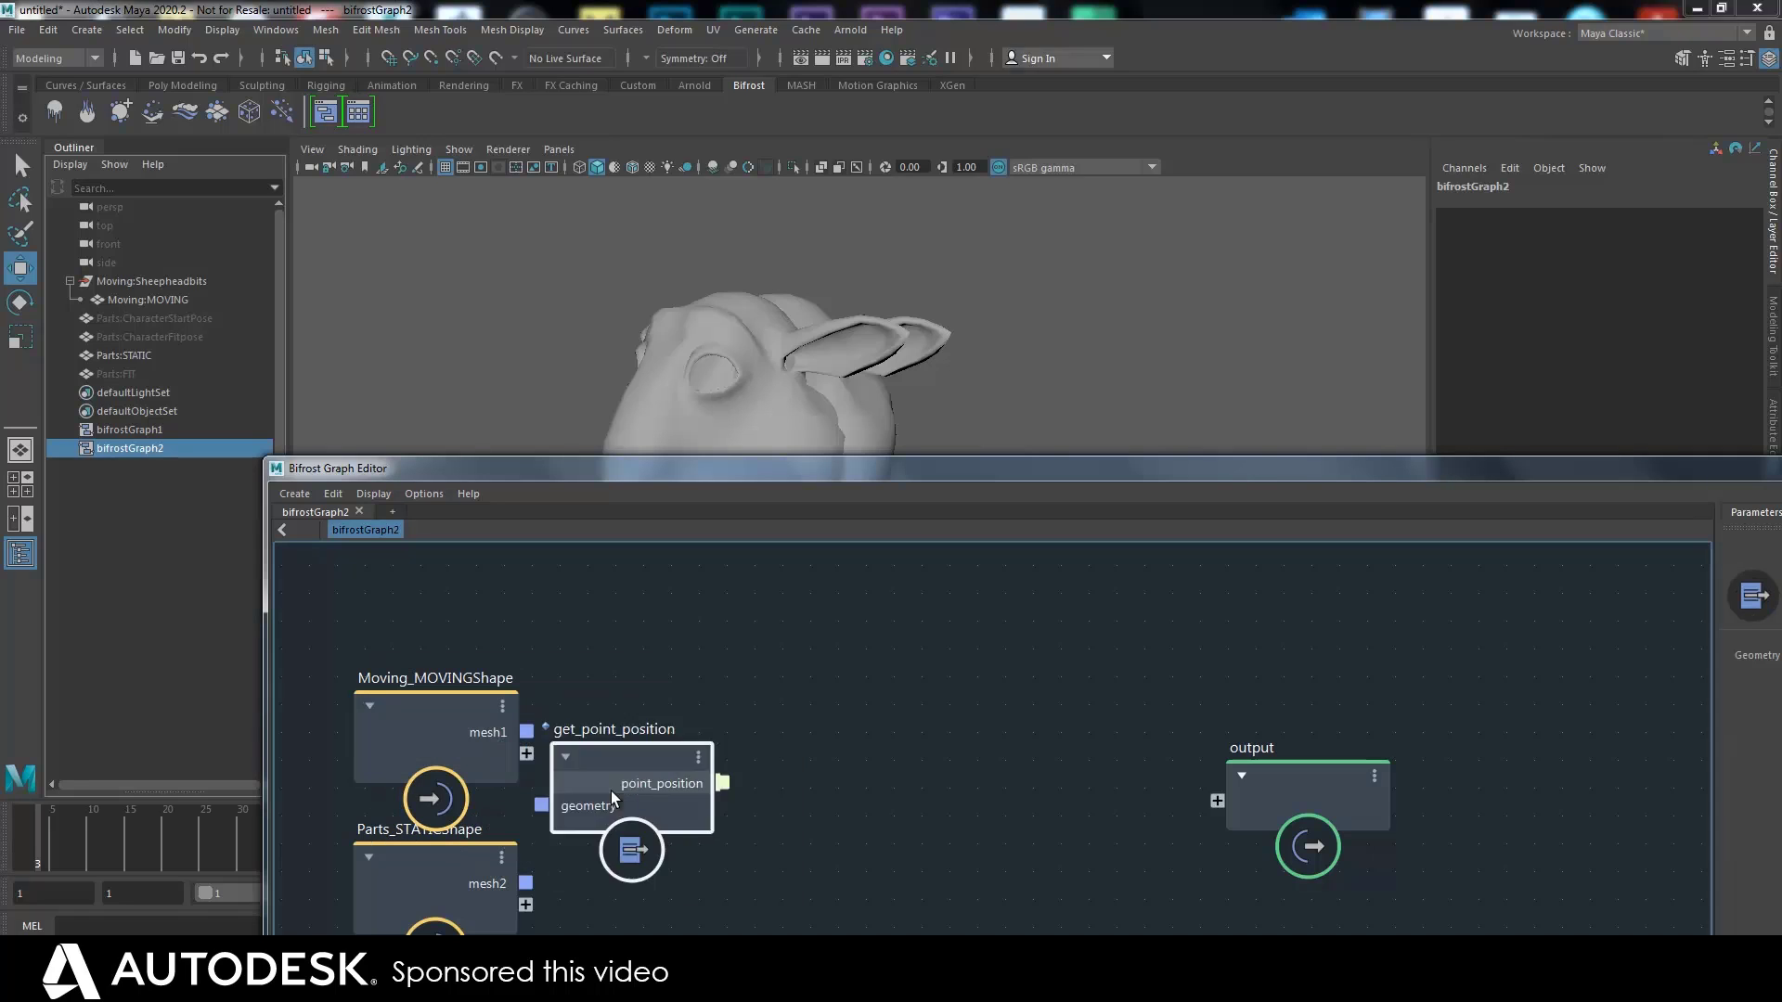
drag(611, 791, 680, 719)
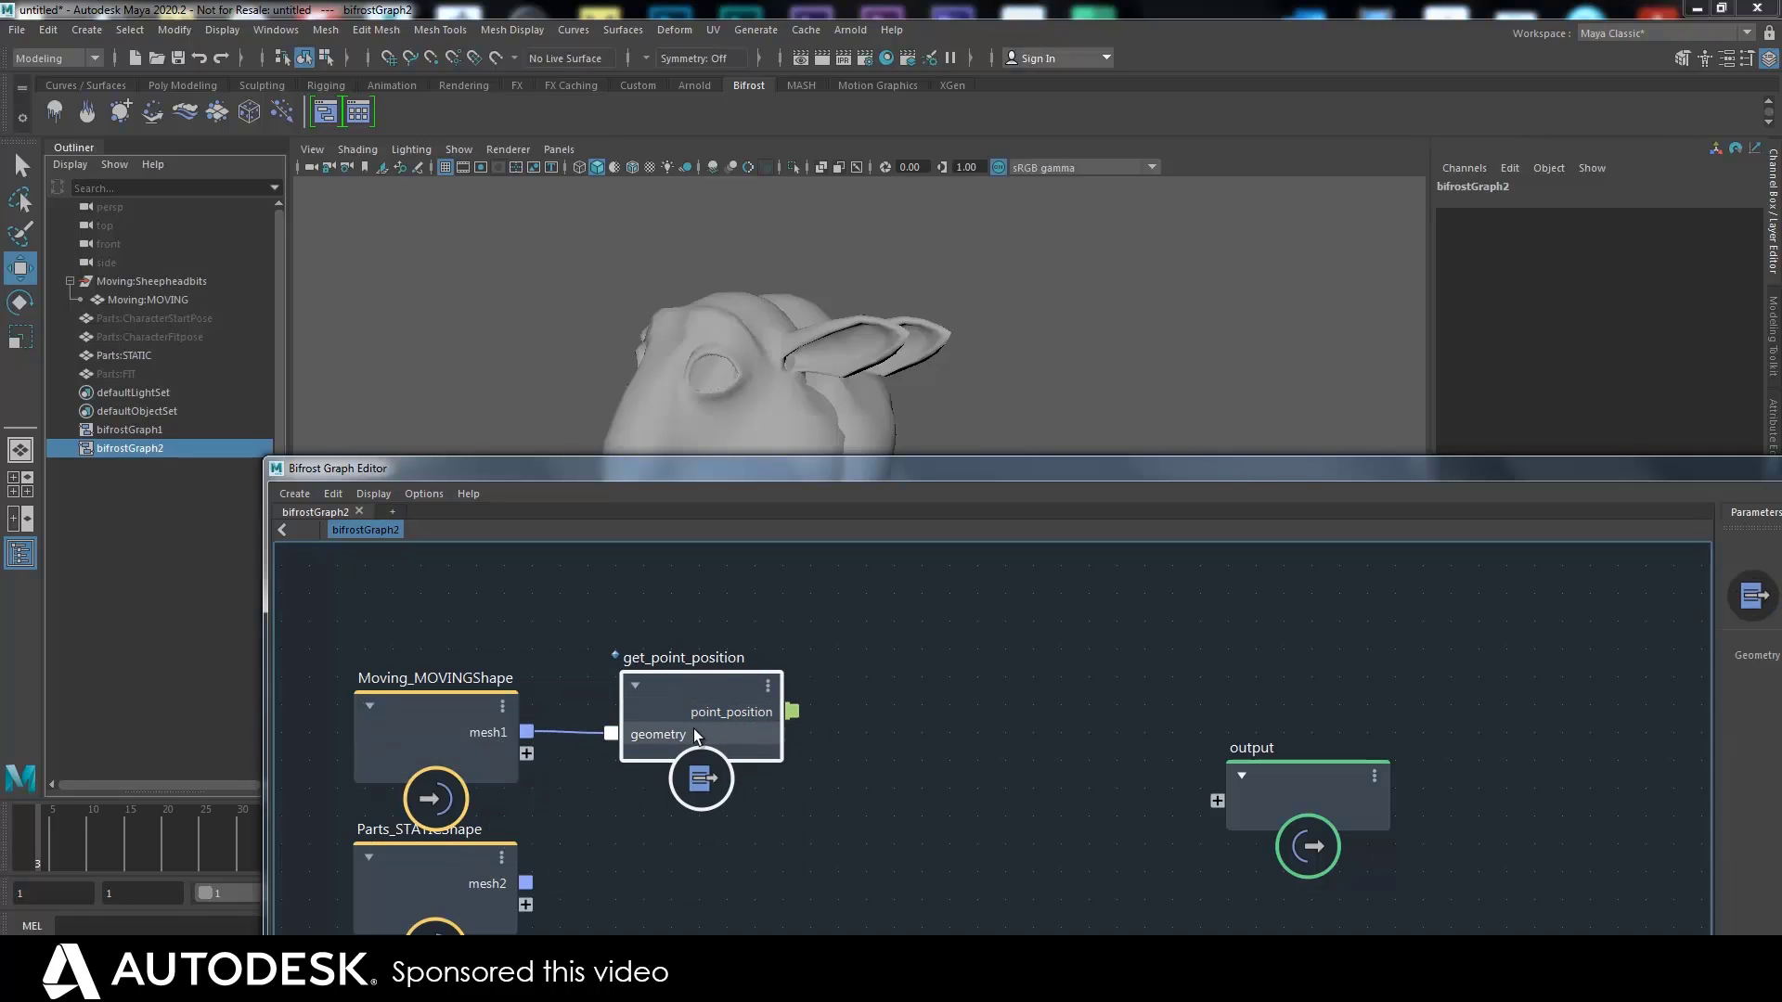
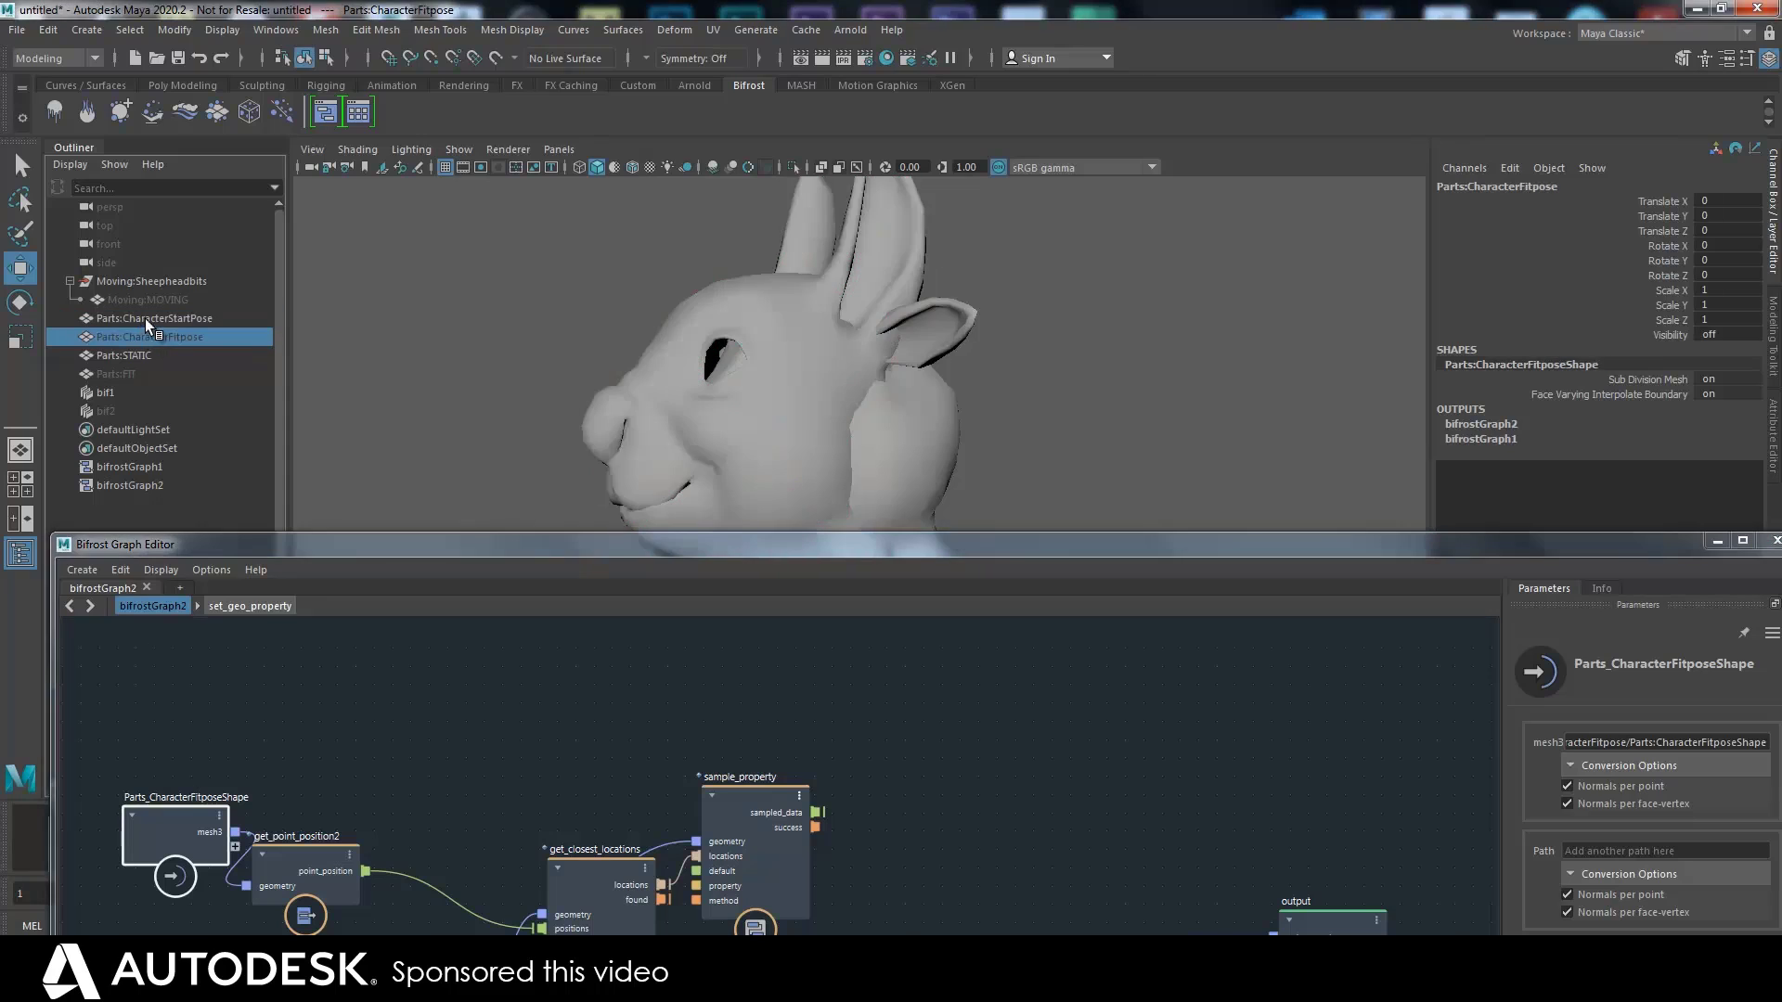
Bring the Parts:CharacterStartPose mesh into the graph as an input and place its node above get_closest_locations
click(139, 319)
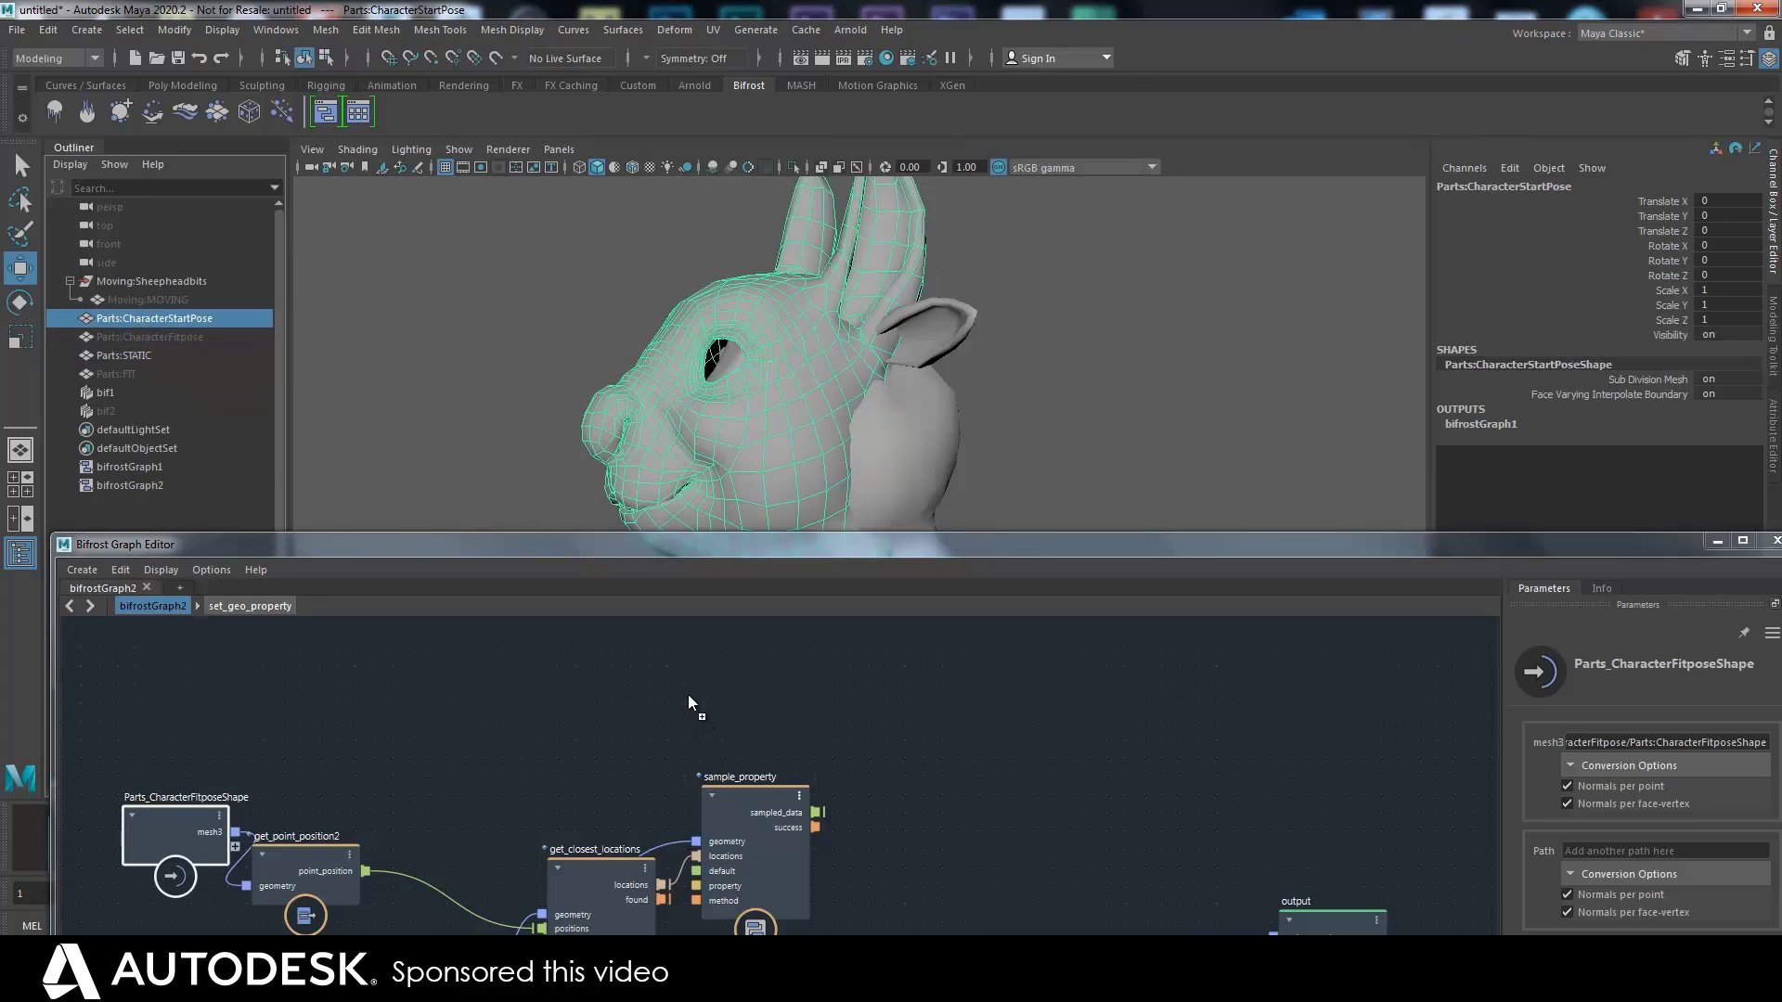
drag(689, 696, 691, 698)
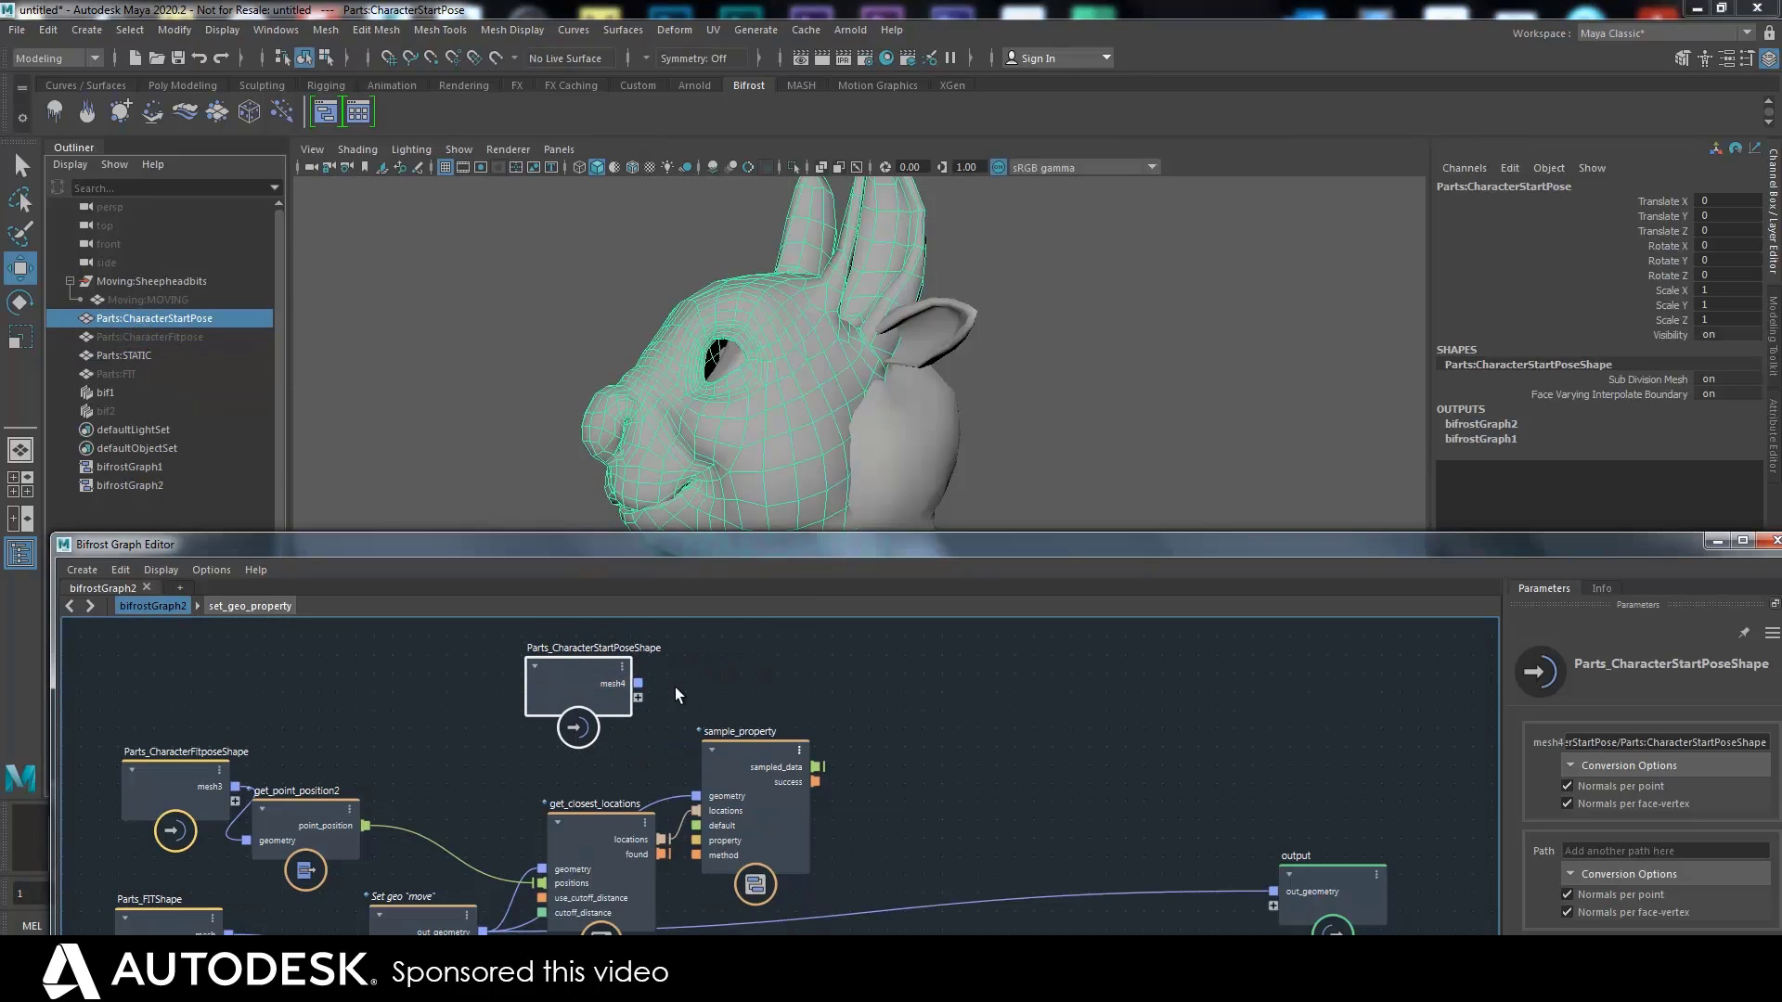
alt+middle_drag(713, 672, 717, 731)
scroll(692, 713, down, 3)
alt+middle_drag(591, 722, 638, 669)
drag(636, 669, 592, 699)
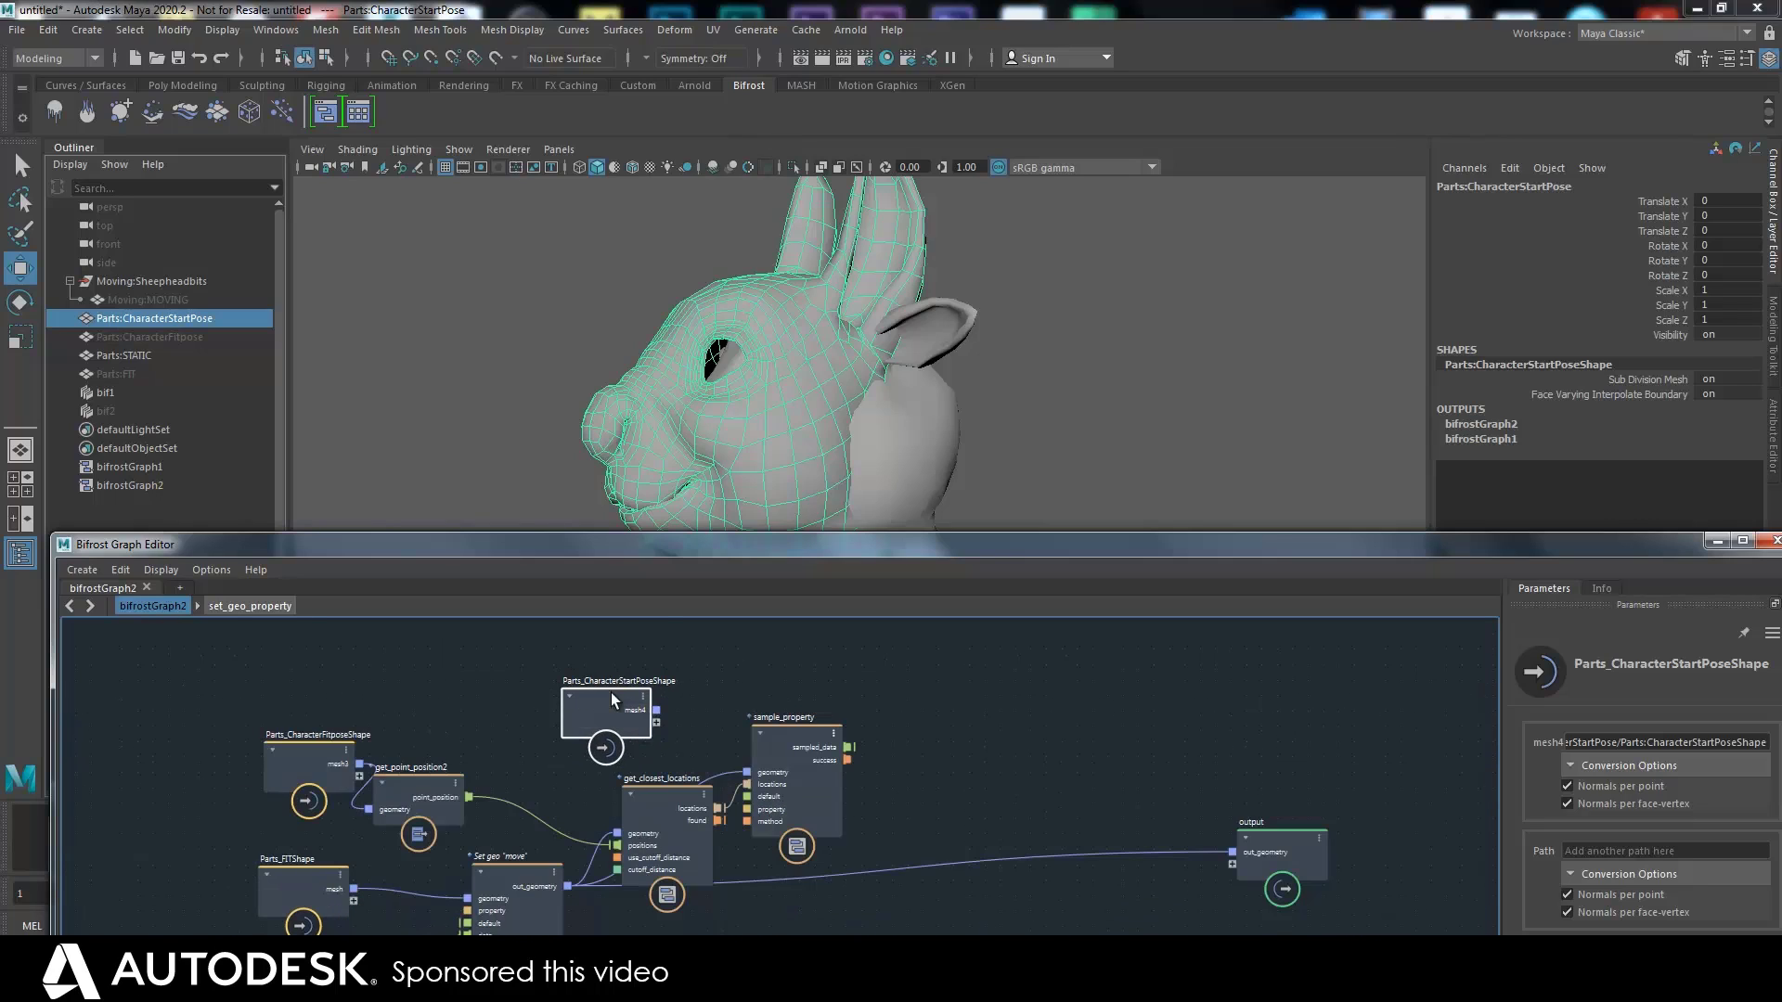
middle_drag(663, 723, 641, 760)
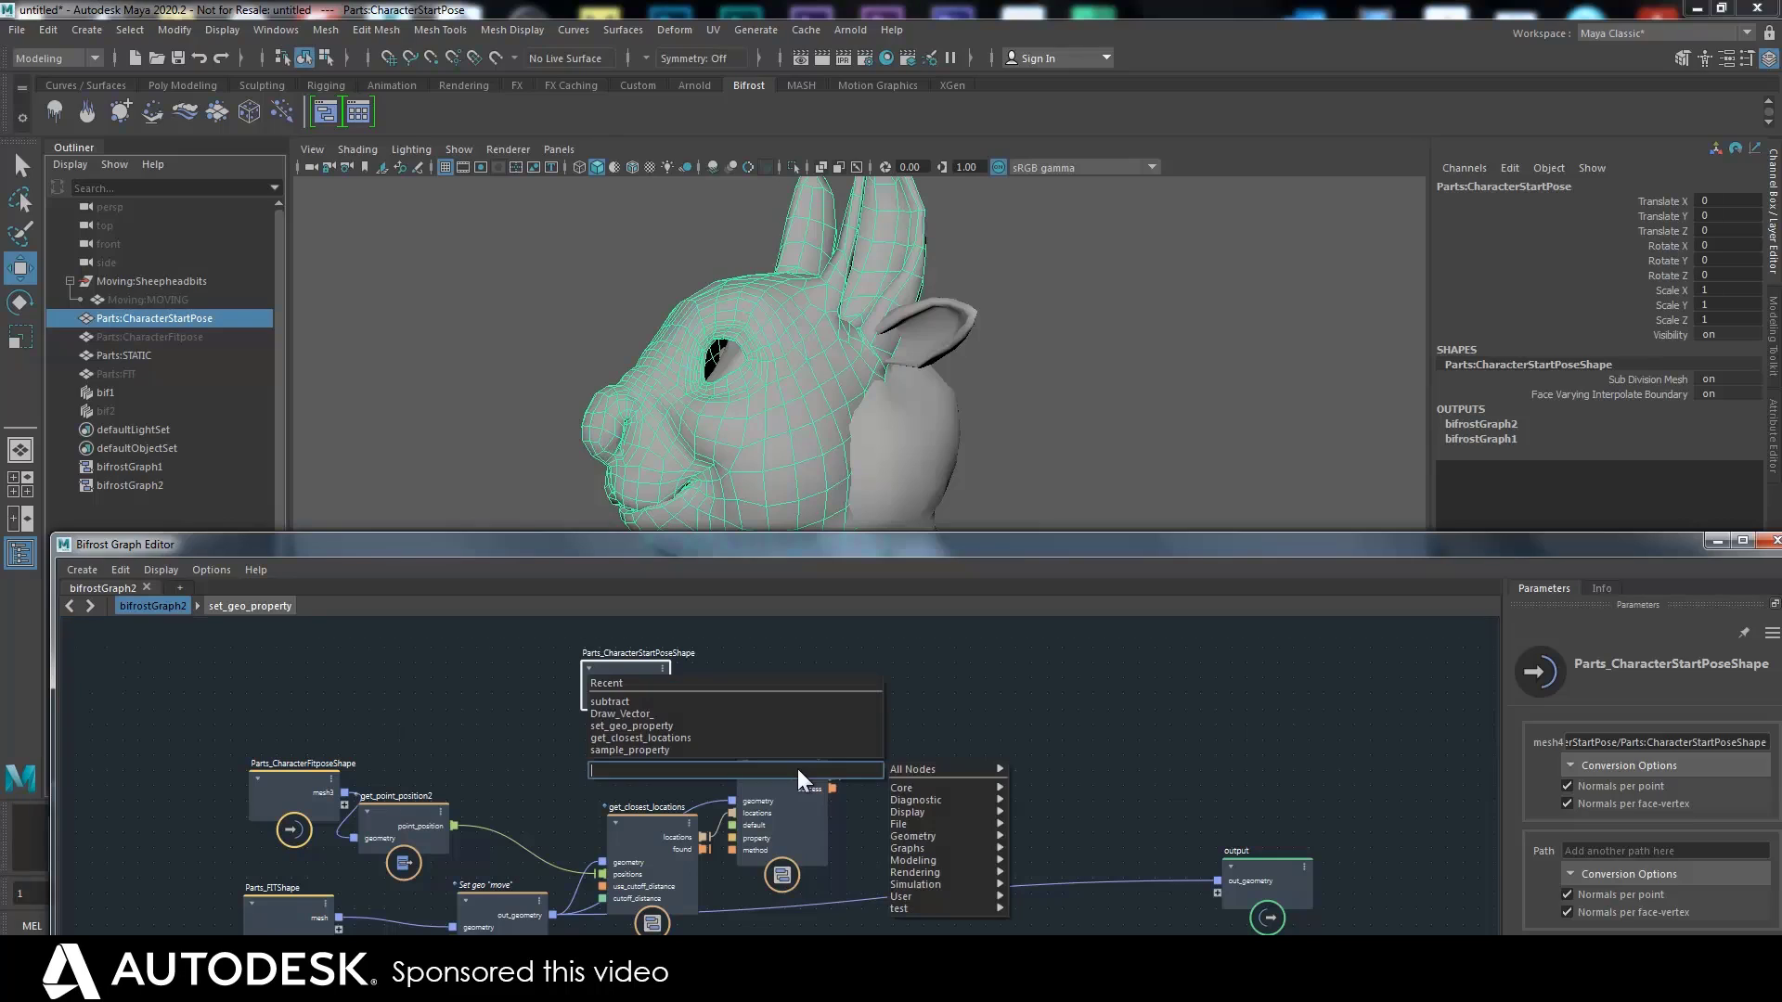
Add a get_point_position node for the Parts_CharacterStartPoseShape mesh
key(Tab)
text(get)
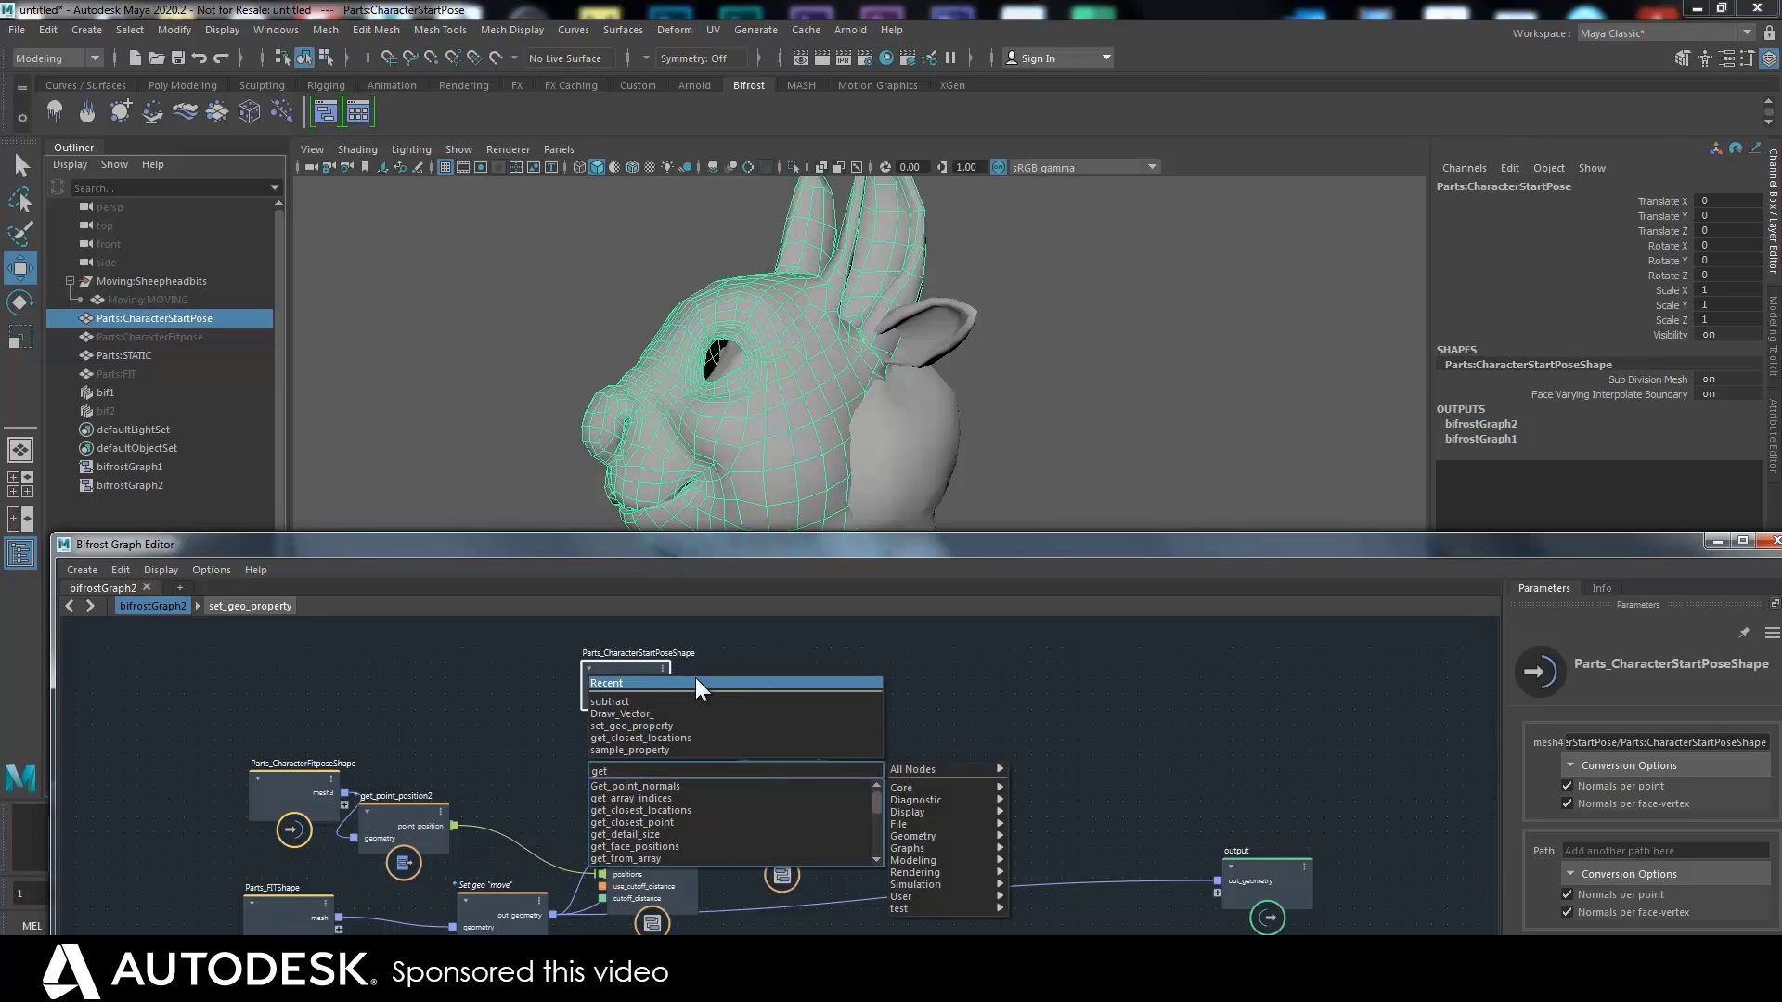
text(p)
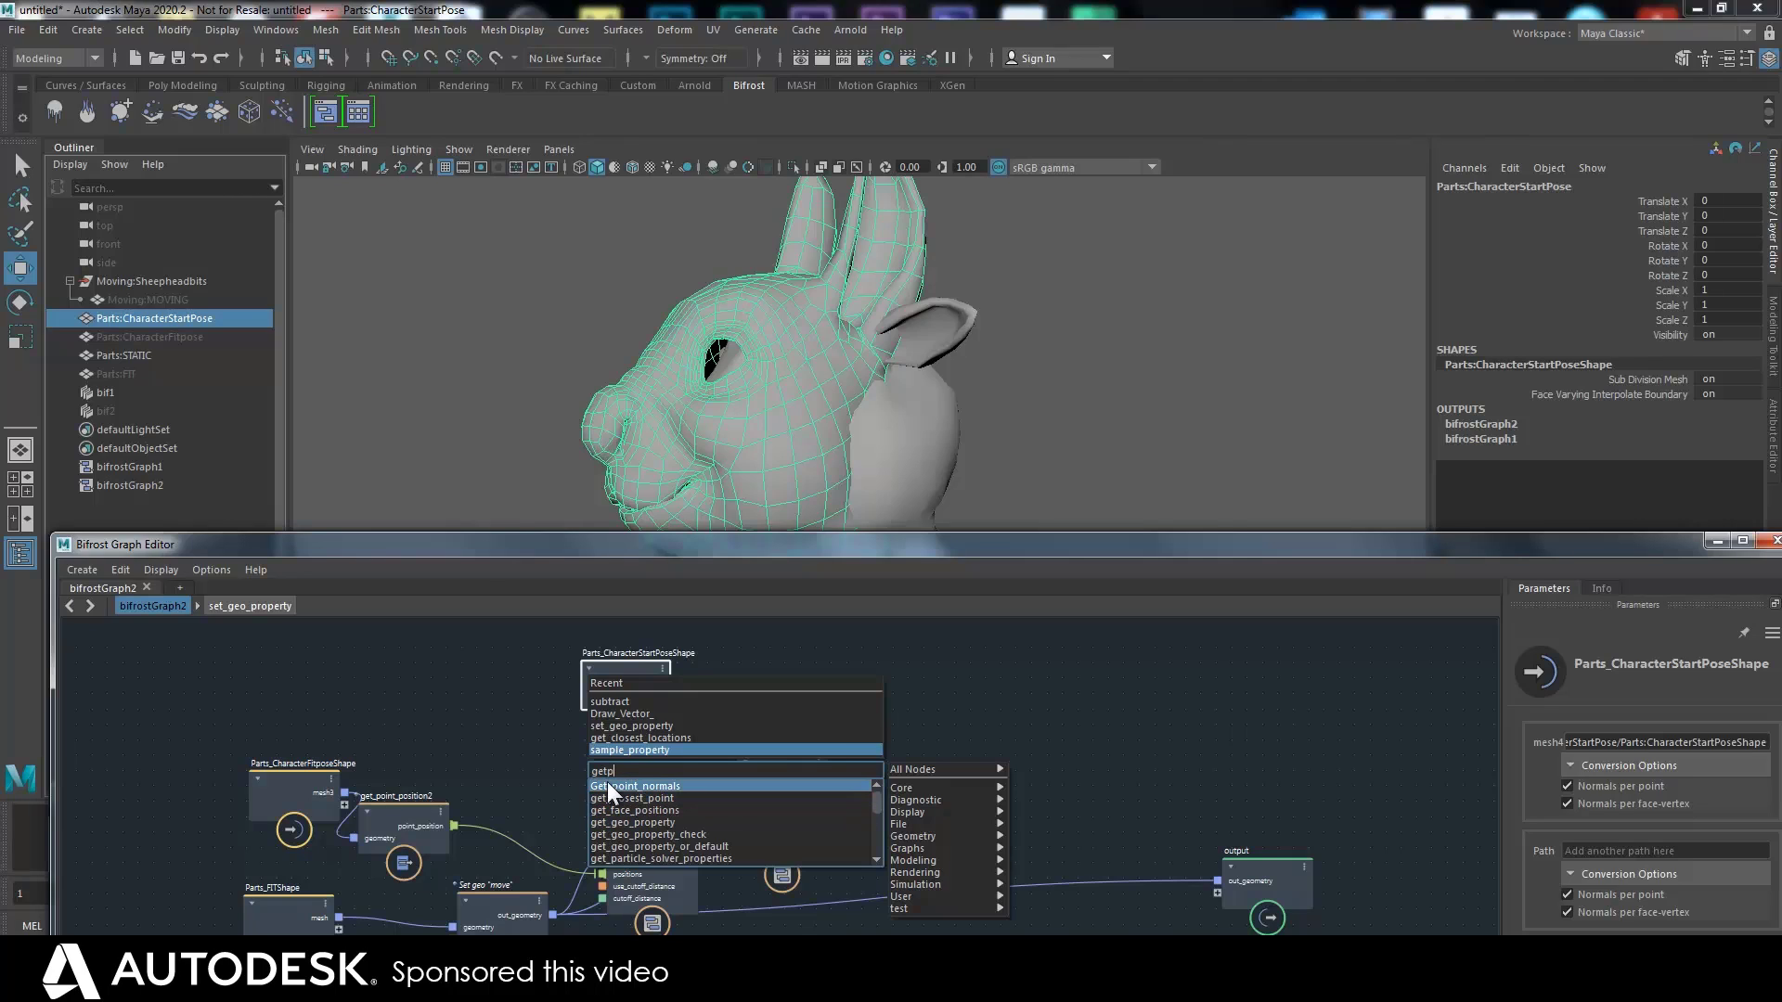
text(oi)
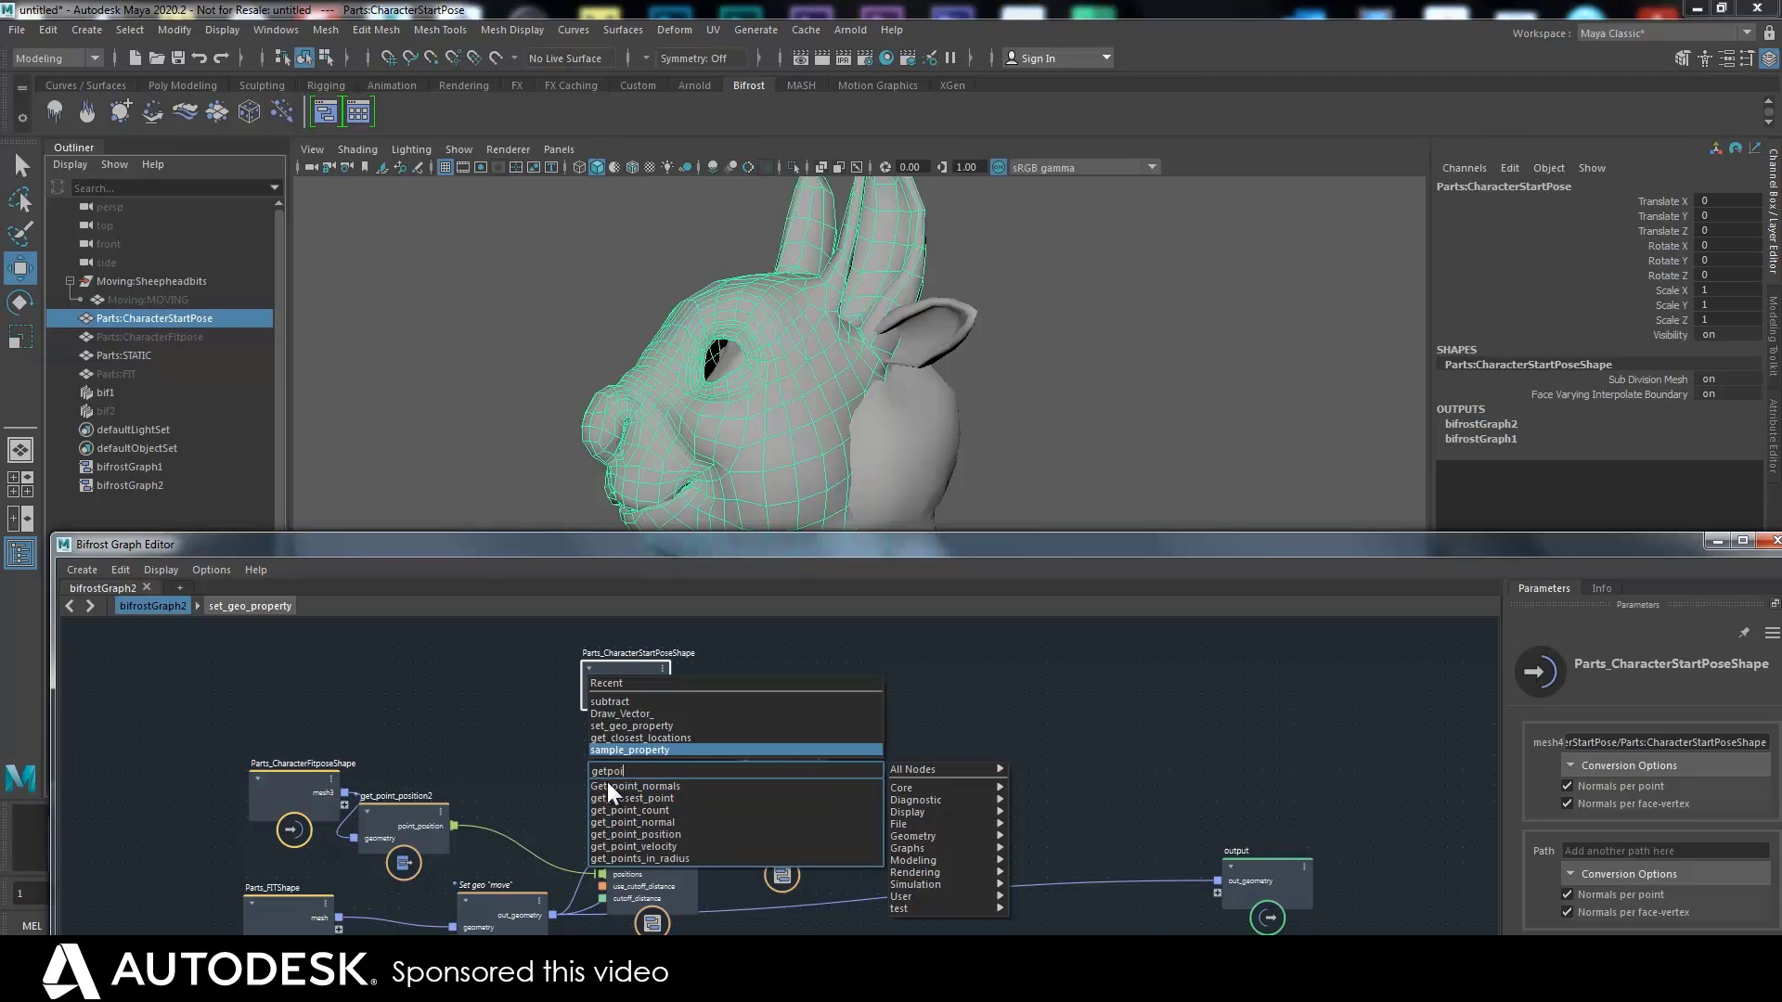
click(651, 837)
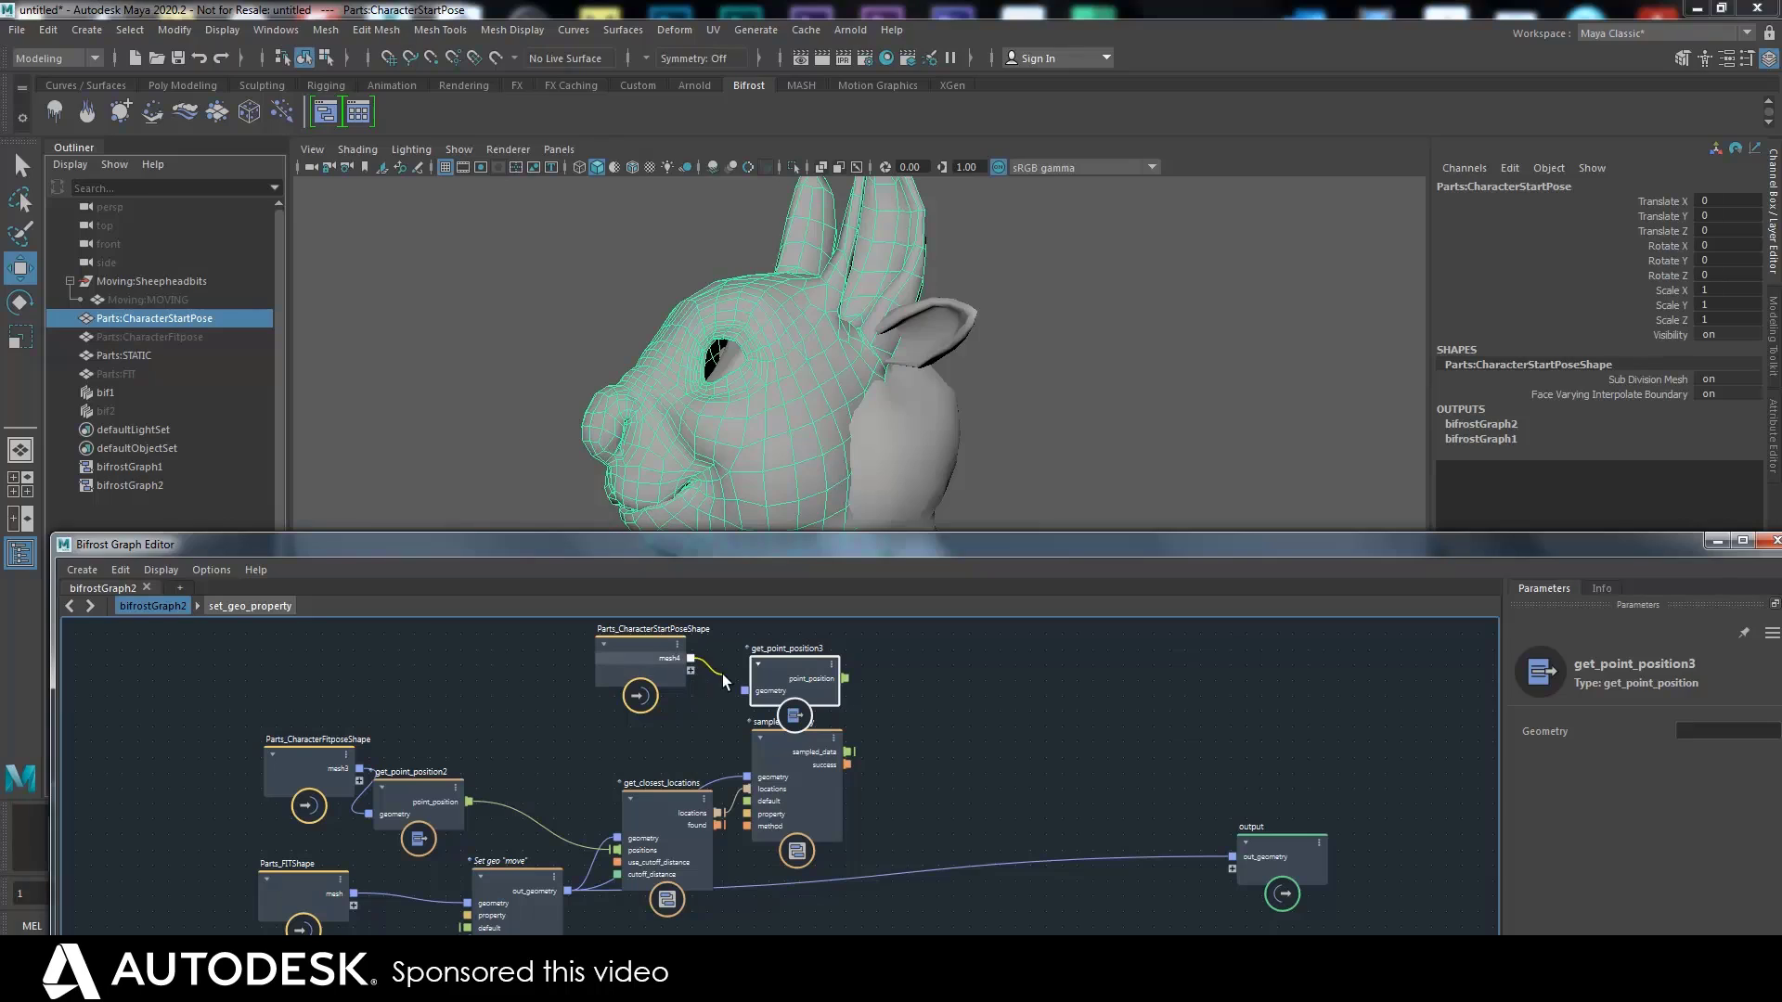
Add an add node that sums the start pose's point_position and the sampled_data from sample_property
key(Tab)
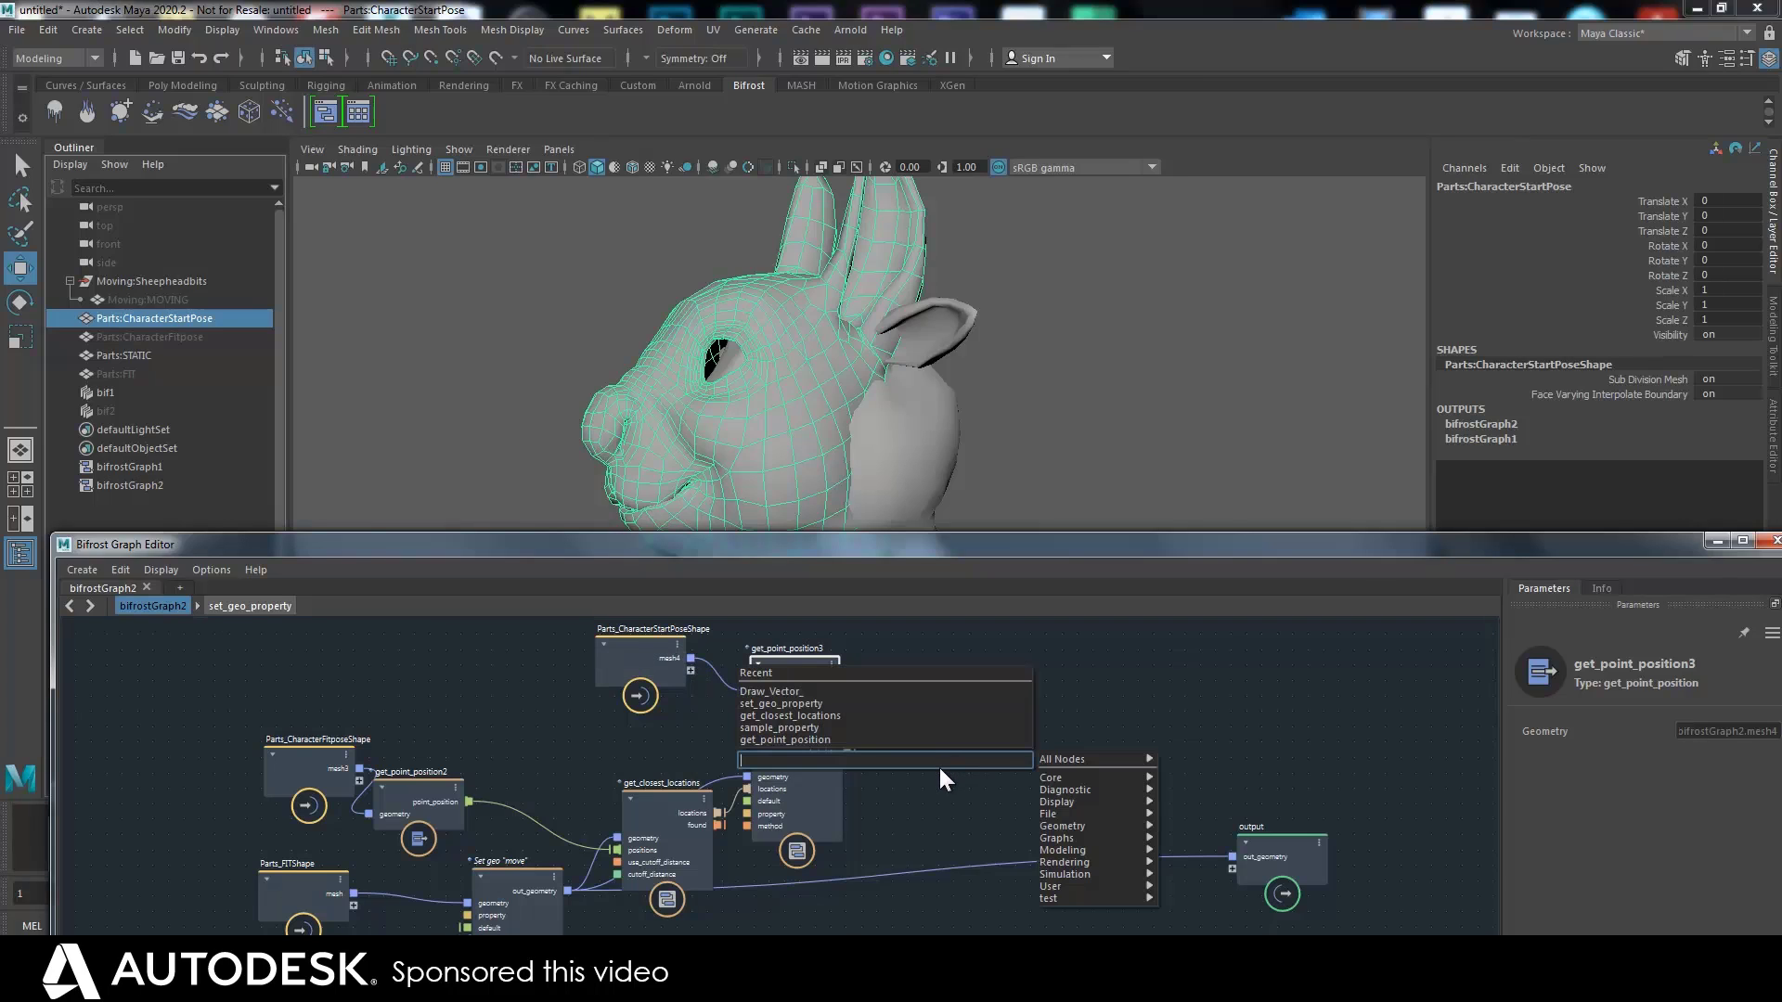
text(add)
click(796, 776)
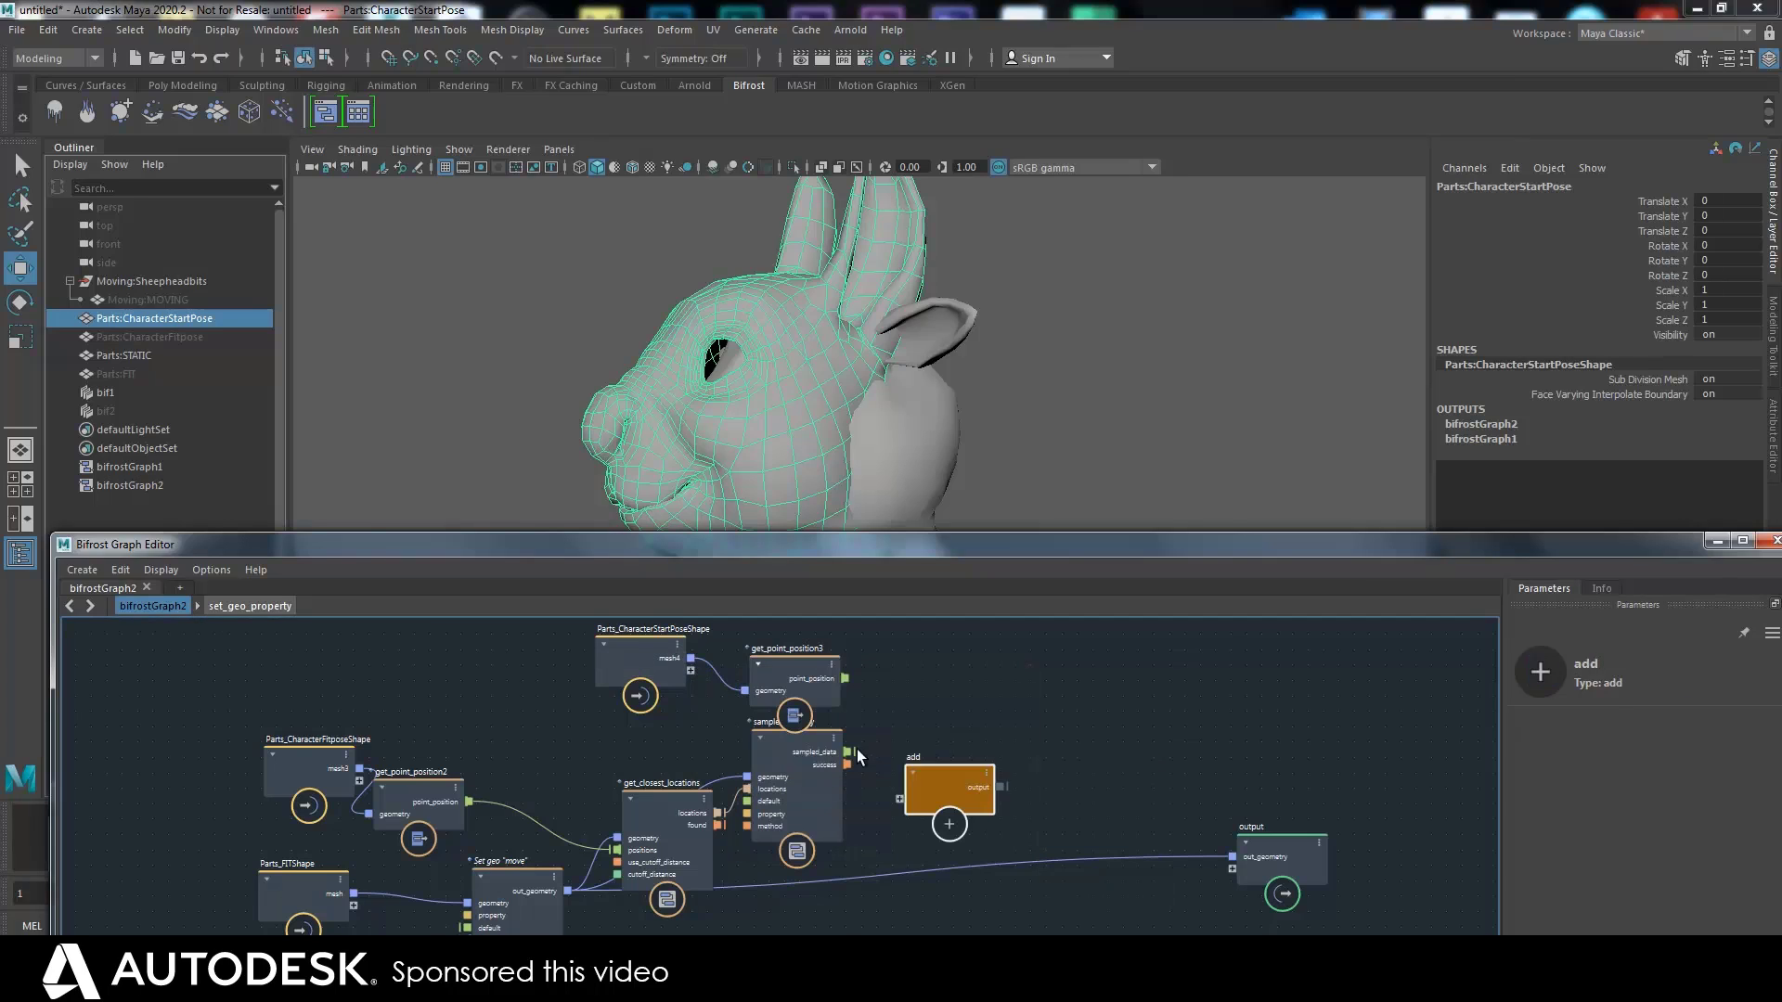
drag(845, 678, 898, 731)
Add a set_point_position node using the summed positions and the start-pose mesh, and wire its out_geometry to the output node
middle_drag(1022, 737, 967, 799)
key(Tab)
text(setpo)
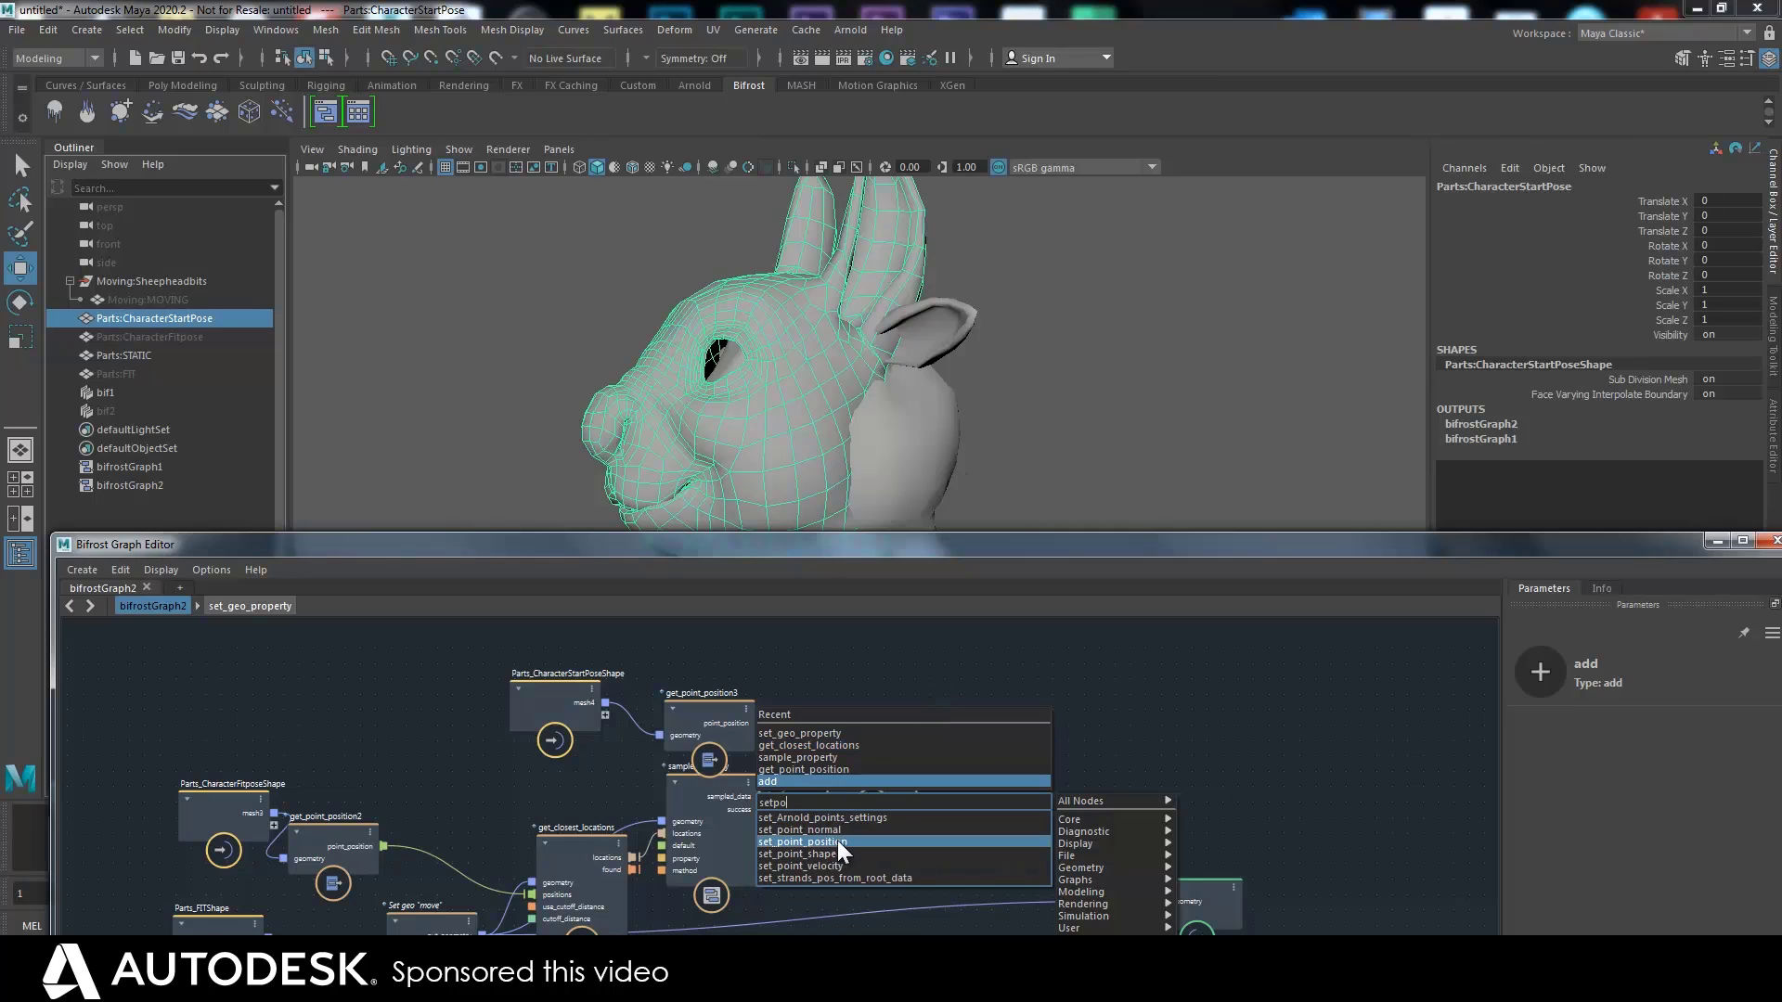
click(837, 841)
drag(956, 816, 970, 763)
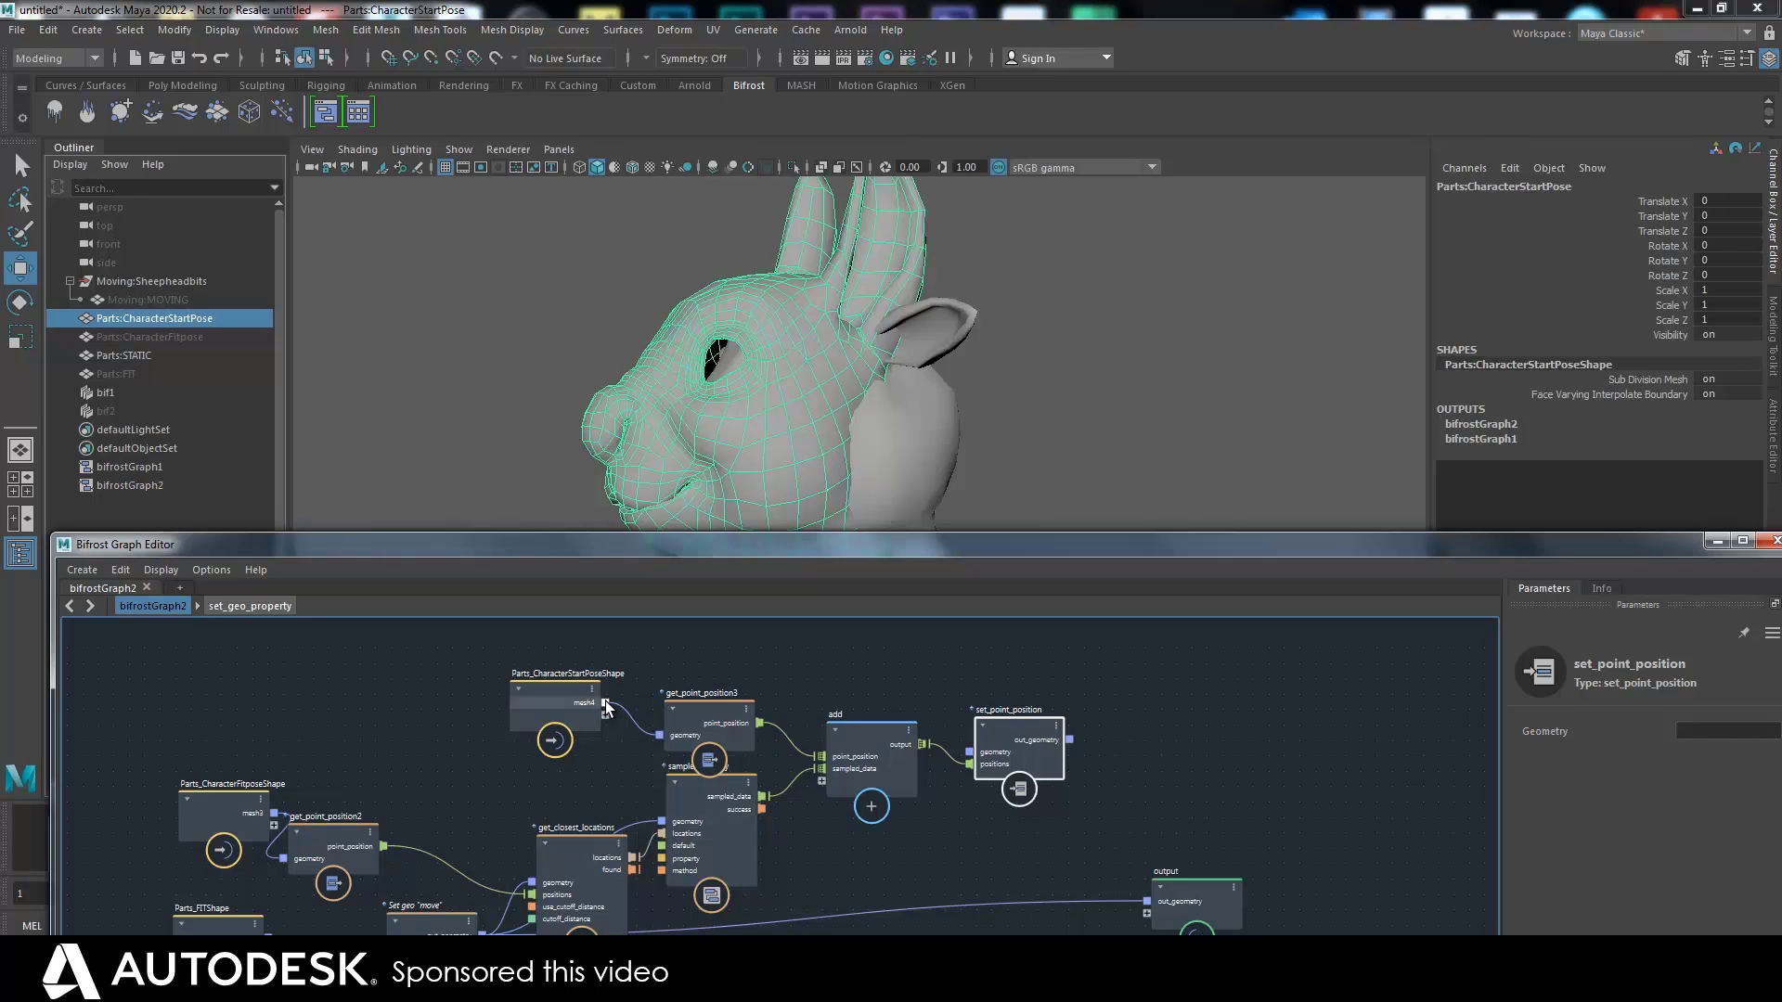
drag(978, 748, 978, 750)
drag(1184, 902, 1226, 754)
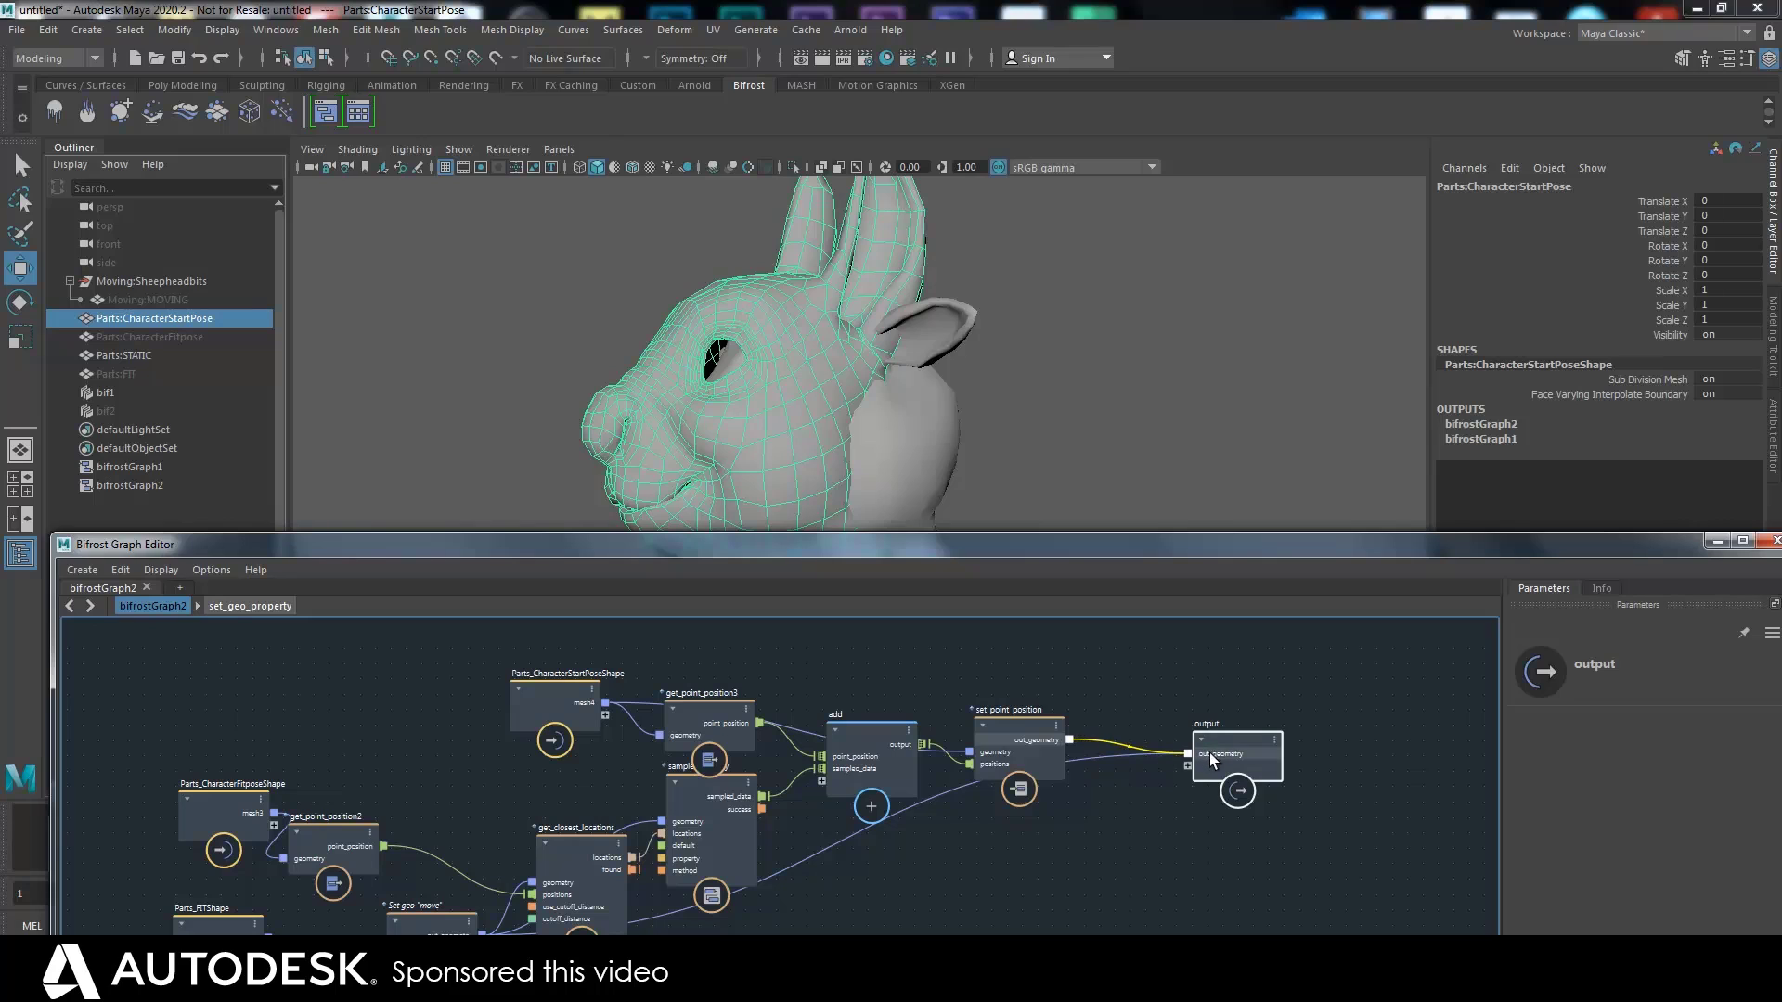
Show the bif2 result on the character's head and scrub the timeline to frame 35
drag(1123, 538, 1125, 706)
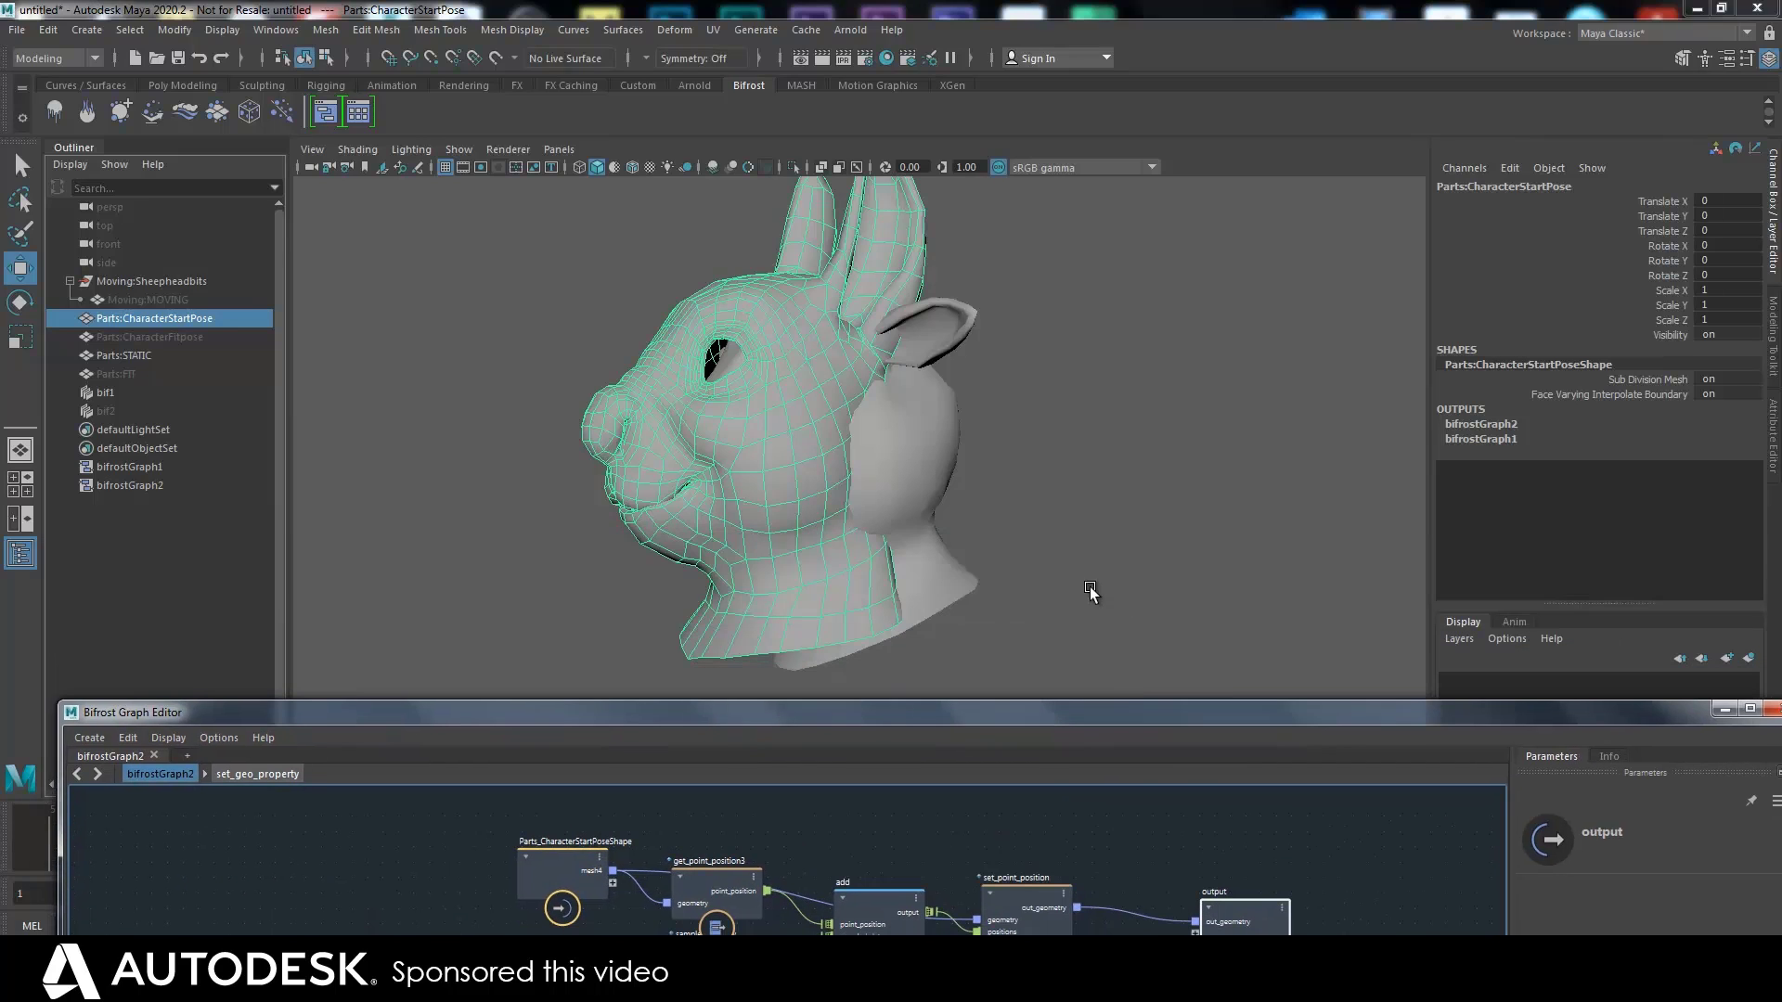
key(f)
alt+middle_drag(1007, 549, 832, 502)
alt+drag(832, 501, 955, 539)
click(113, 413)
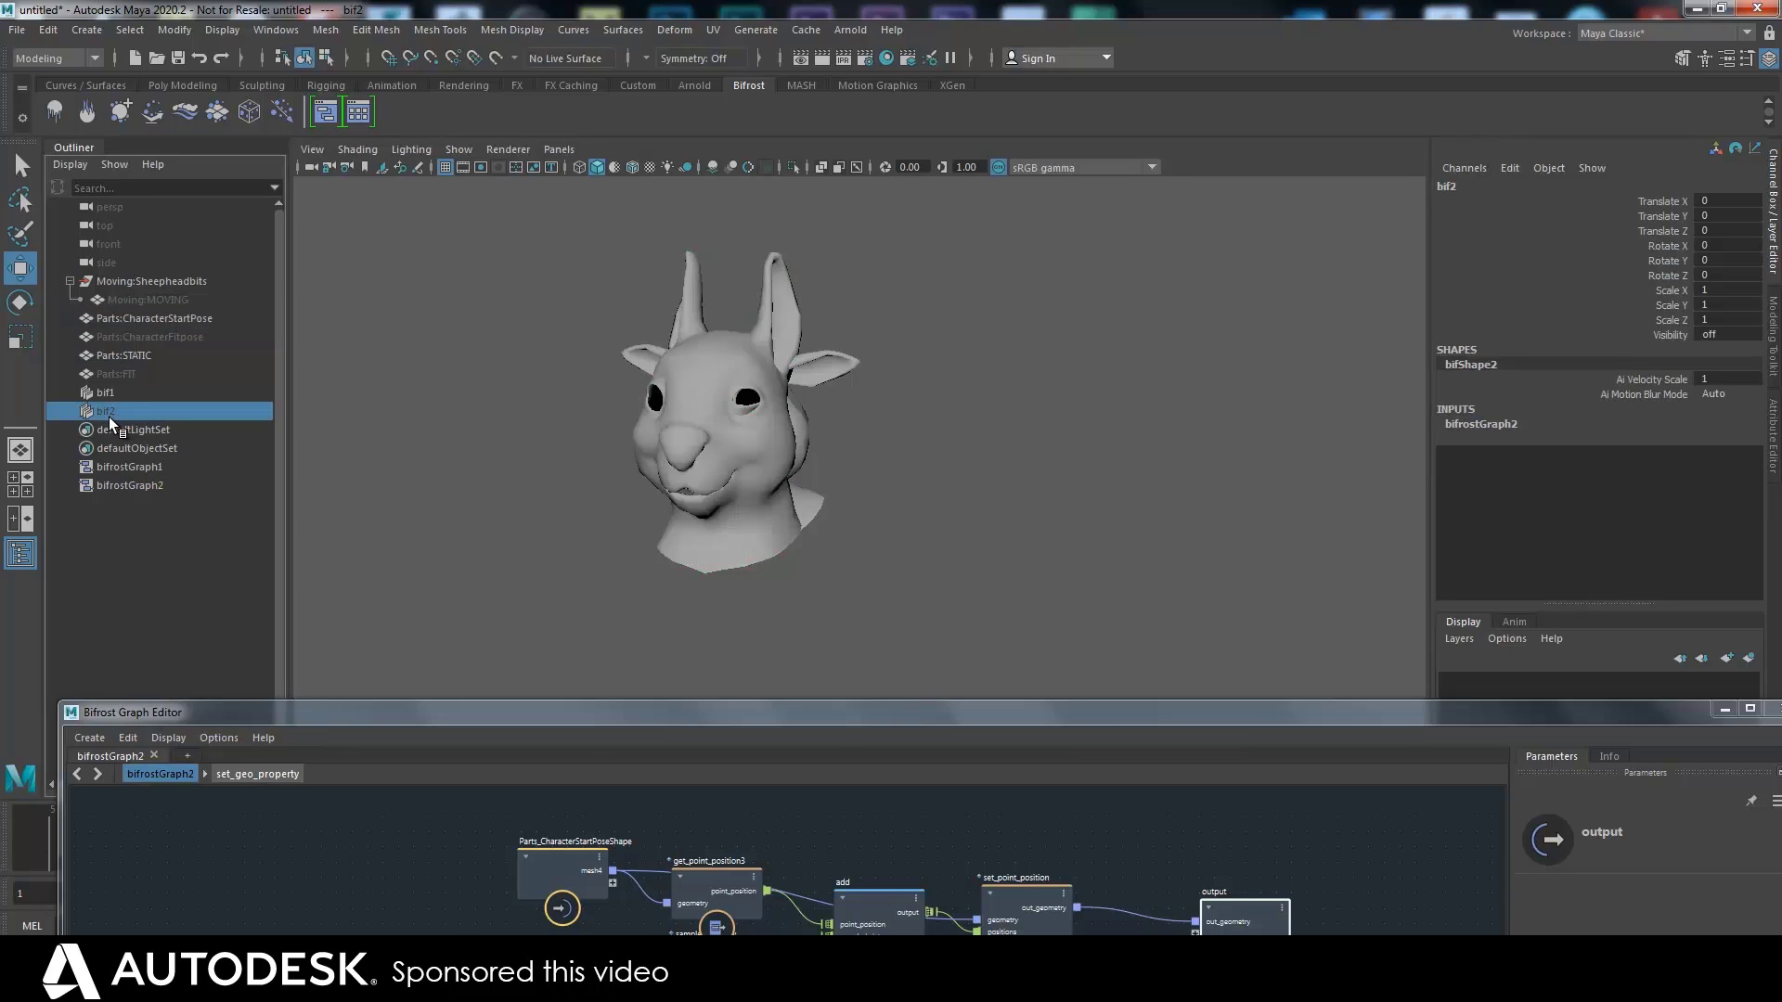
click(108, 395)
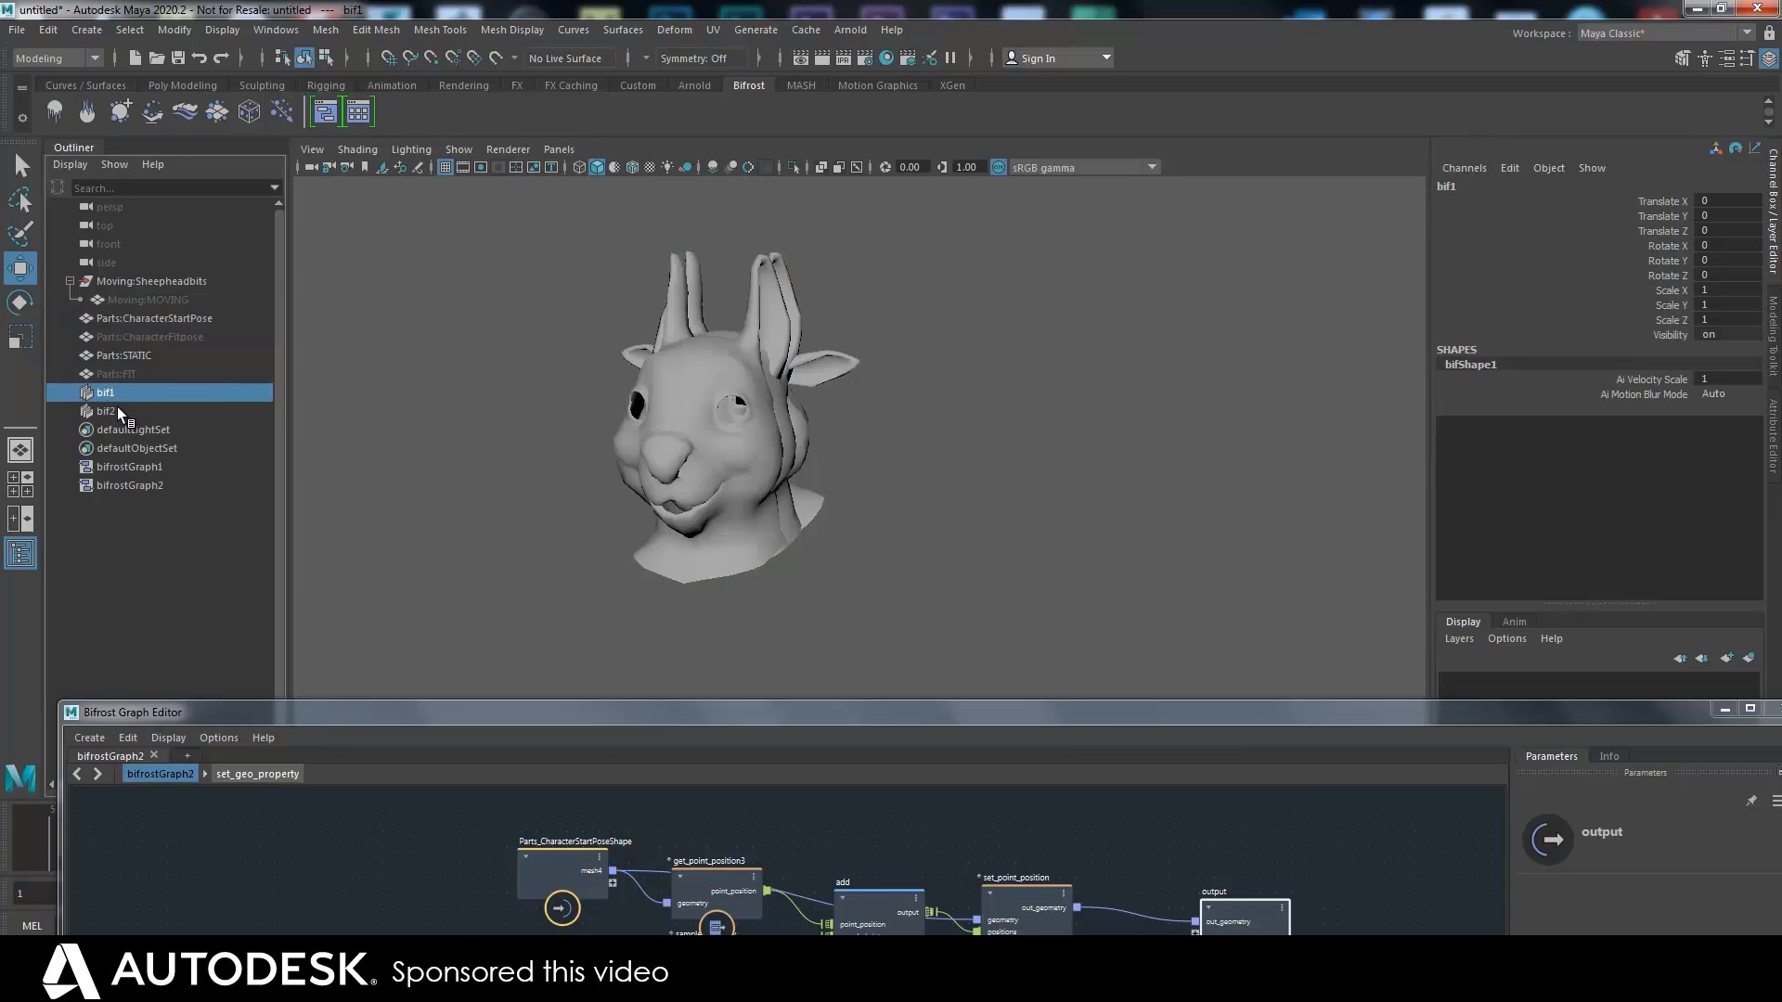
click(108, 411)
drag(542, 713, 1319, 695)
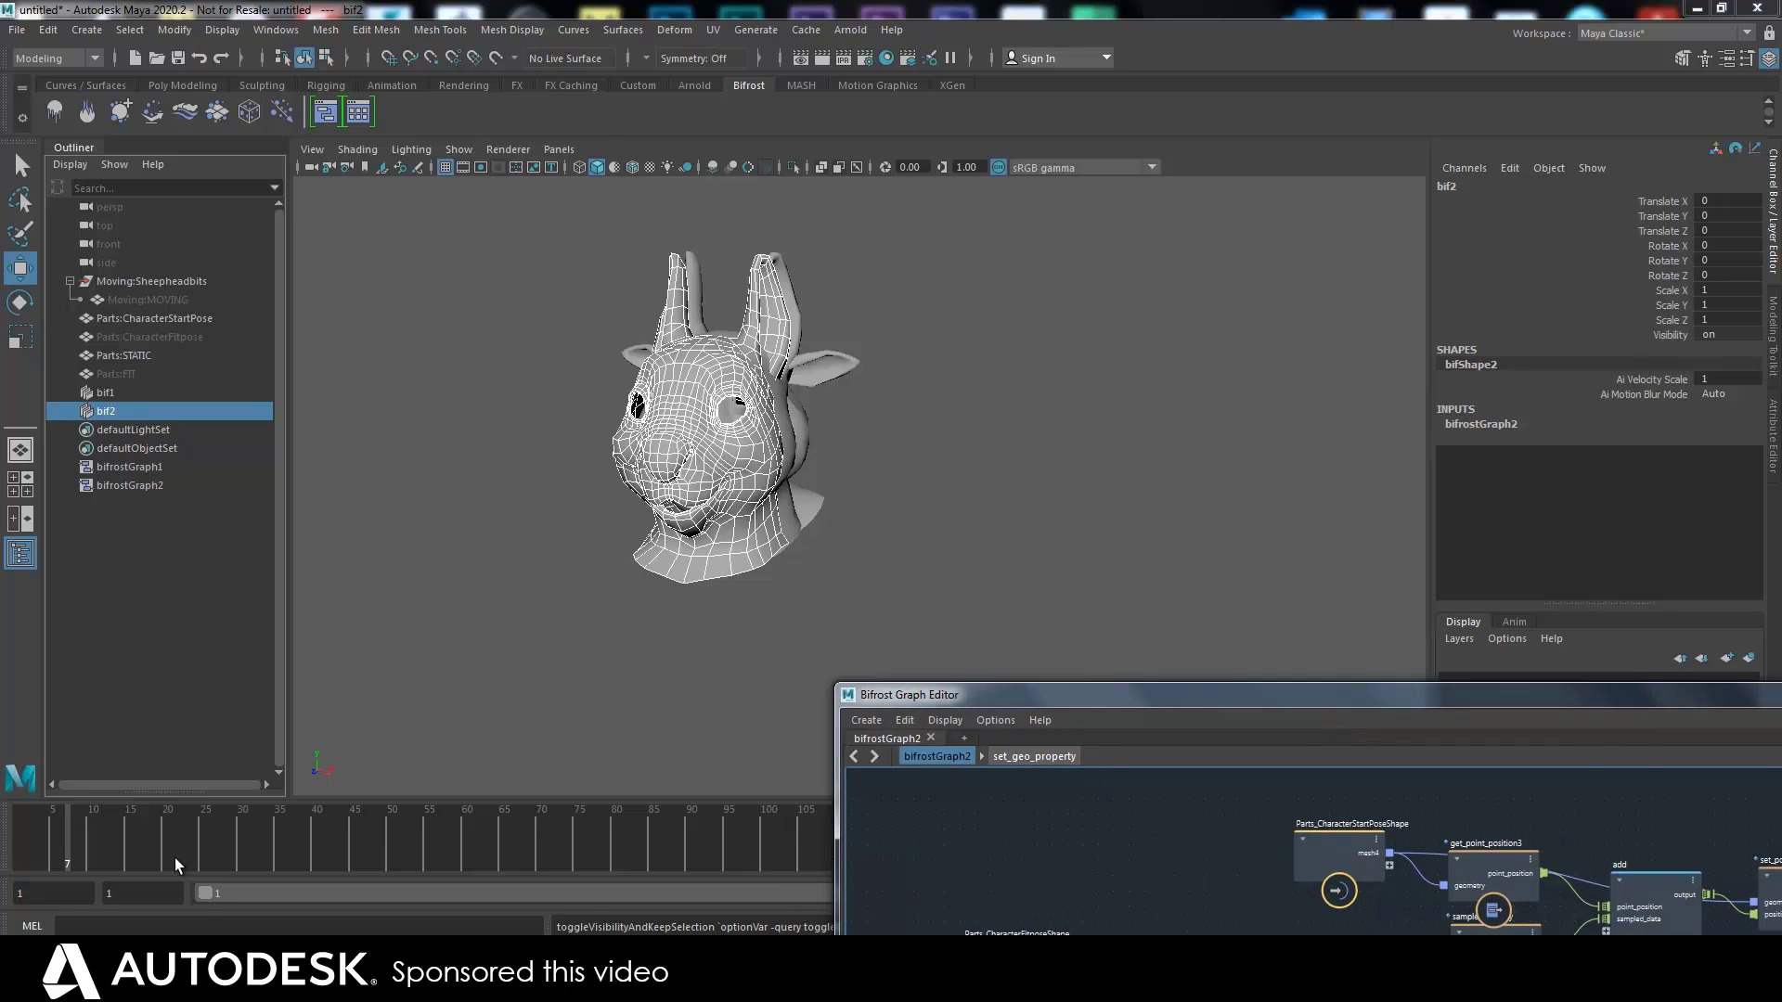
drag(78, 839, 279, 863)
Hide the bif1 result and select bif2
click(108, 394)
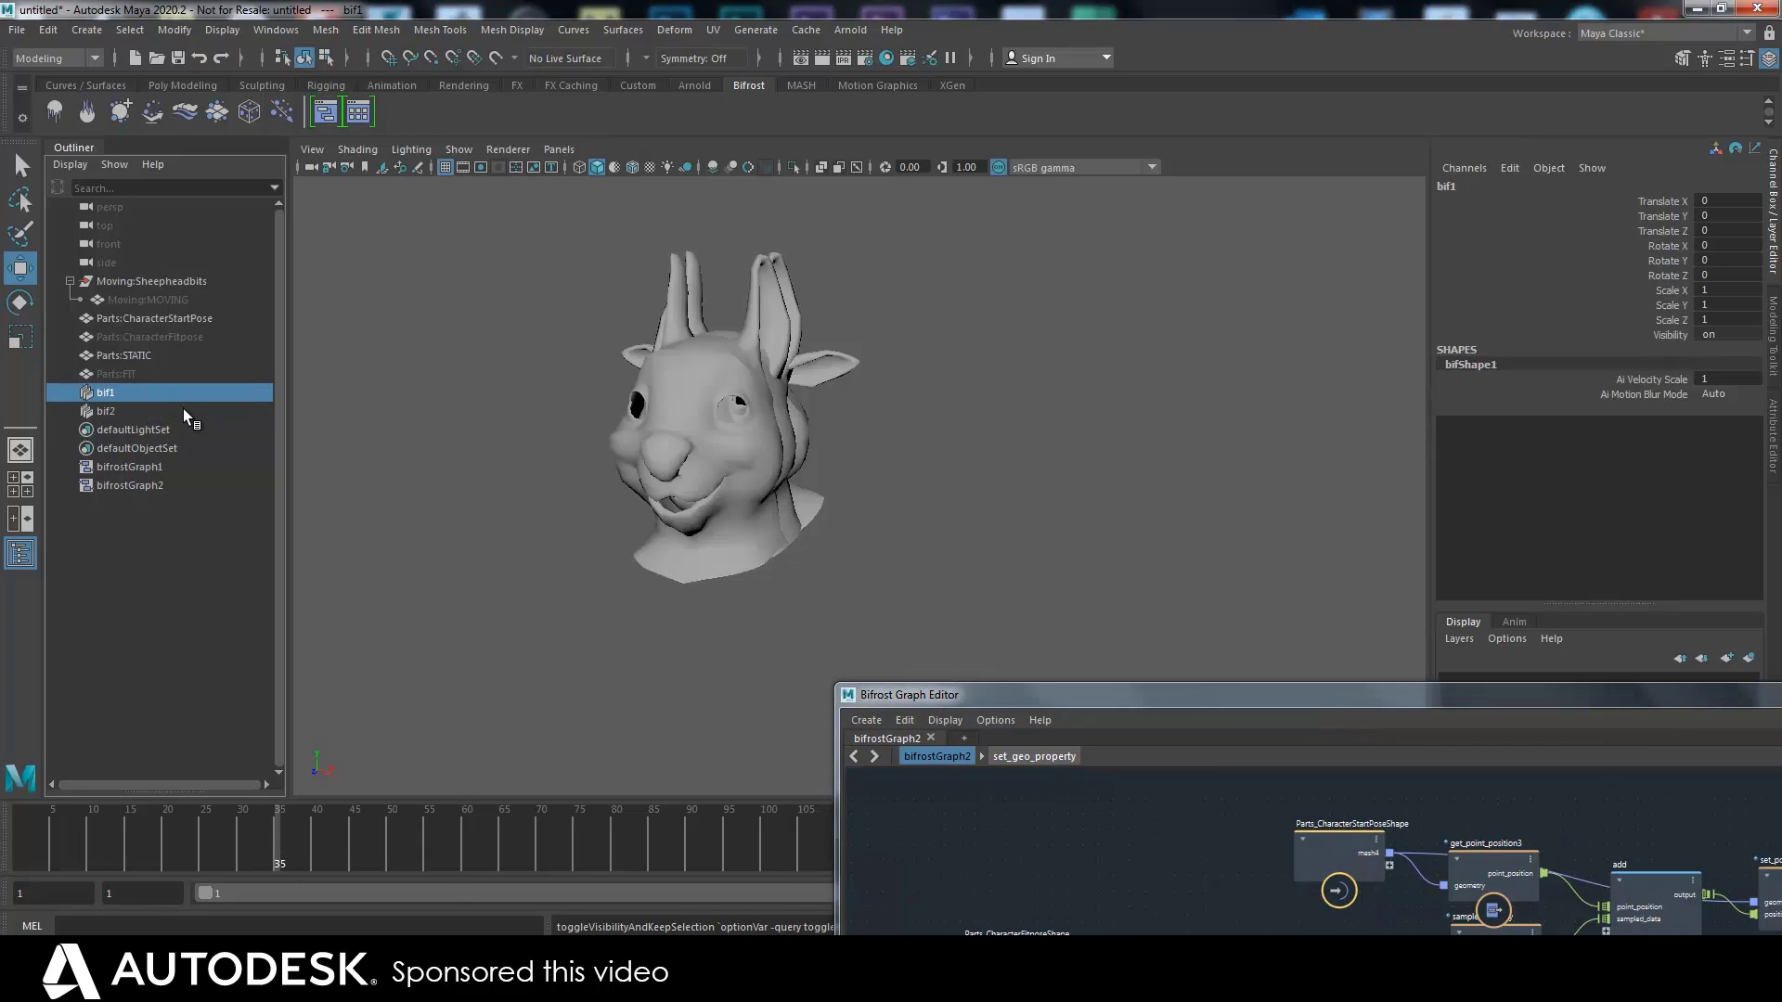
key(ctrl+h)
click(103, 411)
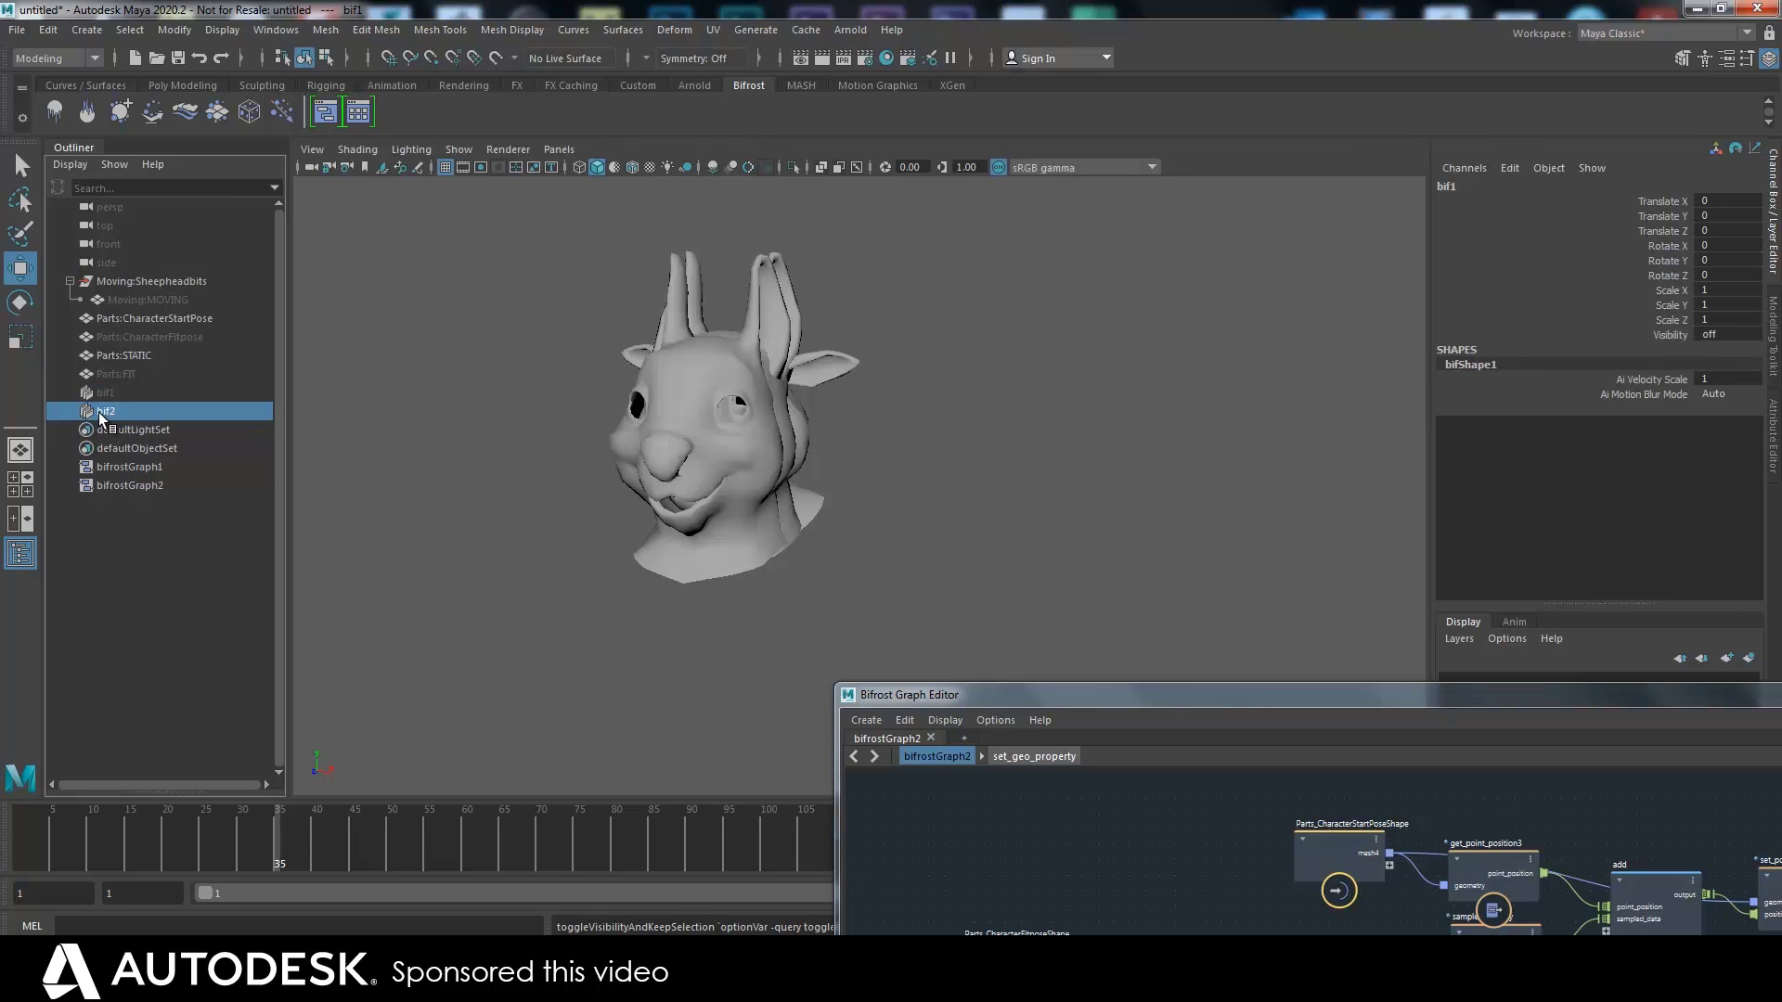
click(97, 394)
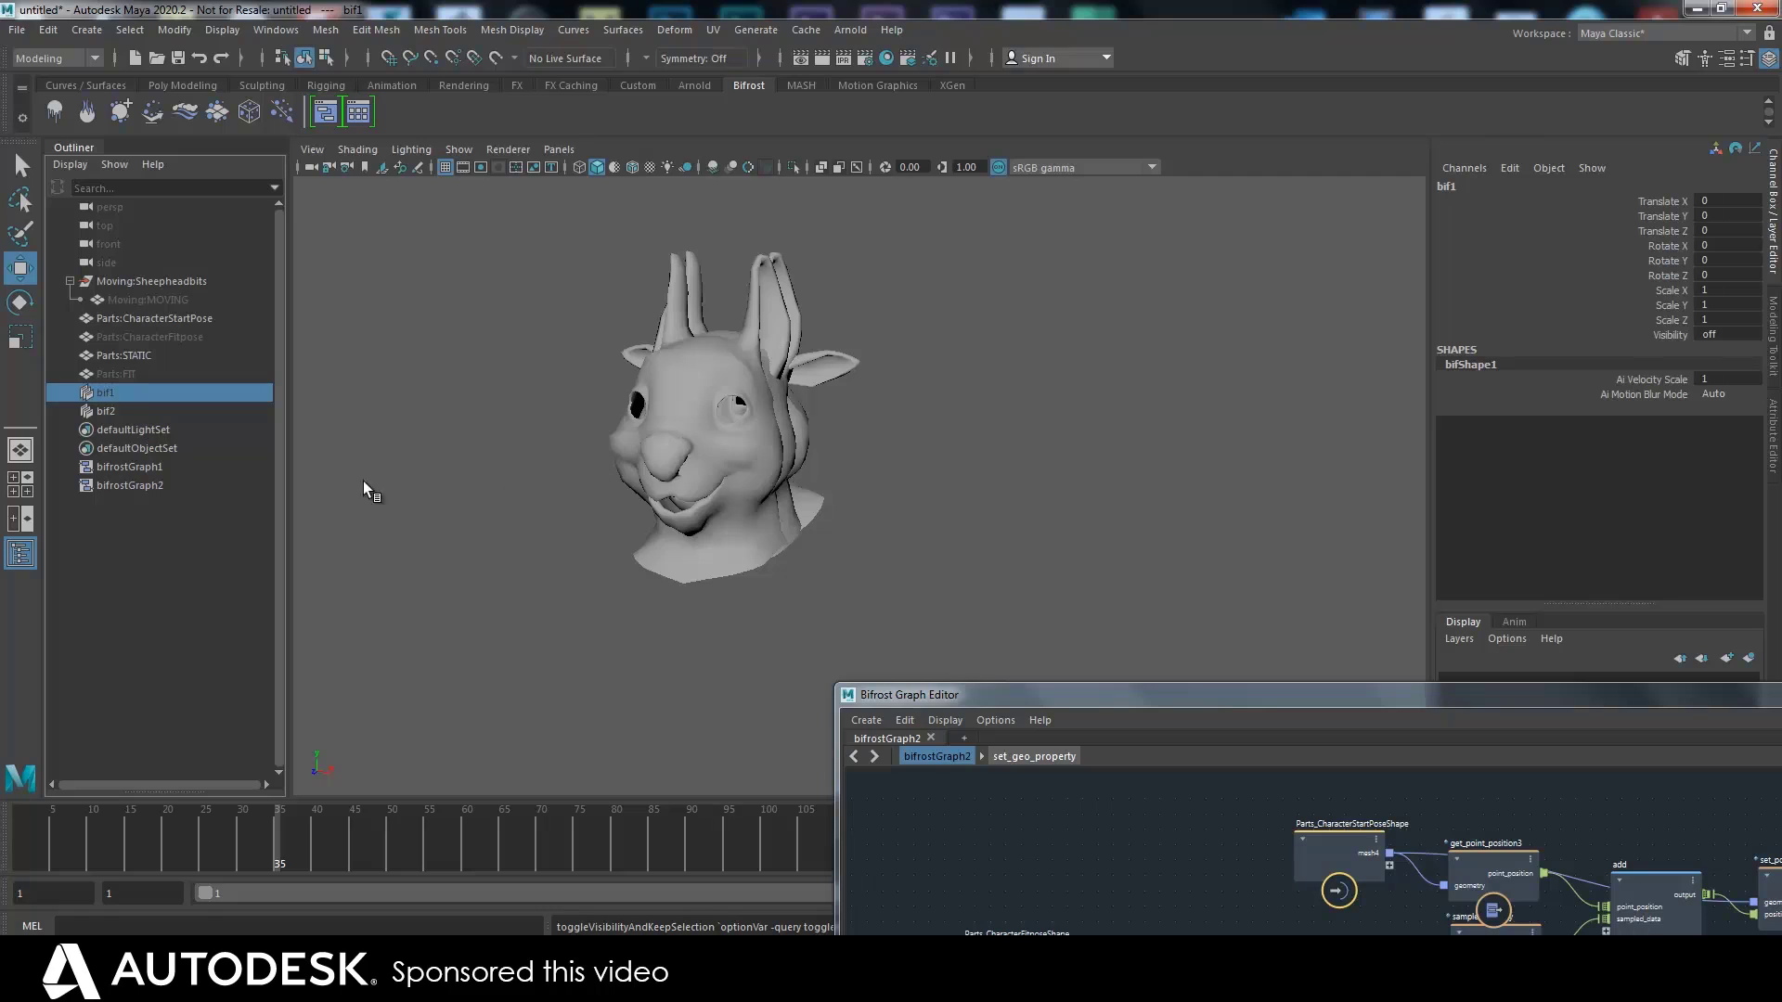
click(111, 411)
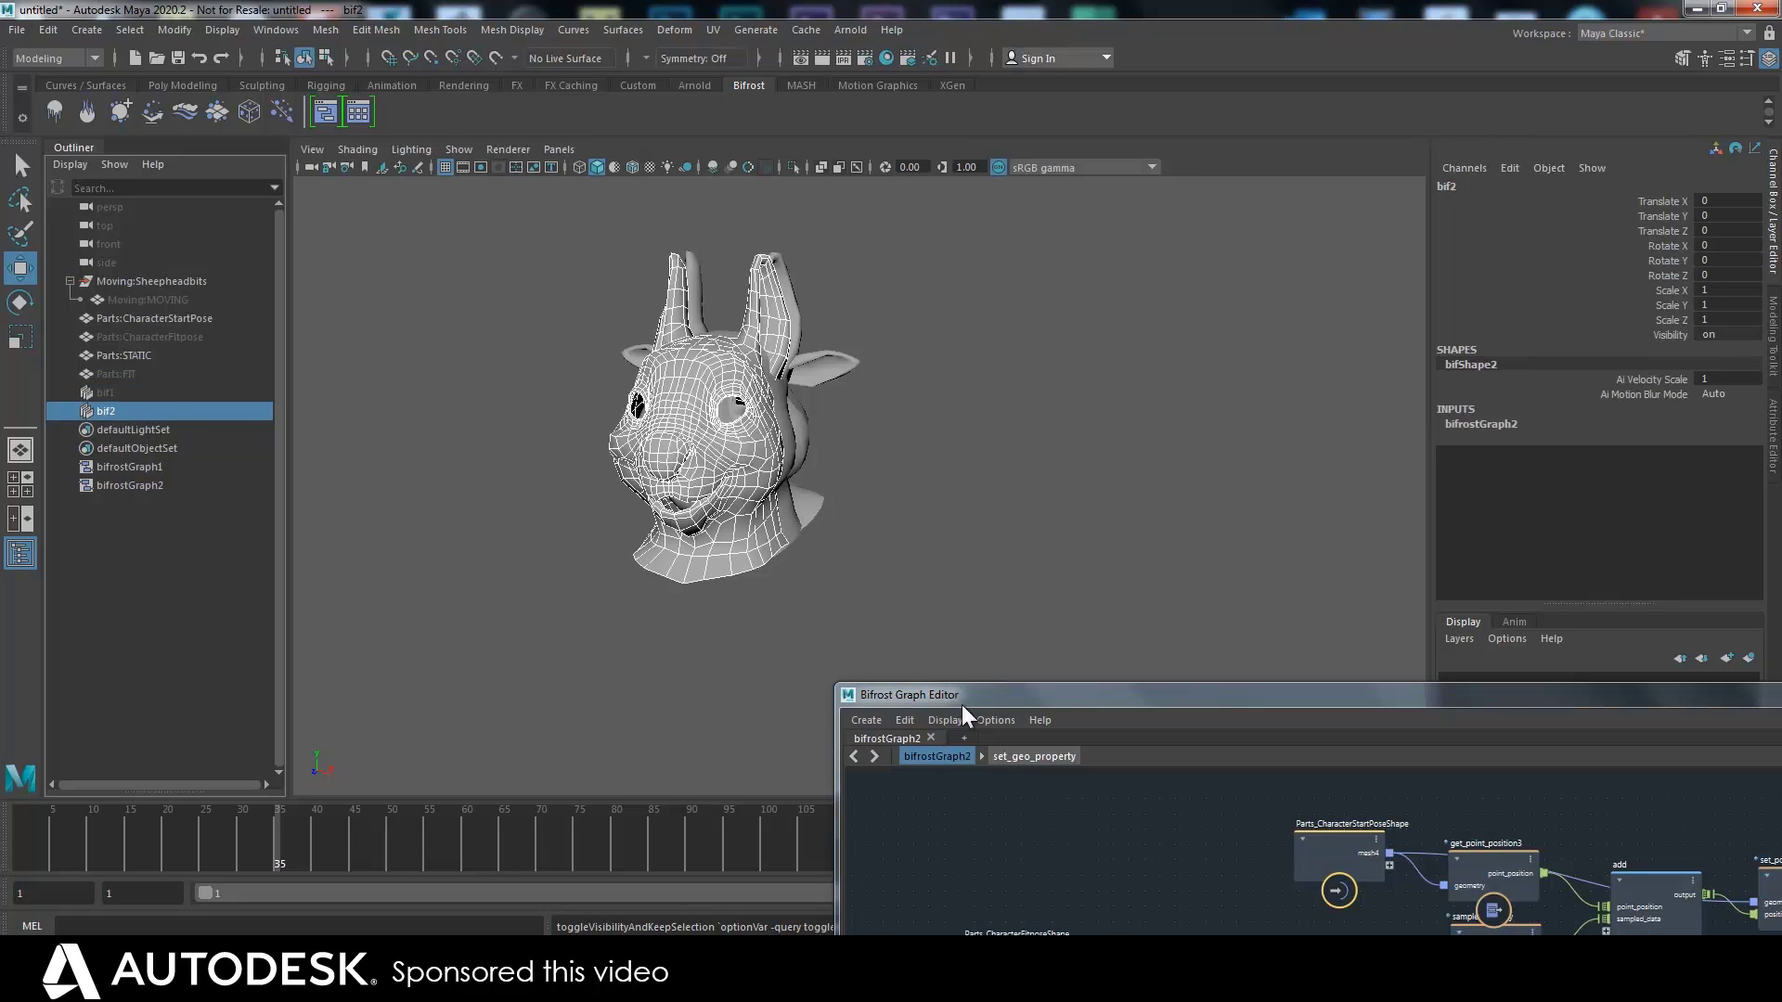
Move bif2 about 8.67 units along X so it stands apart from the original heads
drag(961, 704, 972, 780)
alt+right_drag(817, 634, 755, 598)
alt+middle_drag(755, 599, 750, 467)
alt+drag(750, 467, 991, 620)
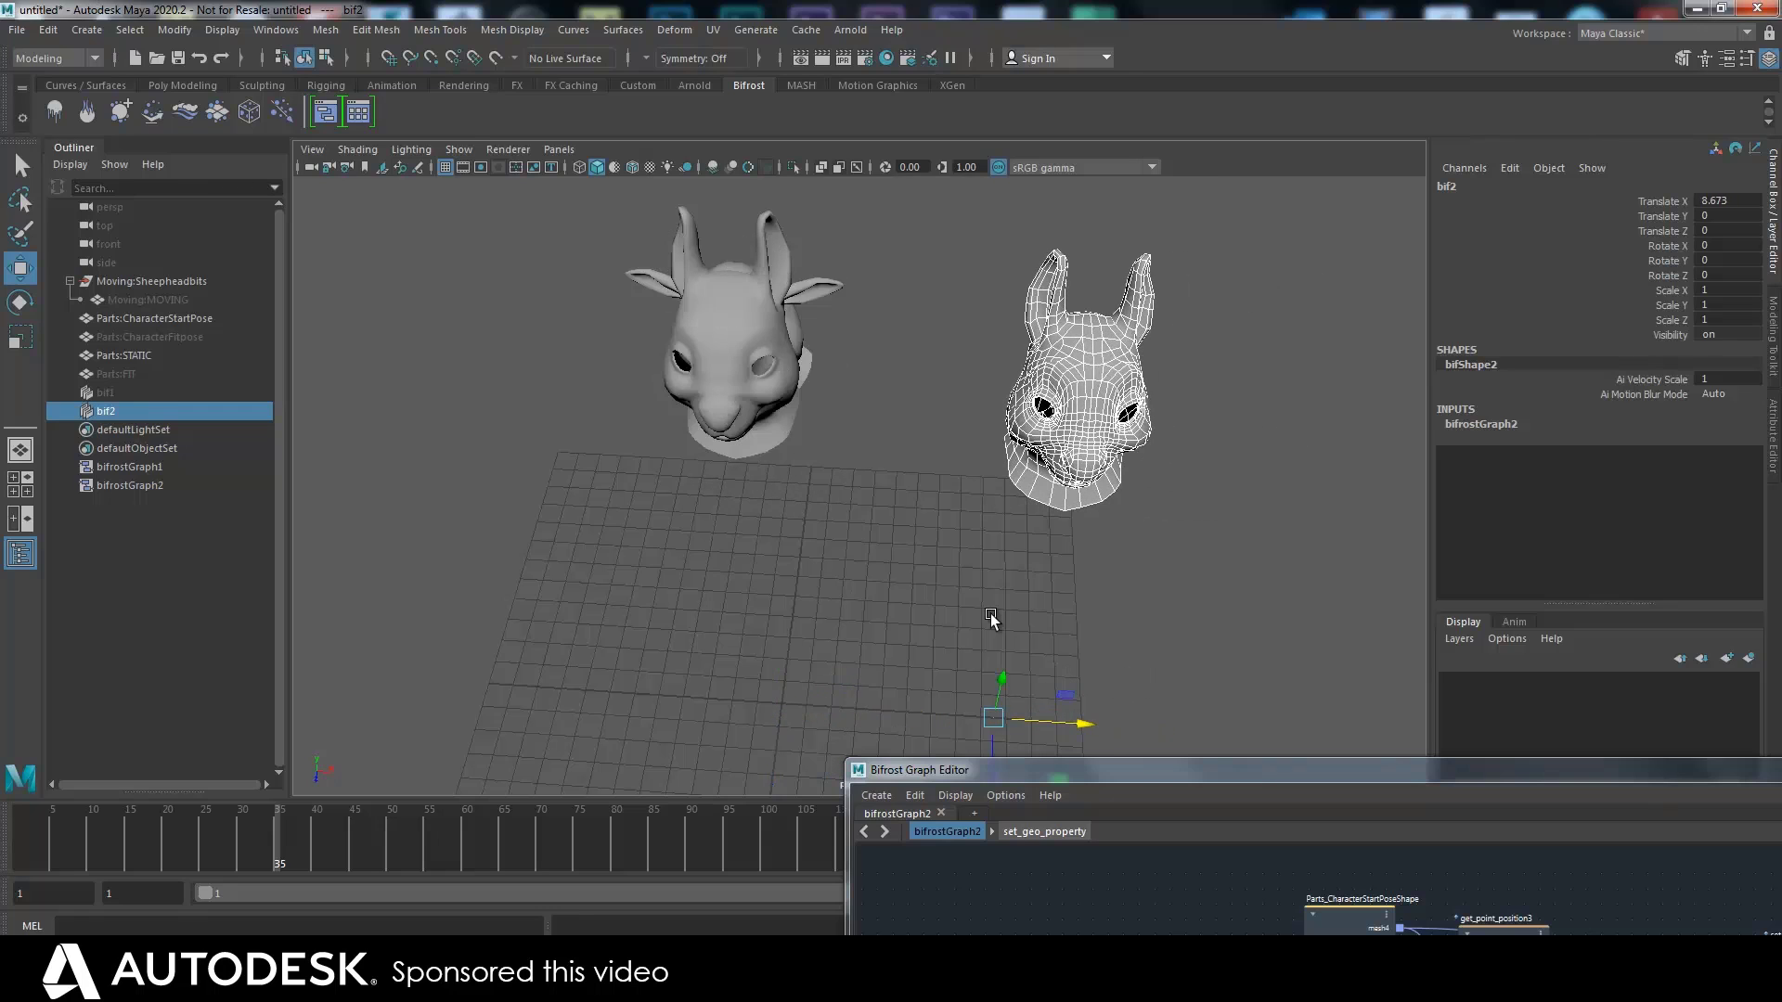
Hide the Parts:CharacterStartPose and Parts:STATIC meshes in the viewport
click(697, 415)
key(ctrl+h)
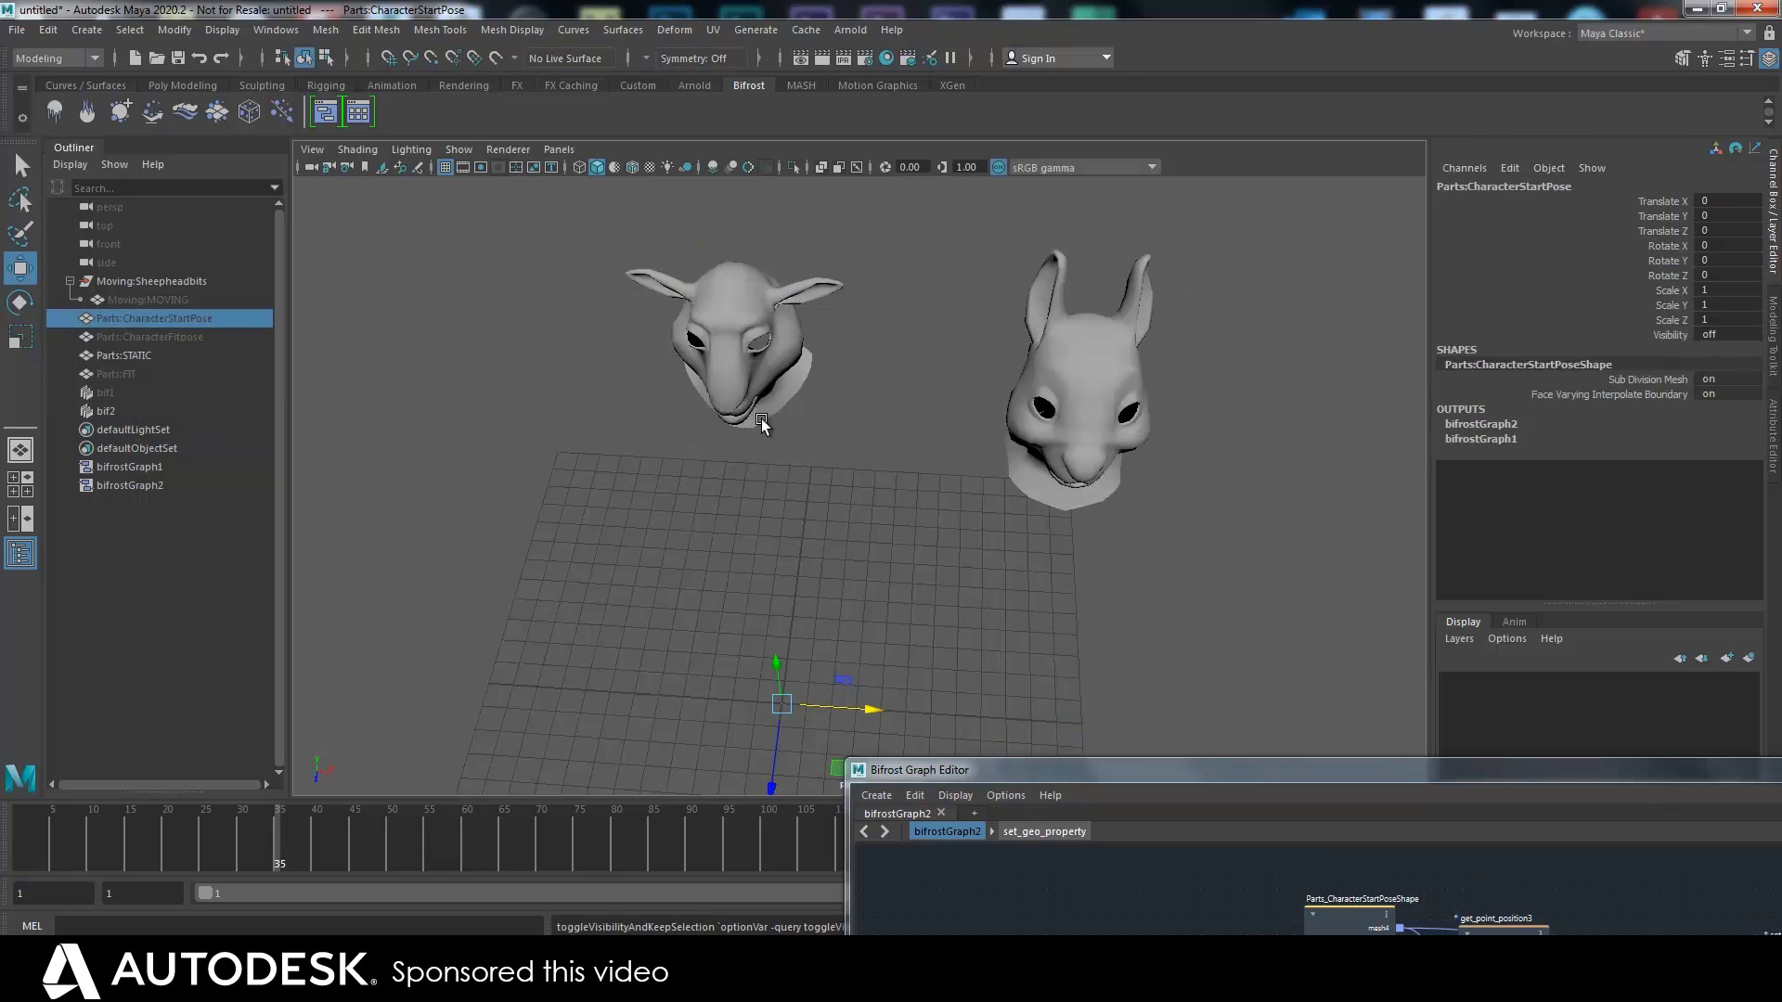
click(756, 425)
alt+drag(820, 477, 844, 688)
key(ctrl+h)
Show the Moving:MOVING sheep head and move the graph editor clear of the two heads
click(149, 299)
key(shift+h)
drag(1015, 745, 1012, 588)
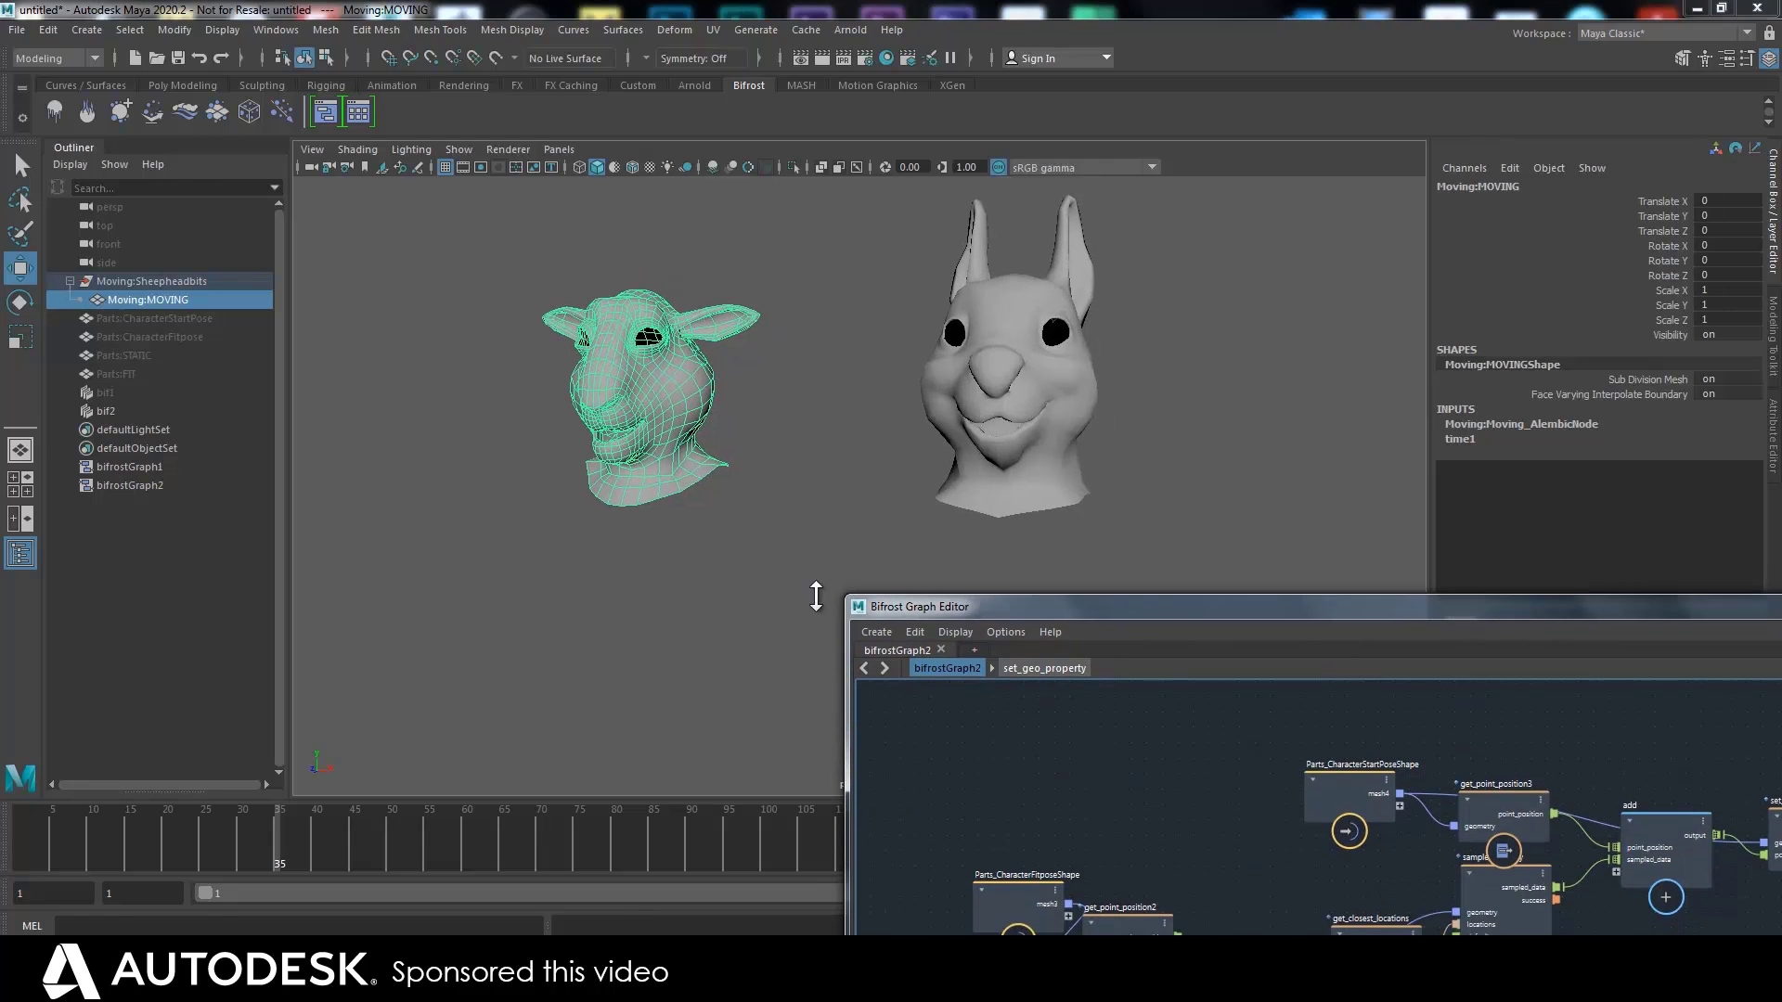
drag(1054, 645, 1000, 443)
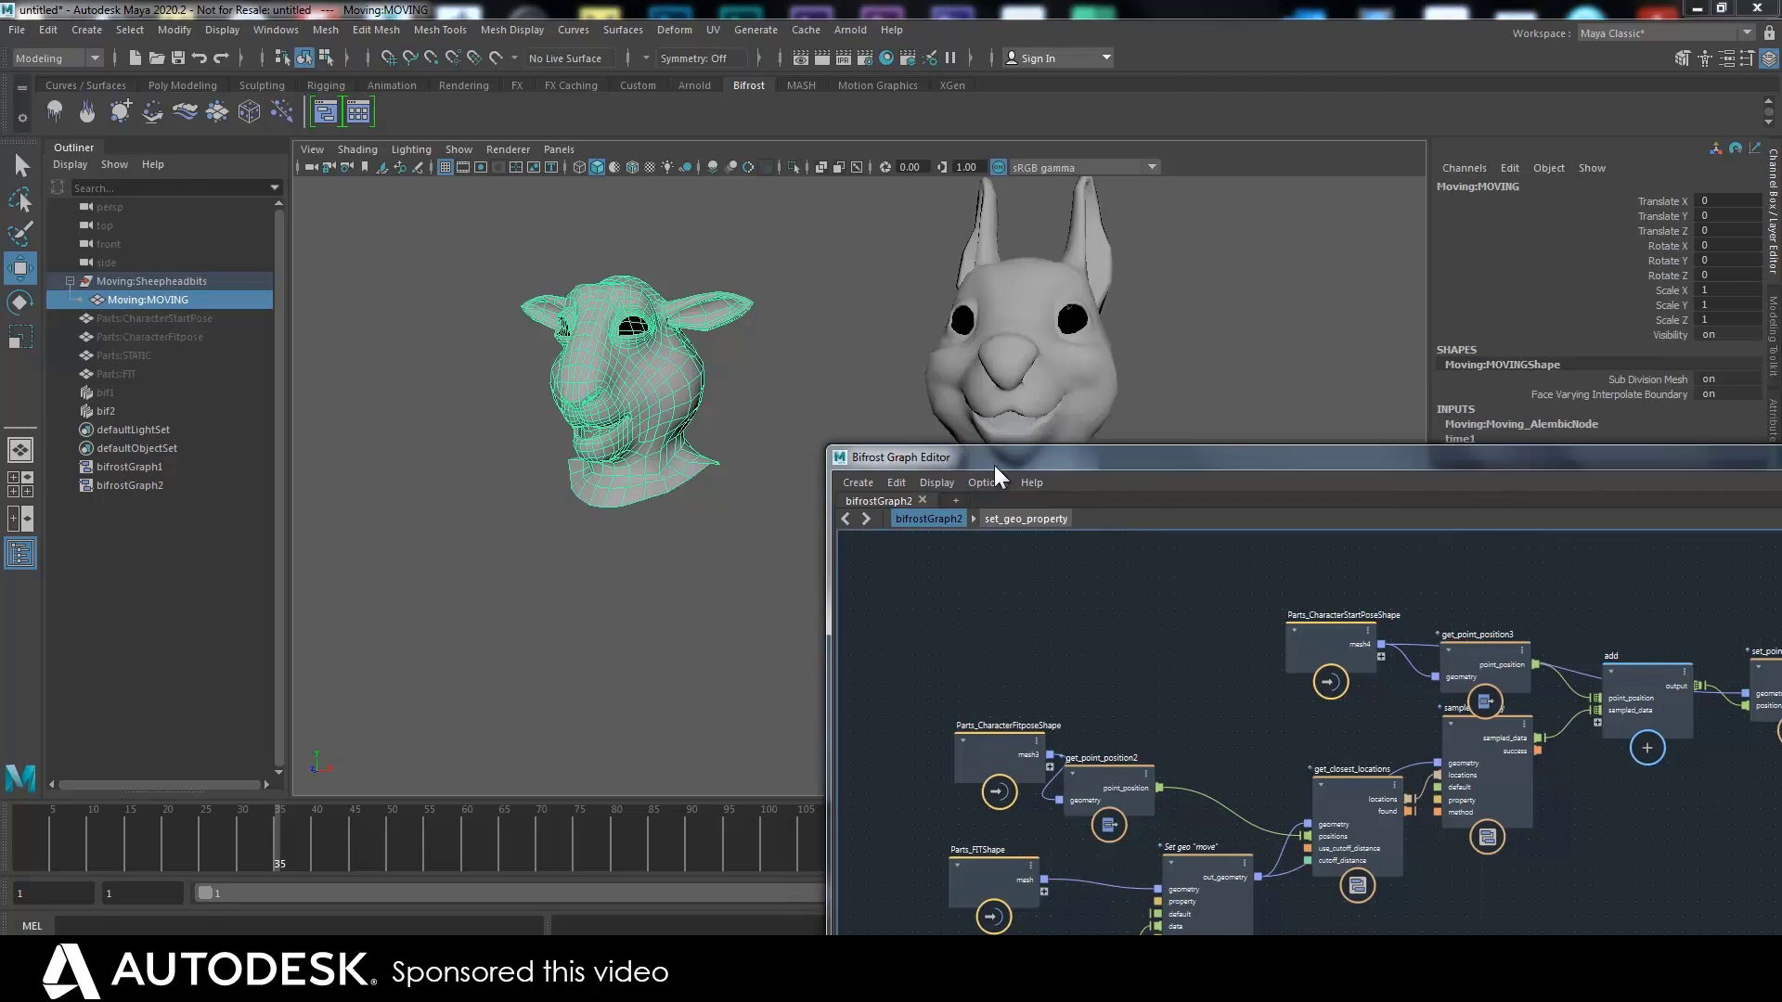
alt+drag(756, 539, 664, 623)
drag(1105, 556, 1588, 504)
Scrub back to frame 5 and play the animation to compare the sheep head with the bif2 result
click(233, 839)
drag(226, 835, 61, 827)
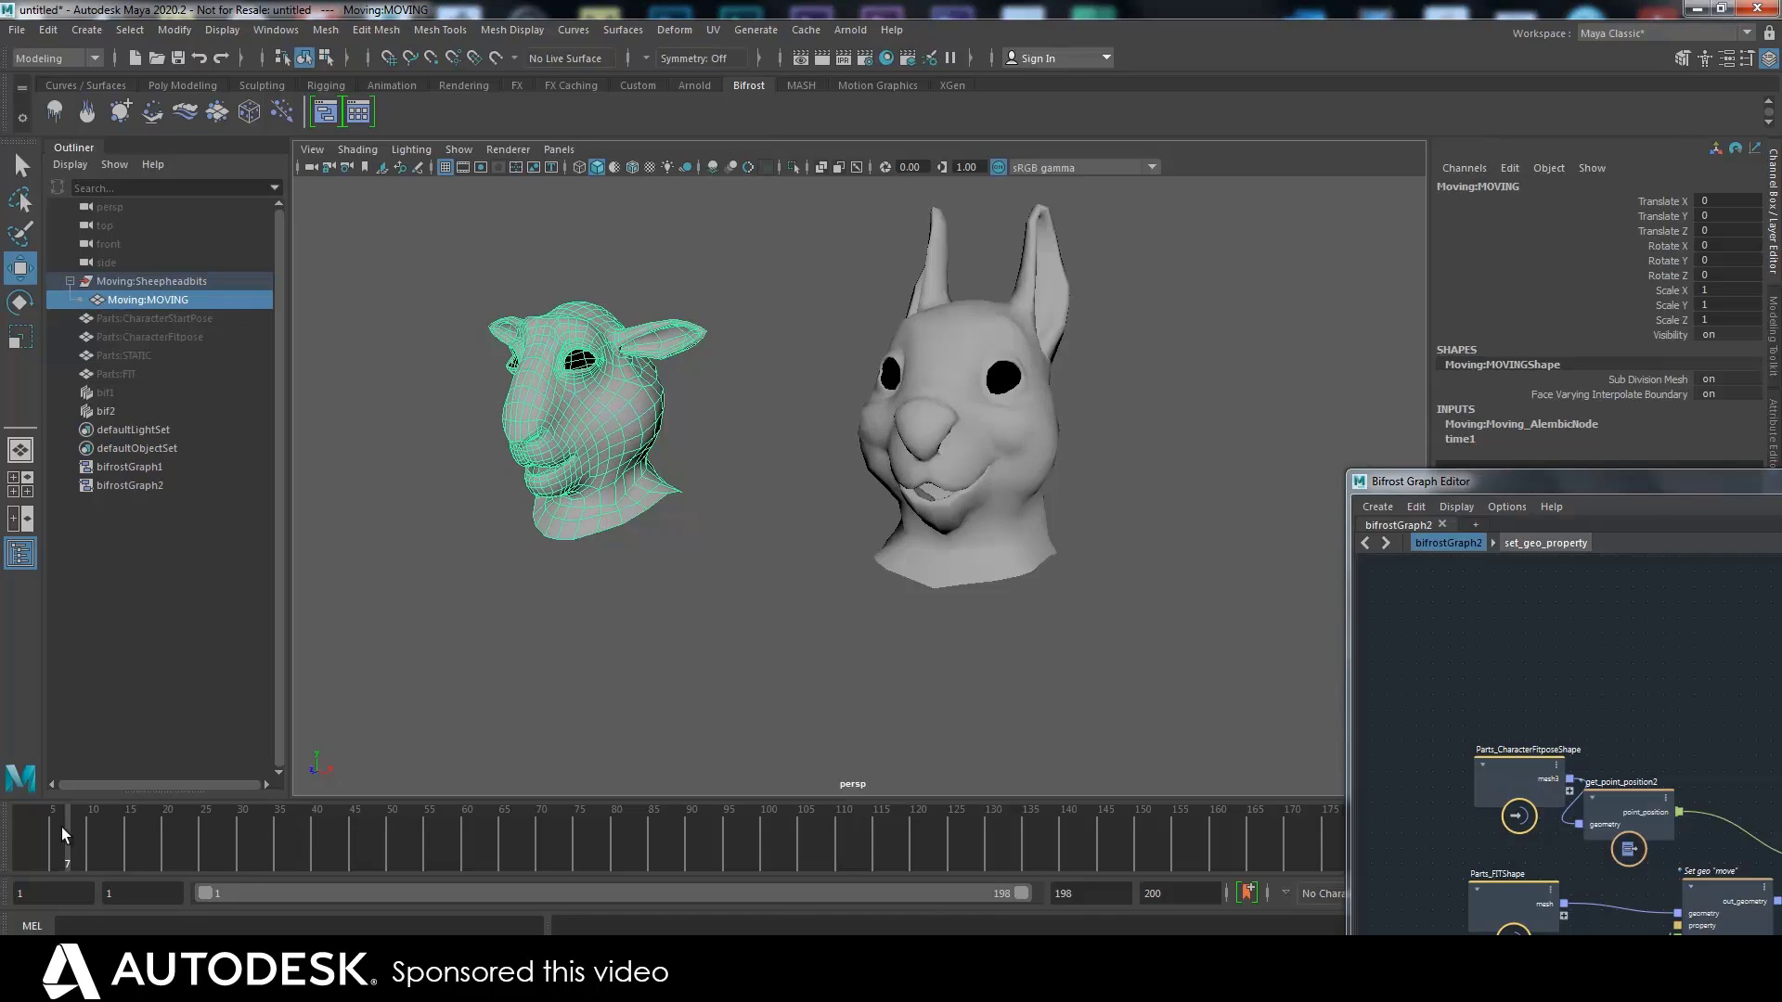
drag(1519, 483, 1177, 928)
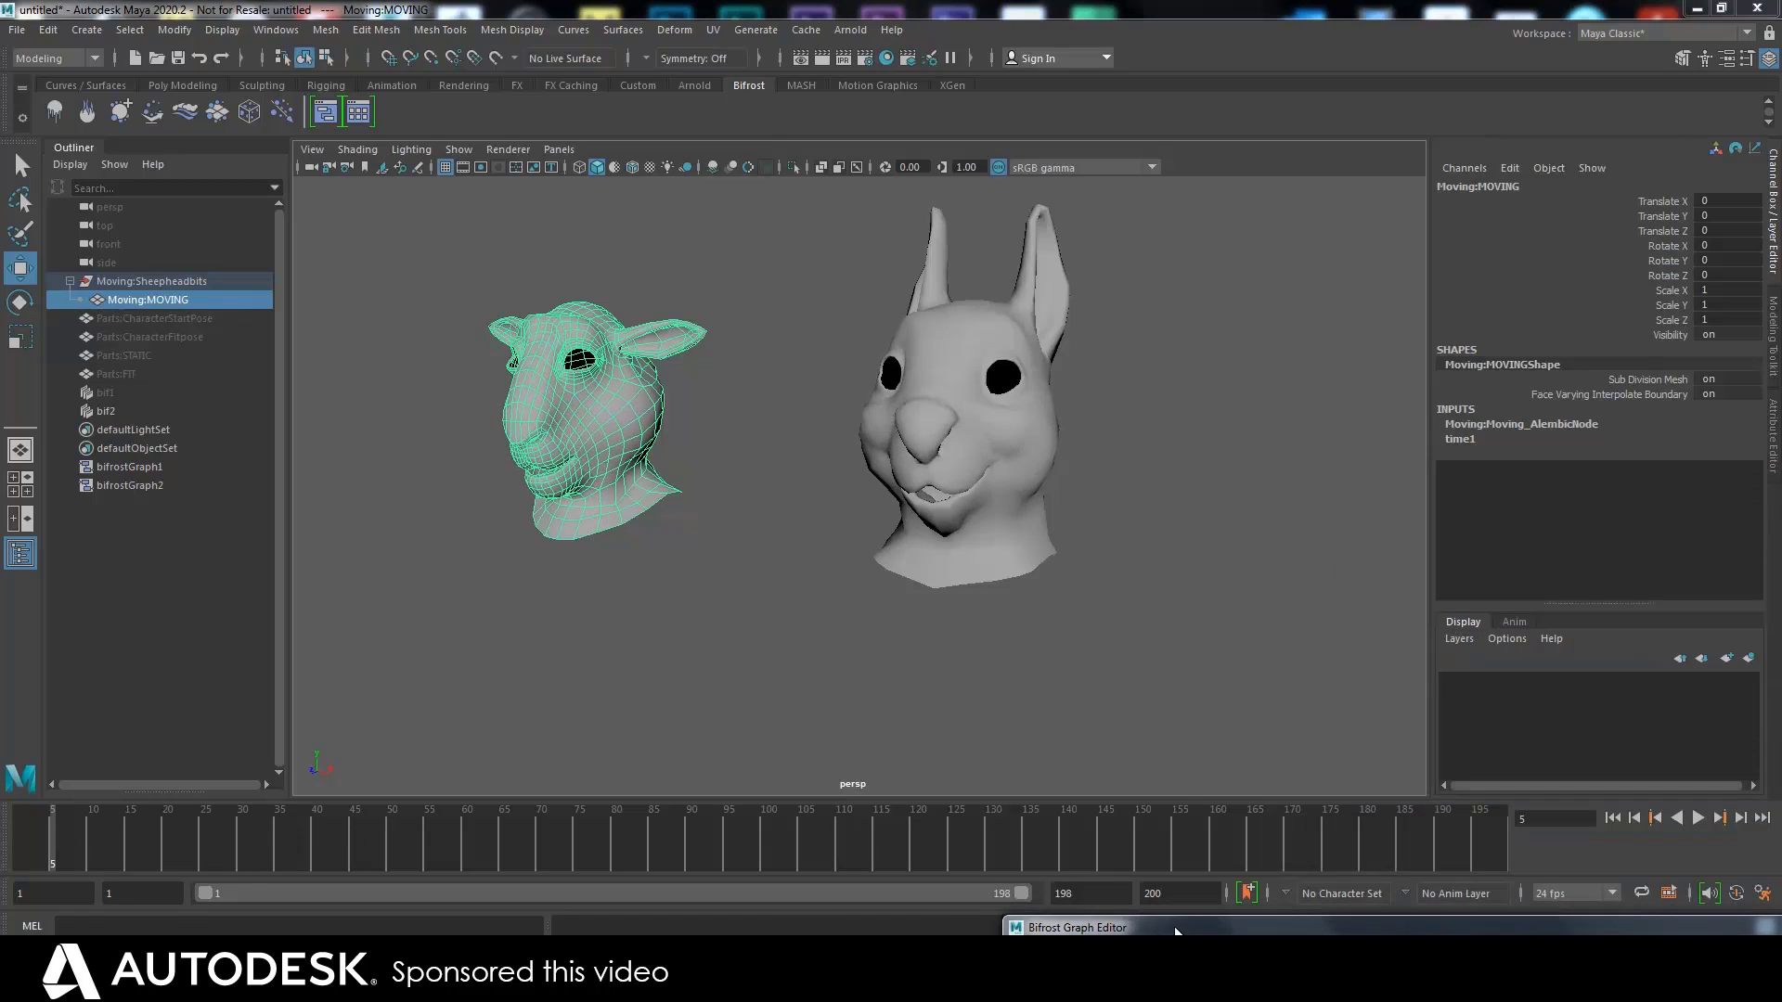
click(1697, 818)
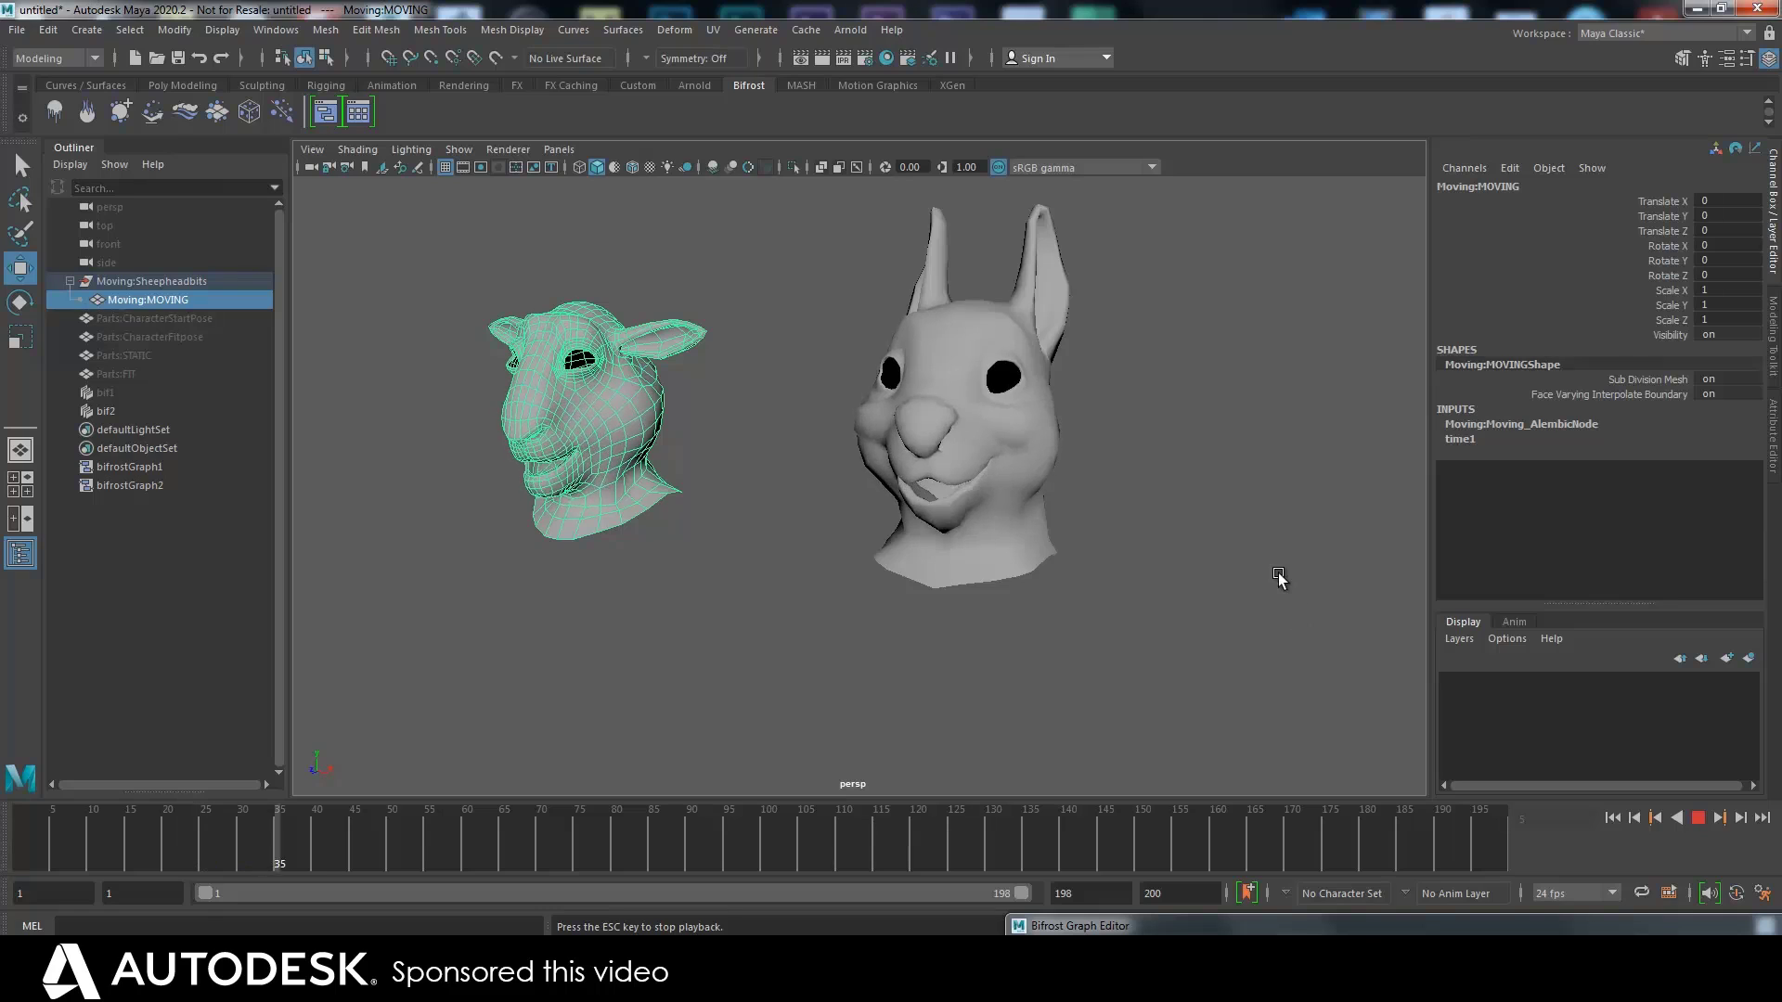
Deselect the sheep head and set the playback range's end frame to 800
click(1253, 580)
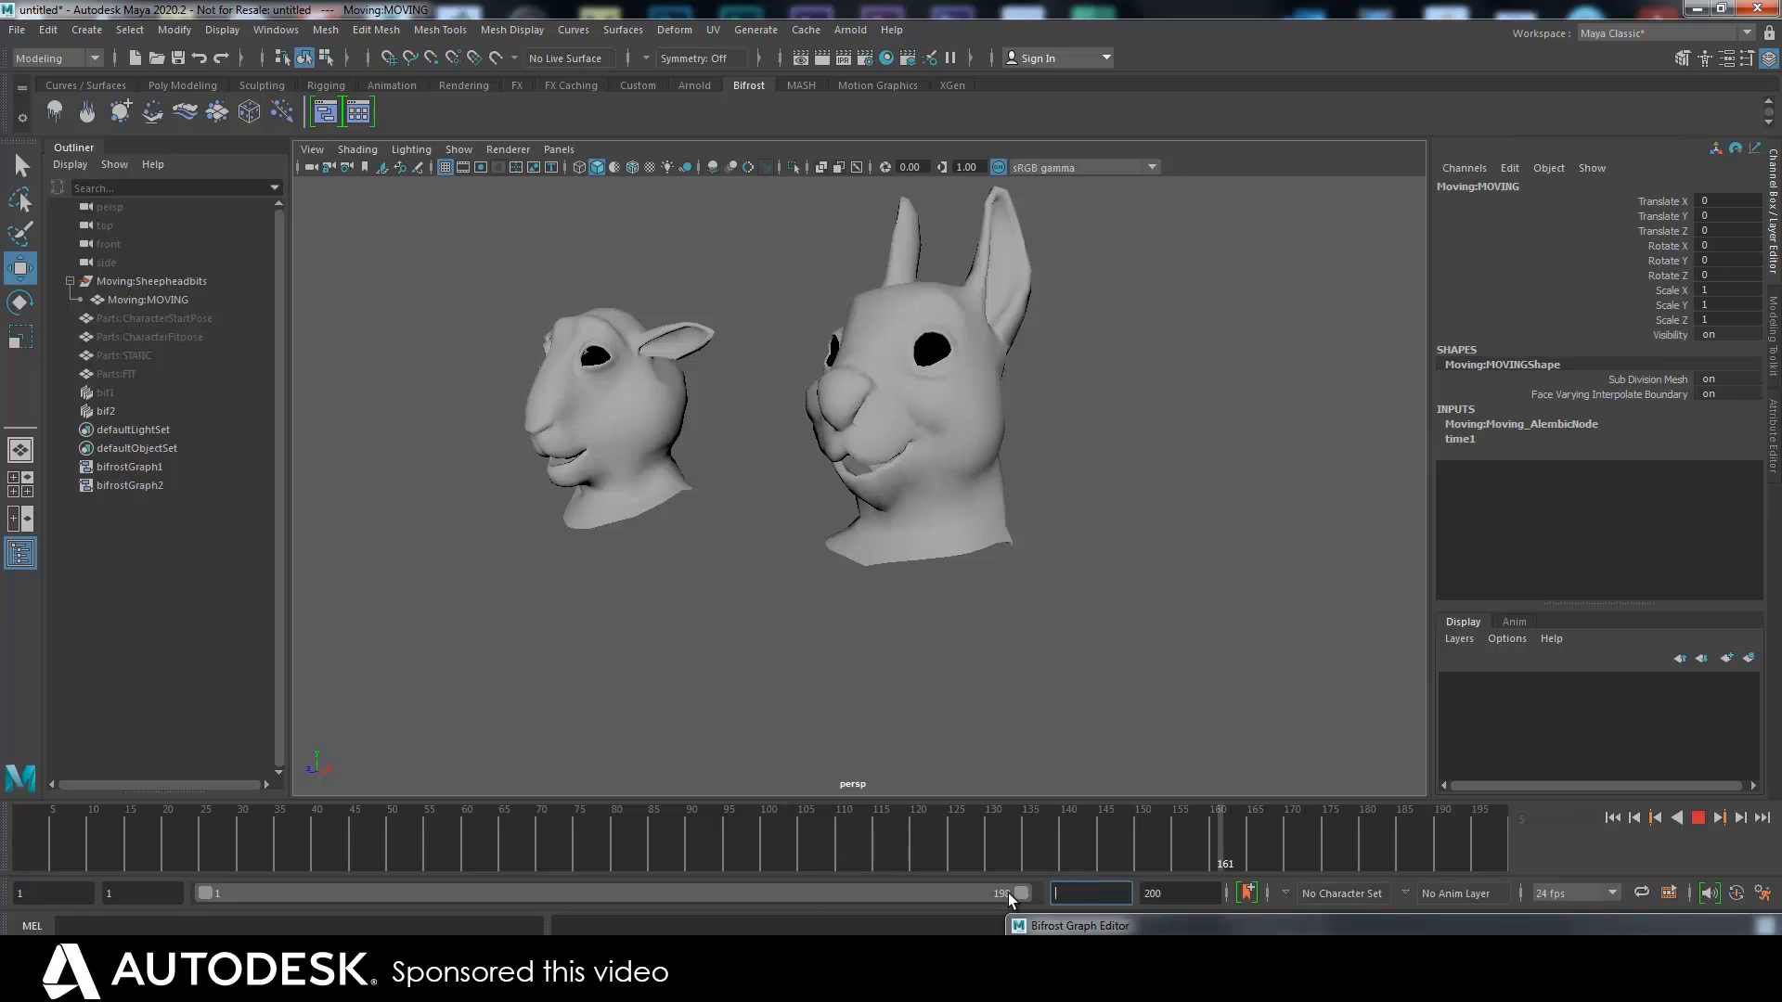
text(000)
key(Return)
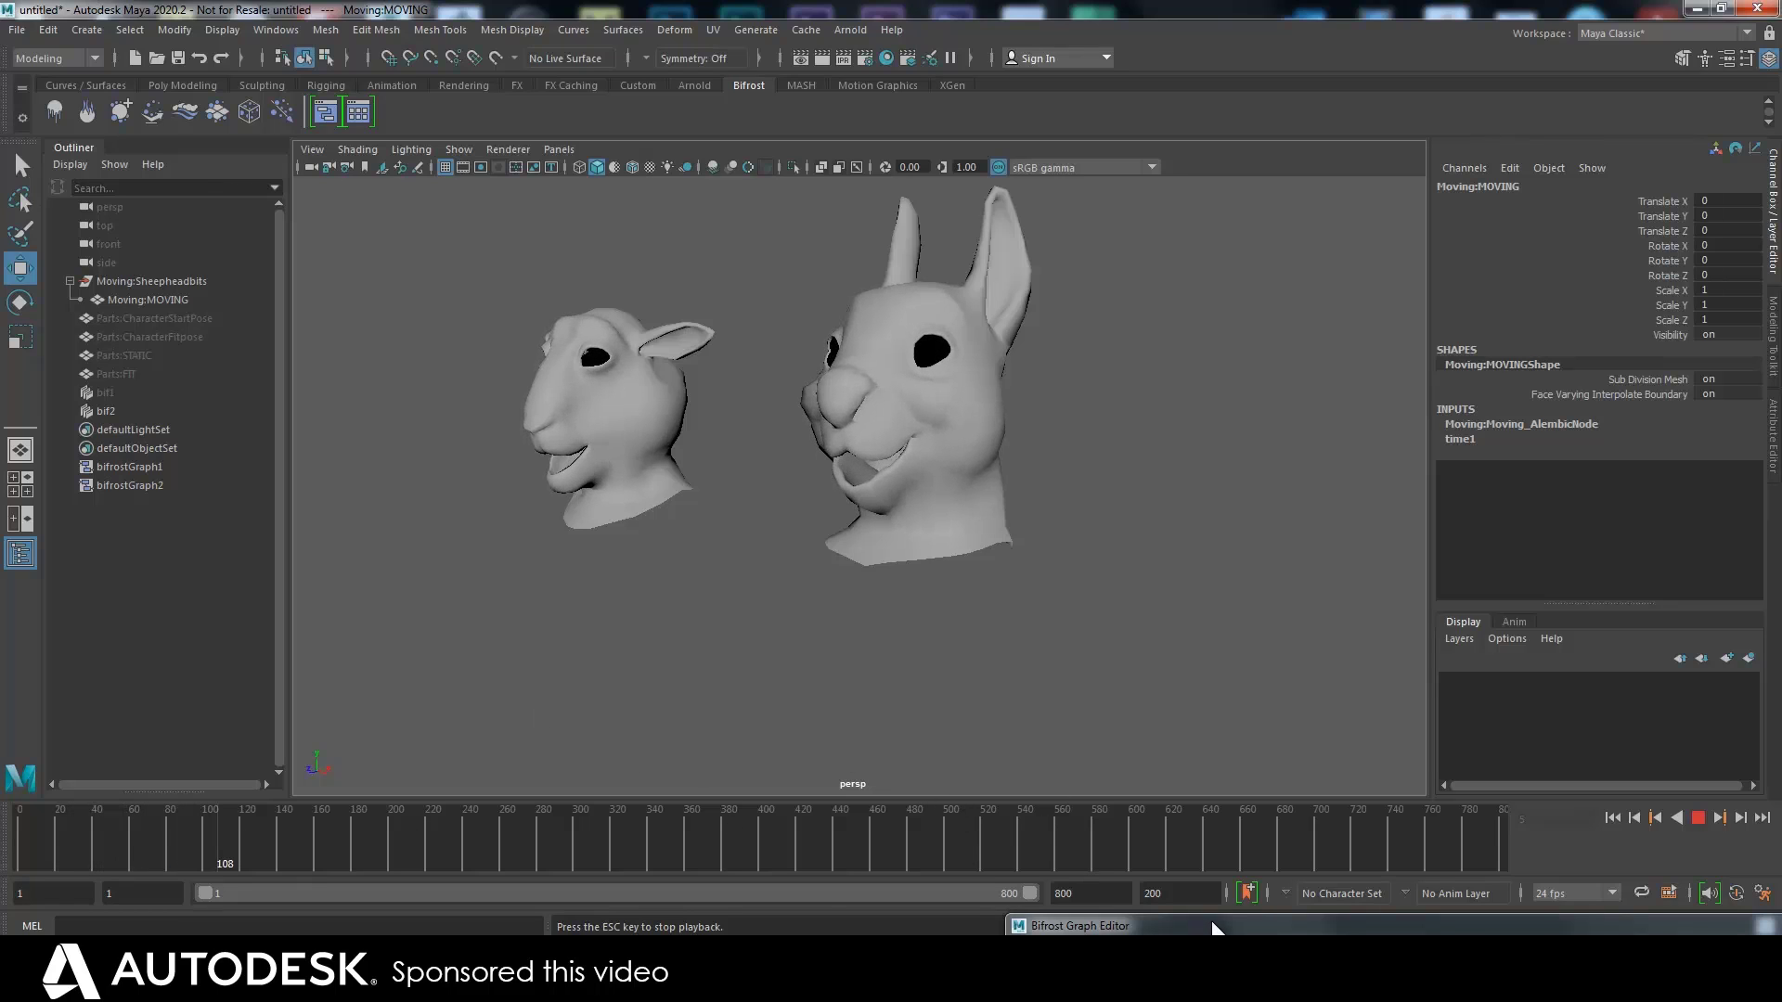
Bring the Bifrost Graph Editor back over the viewport and view the whole node network
drag(1212, 921, 1328, 255)
drag(1216, 249, 1190, 245)
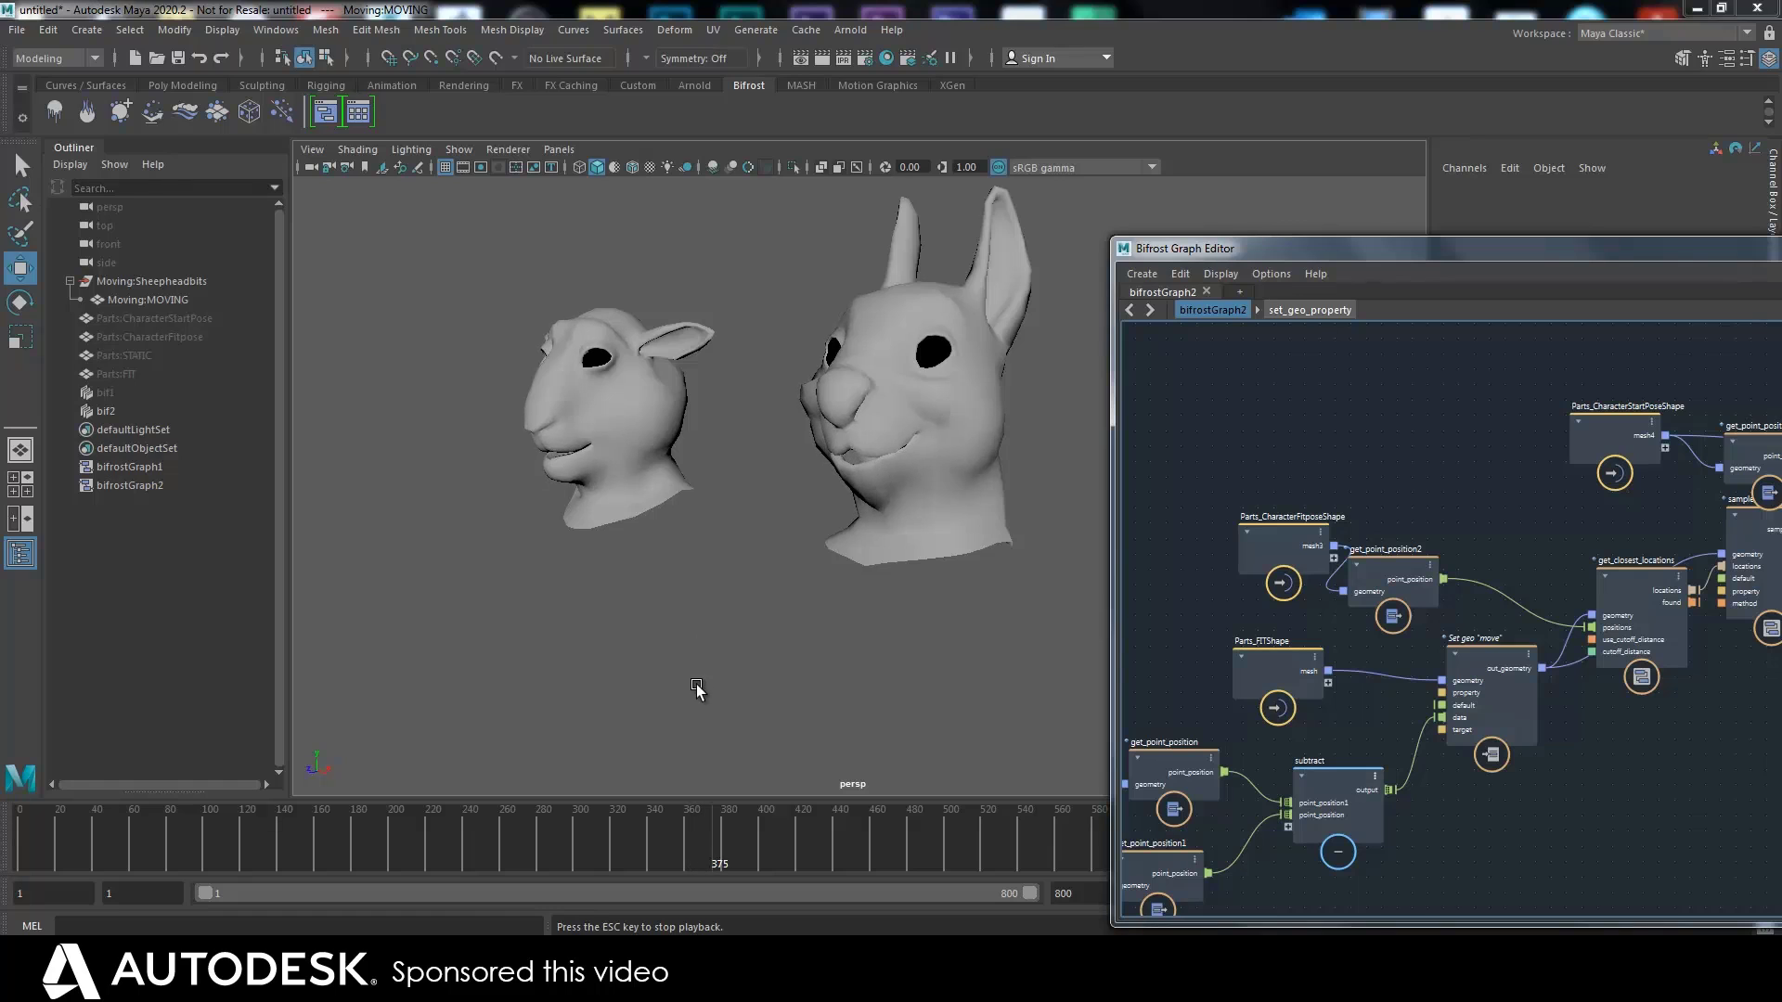
drag(1307, 251, 821, 234)
drag(1006, 243, 1441, 410)
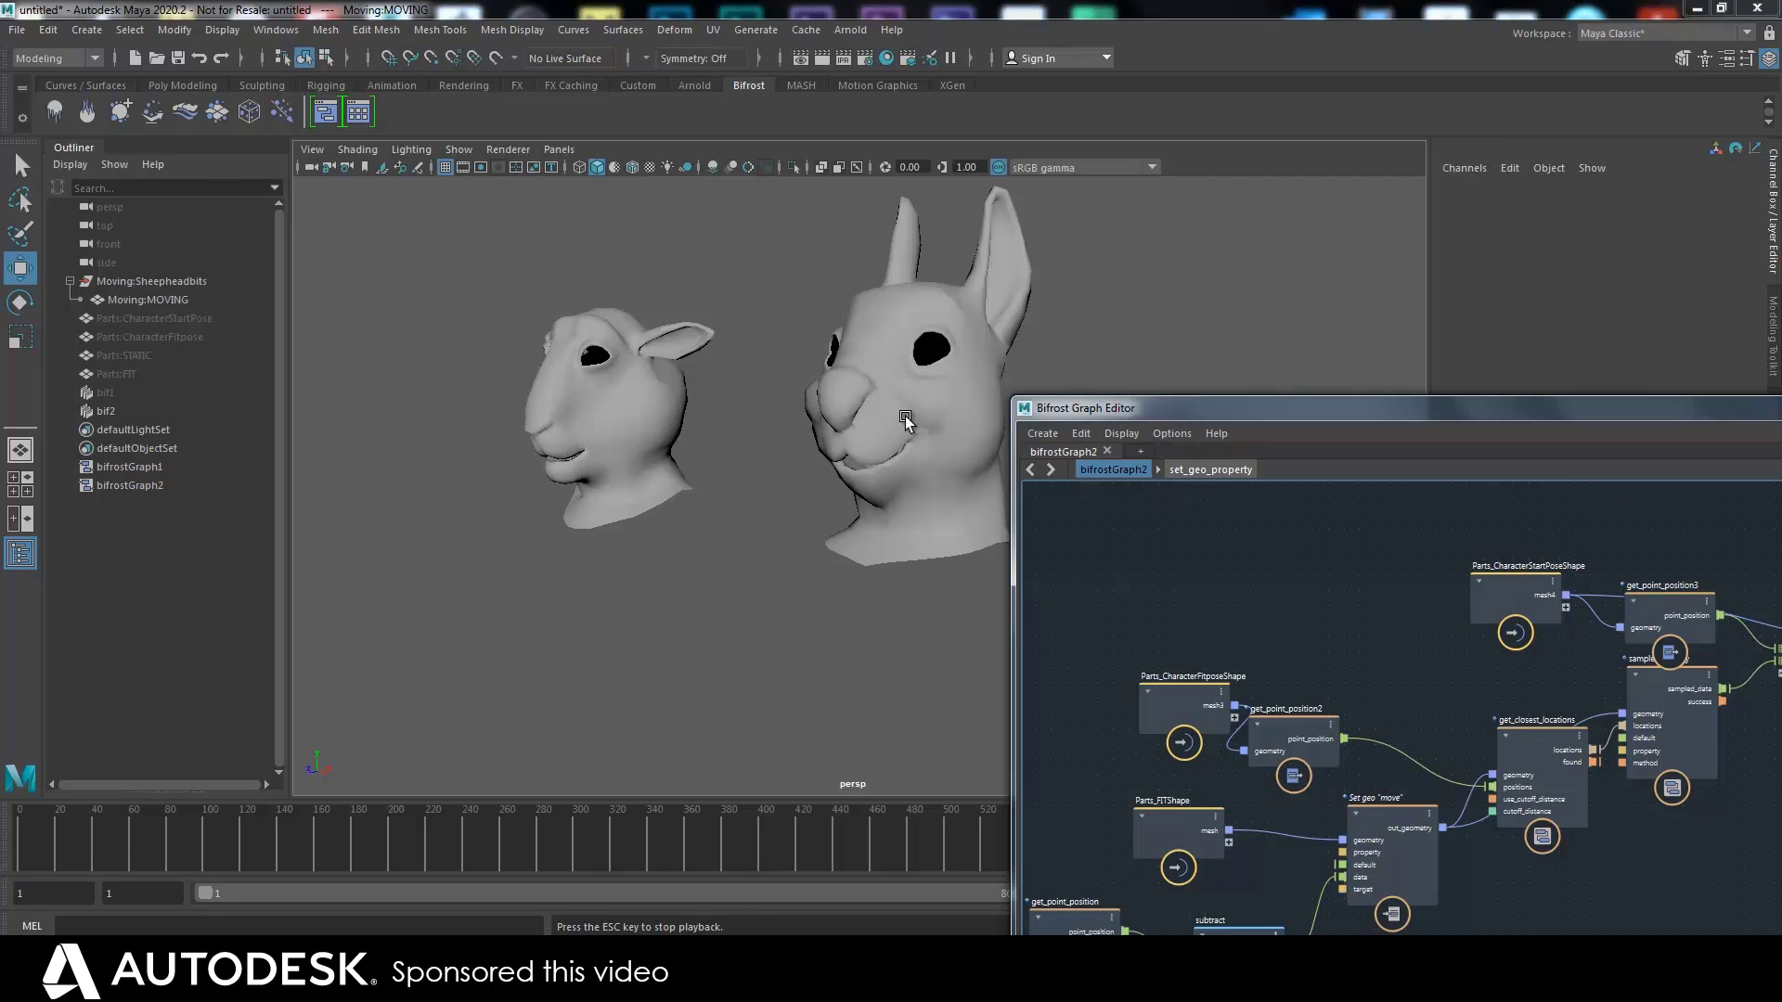
drag(1259, 407, 572, 221)
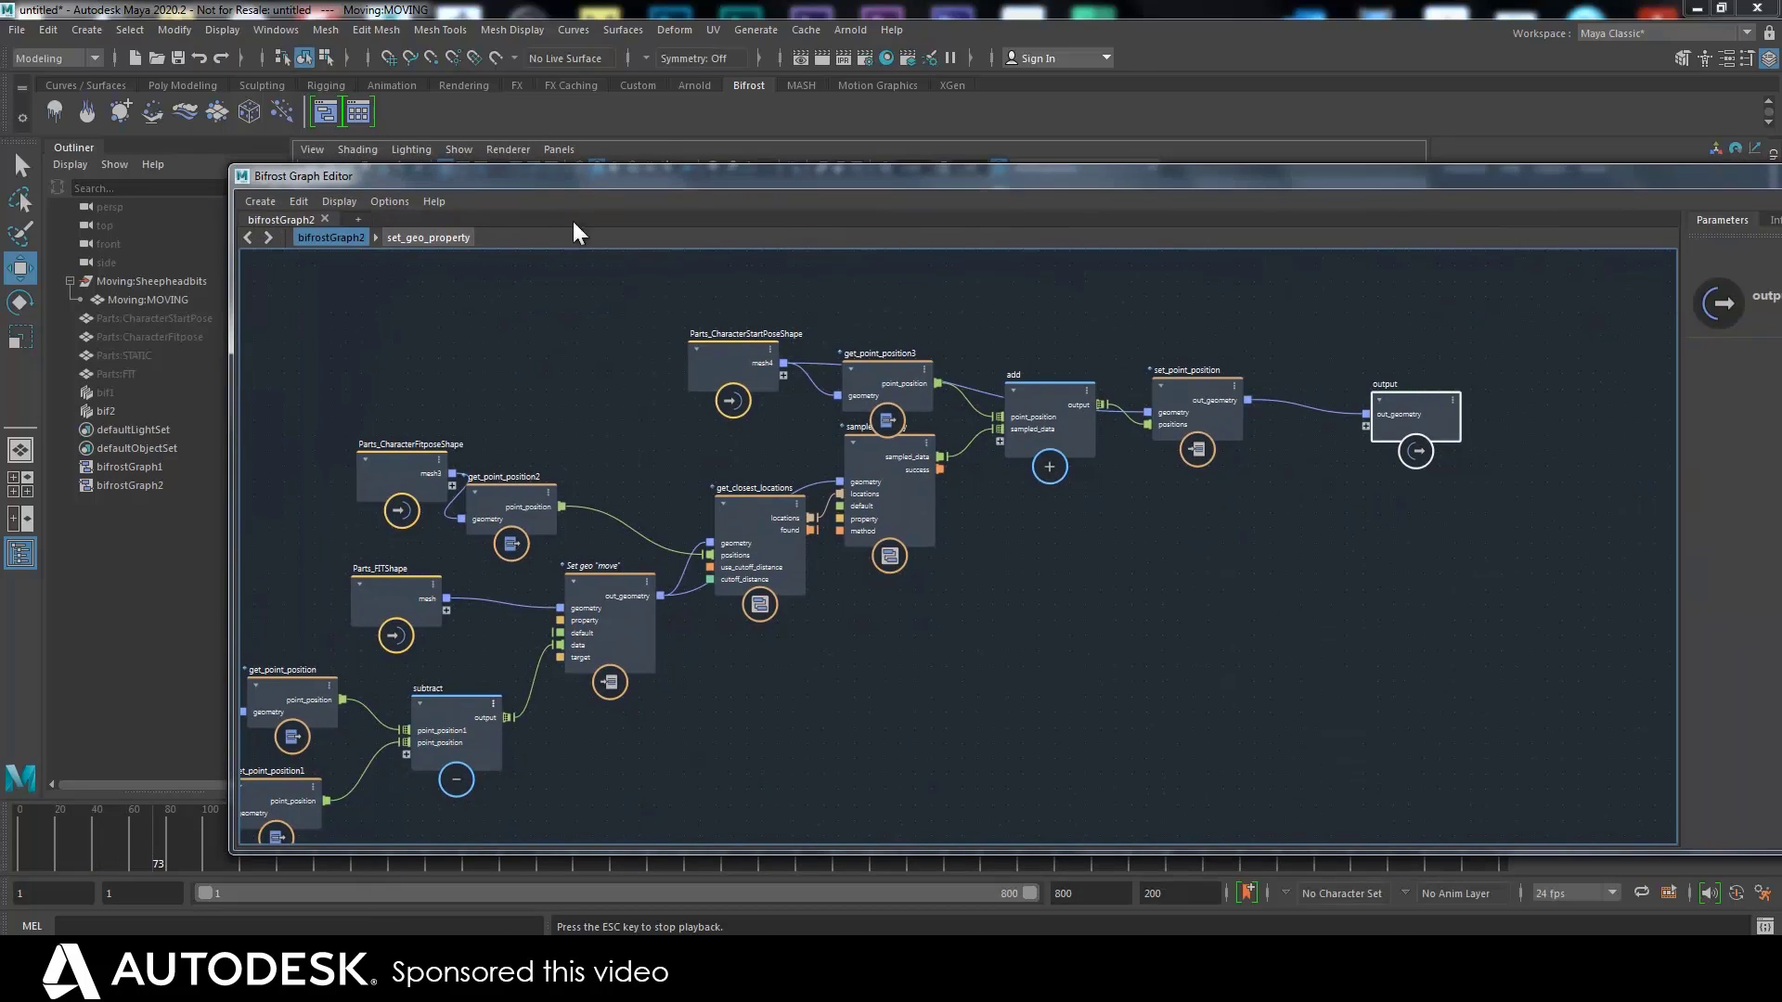
alt+right_drag(955, 592, 906, 587)
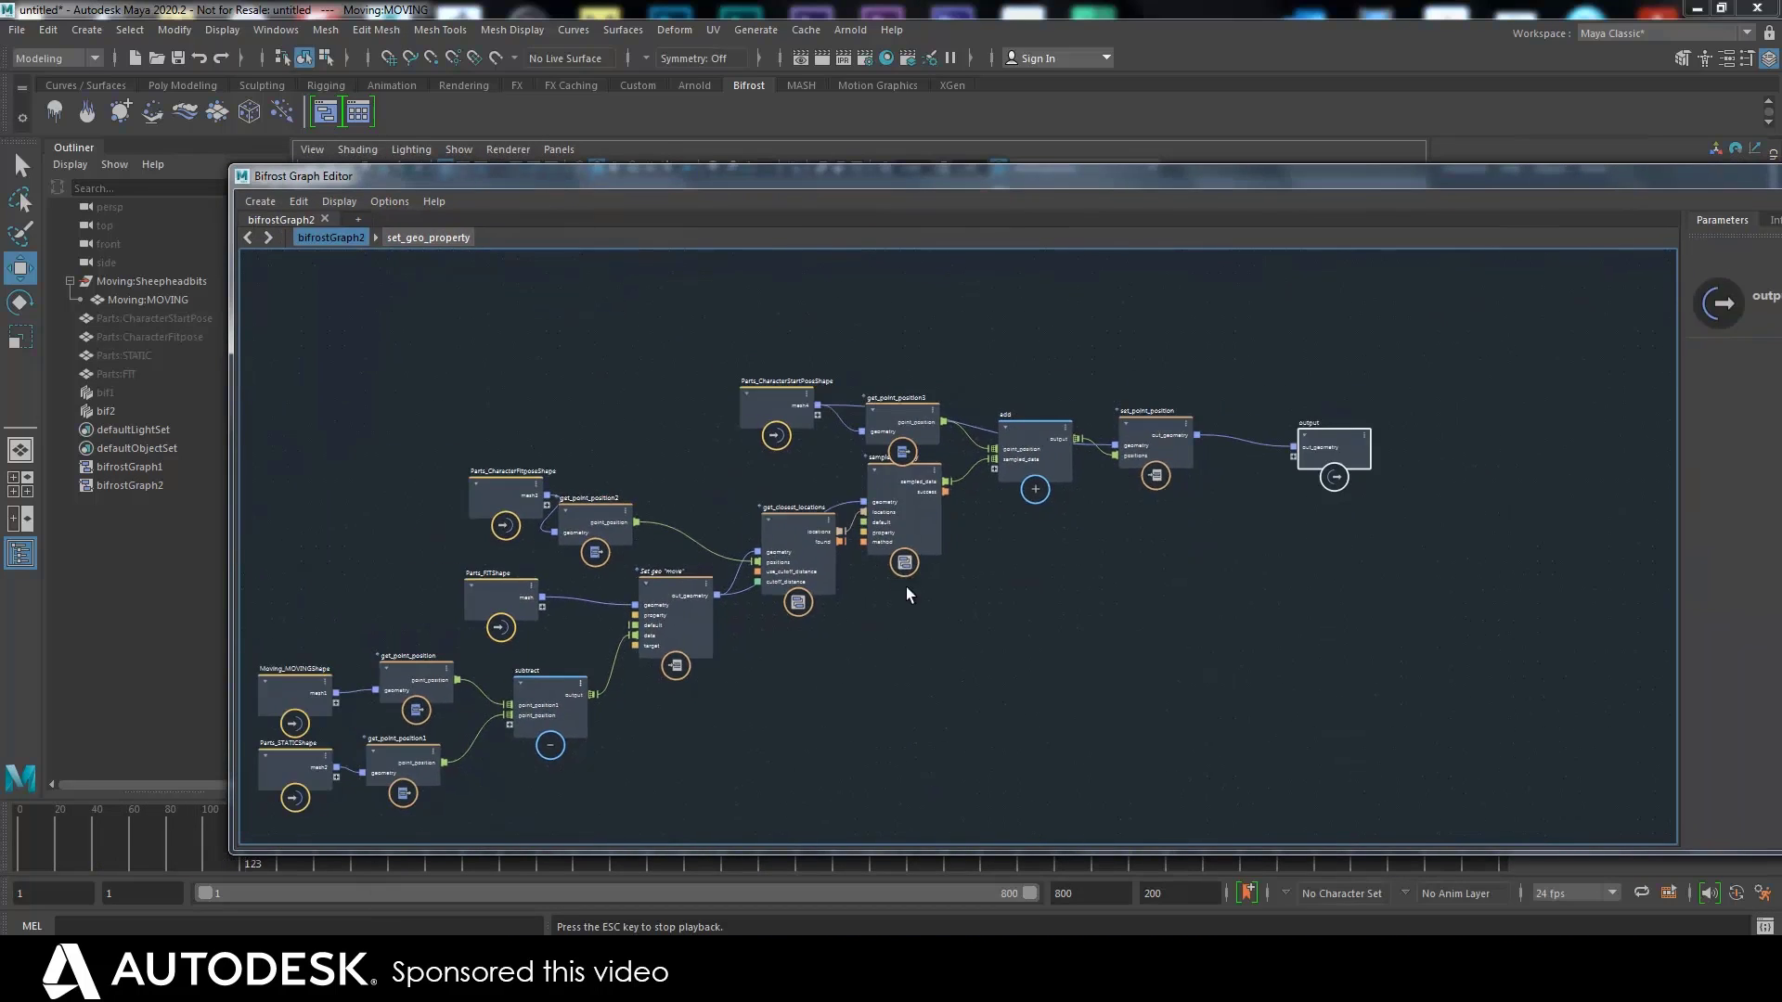
alt+middle_drag(978, 584, 1254, 524)
Spread out the Parts_CharacterFitposeShape, Parts_FITShape and get_point_position2 nodes in the graph
click(565, 631)
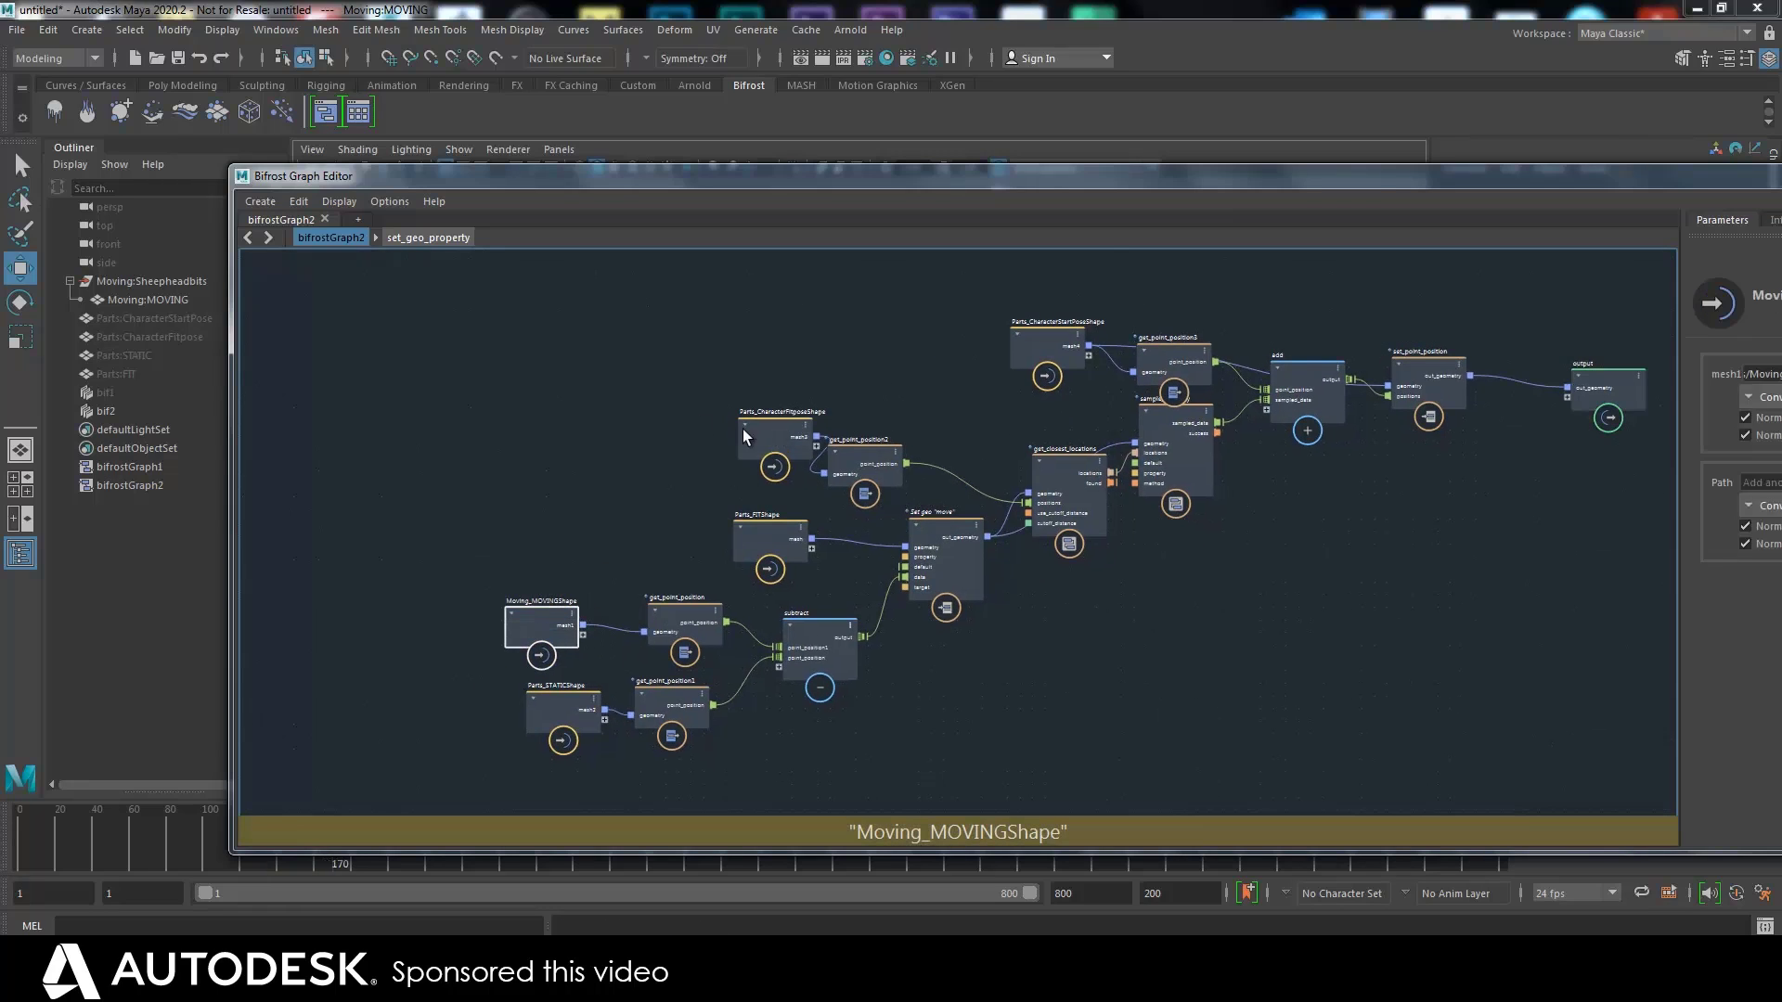
drag(746, 433, 601, 415)
alt+middle_drag(800, 470, 795, 512)
alt+right_drag(795, 512, 839, 524)
alt+middle_drag(839, 524, 811, 465)
click(729, 523)
drag(655, 509, 659, 510)
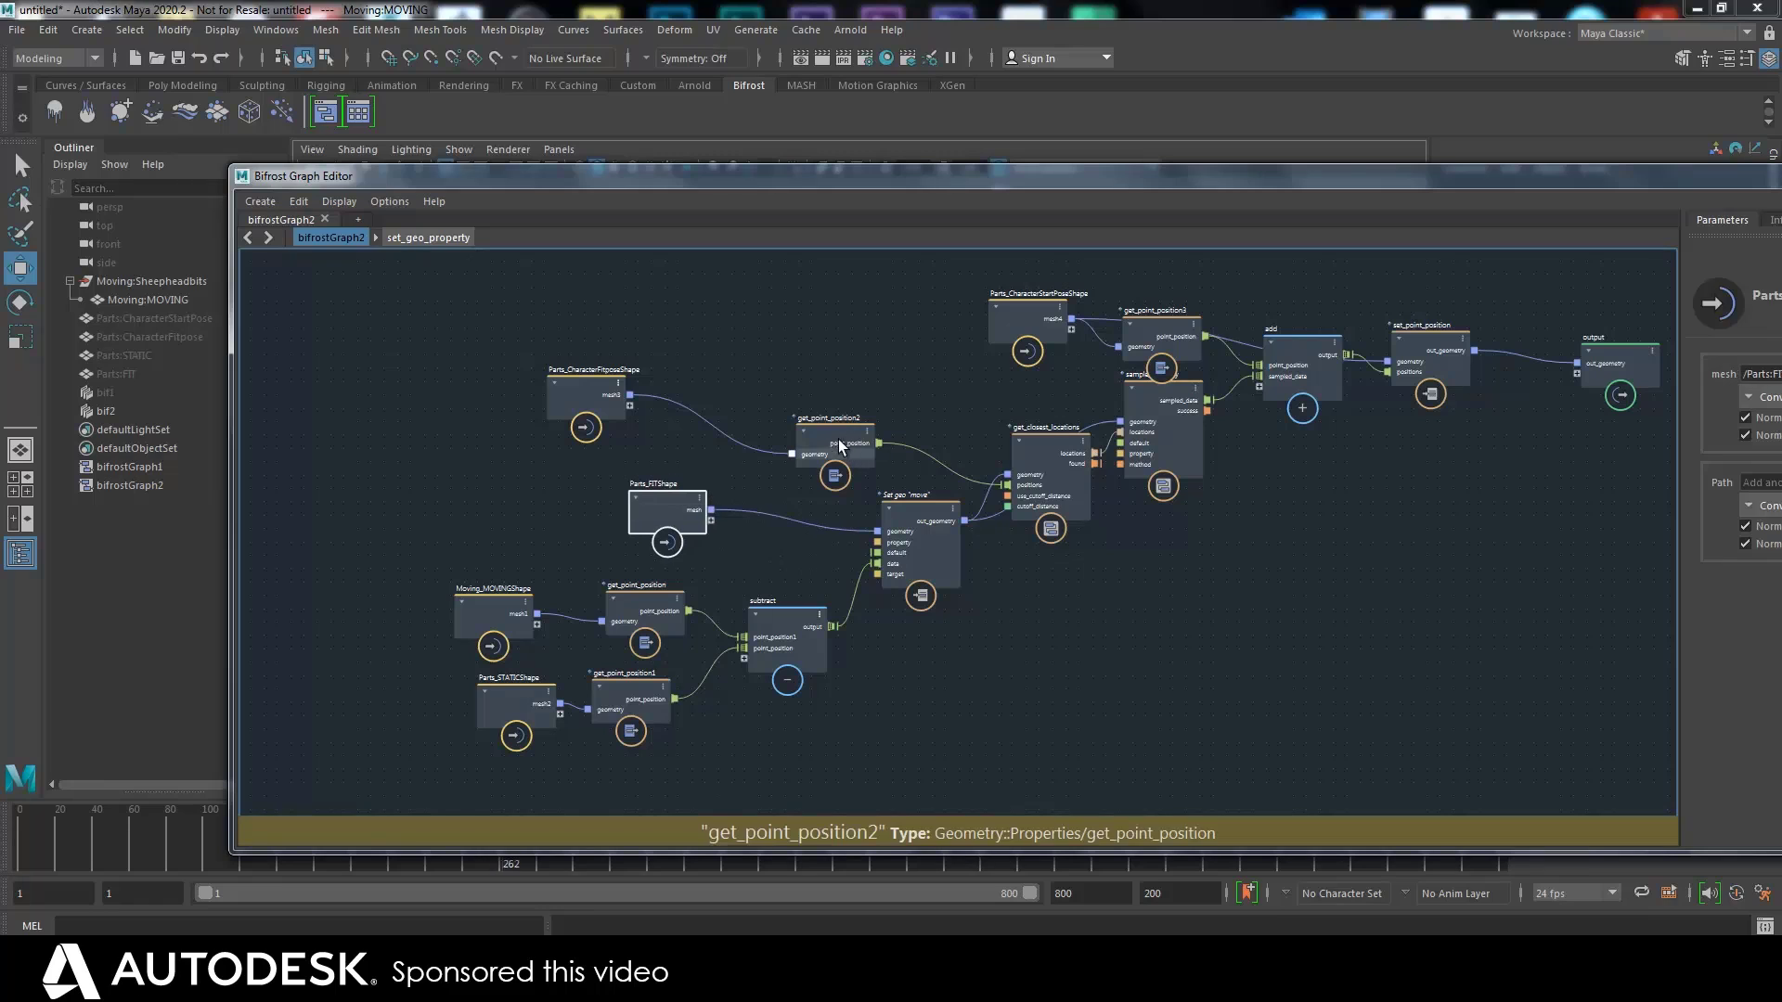
drag(839, 438, 835, 418)
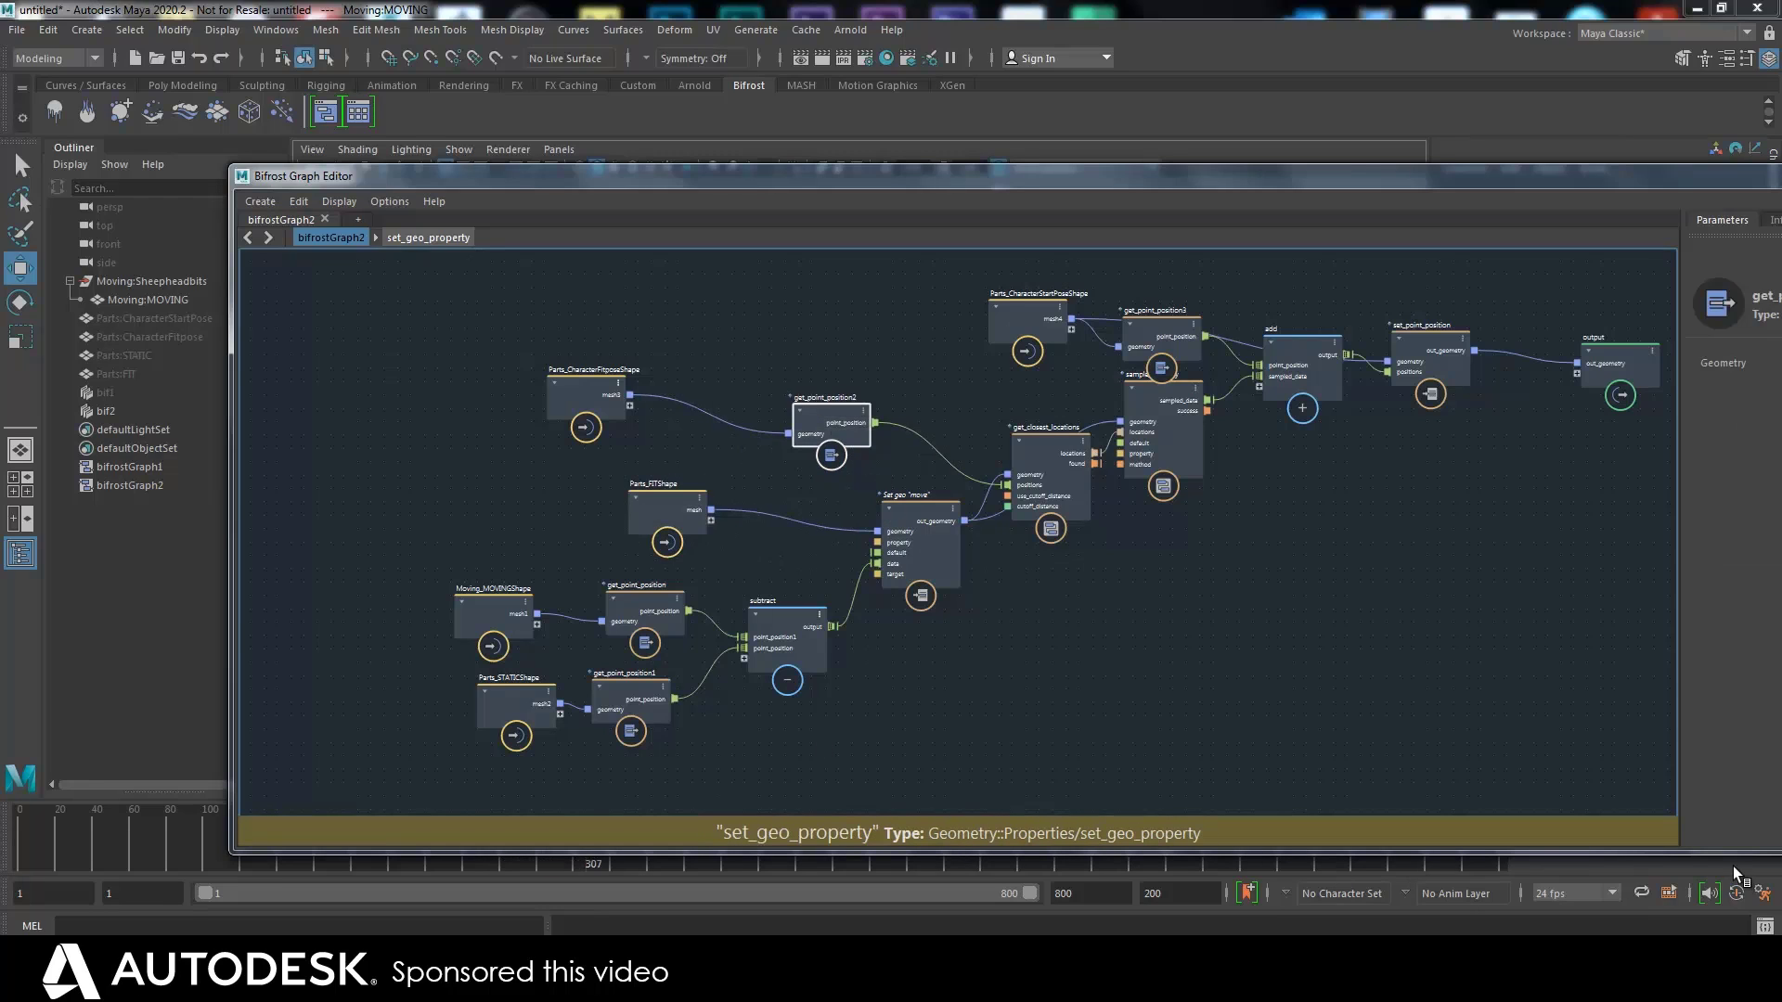
Move the graph editor clear of the playback controls, stop the playback and clear the node selection
drag(1239, 190, 1089, 113)
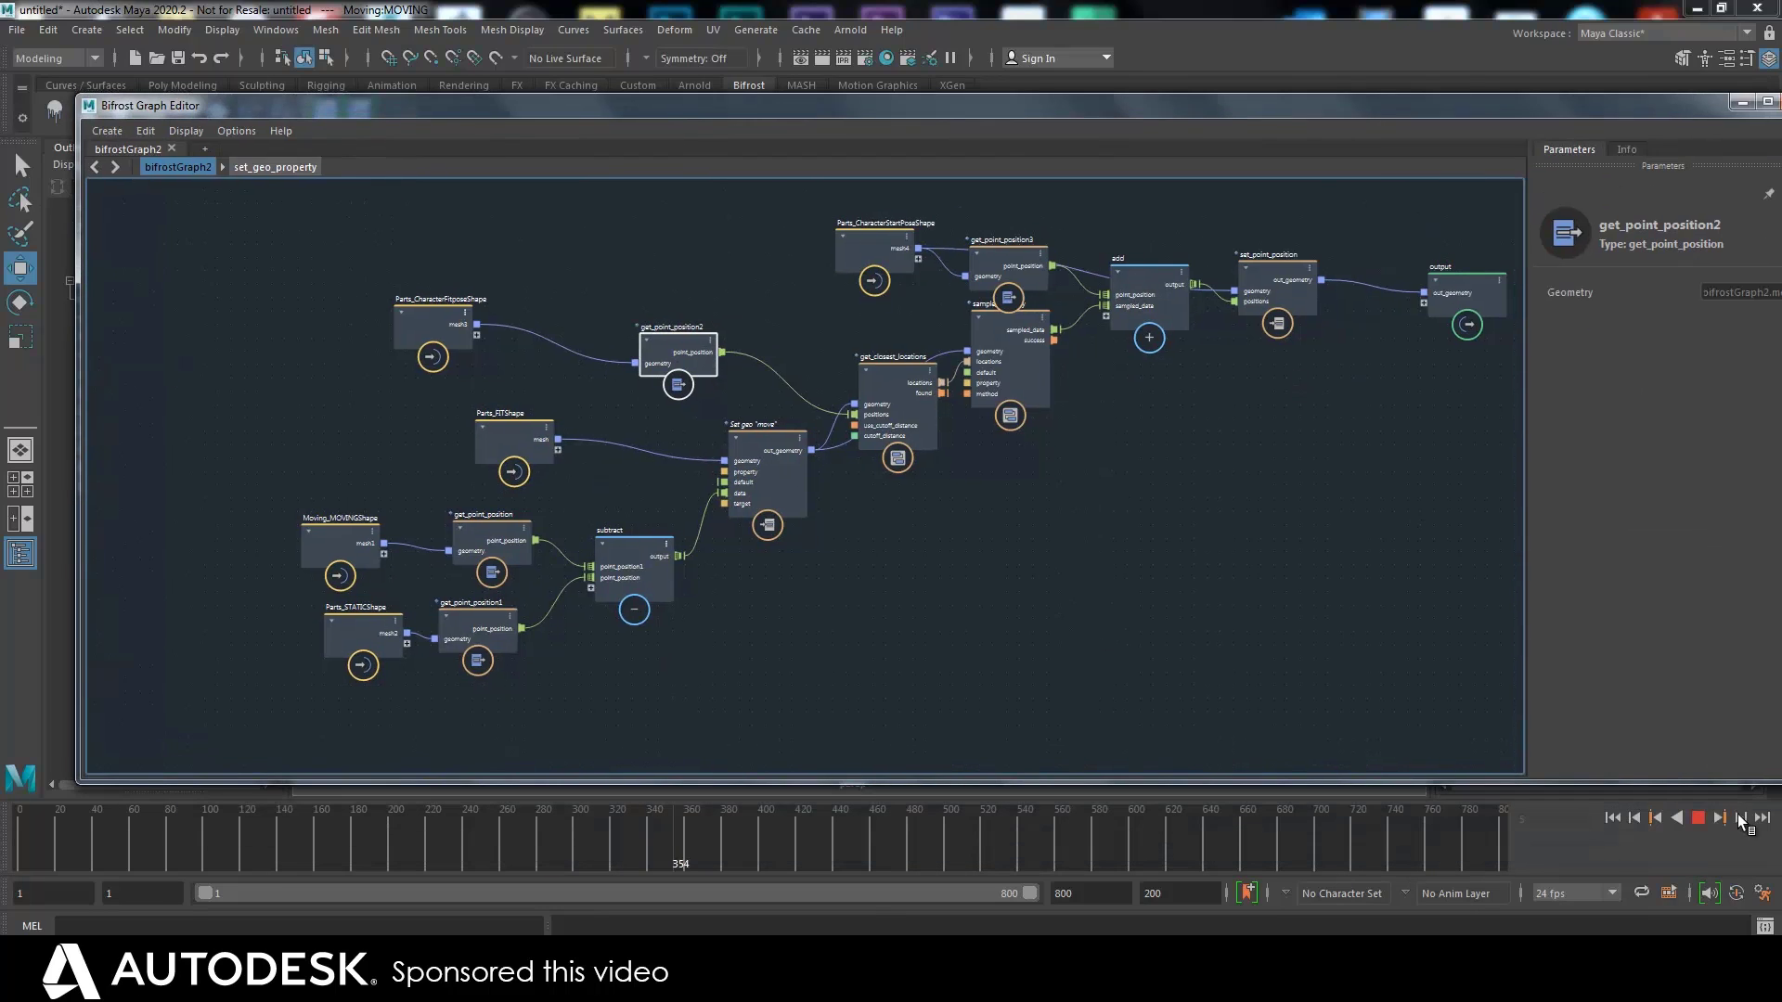
key(space)
click(1077, 476)
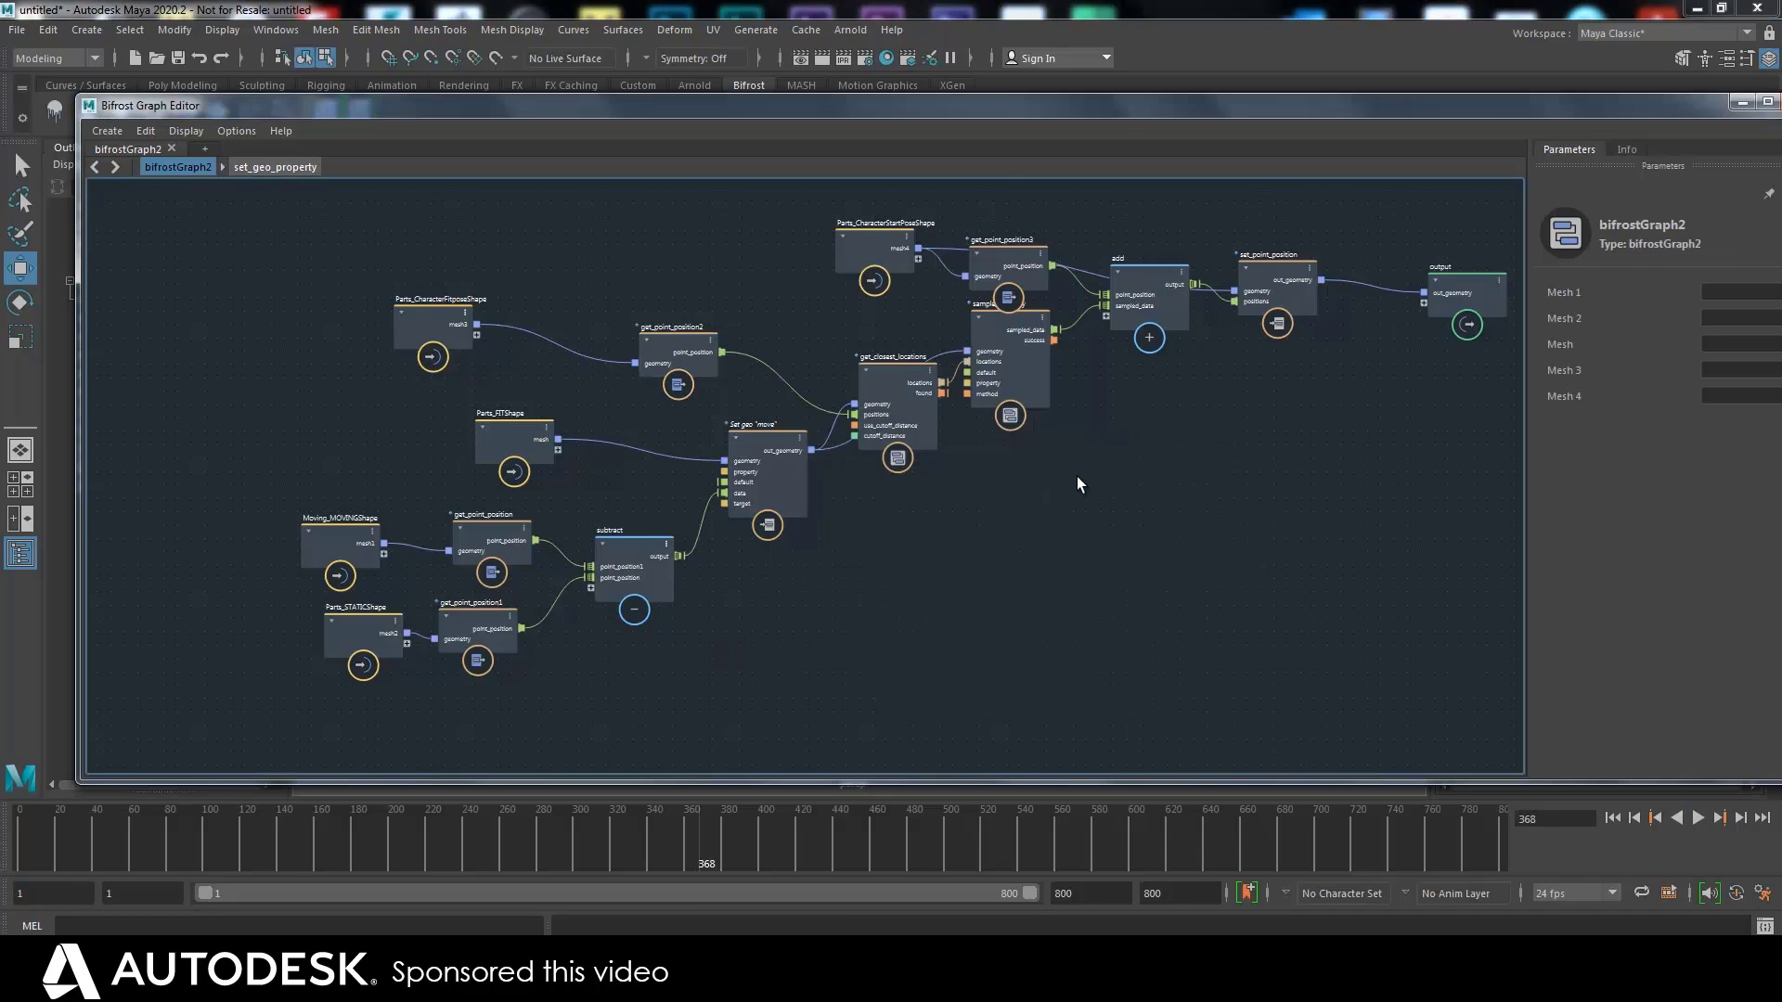
Line up the Moving_MOVINGShape and Parts_STATICShape nodes and move get_point_position closer to them
alt+middle_drag(1010, 533, 1151, 535)
alt+right_drag(1152, 534, 1104, 586)
drag(184, 547, 187, 543)
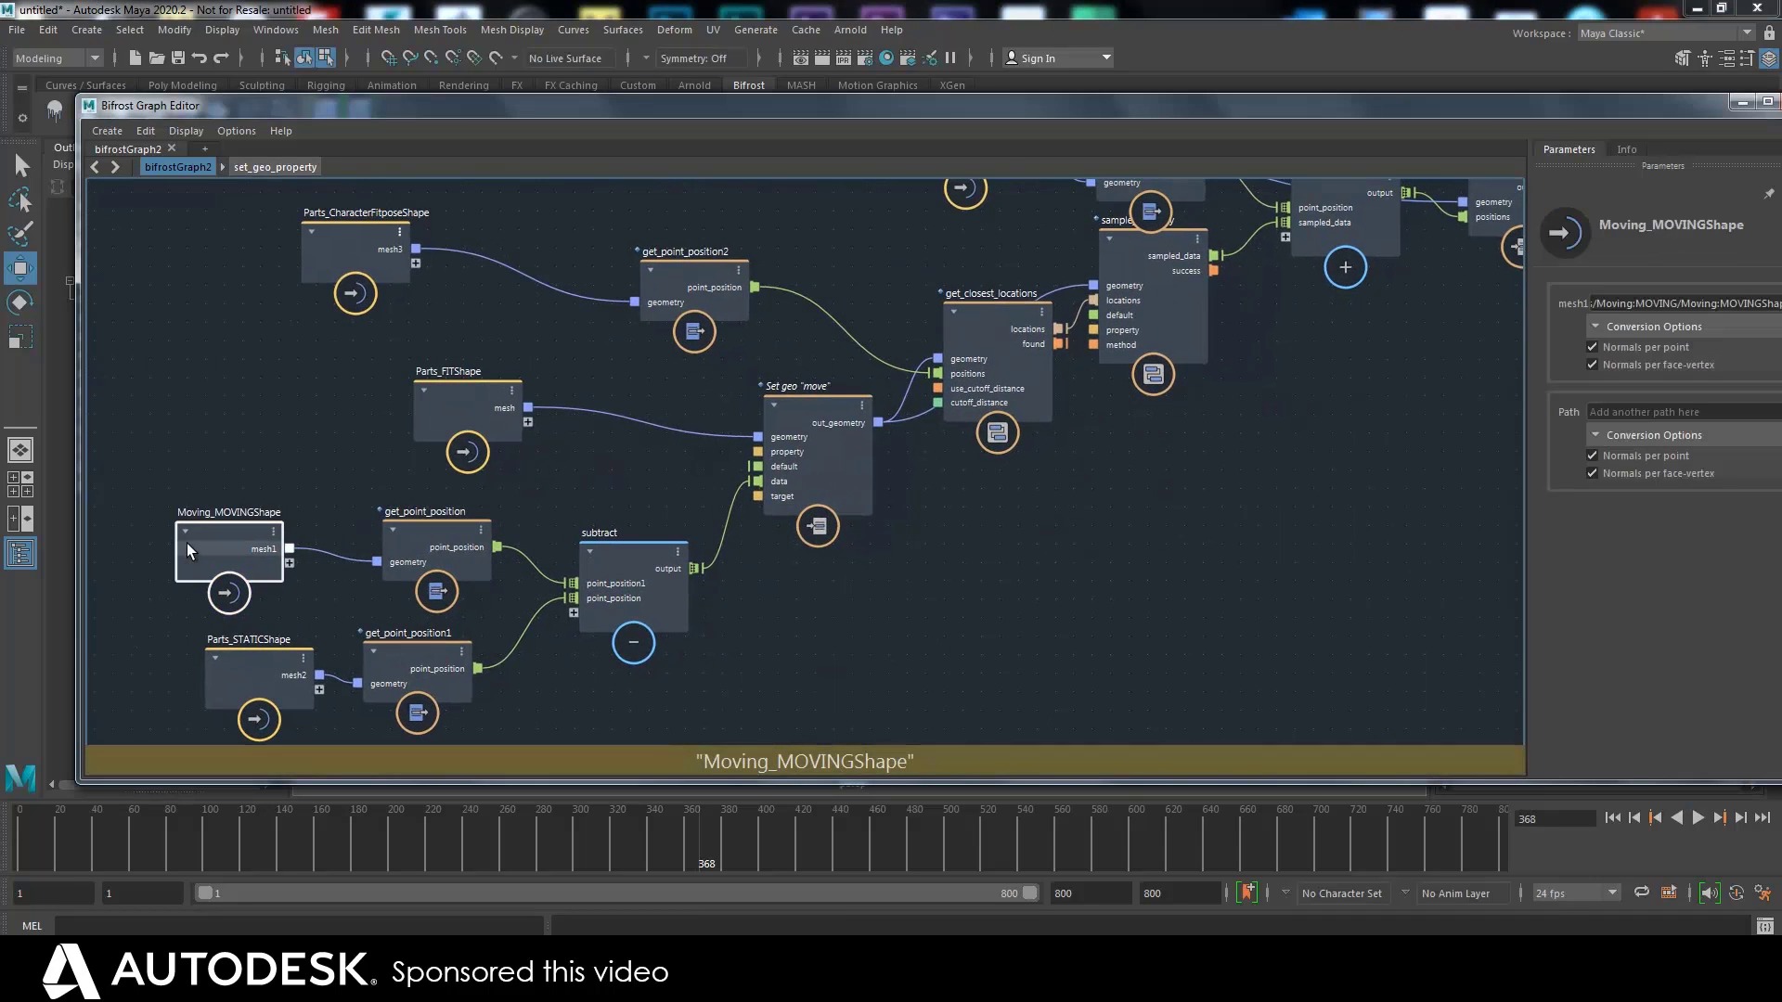
drag(255, 683, 219, 668)
drag(224, 531, 230, 525)
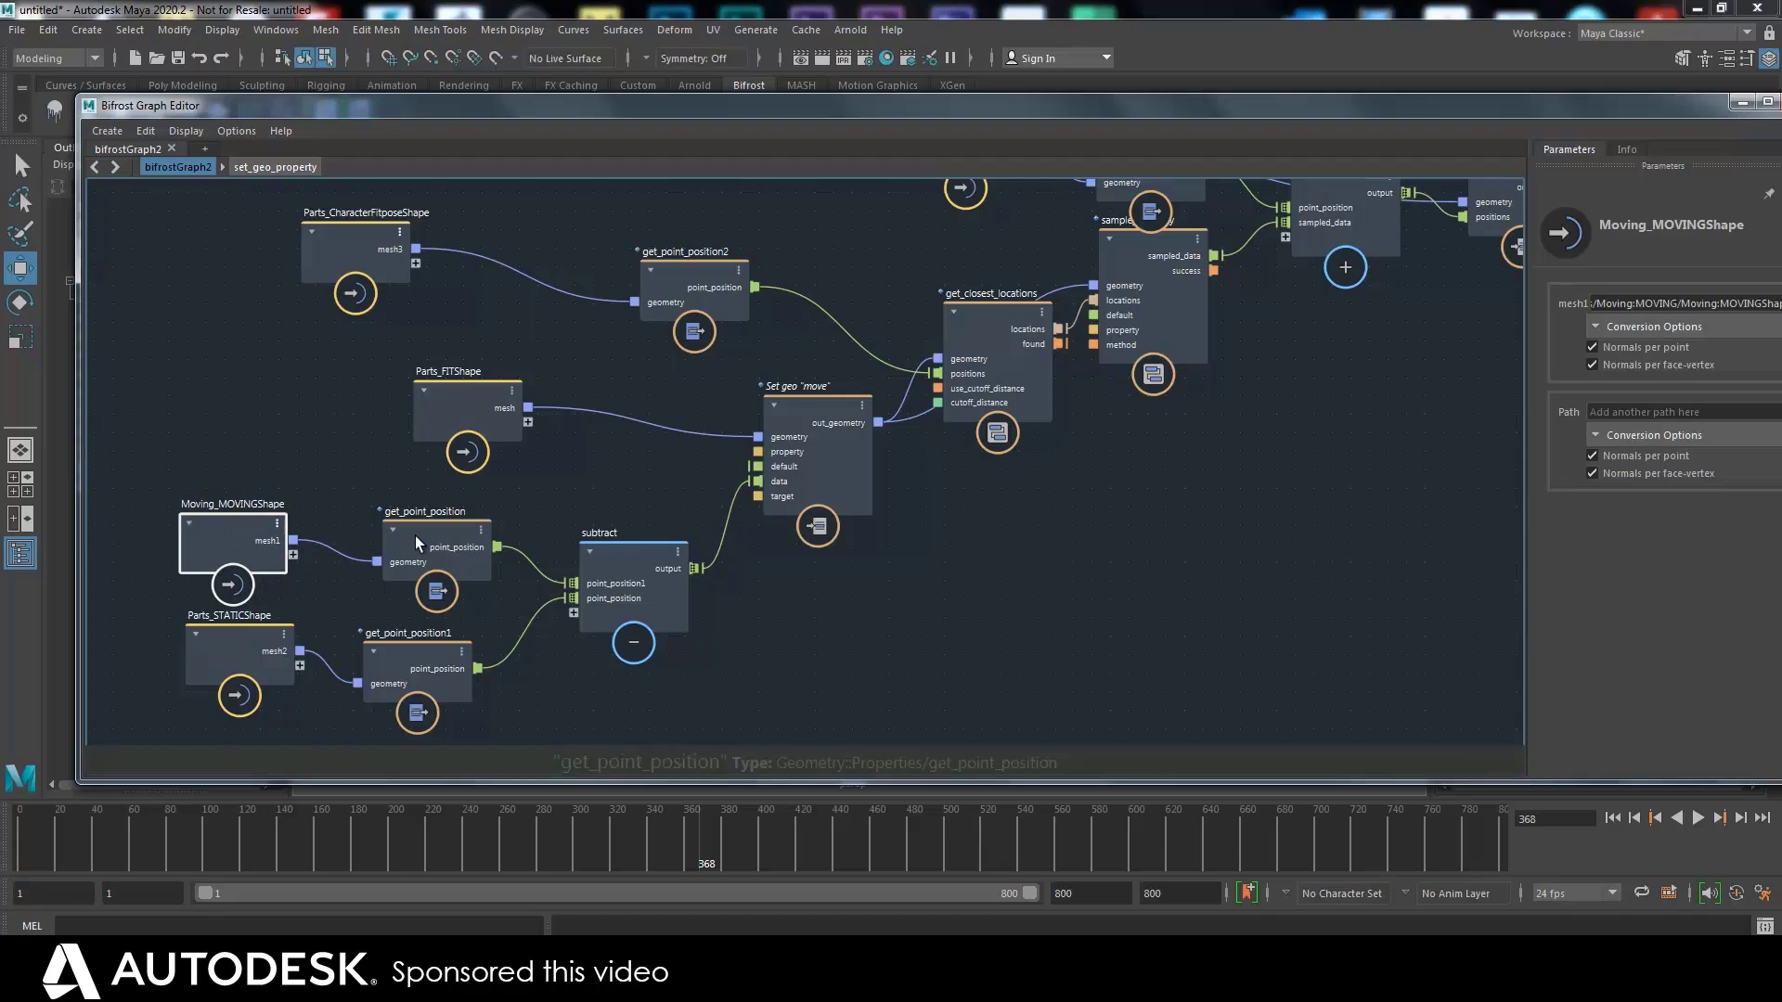
drag(414, 540, 371, 533)
drag(219, 532, 215, 530)
drag(219, 645, 213, 634)
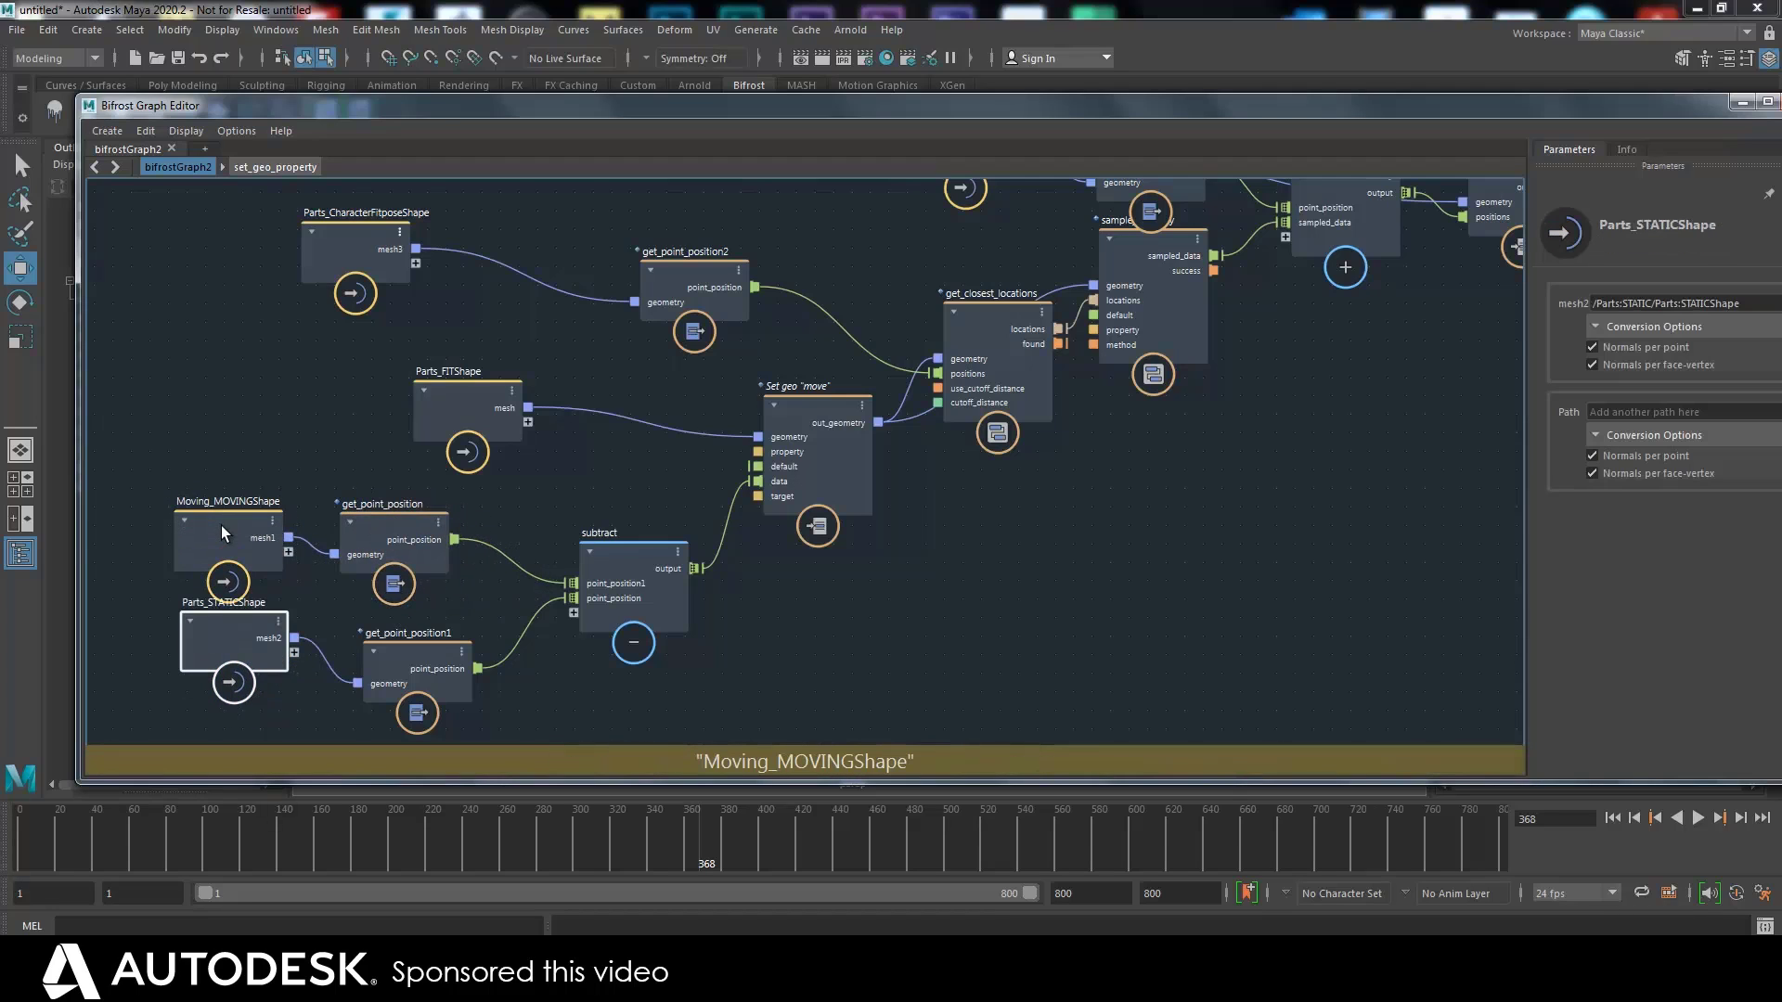
drag(221, 526, 218, 531)
drag(229, 647, 223, 648)
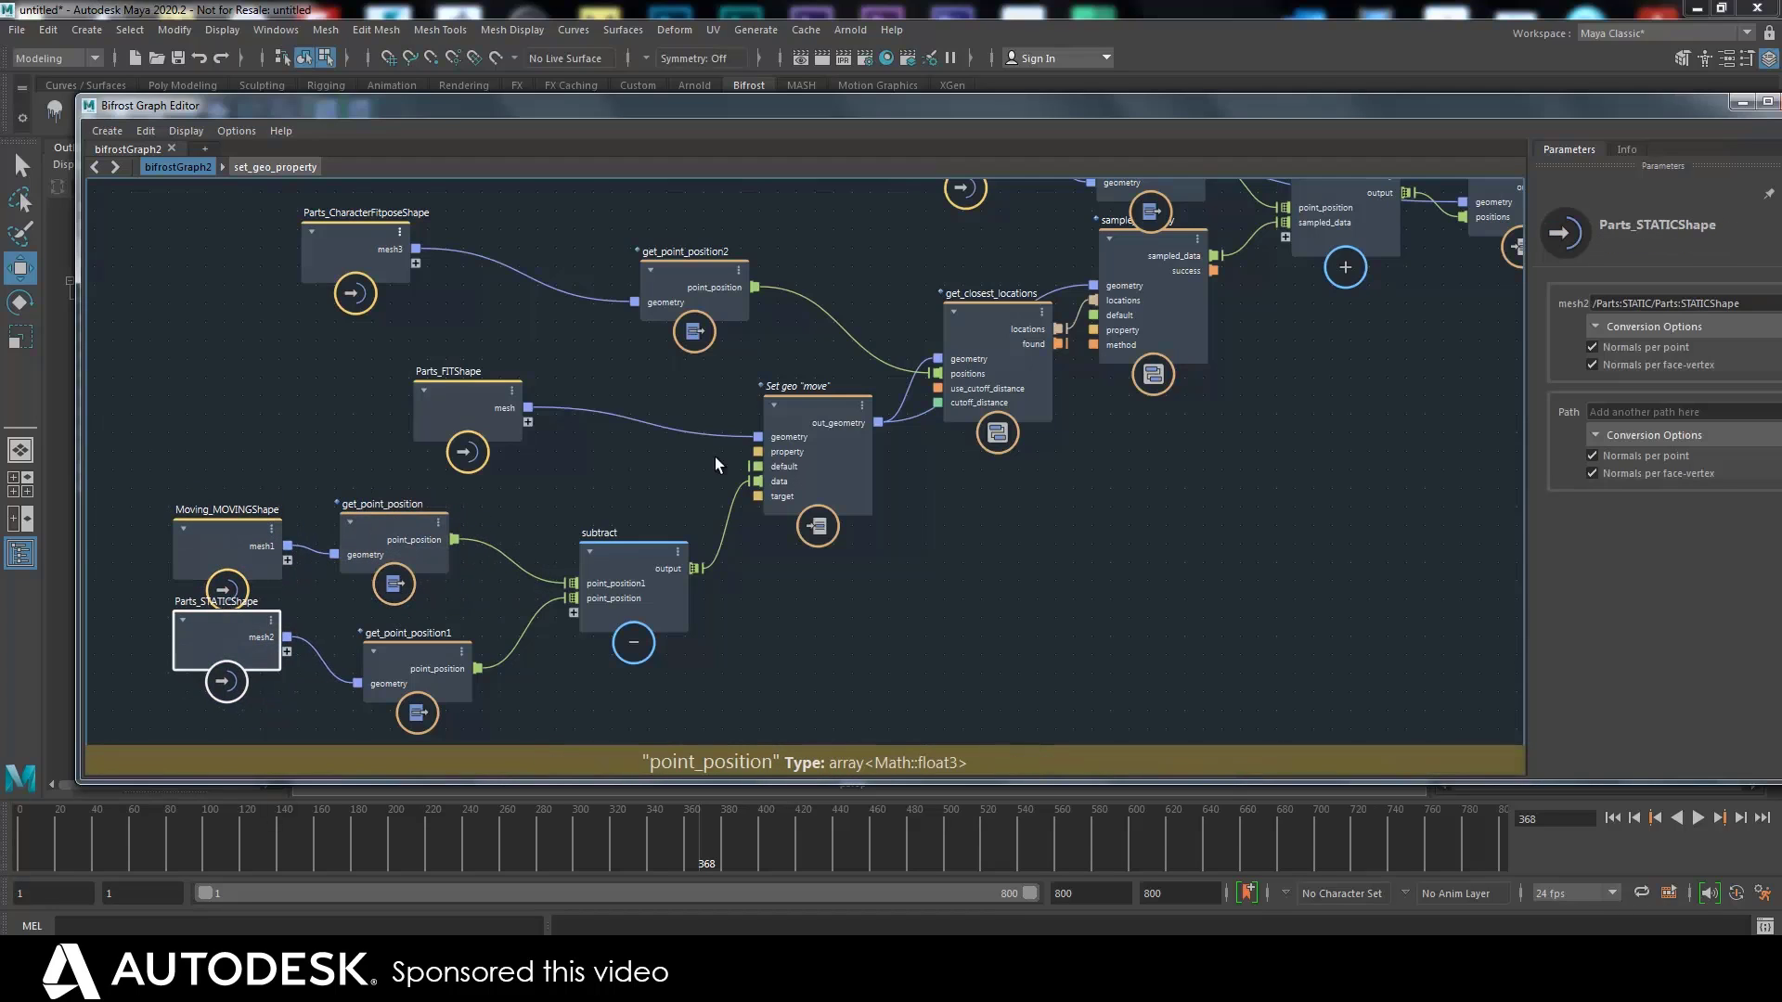
Rearrange the get_point_position2, Parts_CharacterFitposeShape and Set geo "move" nodes around get_closest_locations
middle_drag(925, 509, 806, 610)
click(859, 434)
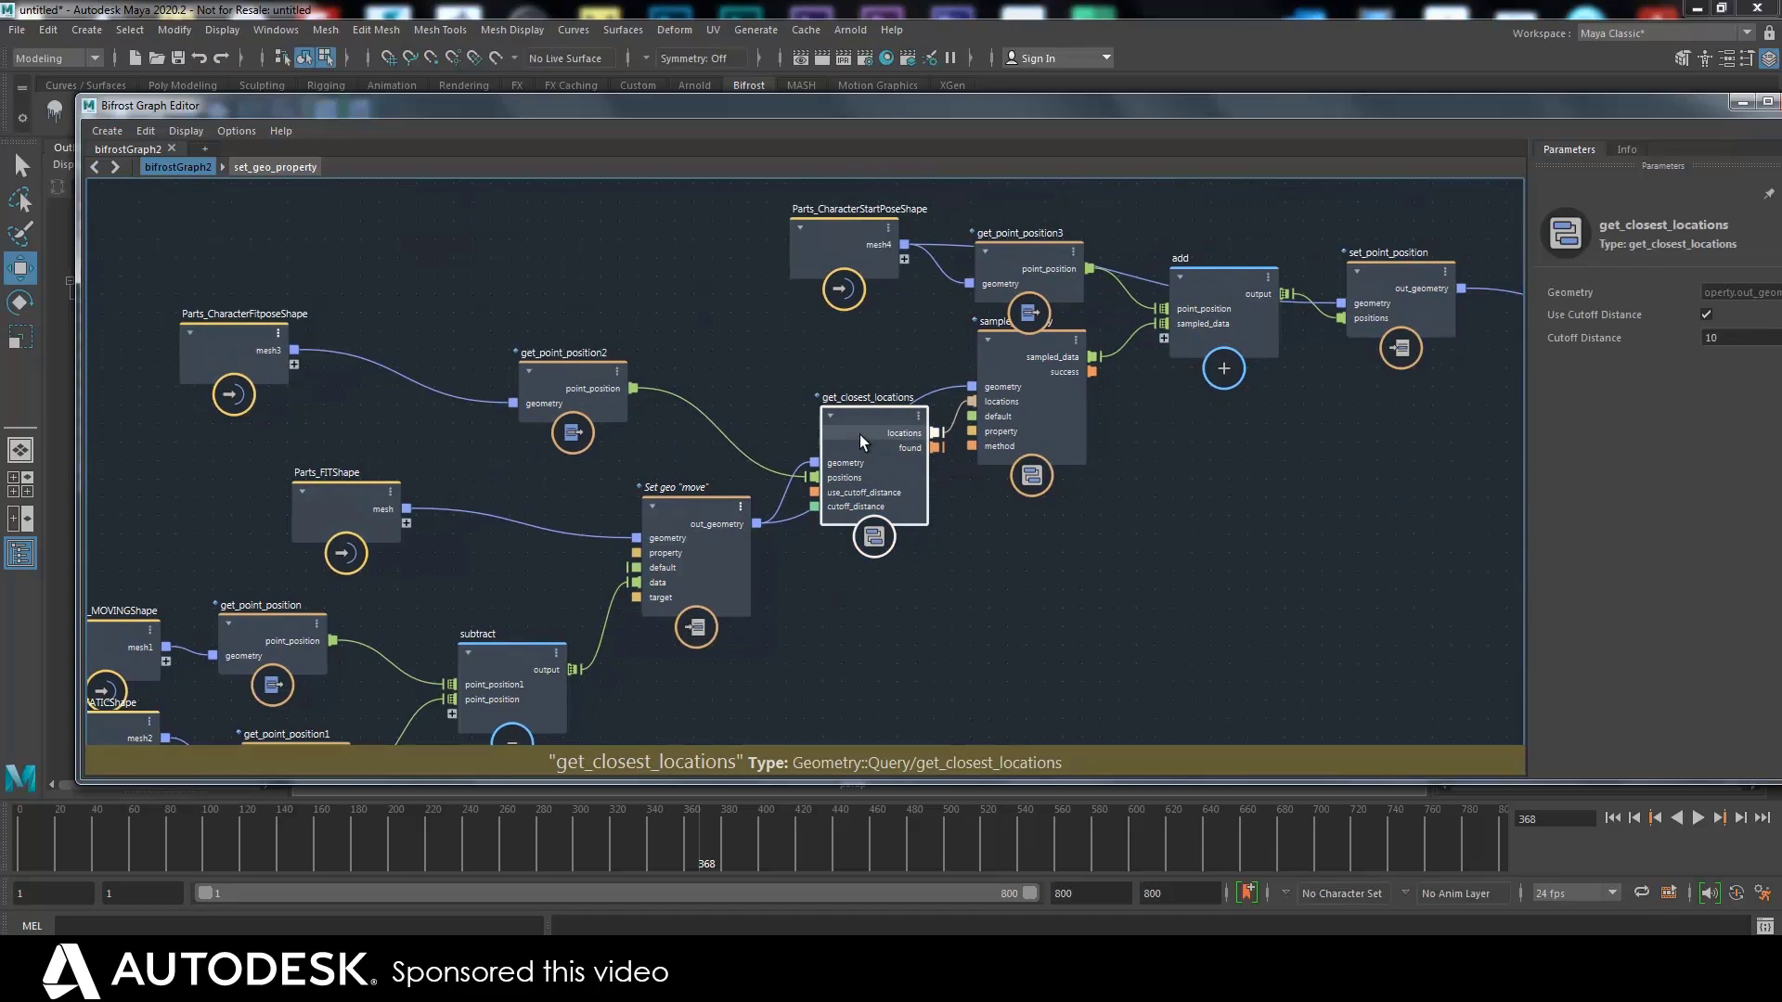
drag(544, 364, 543, 351)
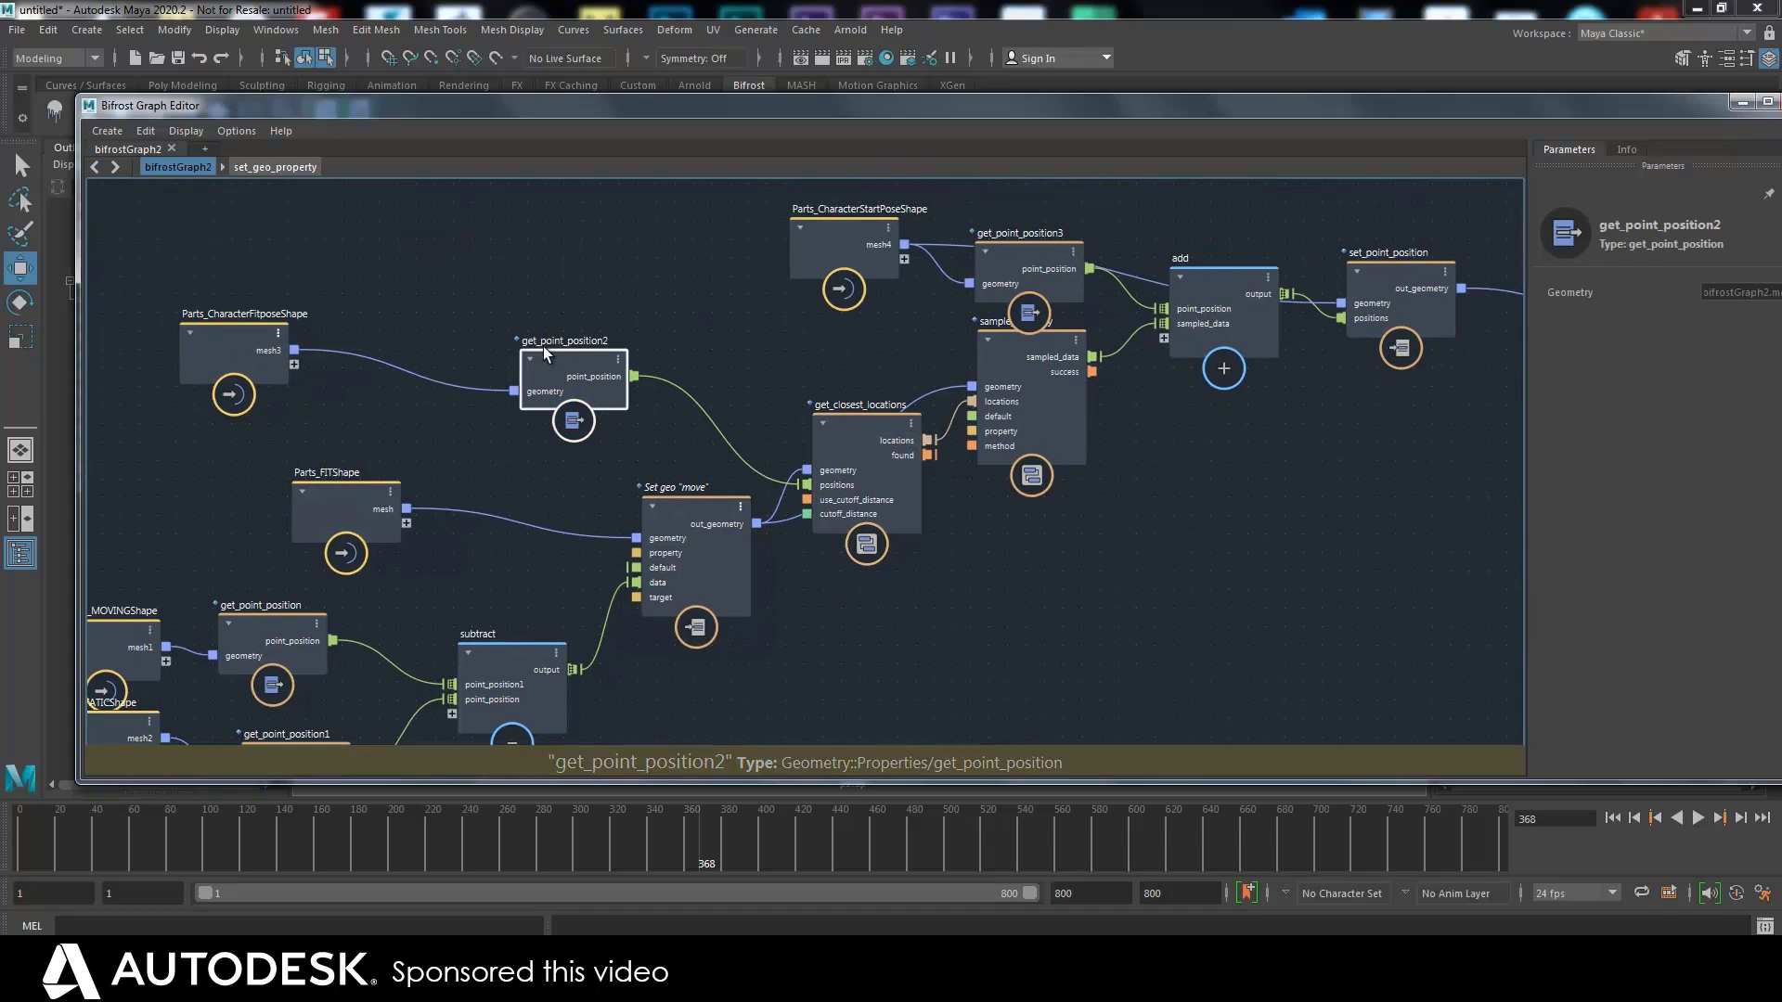
drag(230, 347, 336, 326)
drag(705, 555, 687, 577)
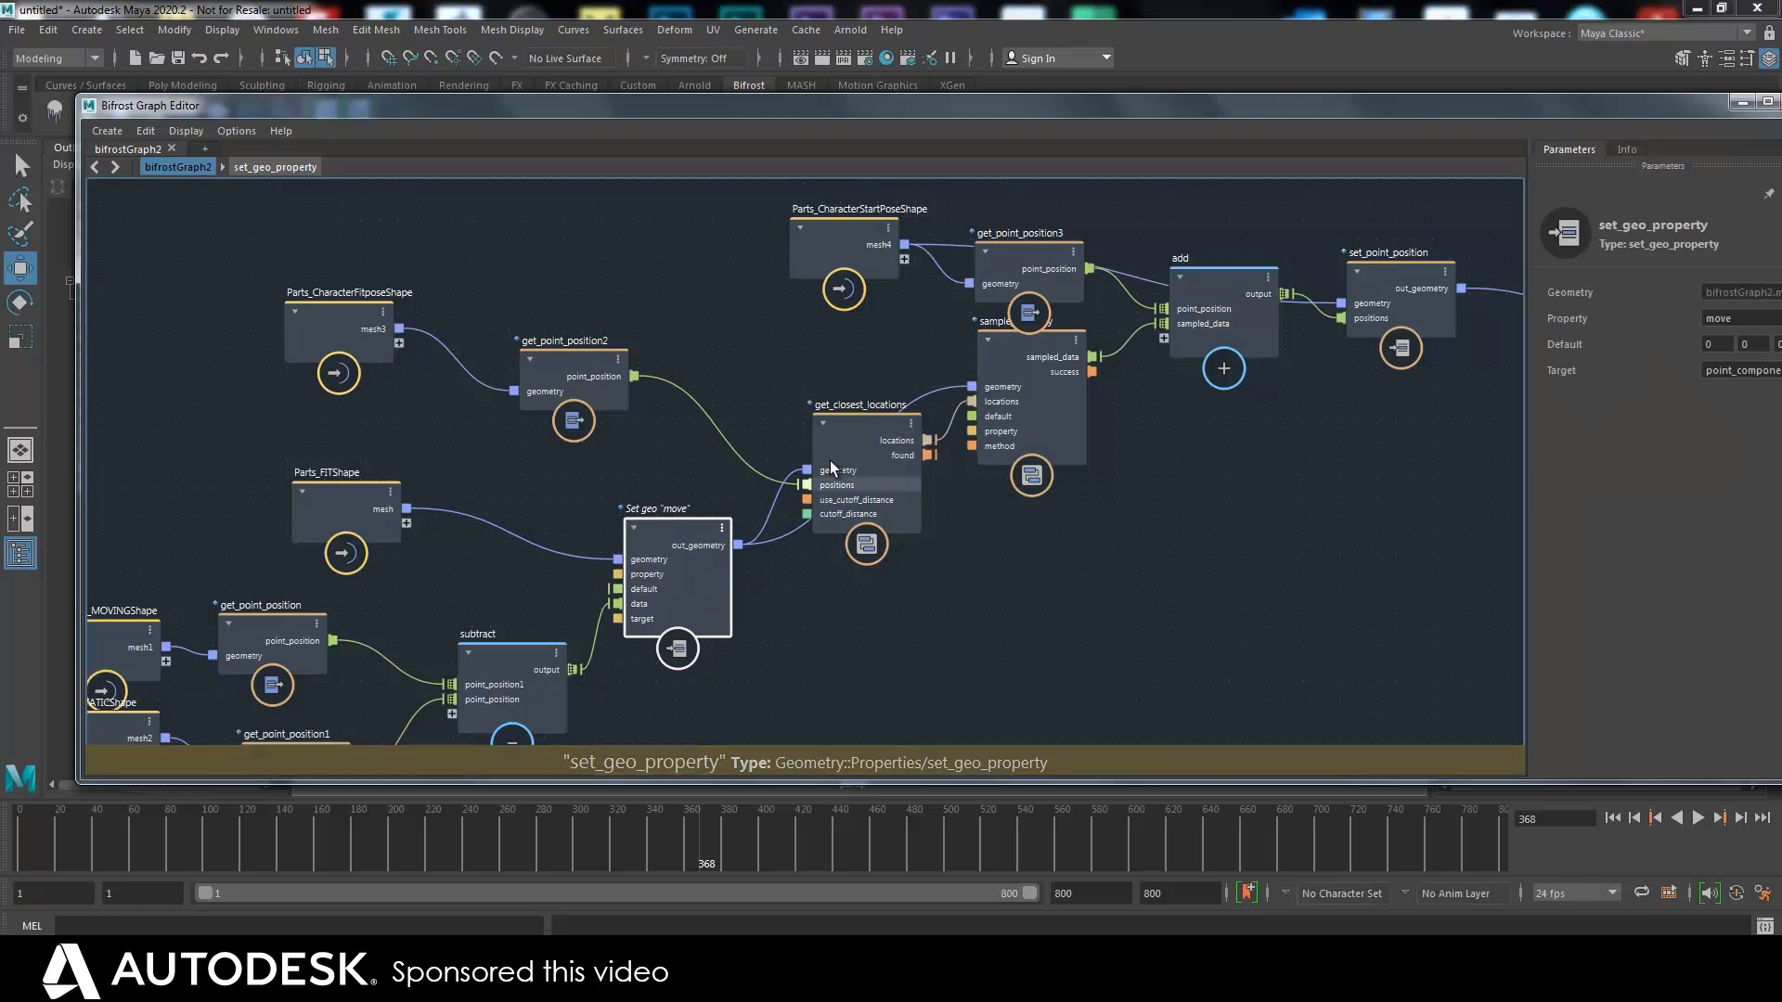
Place sample_property clear of get_point_position3 and adjust the get_closest_locations, Set geo "move" and Parts_FITShape node positions
drag(864, 432, 845, 412)
drag(1025, 377, 1022, 424)
drag(815, 416, 825, 430)
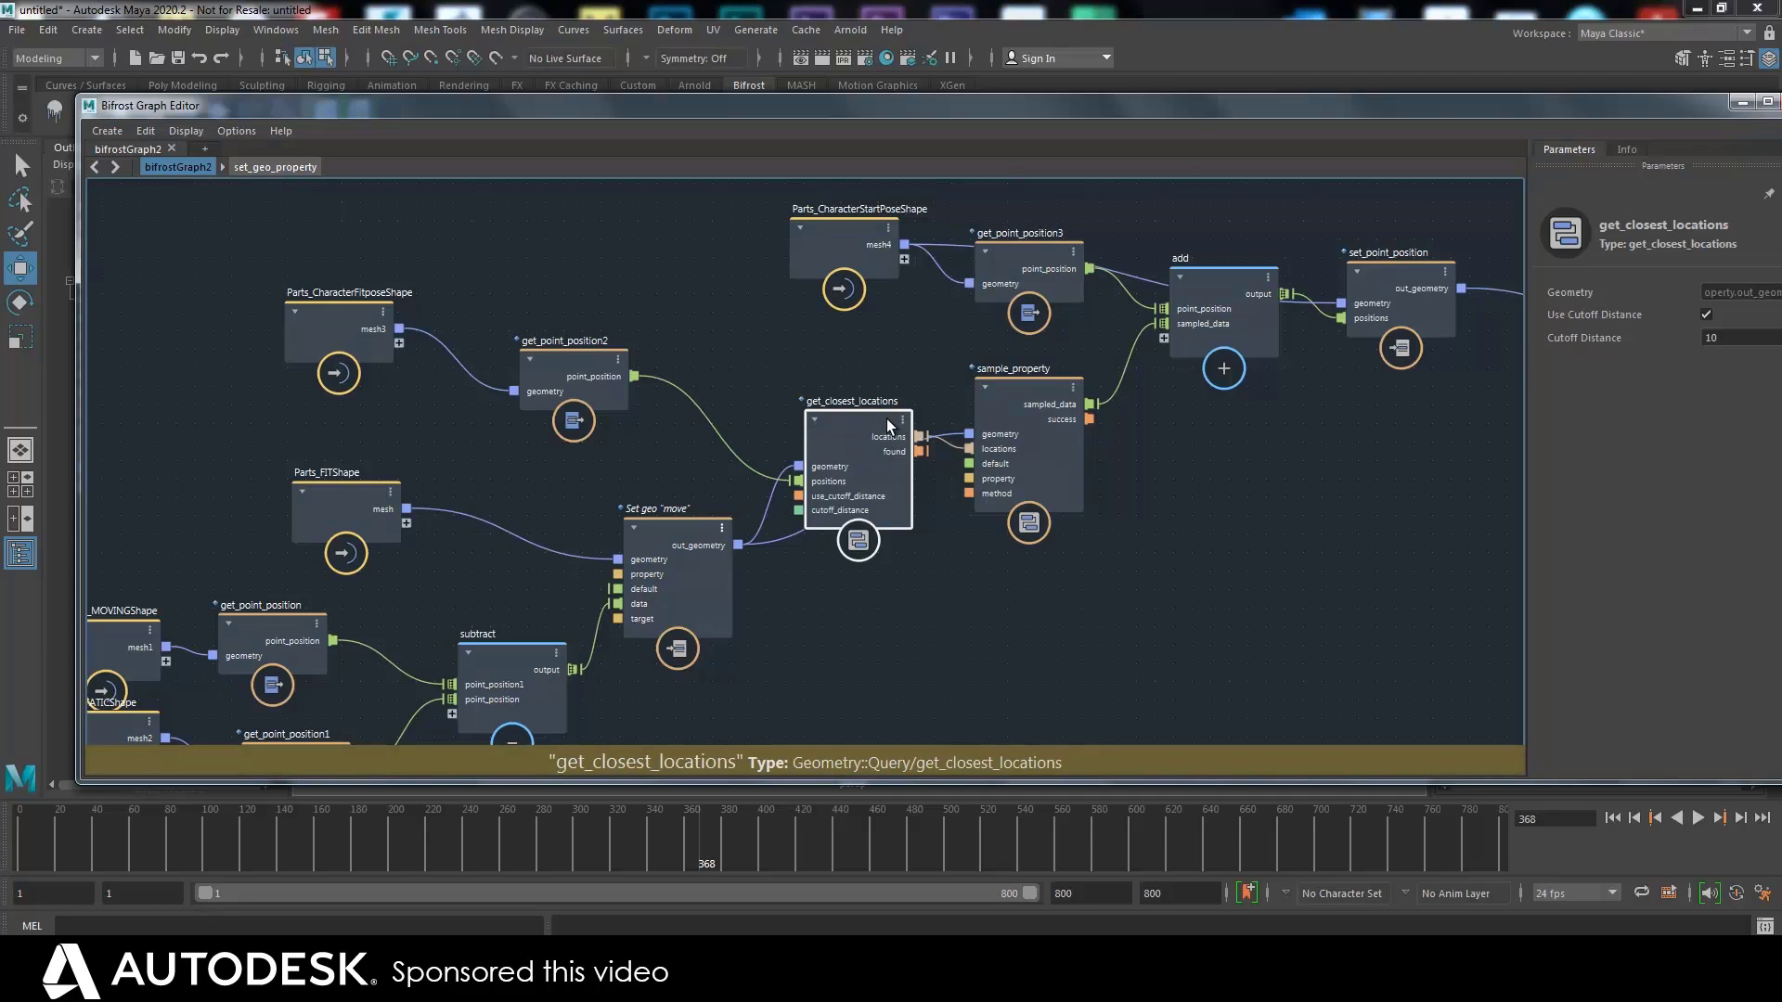
mouse_move(1023, 411)
mouse_down()
mouse_move(1055, 377)
mouse_move(1038, 400)
mouse_up()
drag(704, 596, 692, 593)
drag(390, 510, 416, 509)
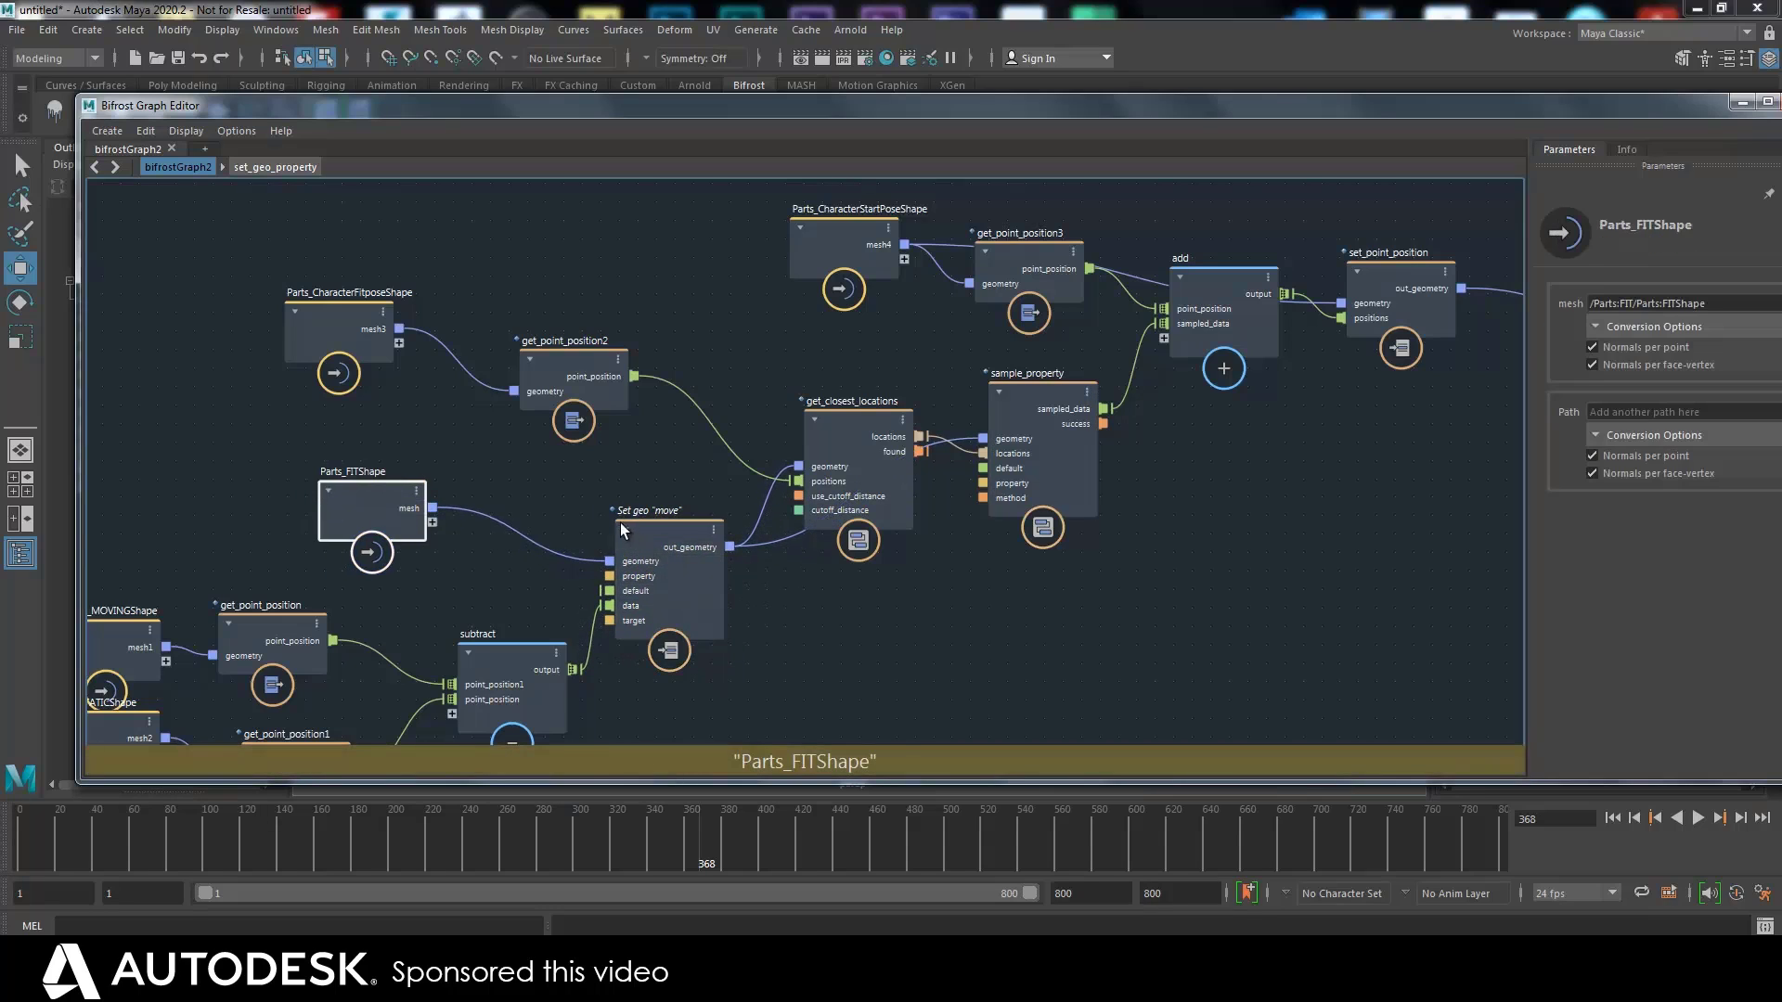
drag(687, 584, 685, 586)
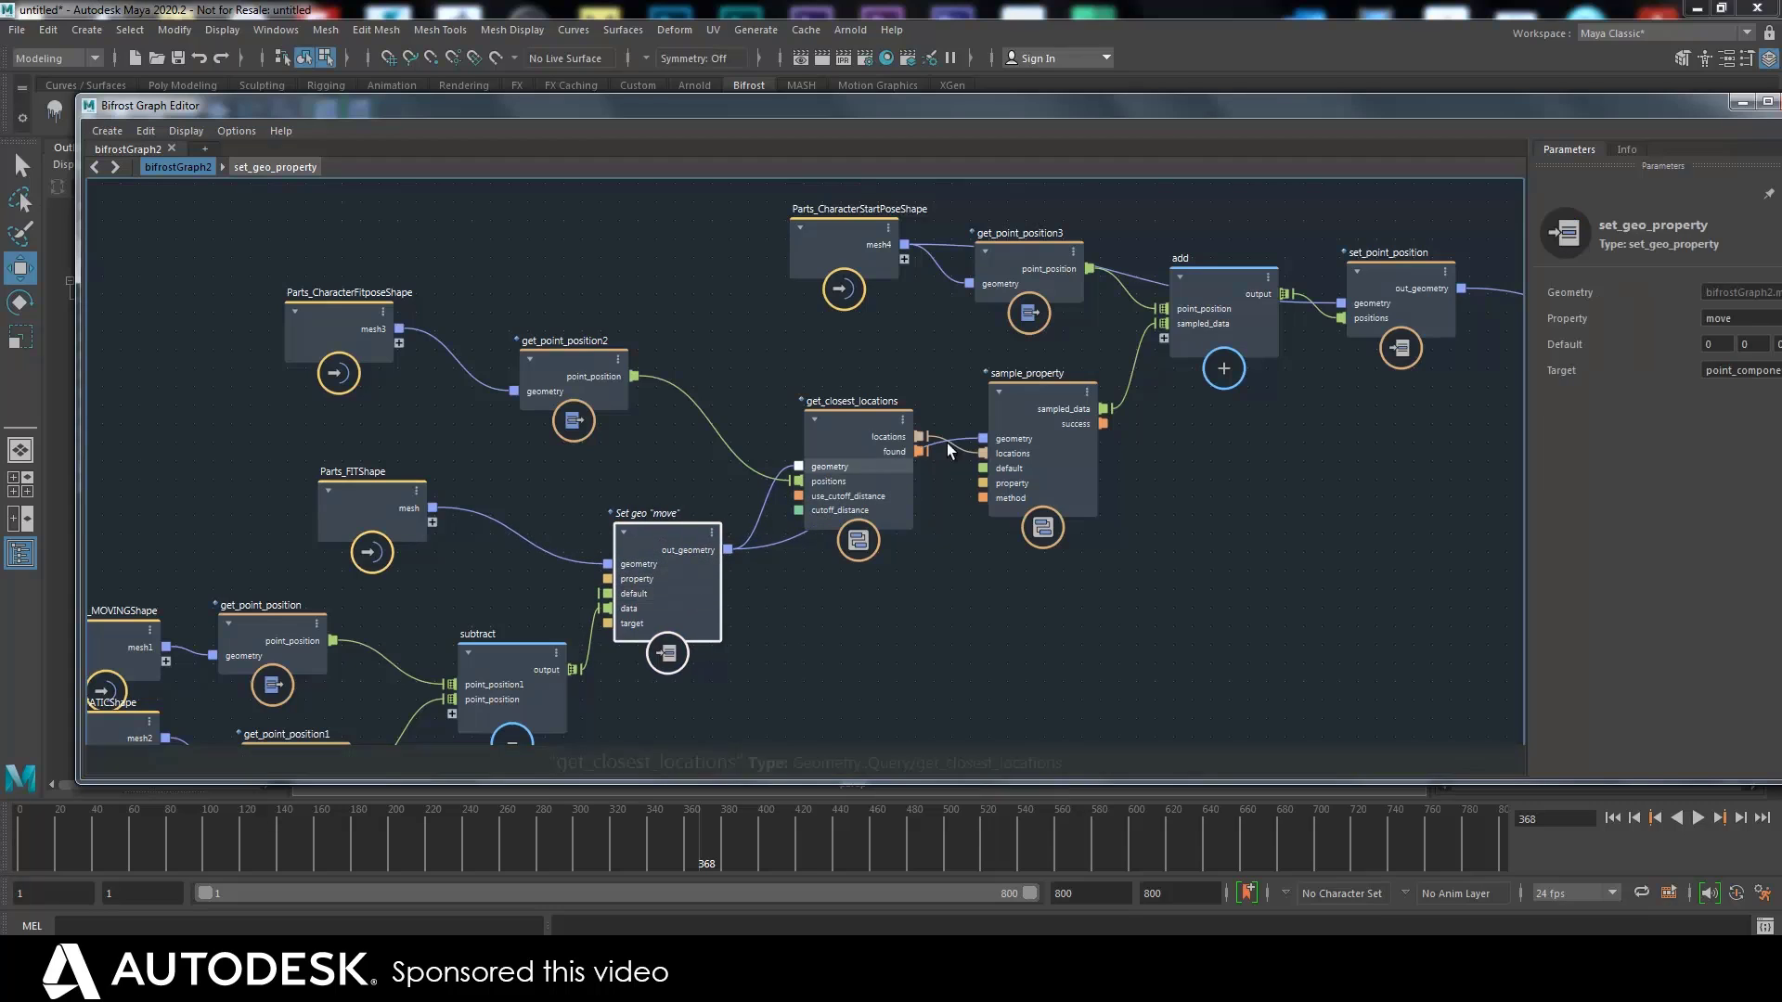
Move the Parts_CharacterFitposeShape and Parts_FITShape nodes into a column above the moving and static mesh inputs
middle_drag(1266, 409, 922, 488)
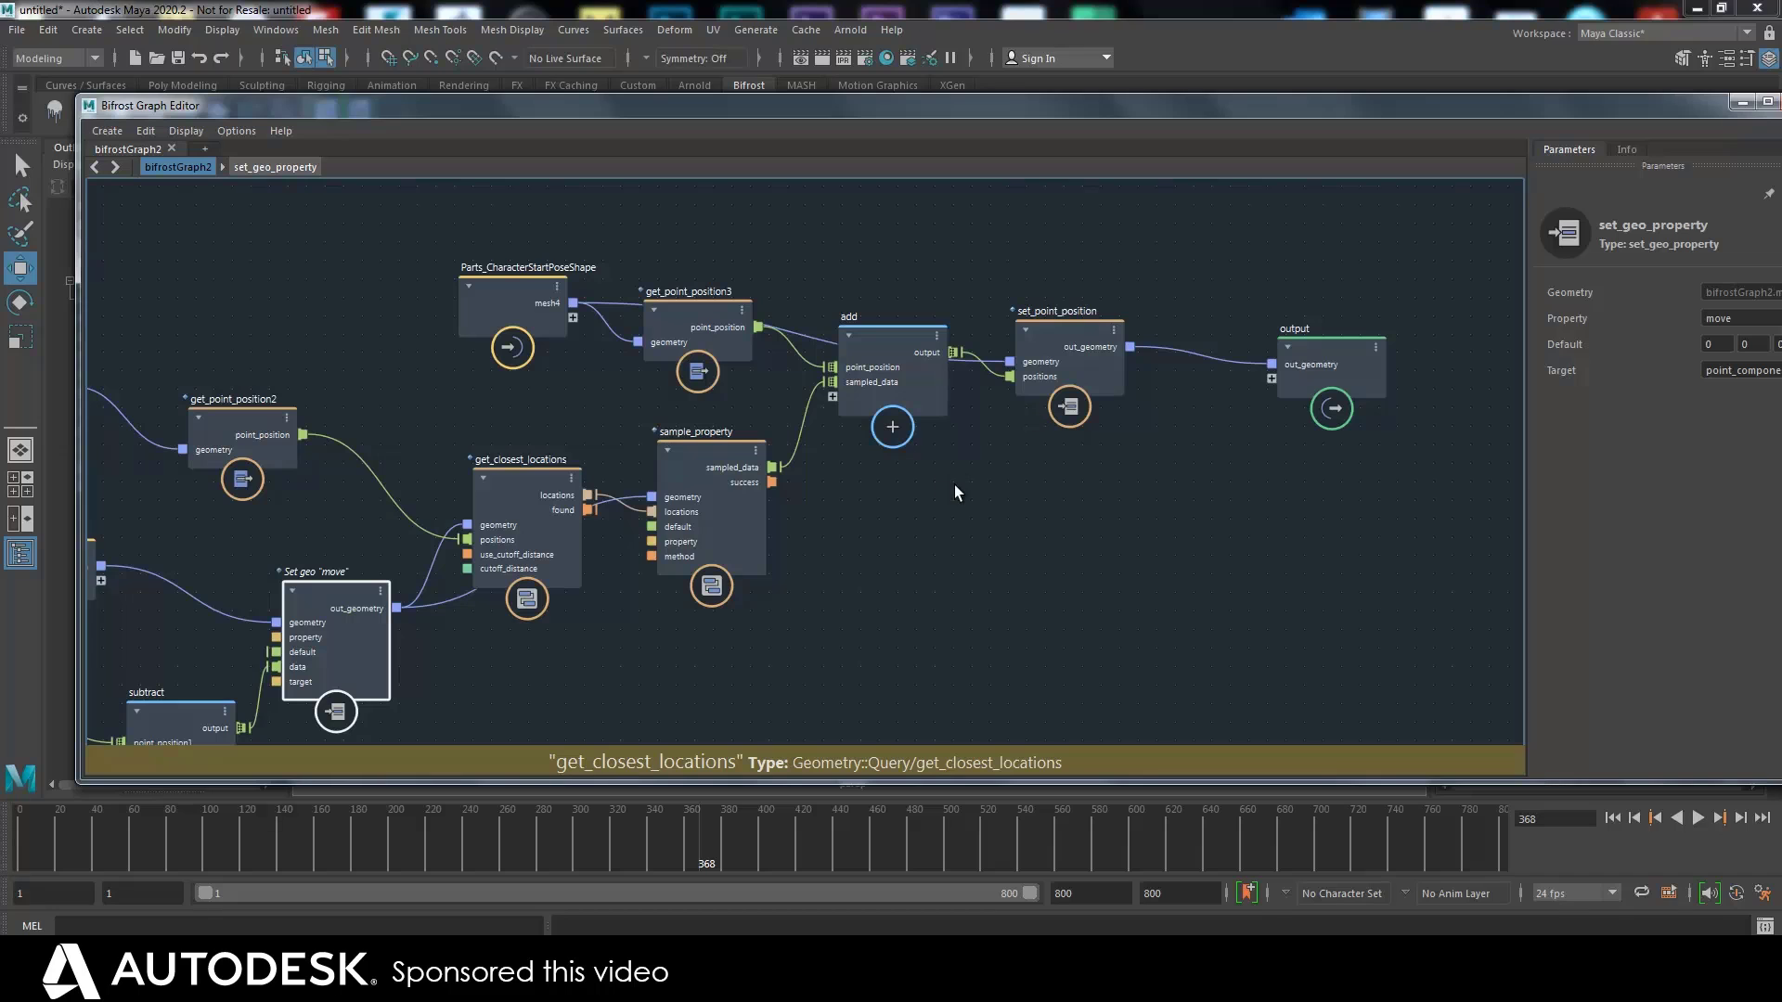
scroll(1015, 523, down, 6)
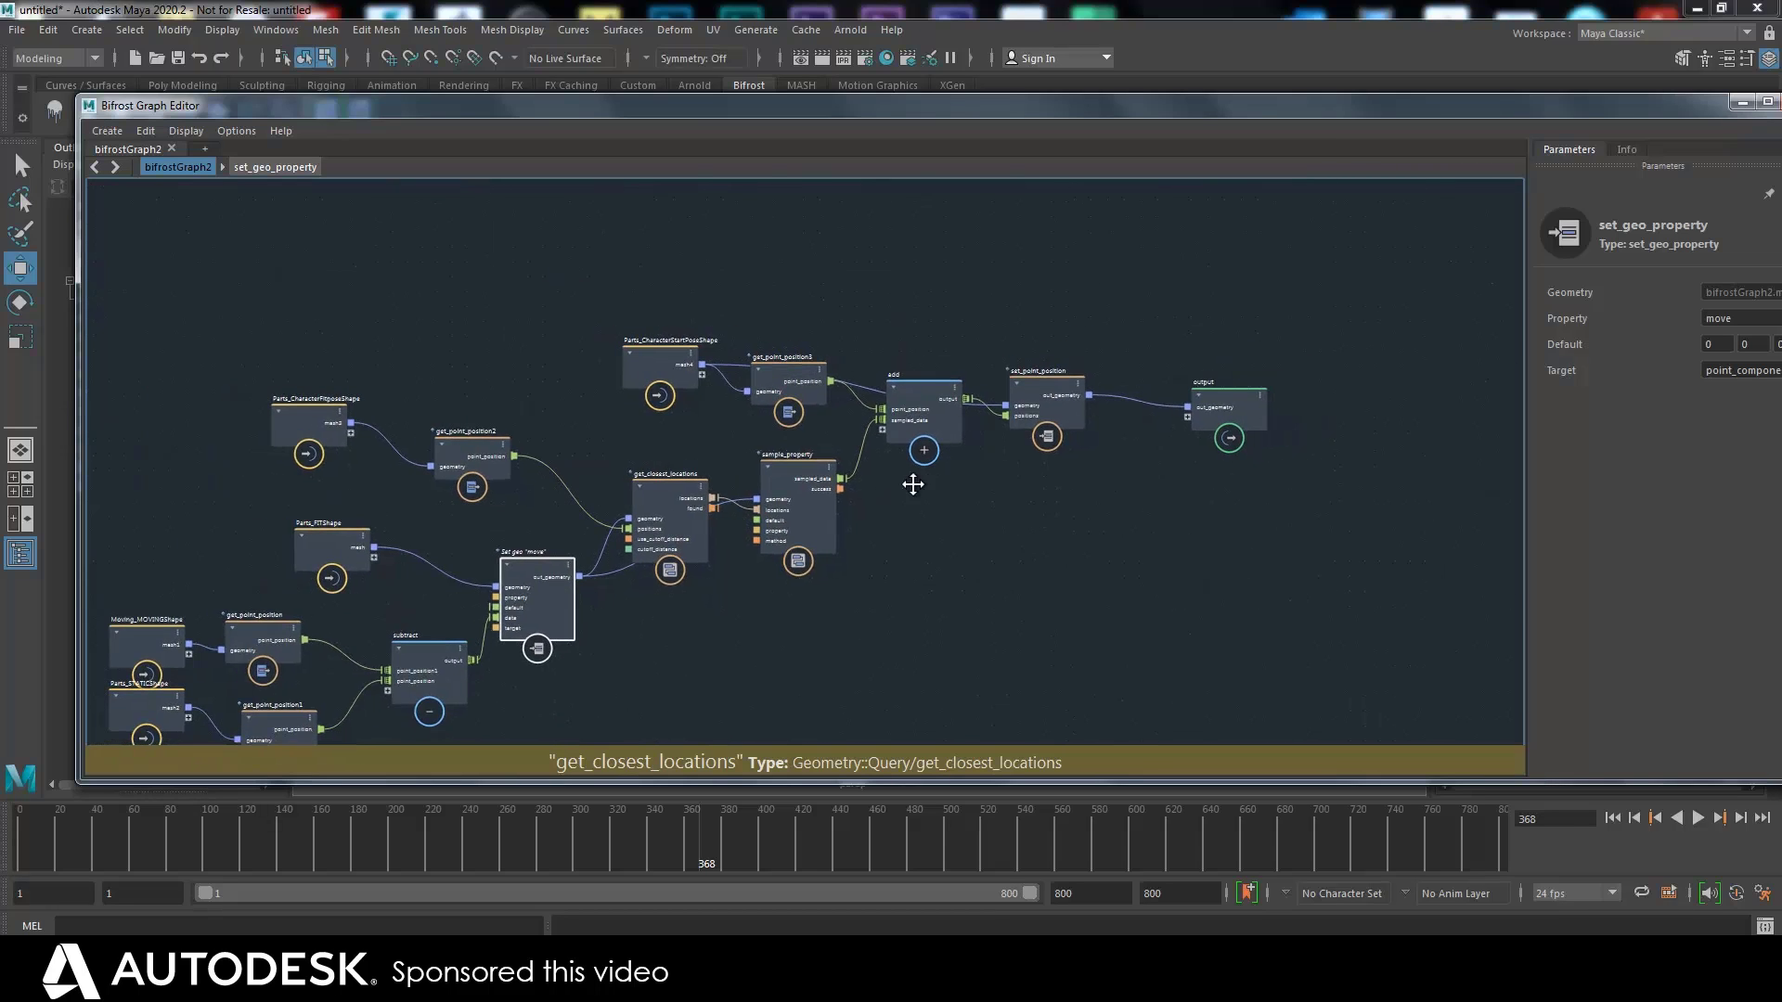
alt+right_drag(1013, 447, 1015, 433)
alt+middle_drag(1015, 432, 1093, 446)
drag(405, 345, 235, 331)
drag(445, 485, 231, 442)
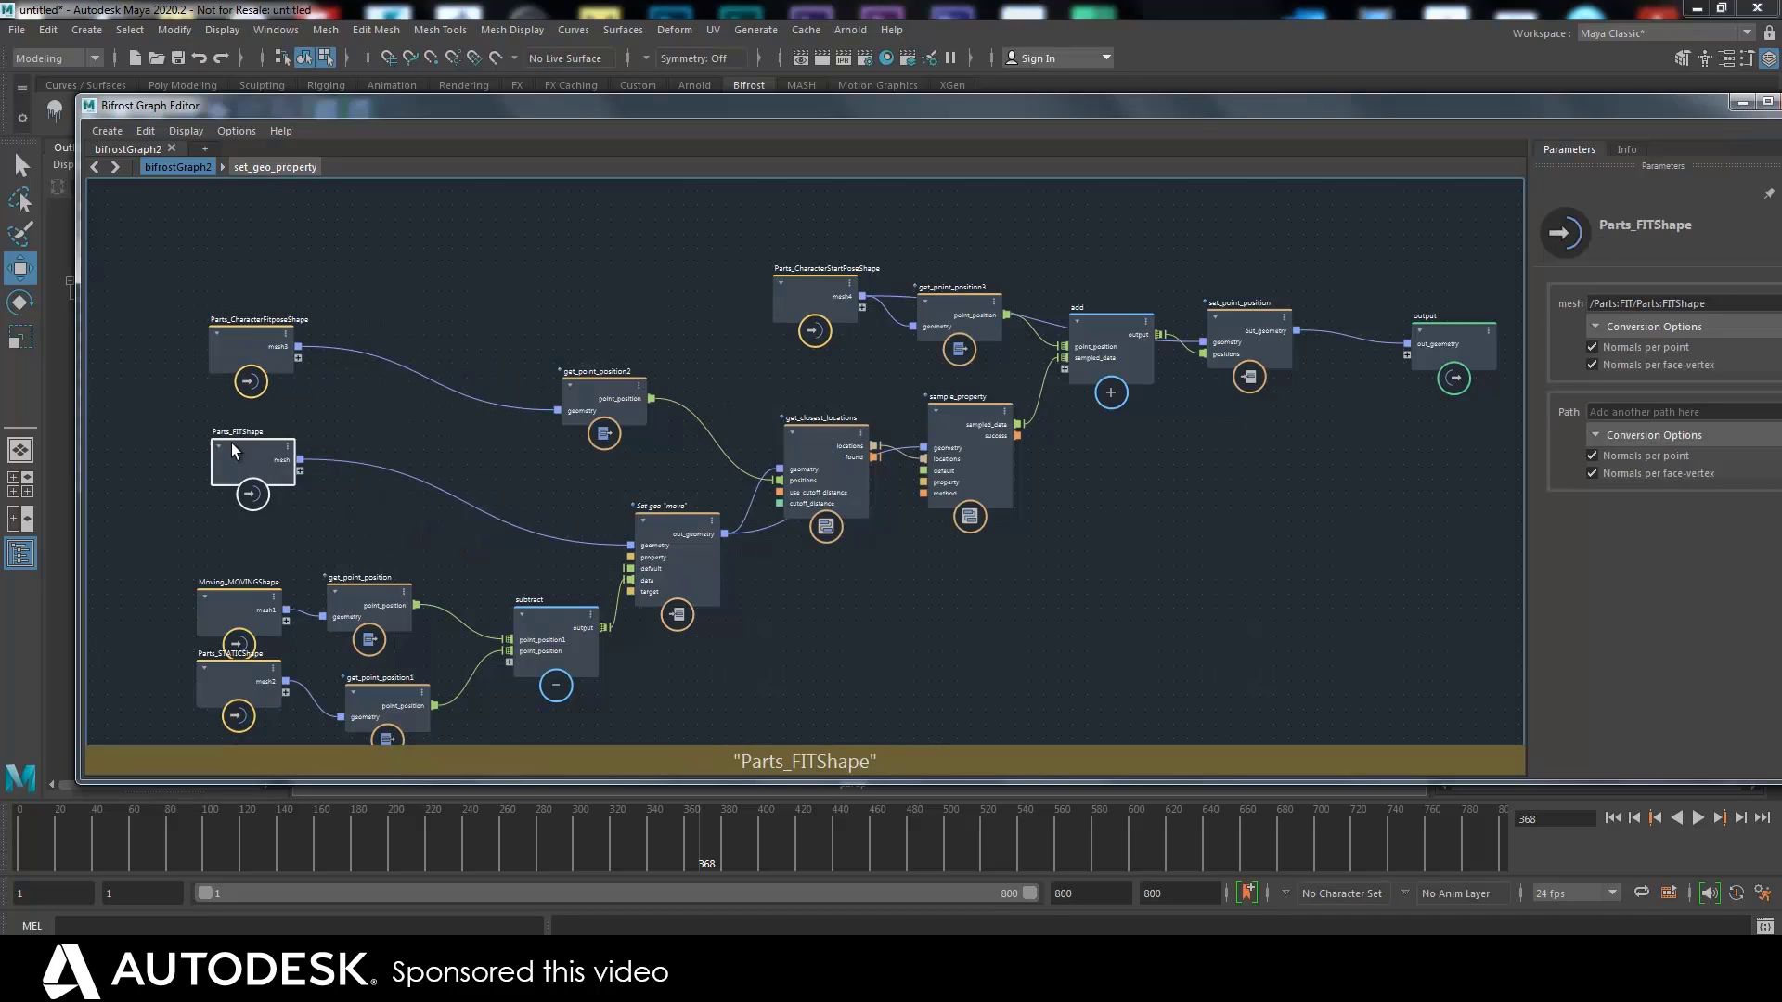
drag(282, 356, 265, 355)
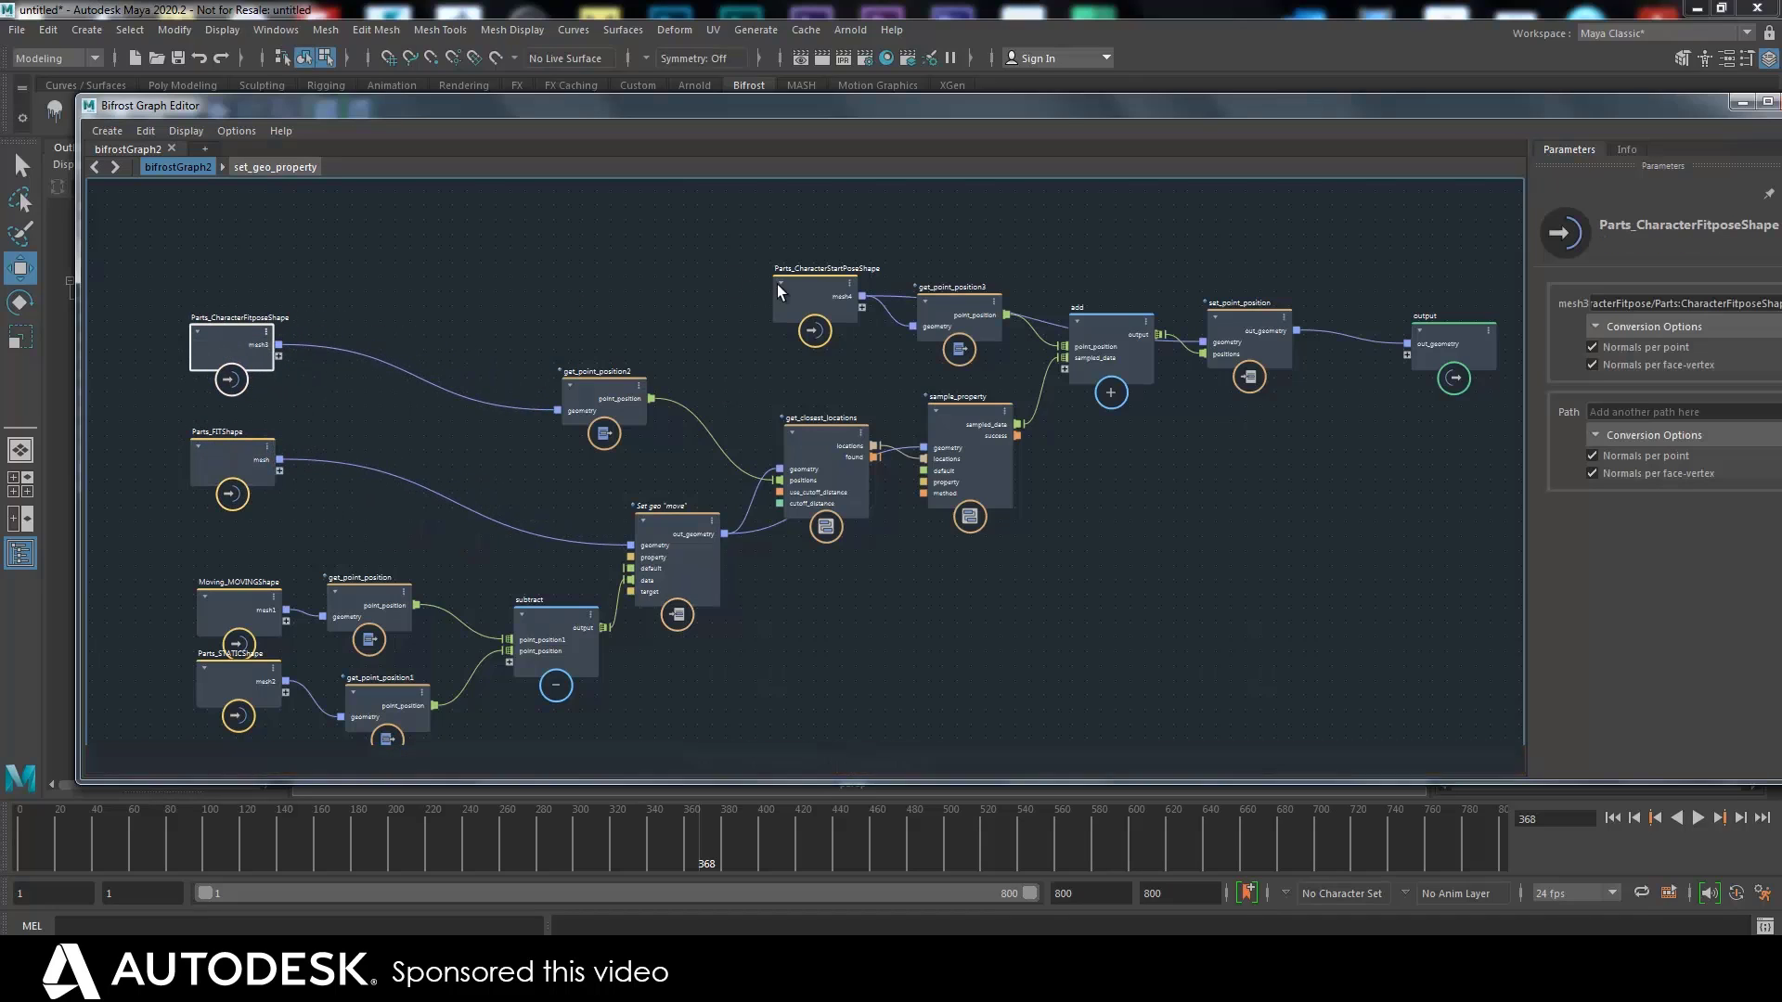
Try grouping all nodes between the mesh inputs and the output into a compound, and undo the grouping
drag(776, 284, 901, 345)
key(ctrl+g)
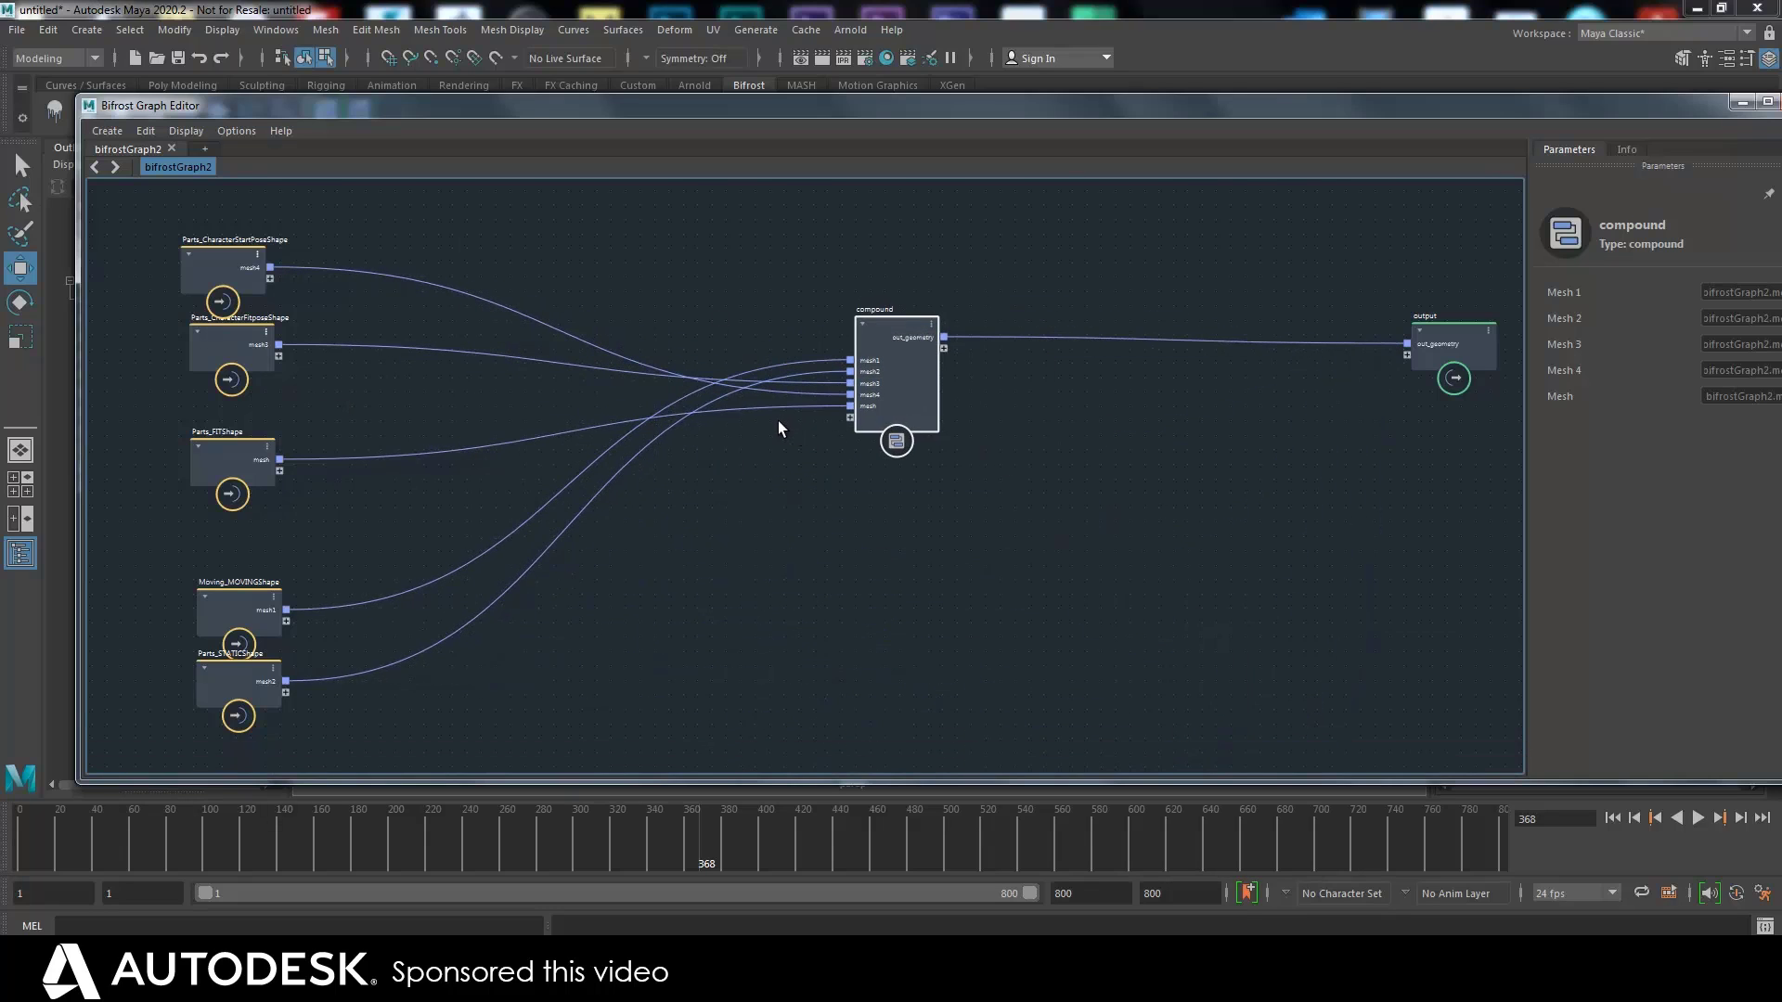
key(ctrl+z)
drag(1279, 754, 901, 369)
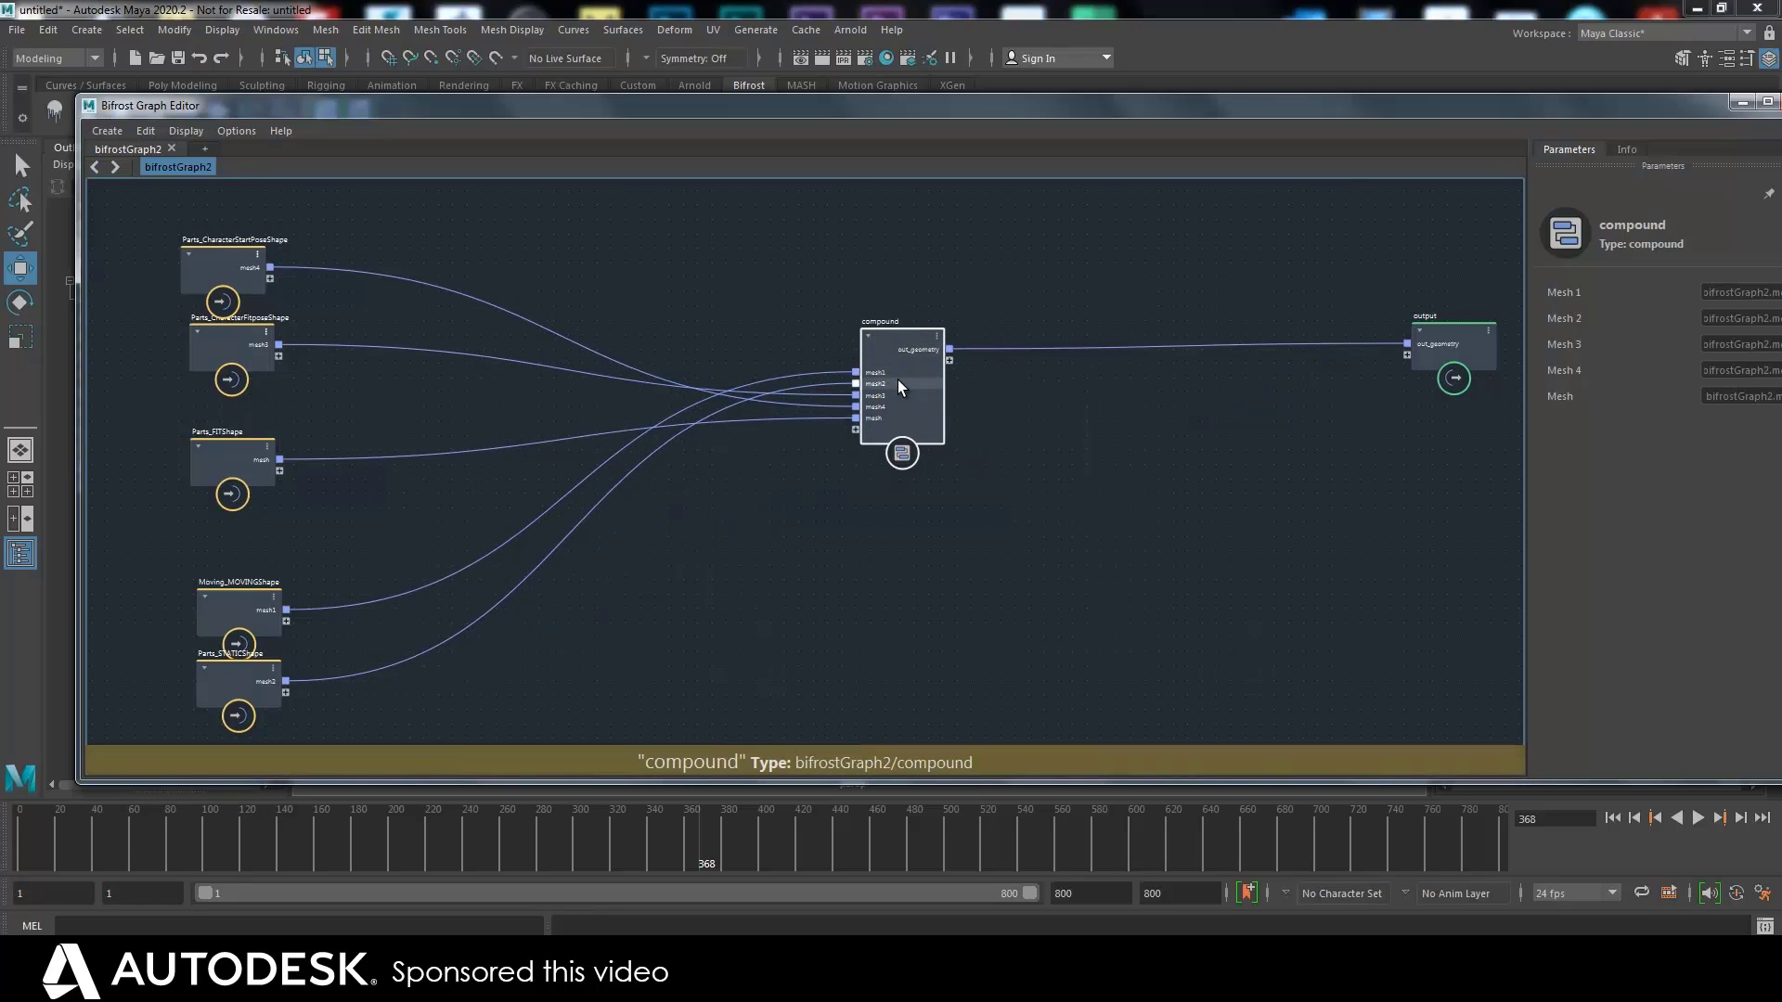
key(ctrl+z)
key(ctrl+z)
key(ctrl+z)
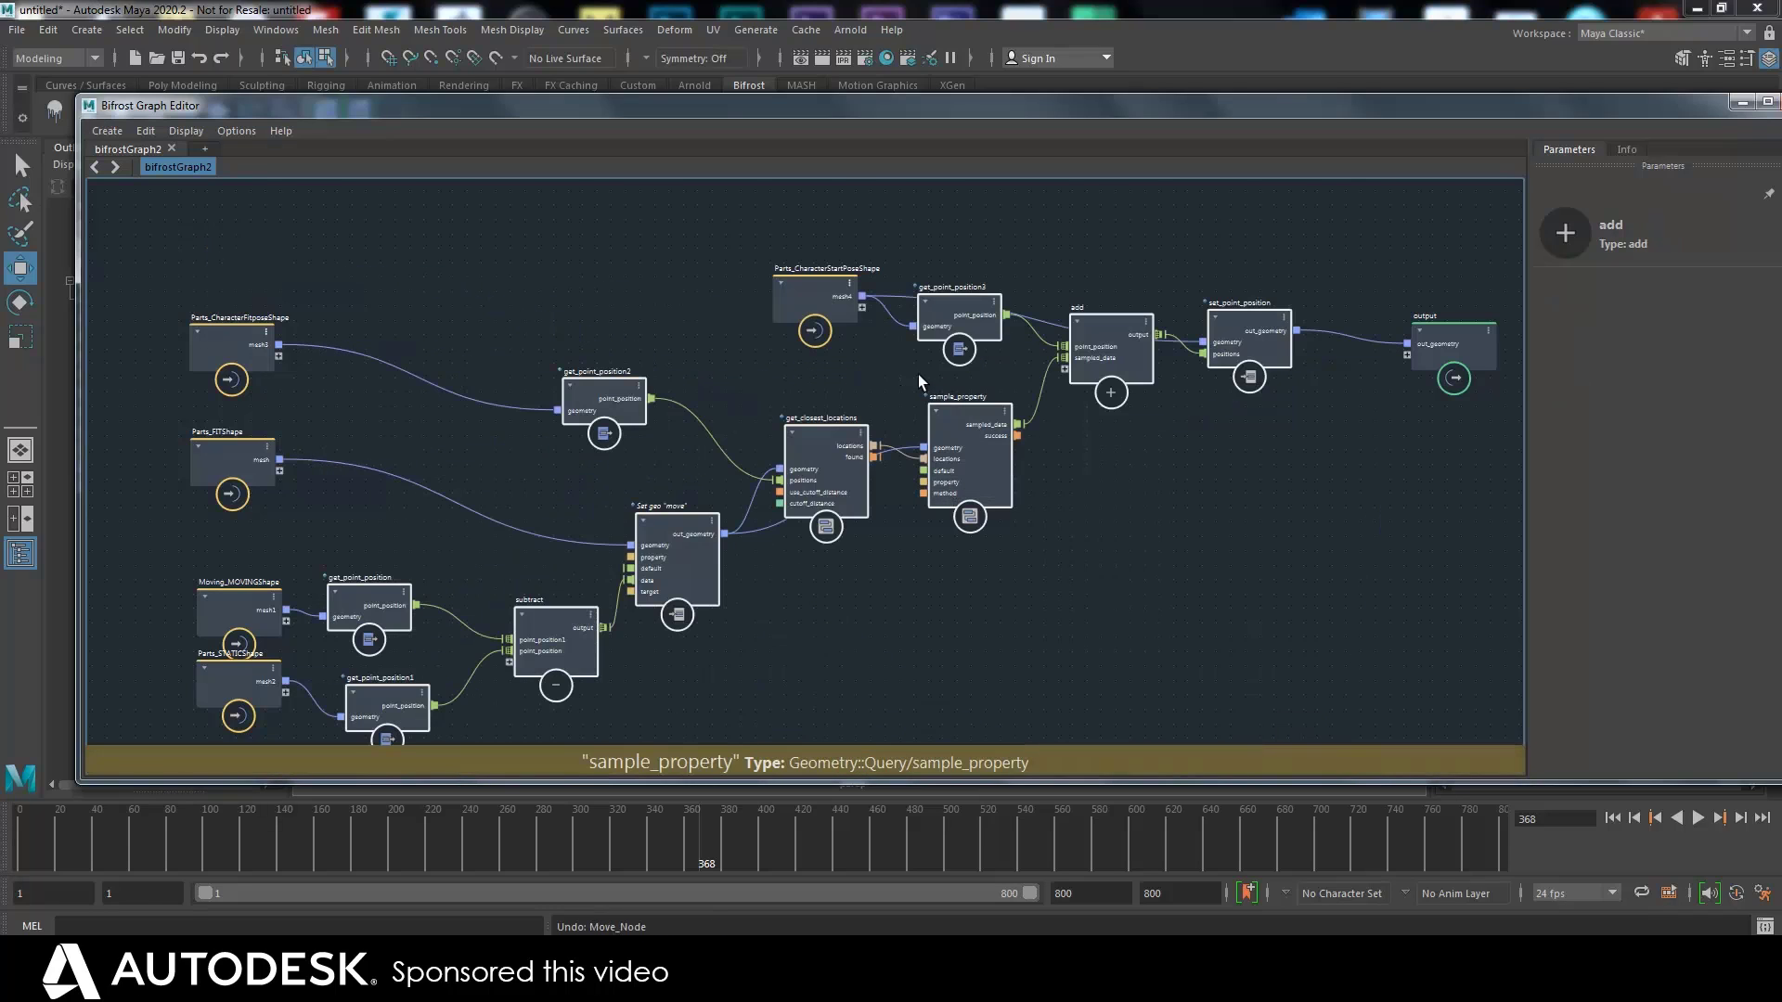
Move the Parts_CharacterStartPoseShape node over to the other mesh inputs
drag(796, 286, 320, 223)
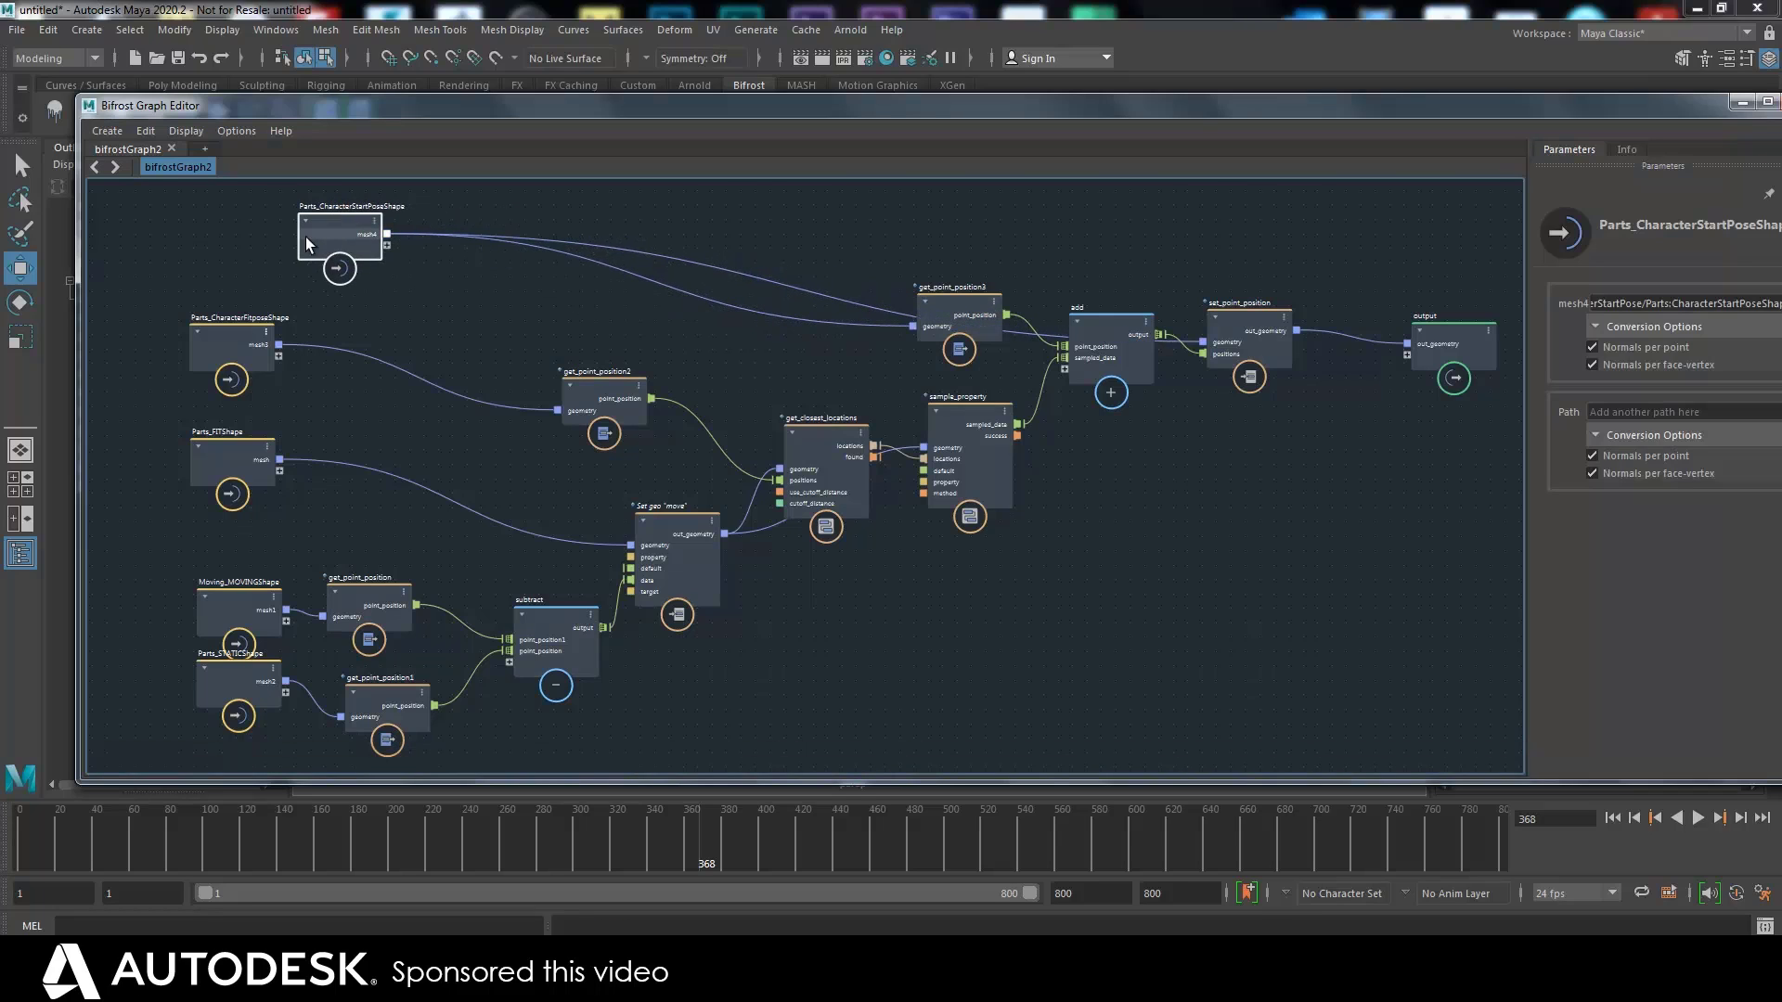
Minimize the graph editor and play the animation of both heads
drag(1531, 109, 1449, 171)
click(1649, 166)
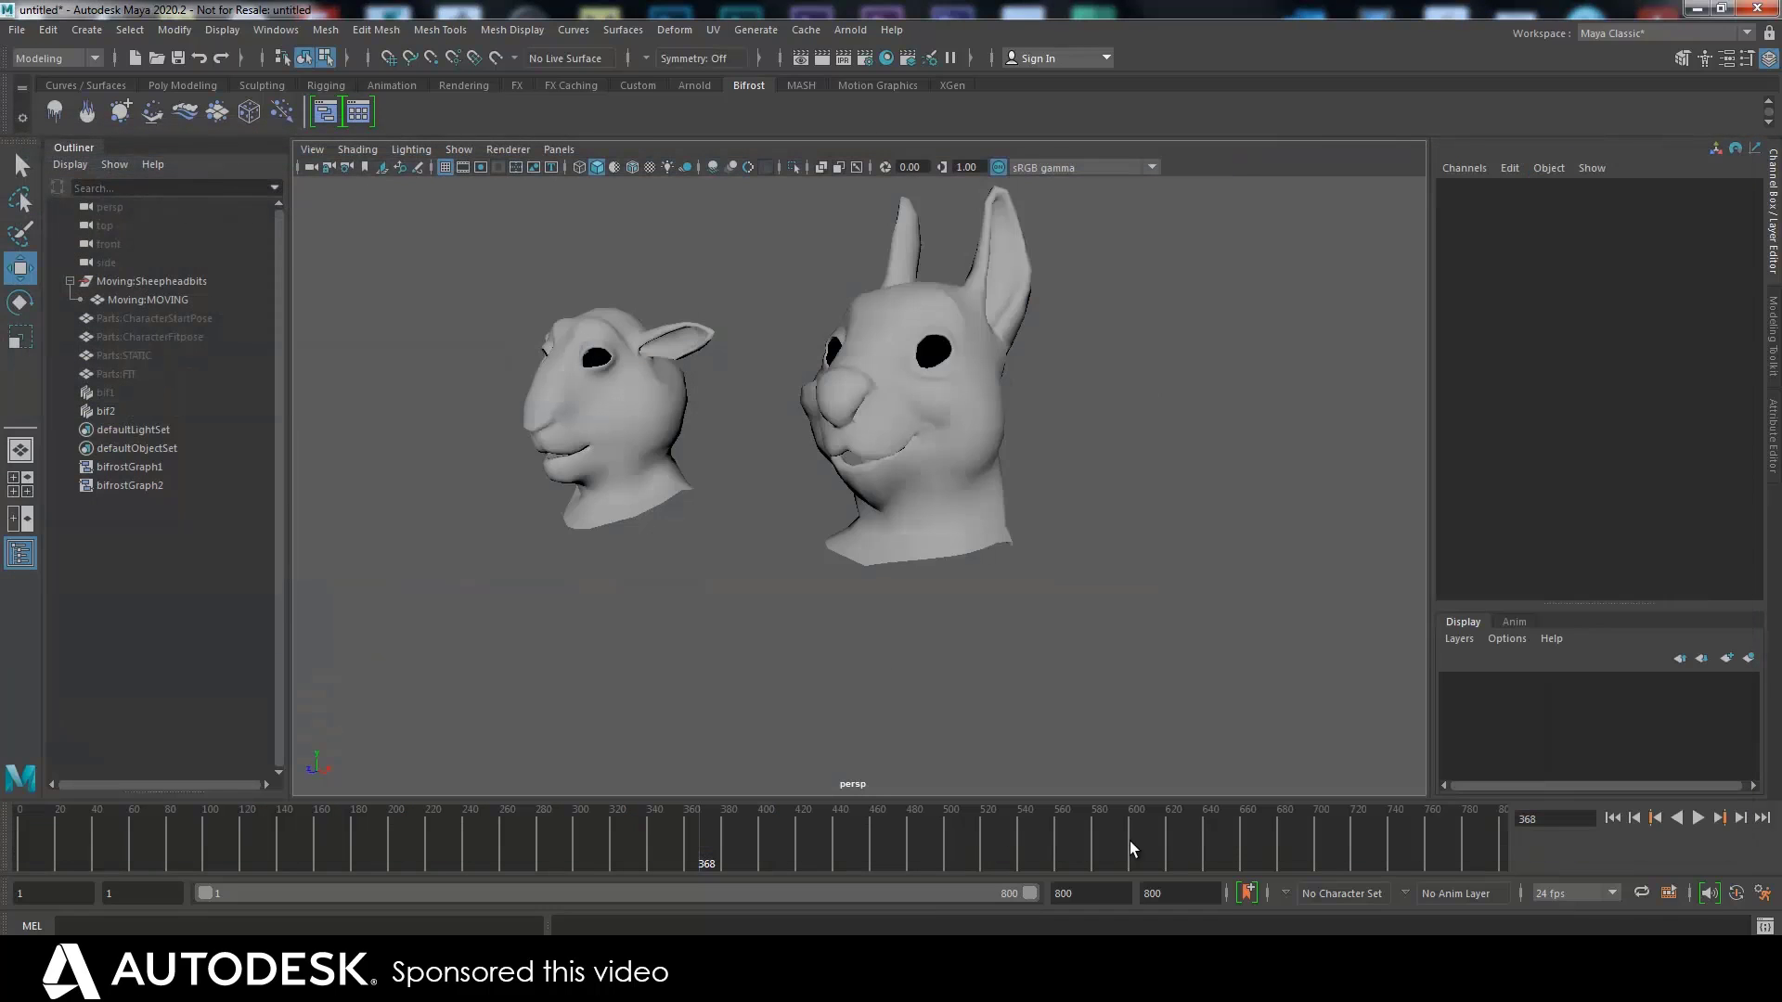
click(1696, 817)
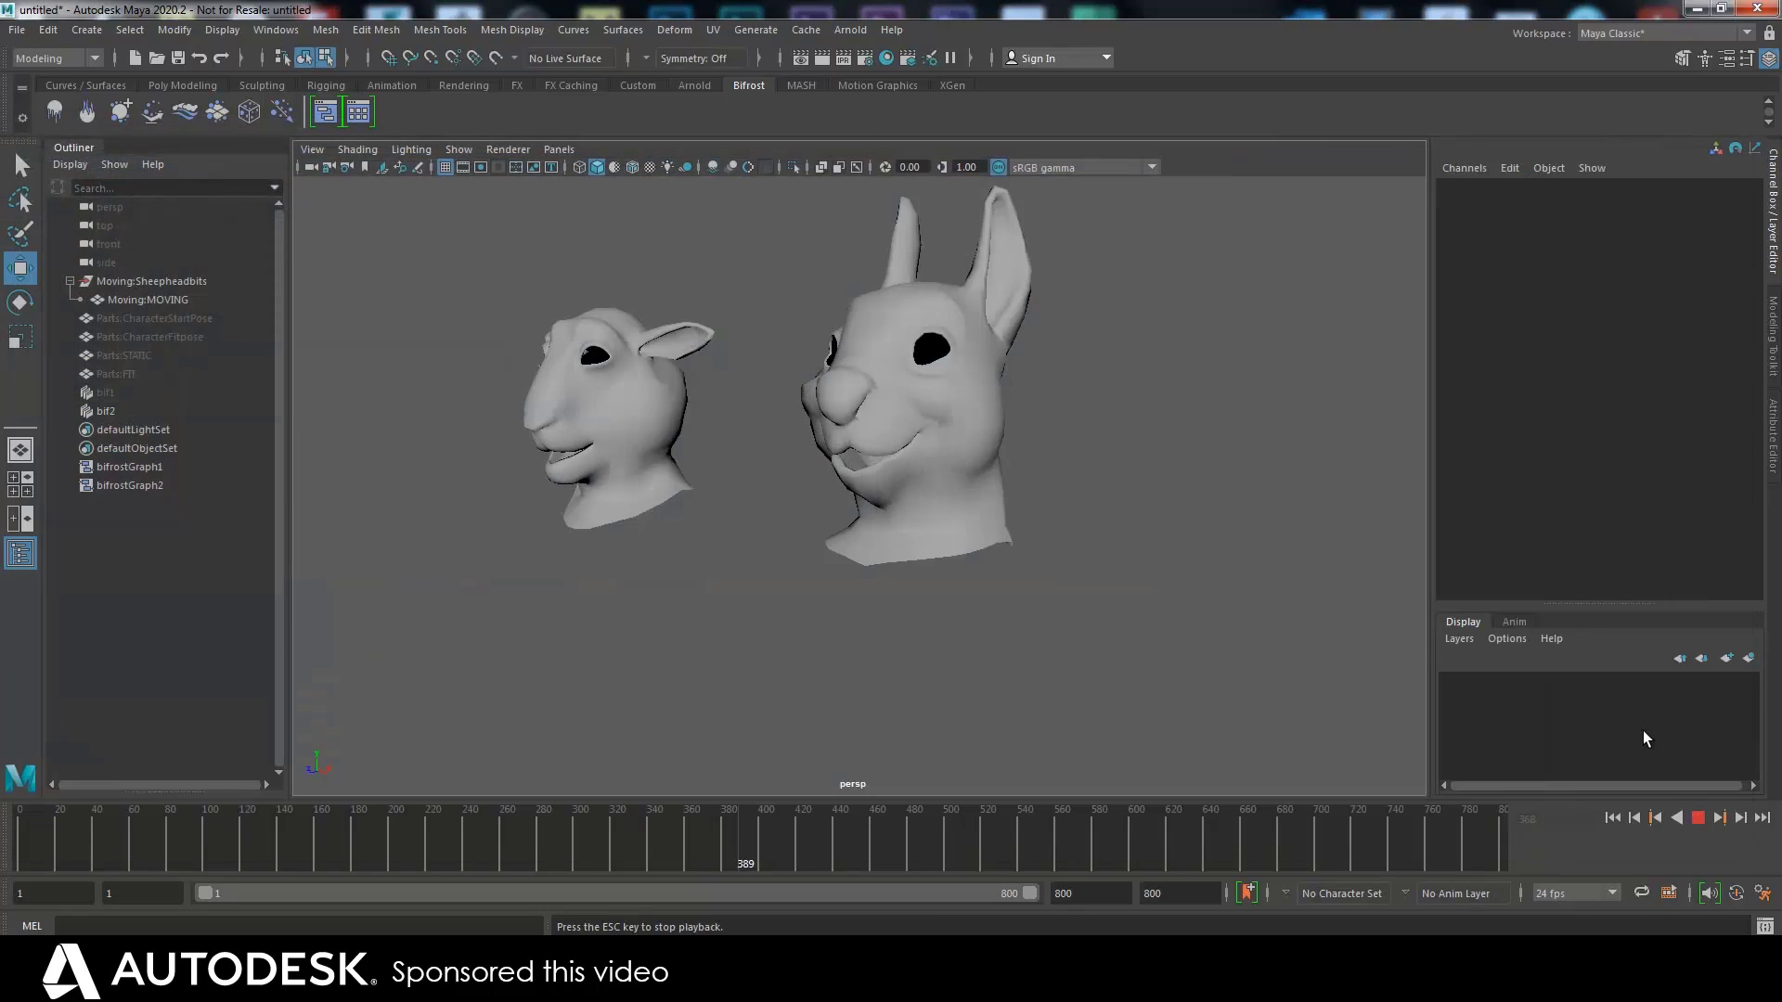